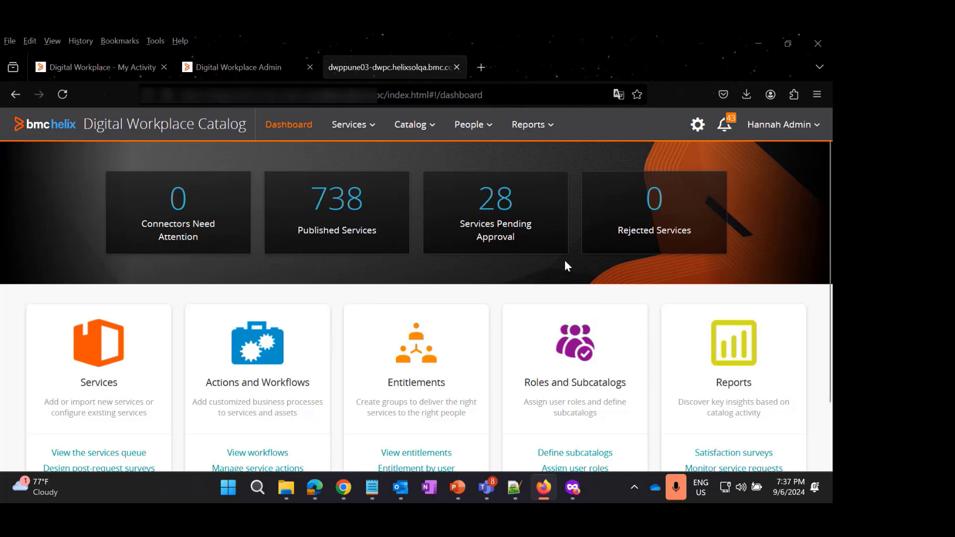
In the catalog's application settings, enable the post-request survey and set its template to Simple rating and comment
{"action": "left_click", "coordinate": [698, 125]}
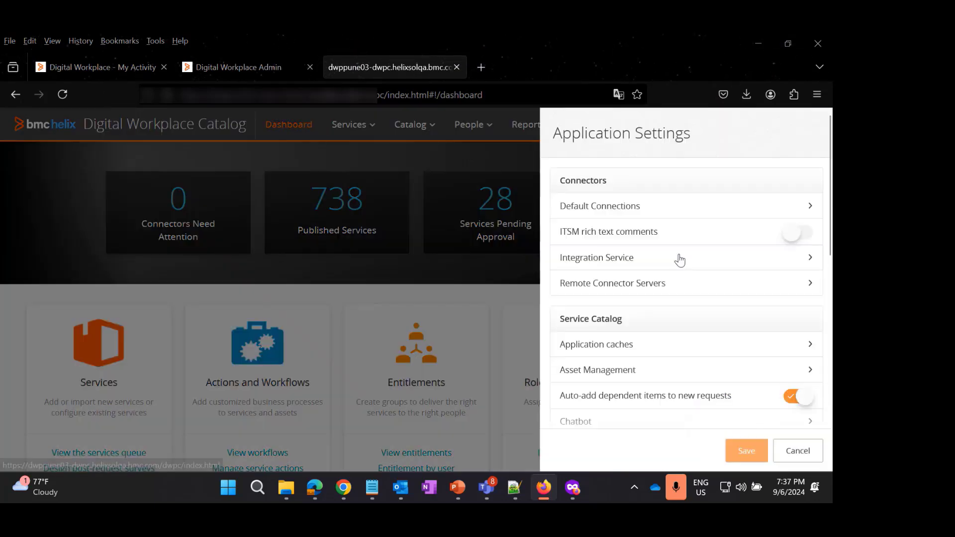
{"action": "scroll", "coordinate": [663, 277], "scroll_direction": "down", "scroll_amount": 2}
{"action": "scroll", "coordinate": [665, 263], "scroll_direction": "down", "scroll_amount": 5}
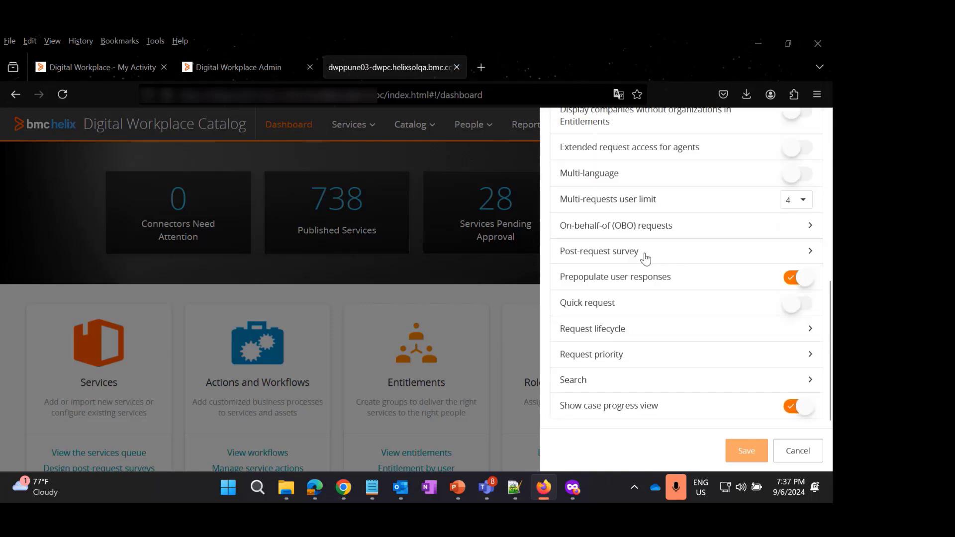
{"action": "left_click", "coordinate": [597, 254]}
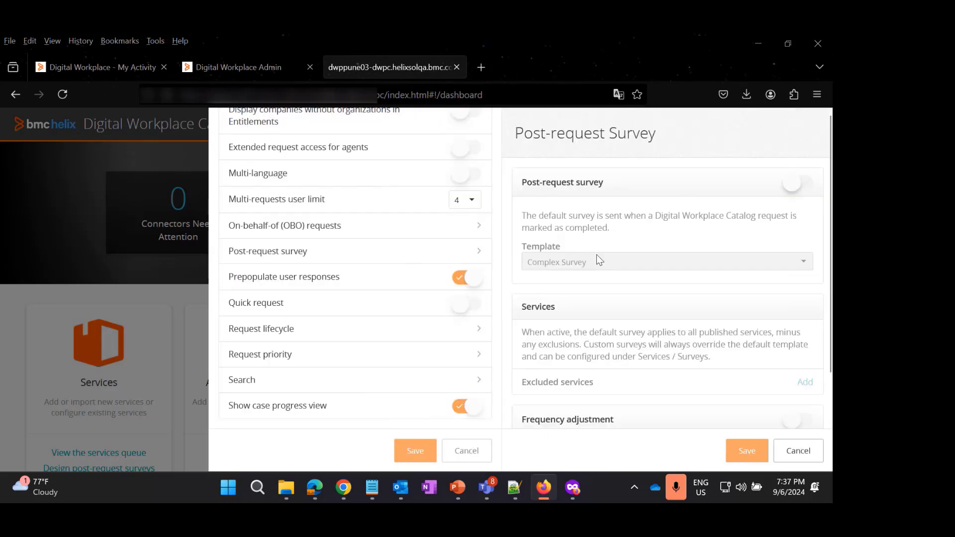
{"action": "left_click", "coordinate": [790, 184]}
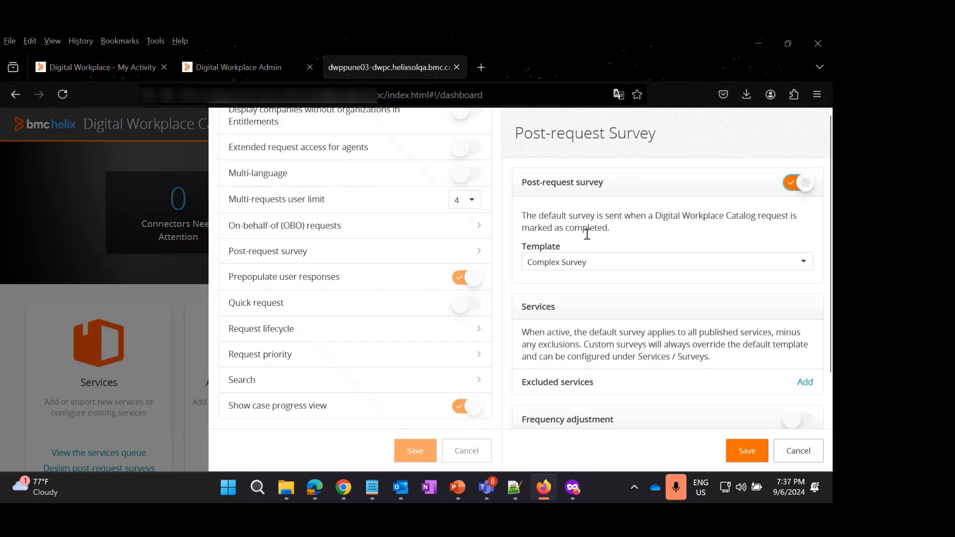
{"action": "left_click", "coordinate": [595, 264]}
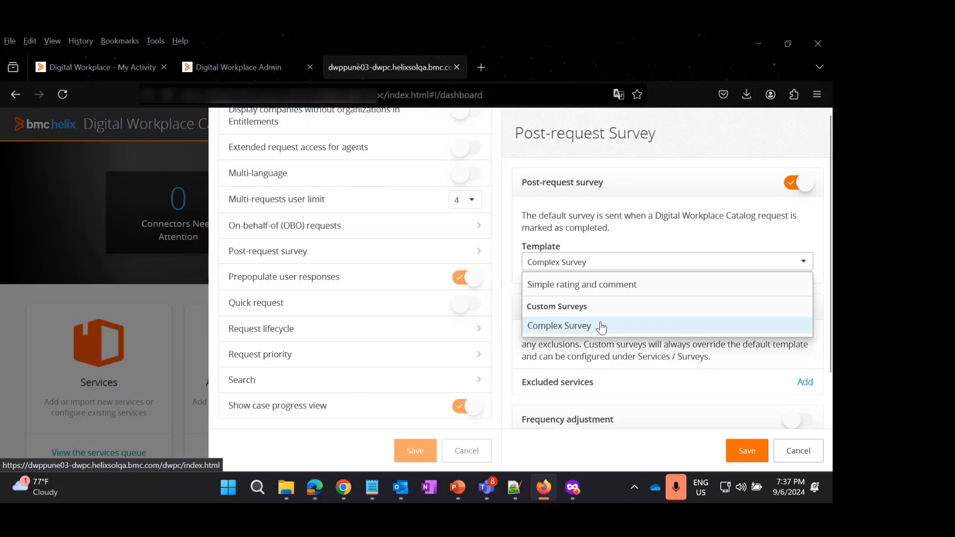
{"action": "left_click", "coordinate": [610, 284]}
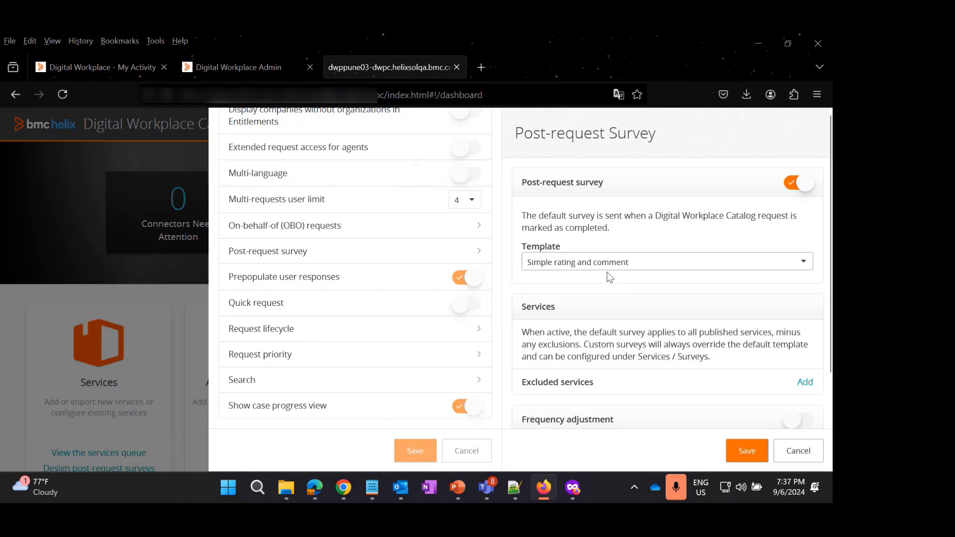
Try adding the service "Between everyone with yourself" to the survey's excluded services, then cancel the selection
{"action": "scroll", "coordinate": [610, 277], "scroll_direction": "down", "scroll_amount": 2}
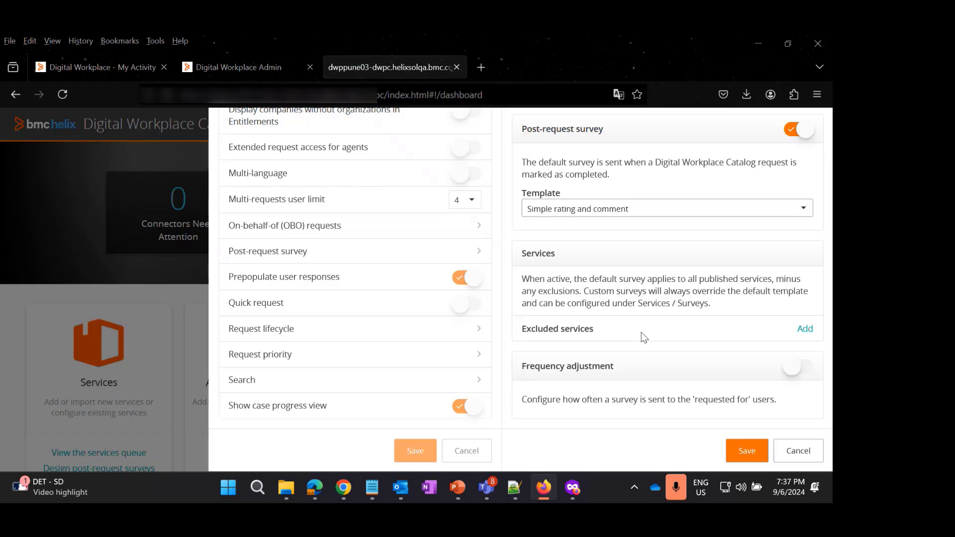
{"action": "left_click", "coordinate": [802, 330]}
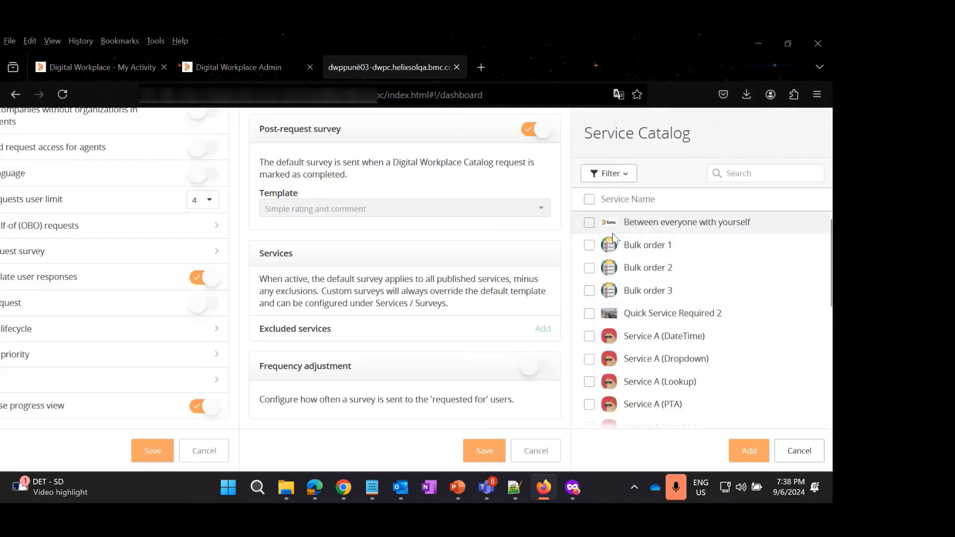
{"action": "left_click", "coordinate": [589, 223]}
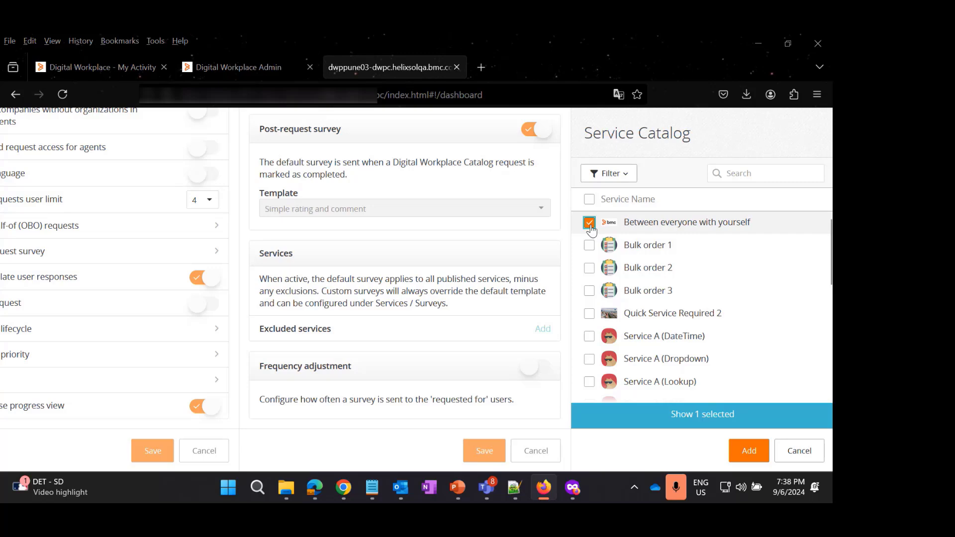
{"action": "left_click", "coordinate": [590, 223]}
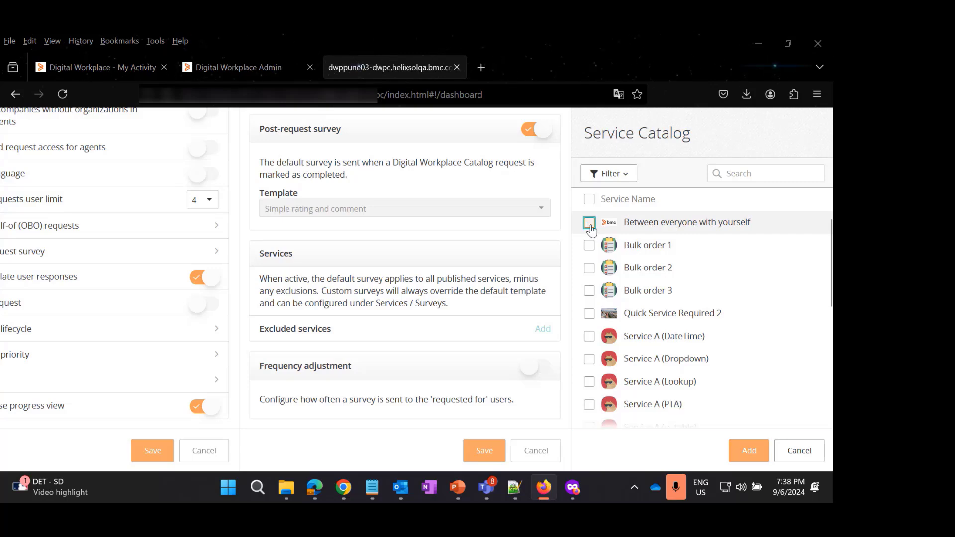
{"action": "left_click", "coordinate": [799, 451]}
Try the survey's frequency adjustment with the Days since last survey option, then disable the adjustment
{"action": "left_click", "coordinate": [798, 366]}
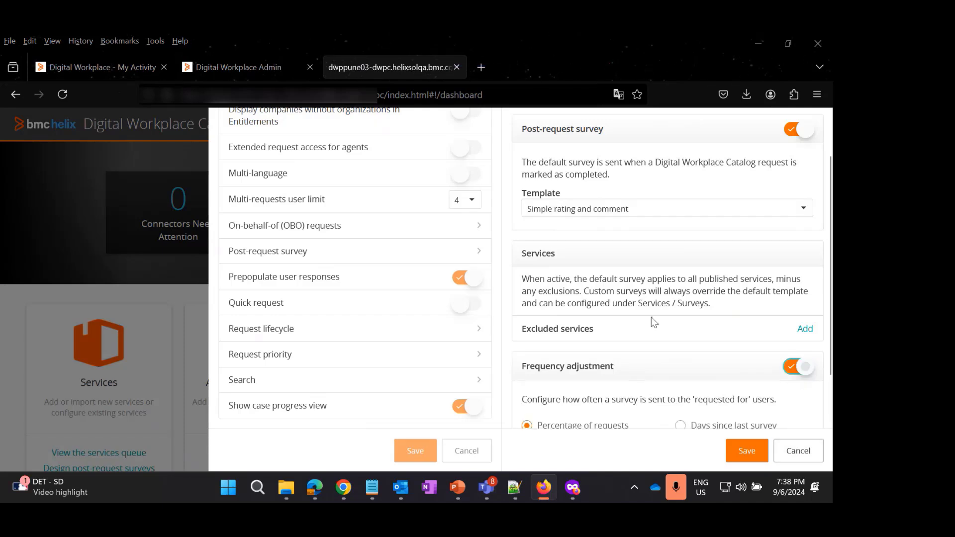
{"action": "scroll", "coordinate": [652, 321], "scroll_direction": "down", "scroll_amount": 2}
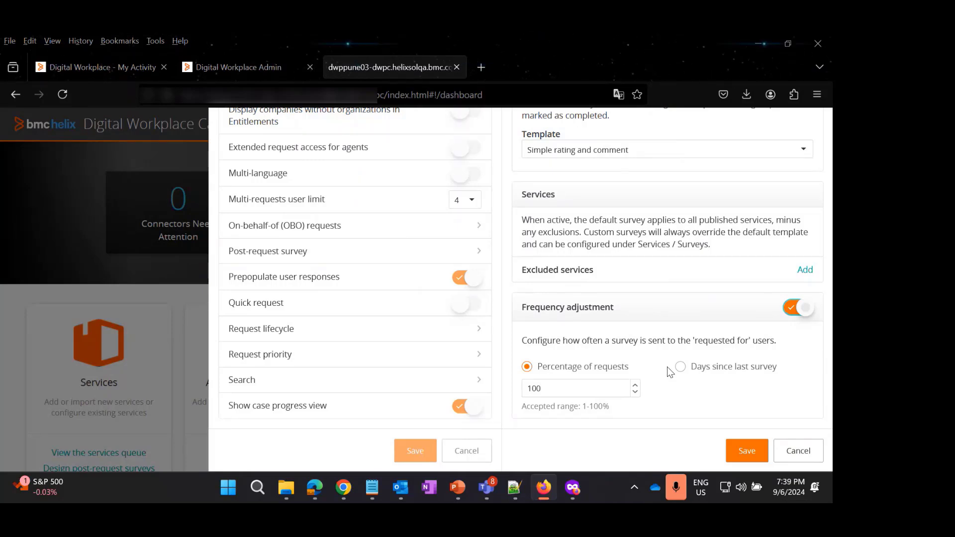
{"action": "left_click", "coordinate": [686, 368]}
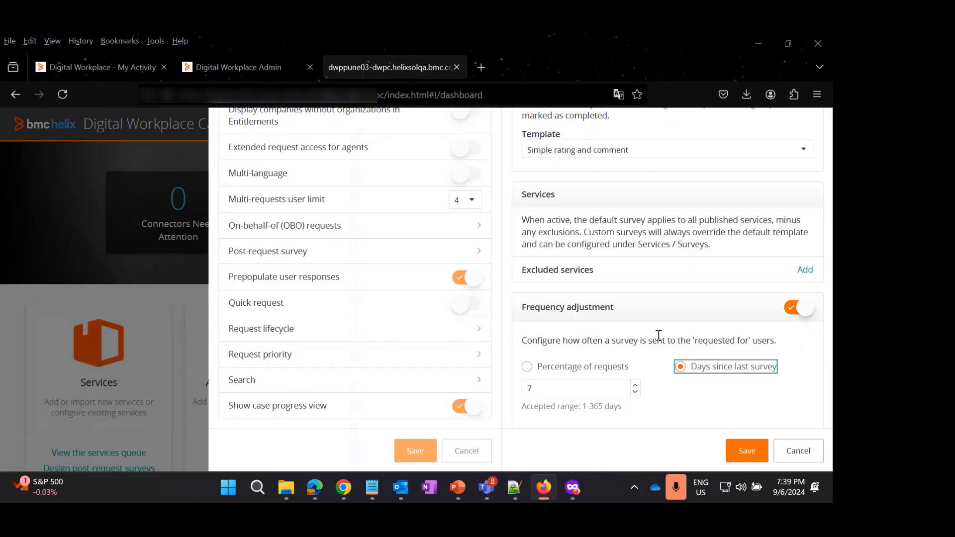
{"action": "left_click", "coordinate": [795, 312]}
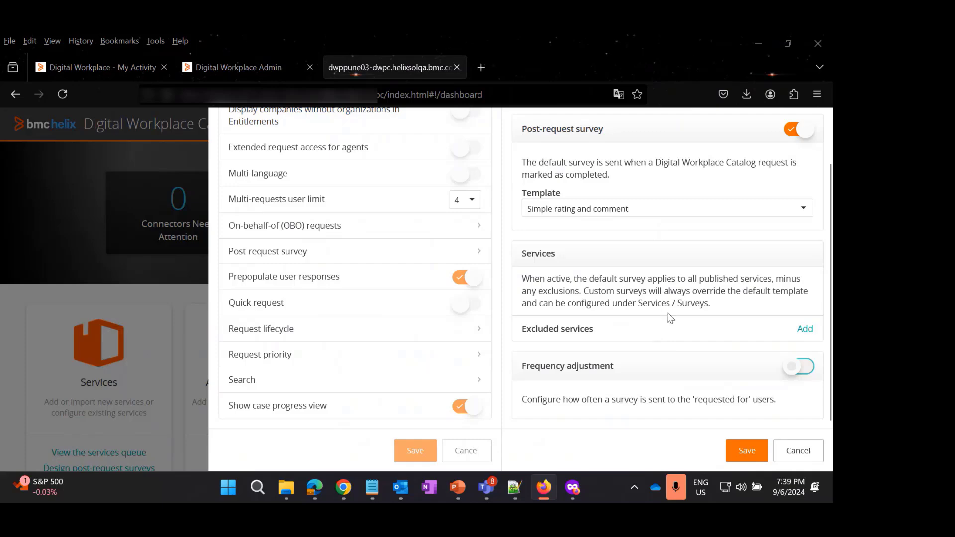
Save the post-request survey settings
{"action": "left_click", "coordinate": [741, 449]}
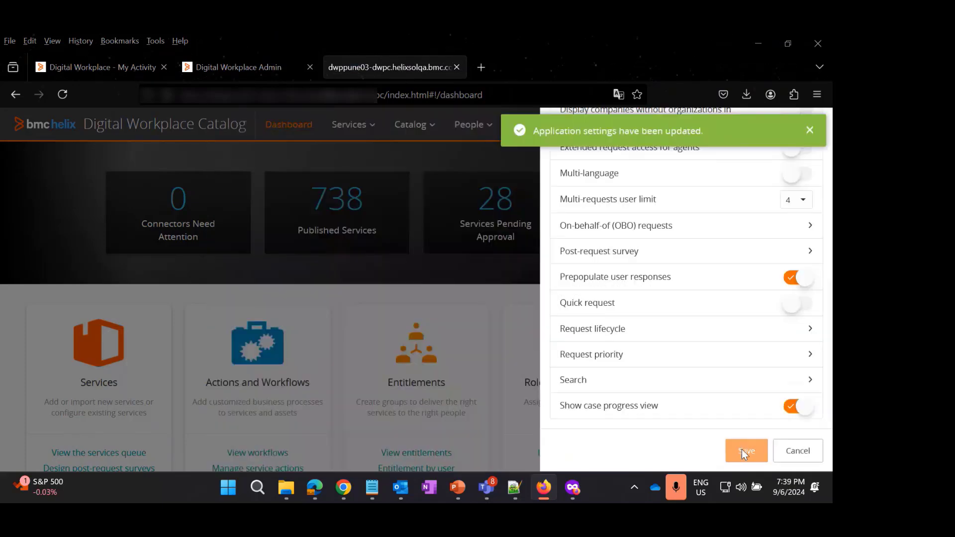
{"action": "scroll", "coordinate": [706, 296], "scroll_direction": "up", "scroll_amount": 3}
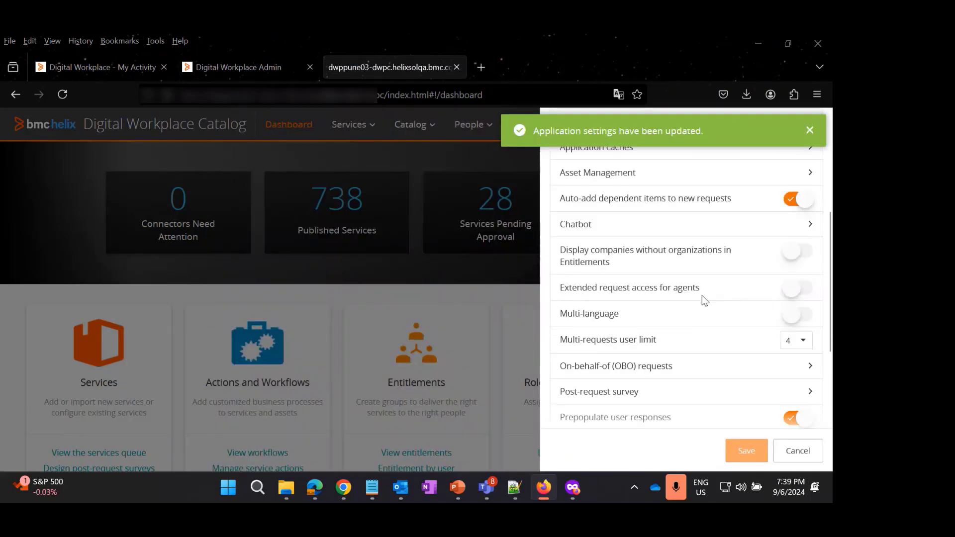
Switch to Digital Workplace Admin and enable the customer satisfaction survey in the Service Requests survey configuration
{"action": "left_click", "coordinate": [255, 69]}
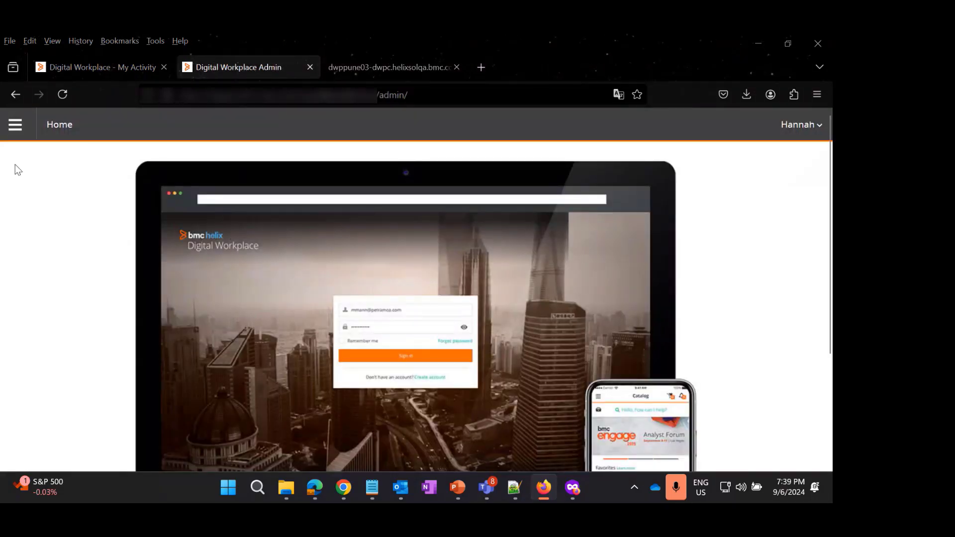
{"action": "left_click", "coordinate": [17, 129]}
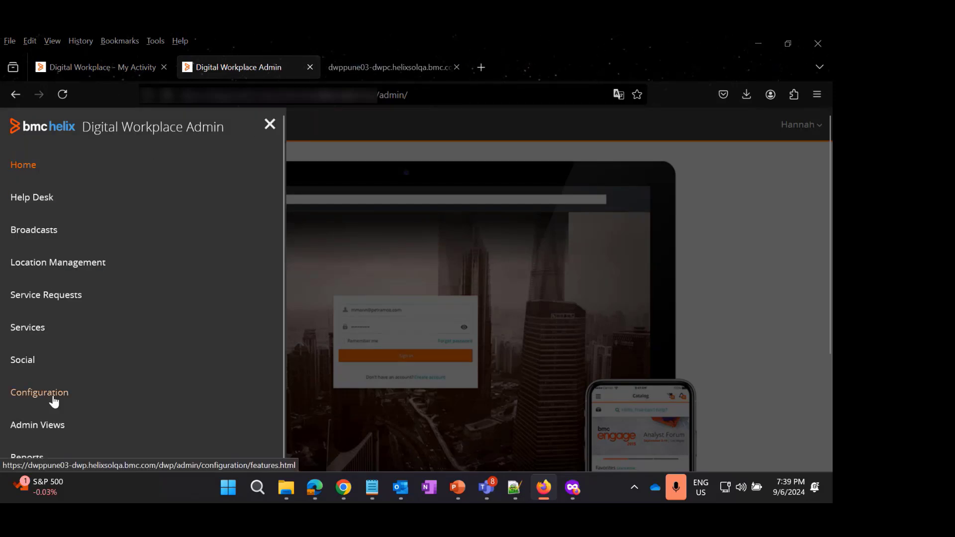
{"action": "left_click", "coordinate": [56, 296]}
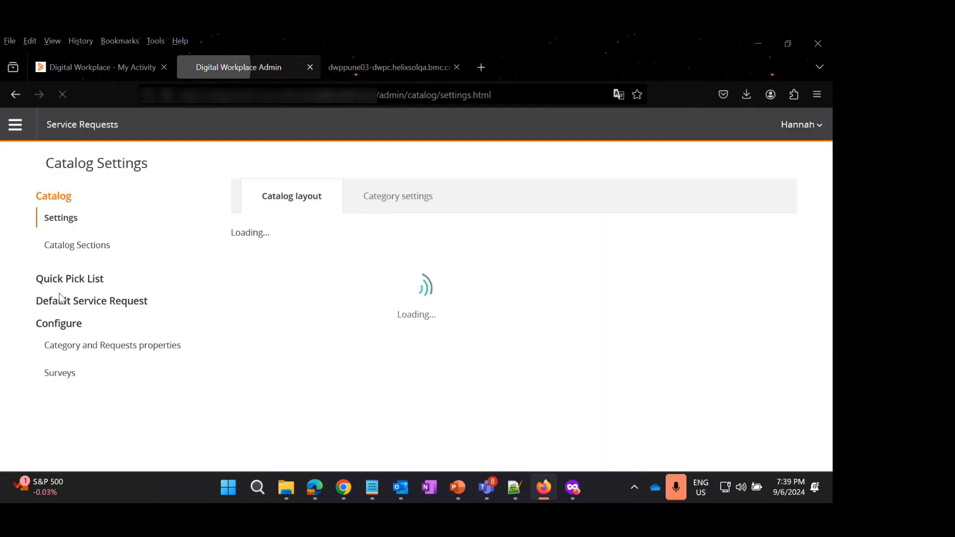
{"action": "left_click", "coordinate": [64, 378]}
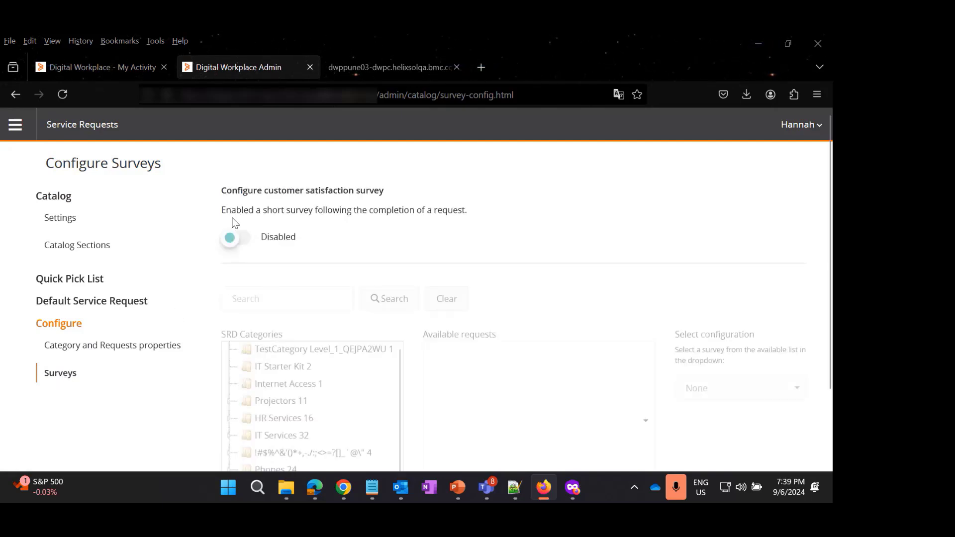
{"action": "left_click", "coordinate": [231, 235]}
{"action": "left_click", "coordinate": [232, 237]}
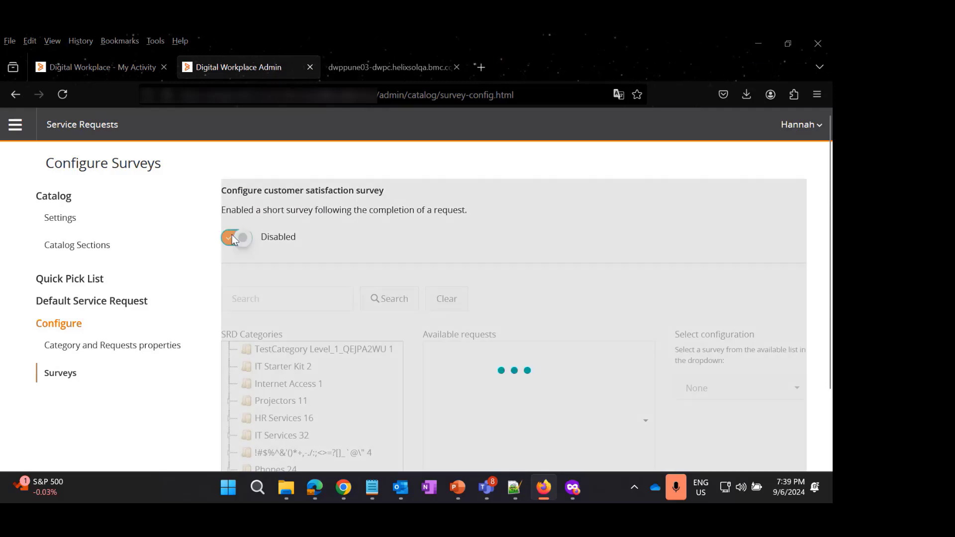
{"action": "scroll", "coordinate": [386, 235], "scroll_direction": "down", "scroll_amount": 3}
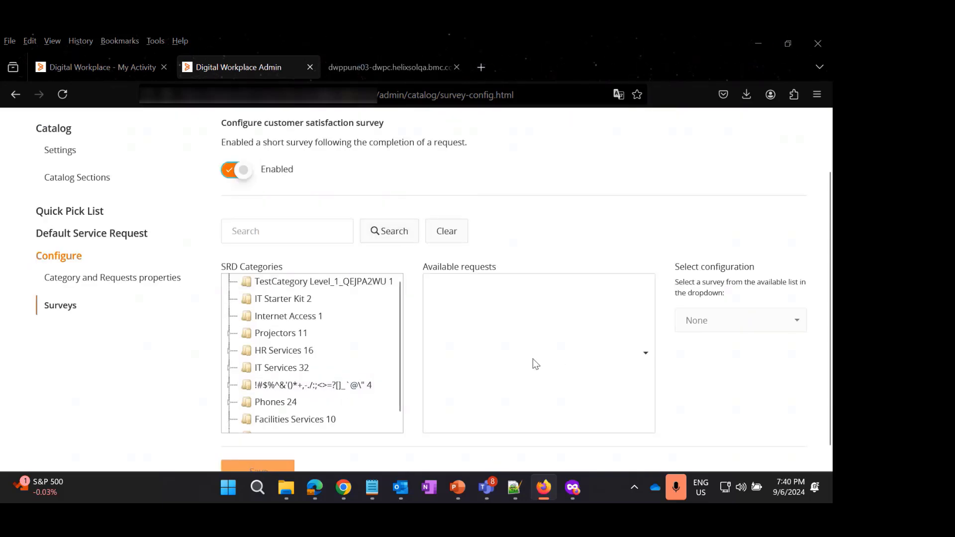
{"action": "scroll", "coordinate": [535, 359], "scroll_direction": "up", "scroll_amount": 3}
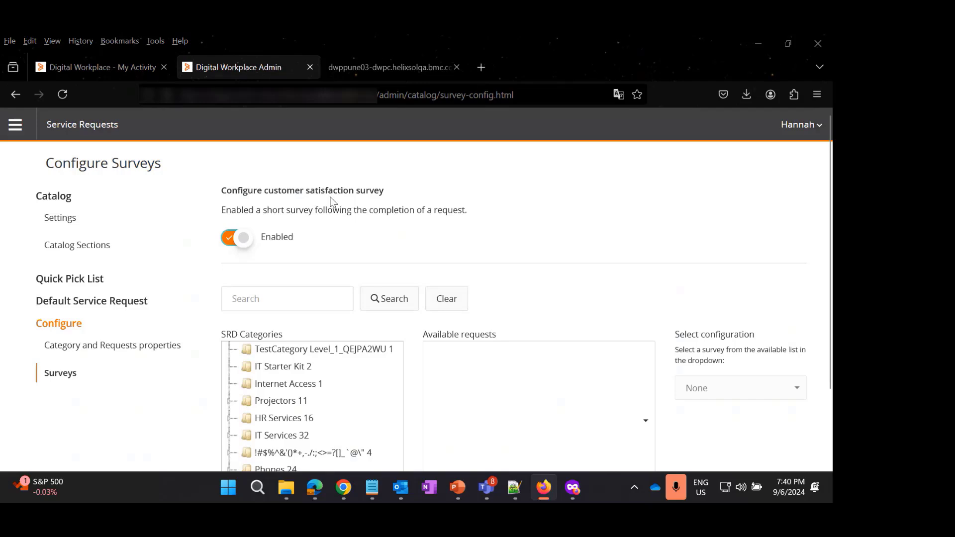
{"action": "left_click", "coordinate": [372, 75]}
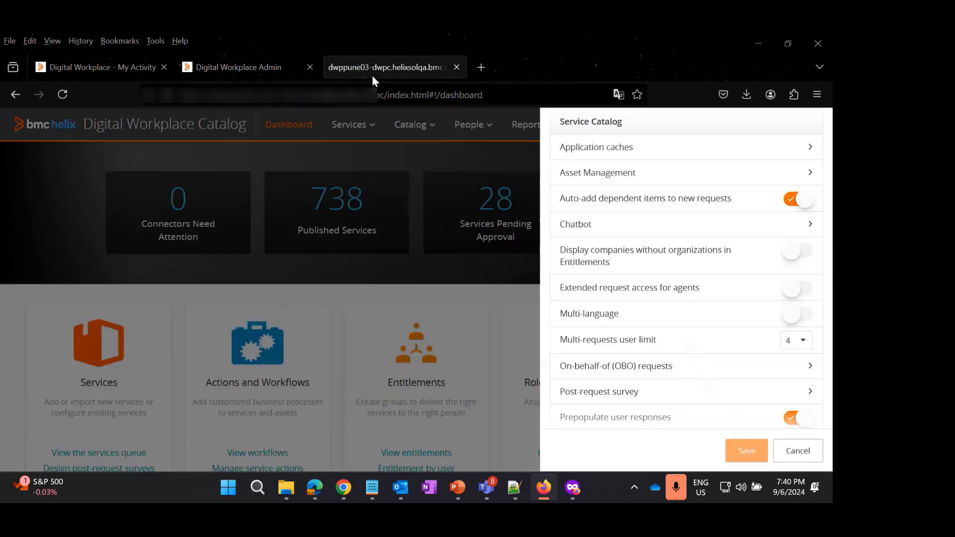
{"action": "left_click", "coordinate": [250, 69]}
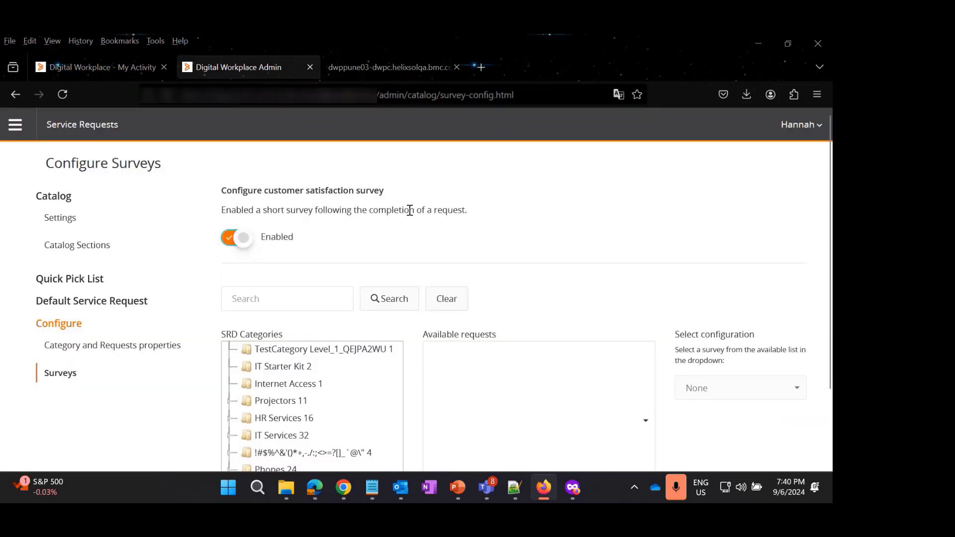
Switch to Digital Workplace, request the service again from the most recent completed Test Catalog - DWP event, and submit the new request
{"action": "left_click", "coordinate": [131, 73]}
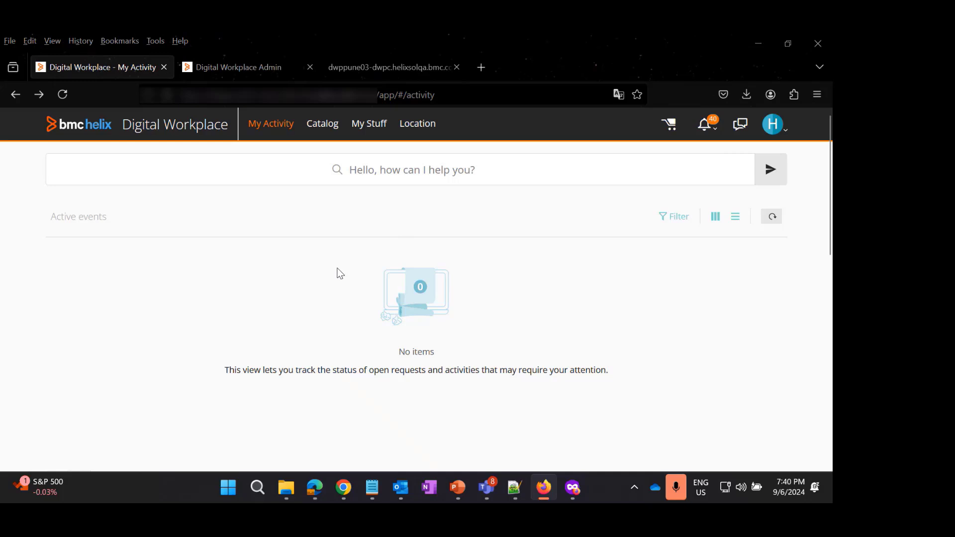
{"action": "scroll", "coordinate": [339, 273], "scroll_direction": "down", "scroll_amount": 2}
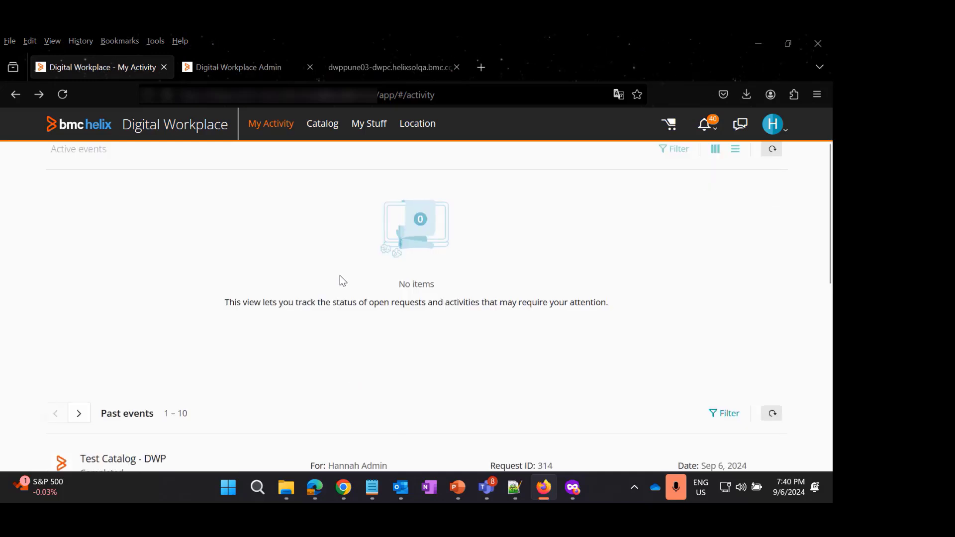
{"action": "scroll", "coordinate": [343, 281], "scroll_direction": "down", "scroll_amount": 4}
{"action": "left_click", "coordinate": [345, 334]}
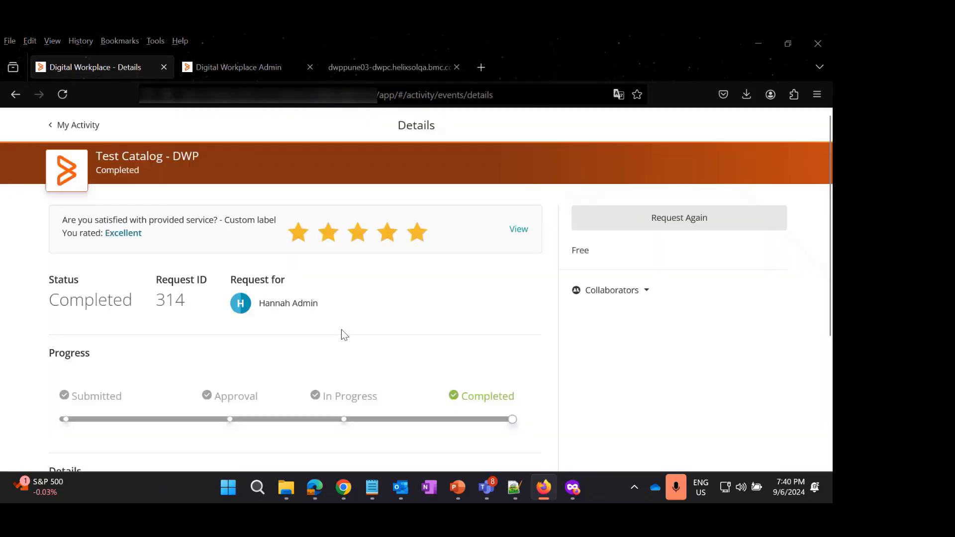
{"action": "left_click", "coordinate": [679, 219]}
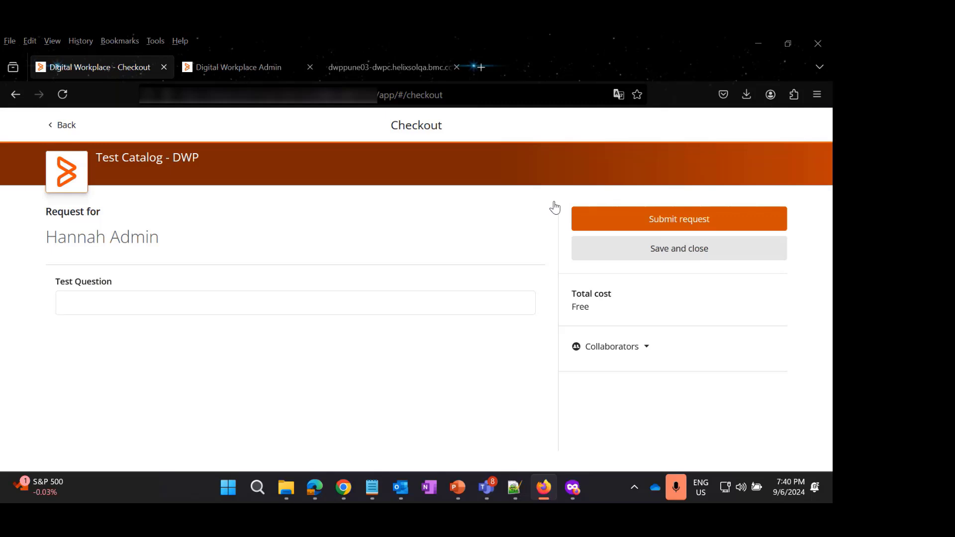
{"action": "left_click", "coordinate": [403, 73]}
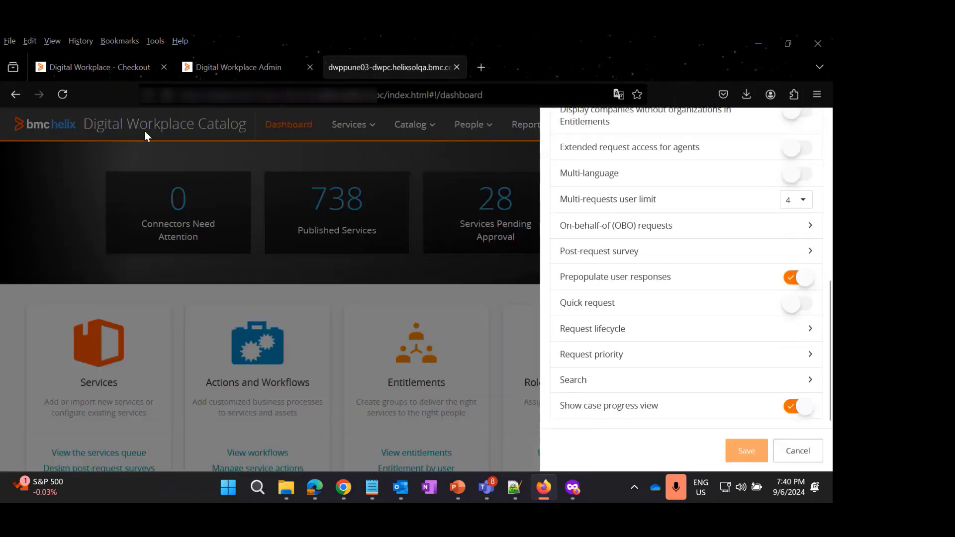
{"action": "left_click", "coordinate": [95, 67]}
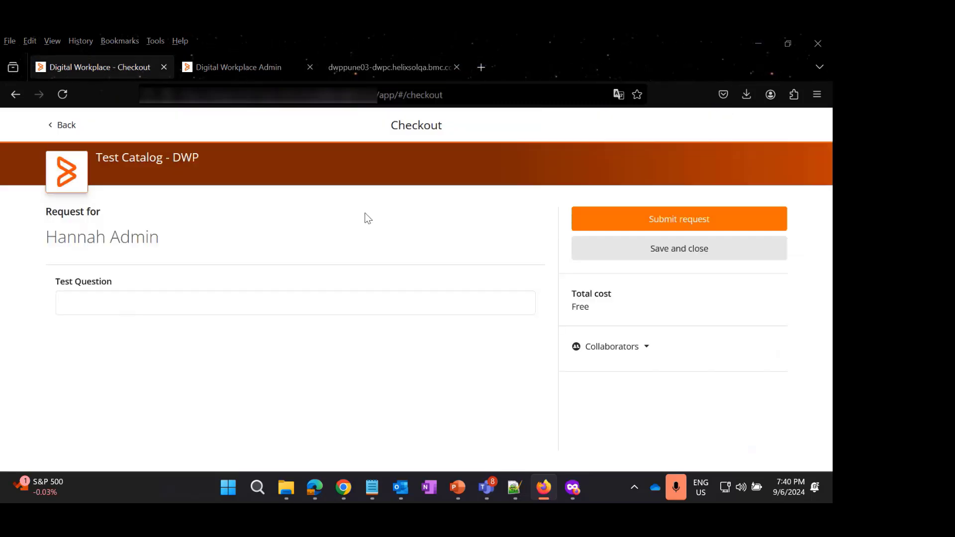
{"action": "left_click", "coordinate": [652, 223]}
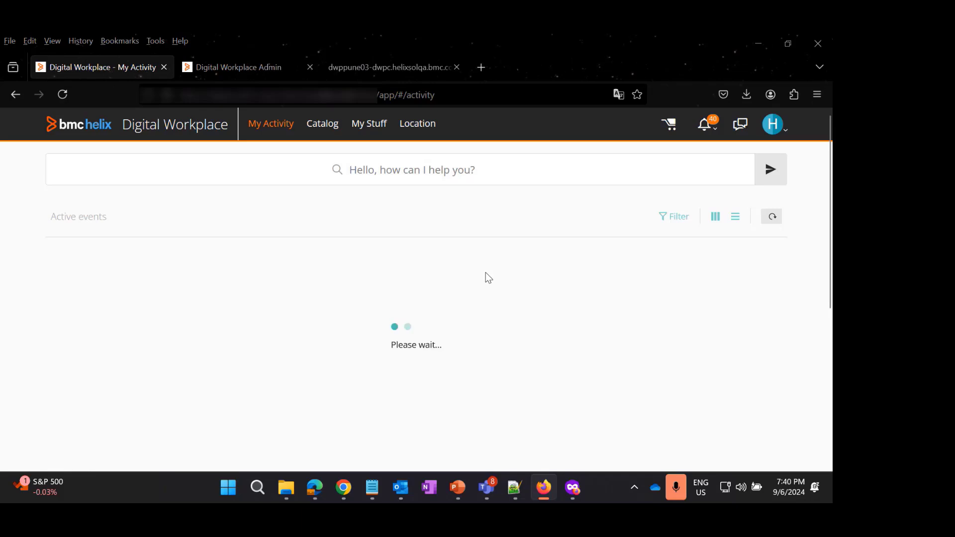
Open the most recent completed Test Catalog - DWP request from Past events and rate the requesting experience as Excellent
{"action": "scroll", "coordinate": [469, 294], "scroll_direction": "down", "scroll_amount": 5}
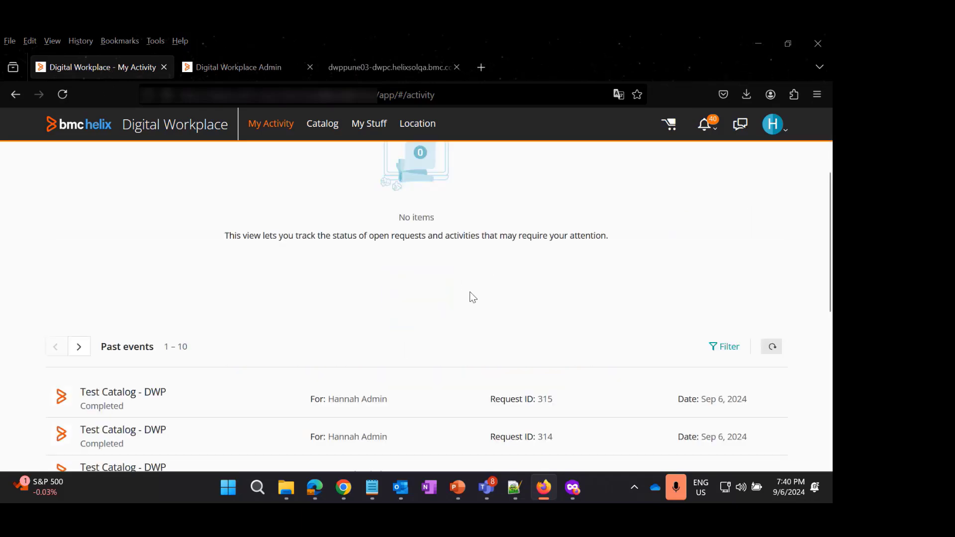
{"action": "left_click", "coordinate": [321, 324]}
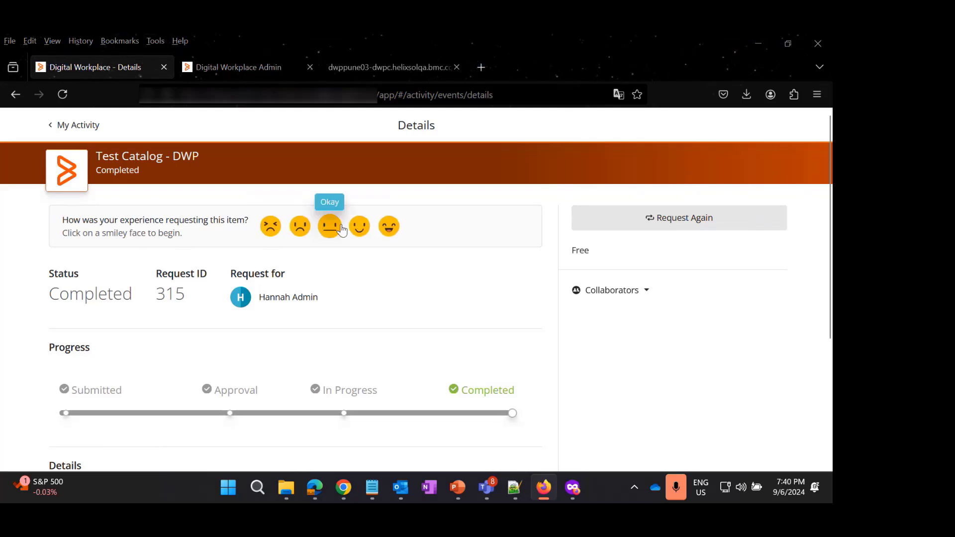
{"action": "left_click", "coordinate": [389, 226]}
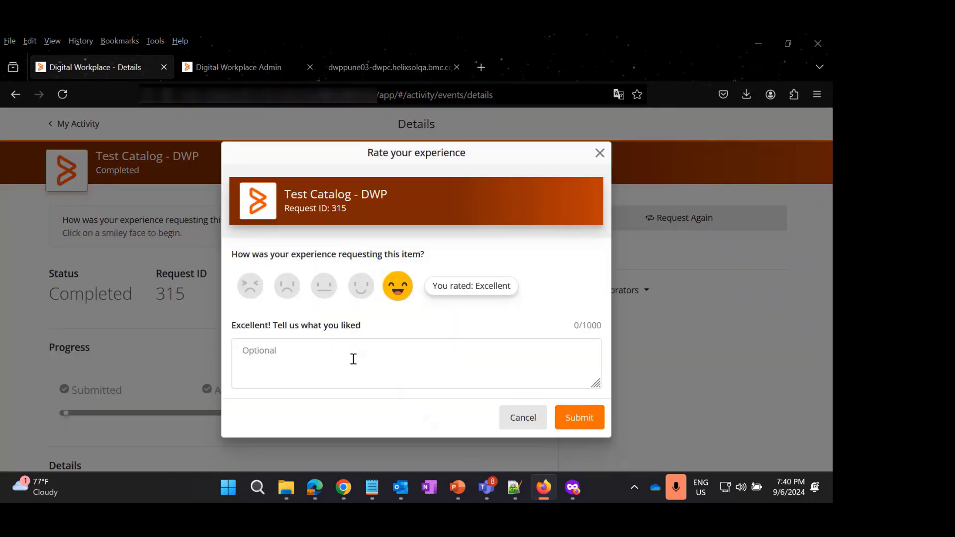
{"action": "left_click", "coordinate": [249, 286]}
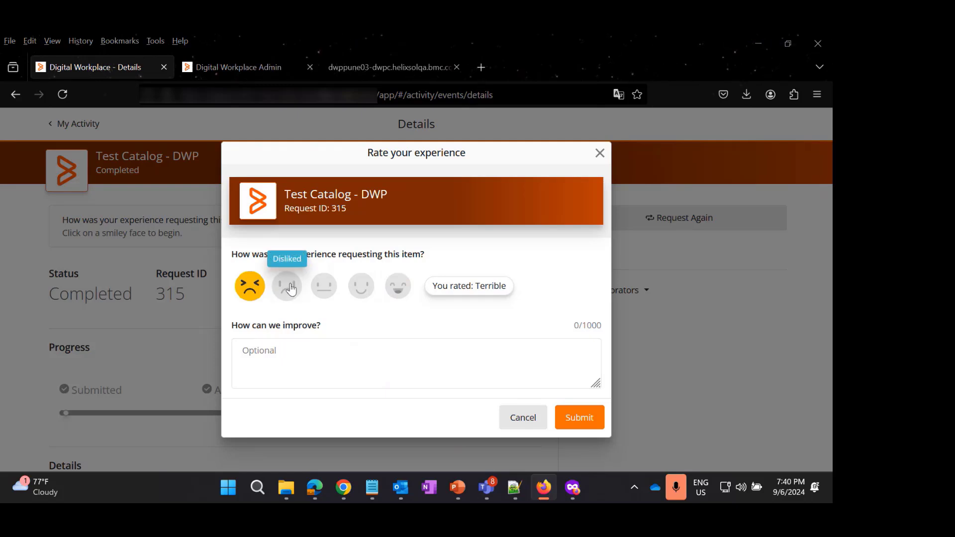
{"action": "left_click", "coordinate": [398, 287]}
Enter "good service" as the feedback on what was liked and submit the rating
{"action": "left_click", "coordinate": [296, 353]}
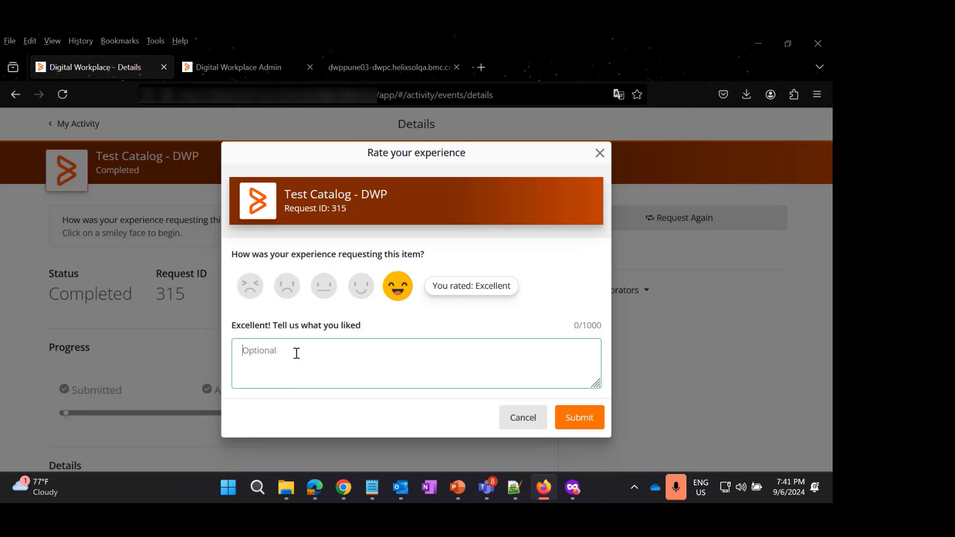
{"action": "type", "text": "goos ser"}
{"action": "key", "text": "BackSpace"}
{"action": "key", "text": "BackSpace"}
{"action": "key", "text": "BackSpace"}
{"action": "key", "text": "BackSpace"}
{"action": "type", "text": "service"}
{"action": "left_click", "coordinate": [577, 420]}
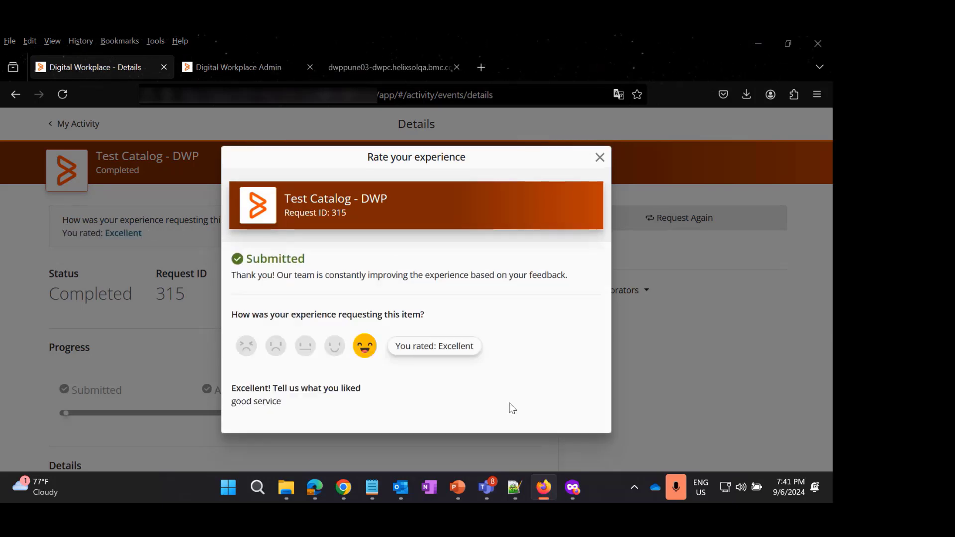
Close the submission confirmation, then view the submitted rating and comment again from the request details
{"action": "left_click", "coordinate": [599, 157]}
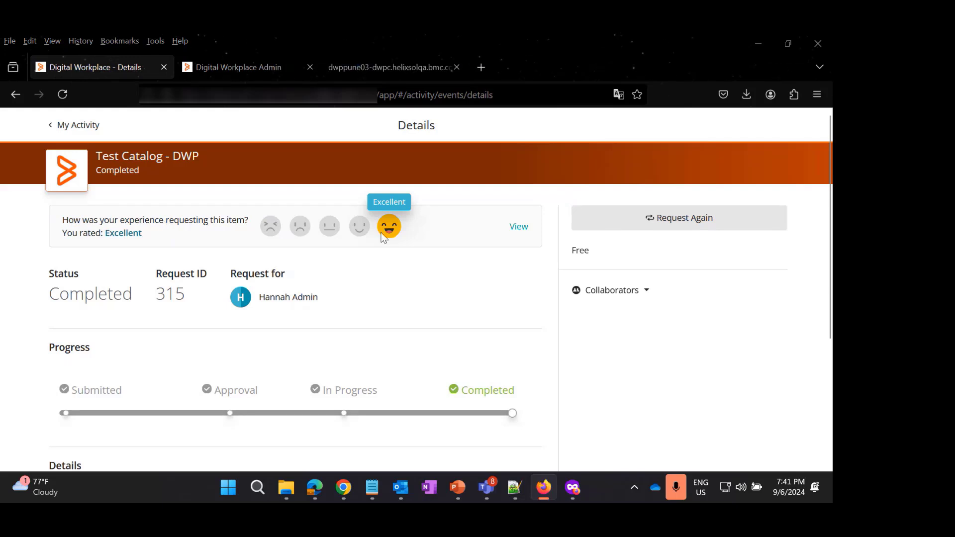
{"action": "left_click", "coordinate": [517, 226]}
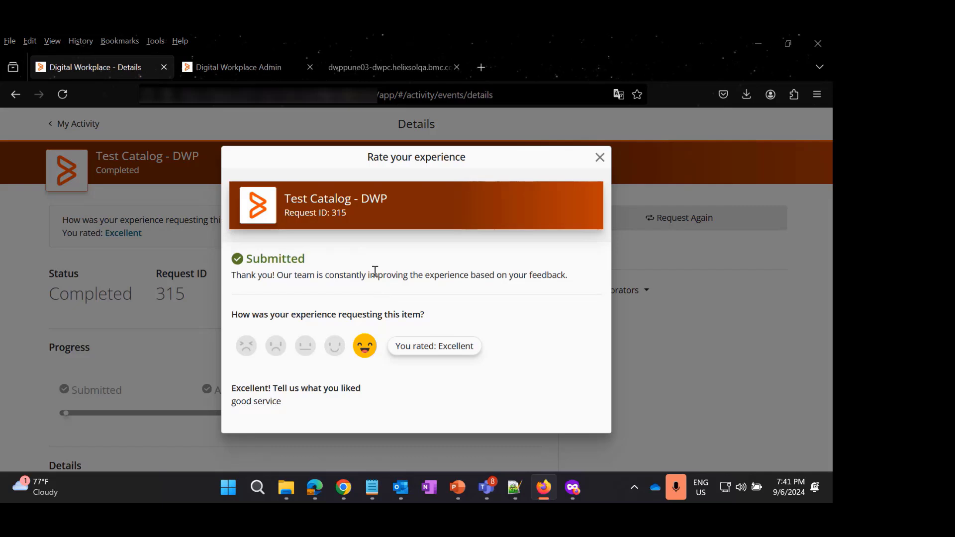
{"action": "left_click", "coordinate": [598, 159]}
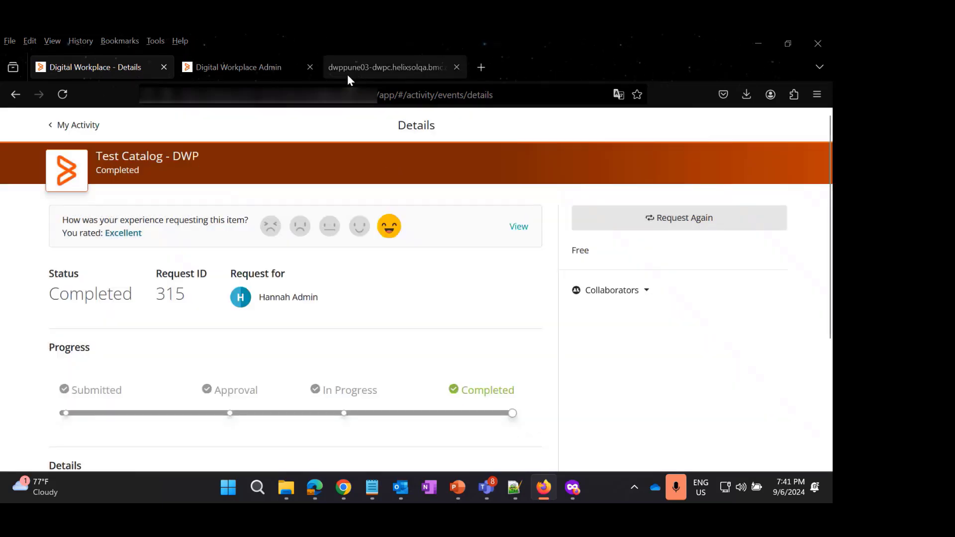
Switch to Digital Workplace Catalog, dismiss the open settings without saving, and go to the Surveys page
{"action": "mouse_move", "coordinate": [354, 72]}
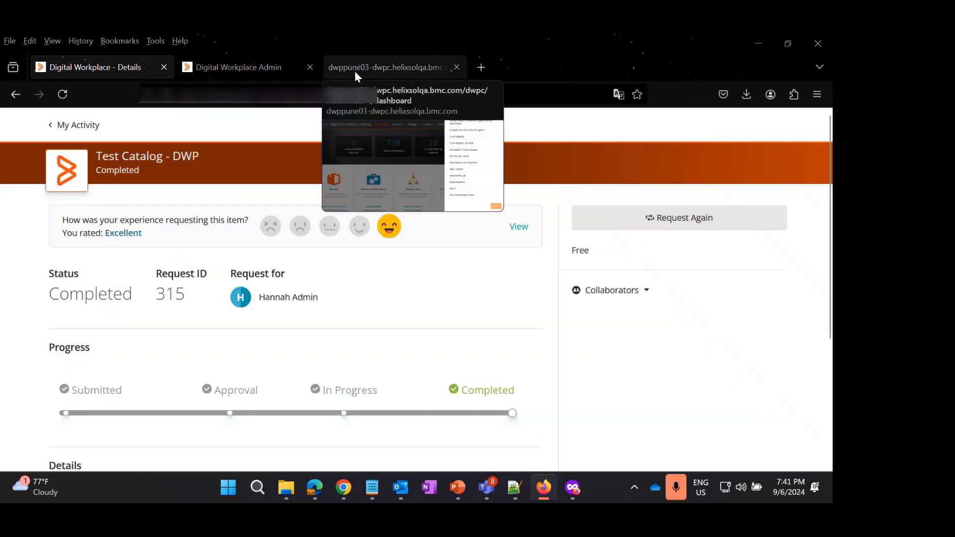
{"action": "left_click", "coordinate": [354, 70]}
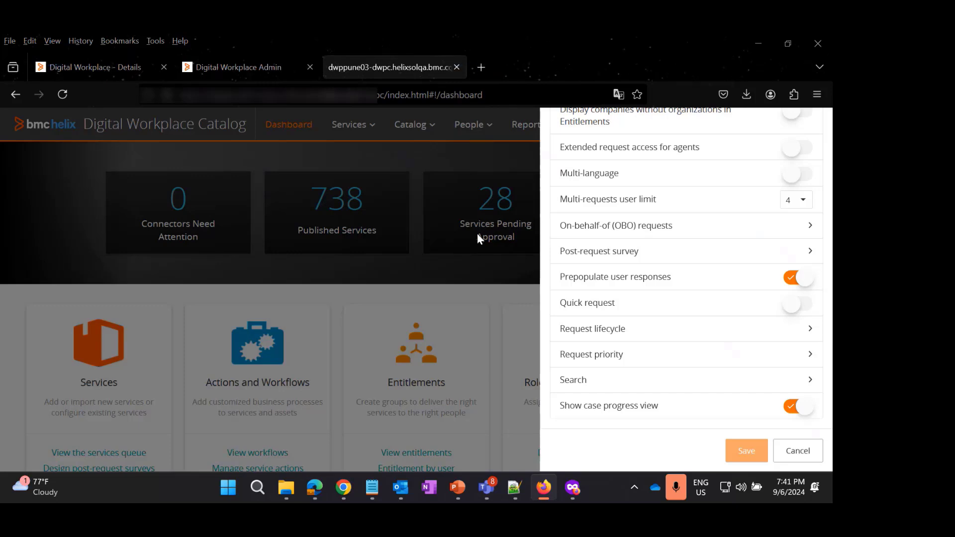
{"action": "left_click", "coordinate": [802, 447]}
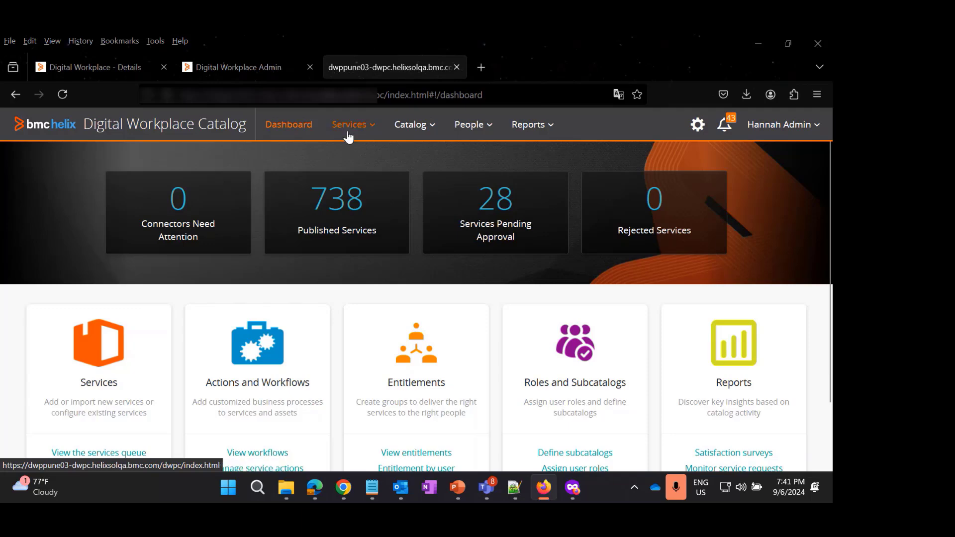
{"action": "left_click", "coordinate": [348, 137]}
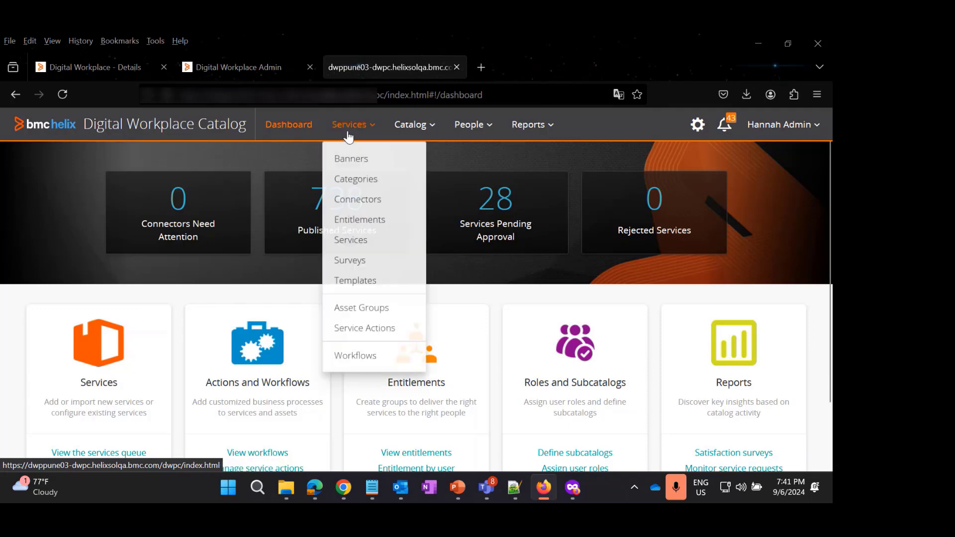
{"action": "left_click", "coordinate": [358, 262]}
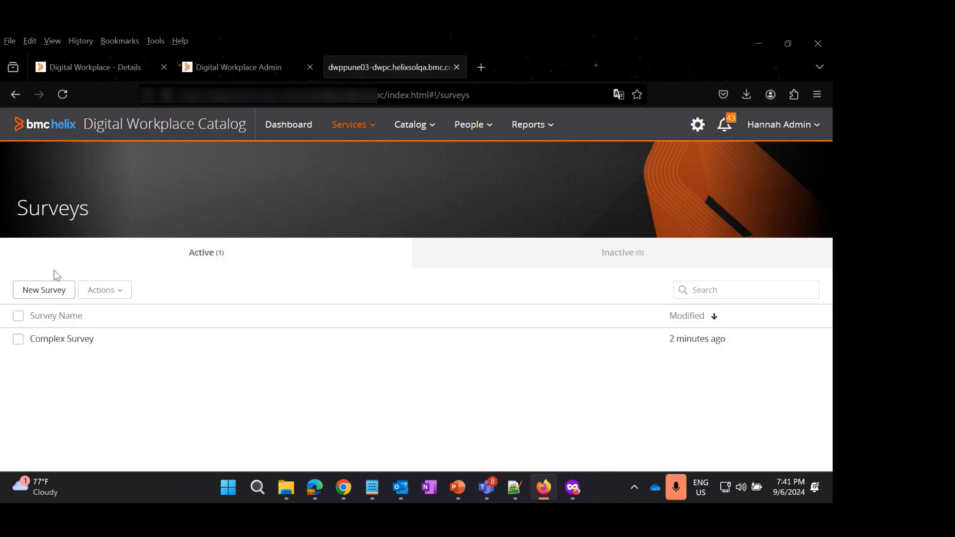
Preview a blank new survey in the Survey Designer, close it, and open the Complex Survey's options
{"action": "left_click", "coordinate": [44, 293]}
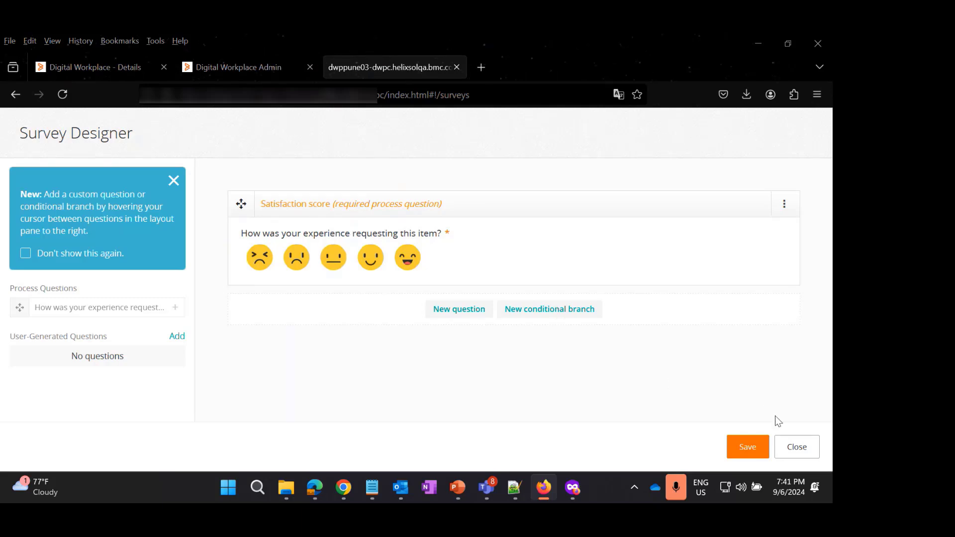
{"action": "left_click", "coordinate": [800, 447]}
{"action": "left_click", "coordinate": [214, 337]}
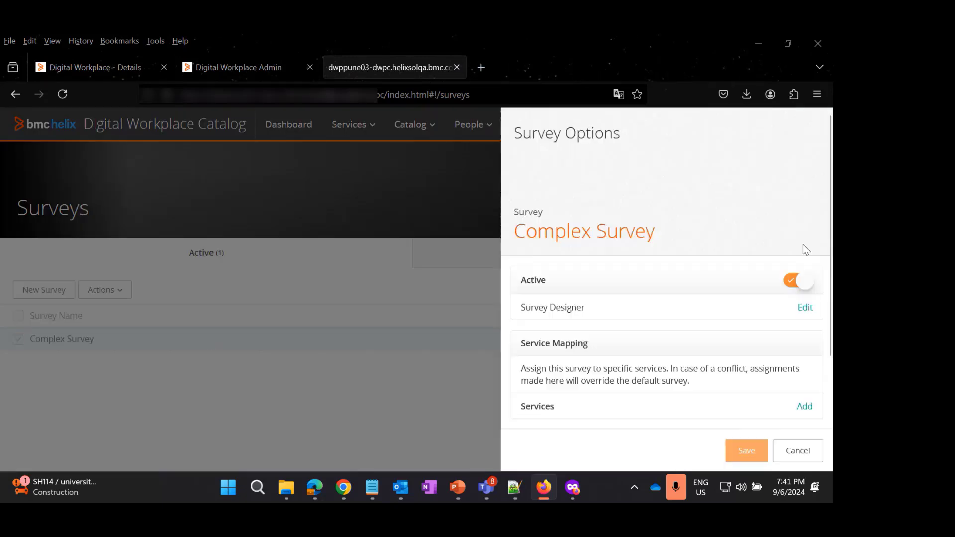
{"action": "scroll", "coordinate": [709, 218], "scroll_direction": "down", "scroll_amount": 2}
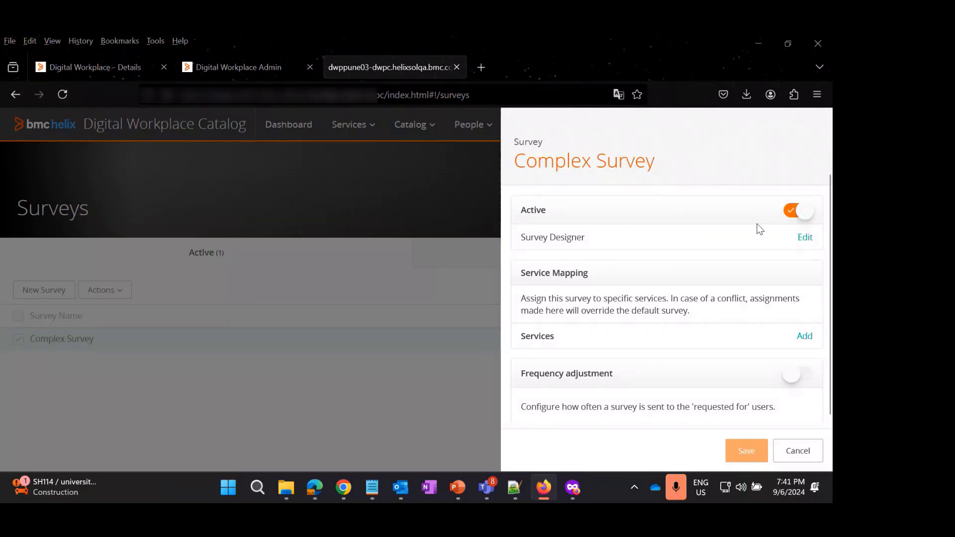
{"action": "scroll", "coordinate": [641, 263], "scroll_direction": "down", "scroll_amount": 1}
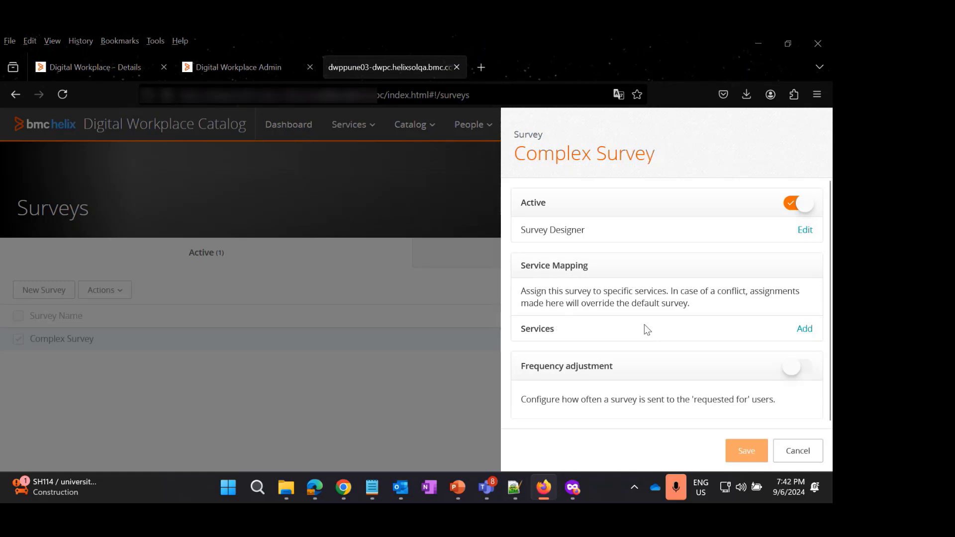
Browse the services that can be mapped to the Complex Survey, search them for "test", and cancel without adding any
{"action": "left_click", "coordinate": [803, 329]}
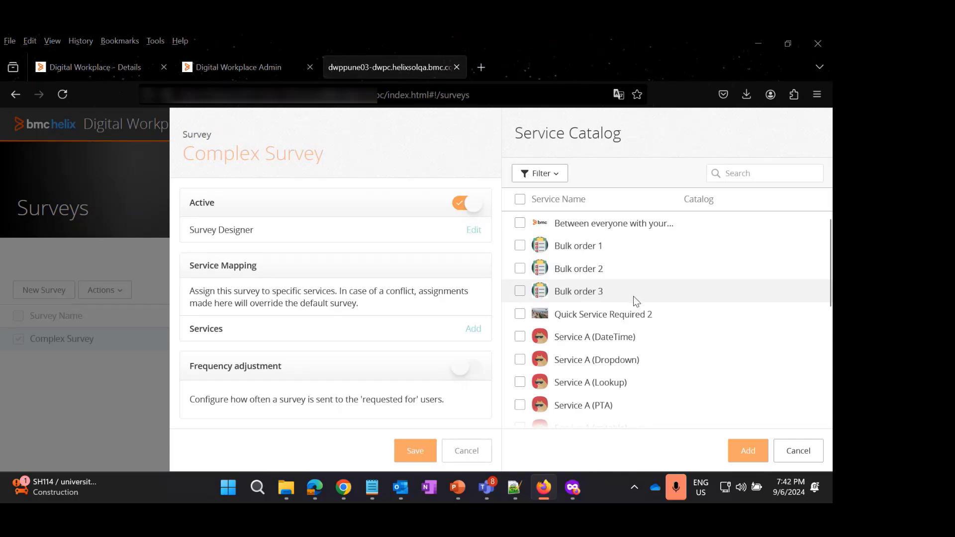
{"action": "left_click", "coordinate": [98, 67]}
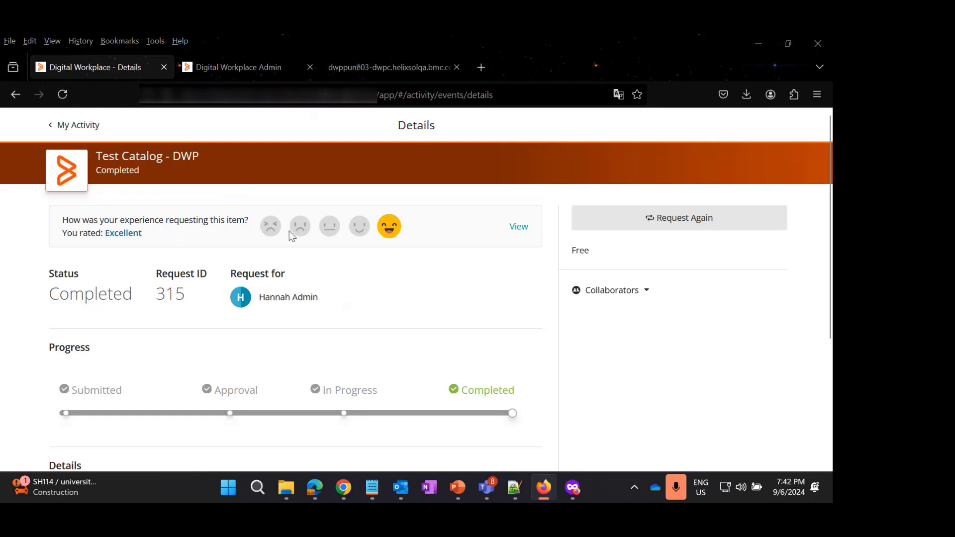
{"action": "left_click", "coordinate": [357, 70]}
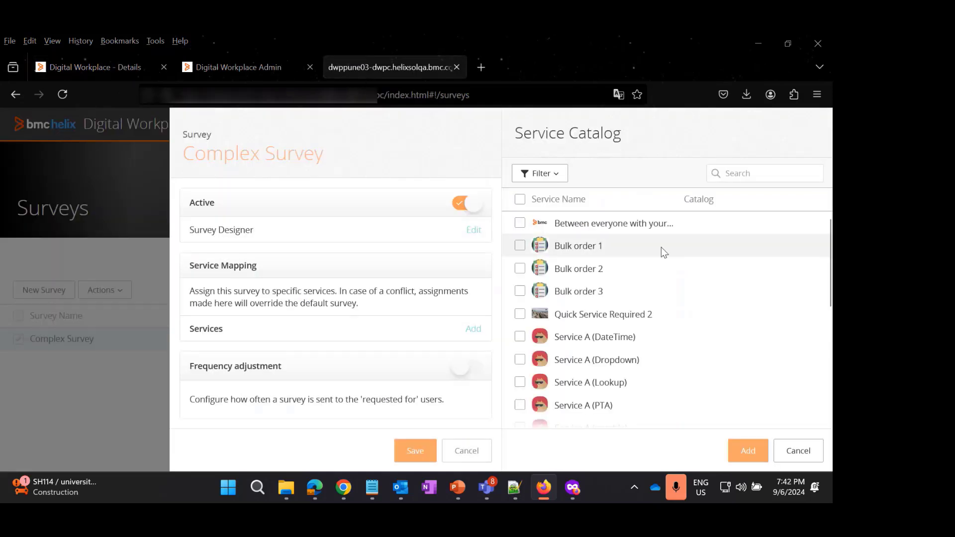
{"action": "left_click", "coordinate": [750, 175]}
{"action": "type", "text": "test"}
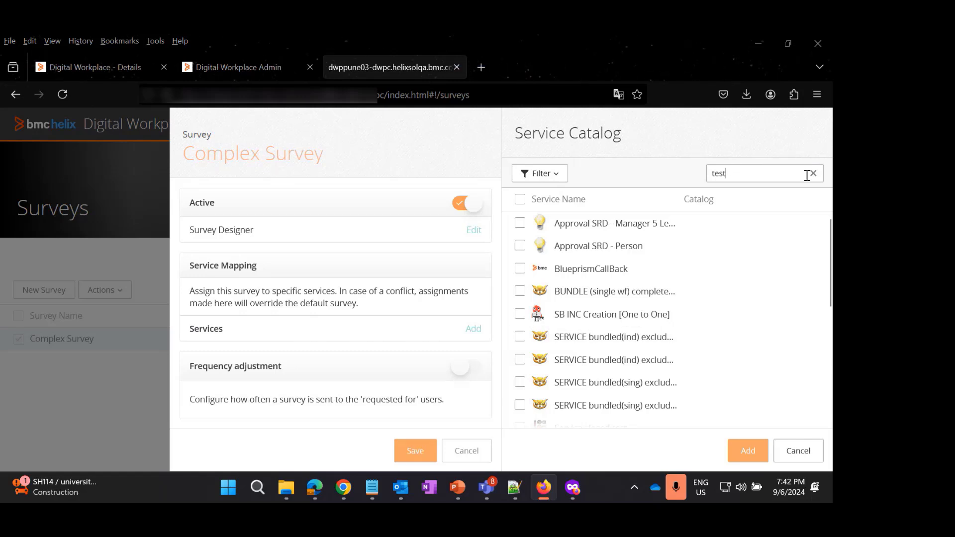
{"action": "left_click", "coordinate": [801, 451]}
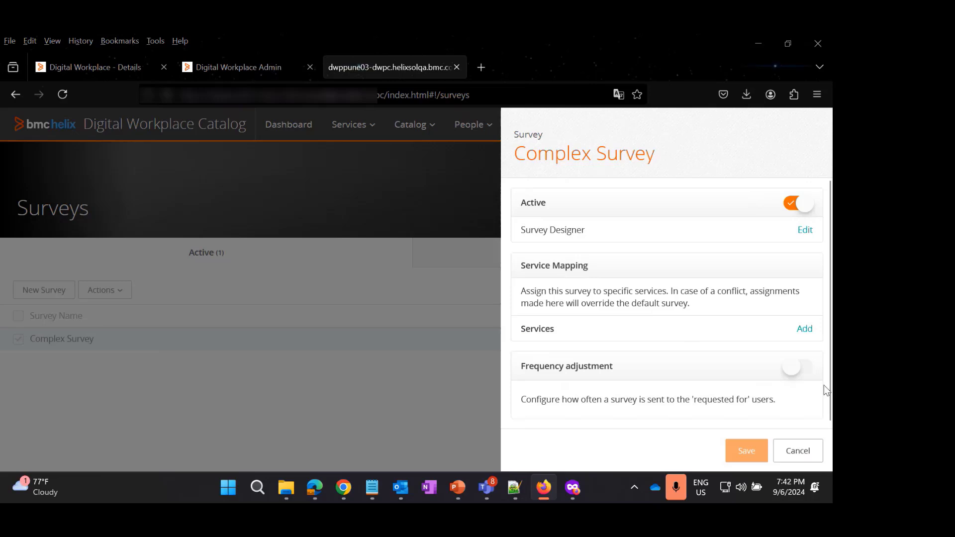
Try enabling the Complex Survey's frequency adjustment, then disable it
{"action": "left_click", "coordinate": [799, 368]}
{"action": "scroll", "coordinate": [633, 327], "scroll_direction": "down", "scroll_amount": 1}
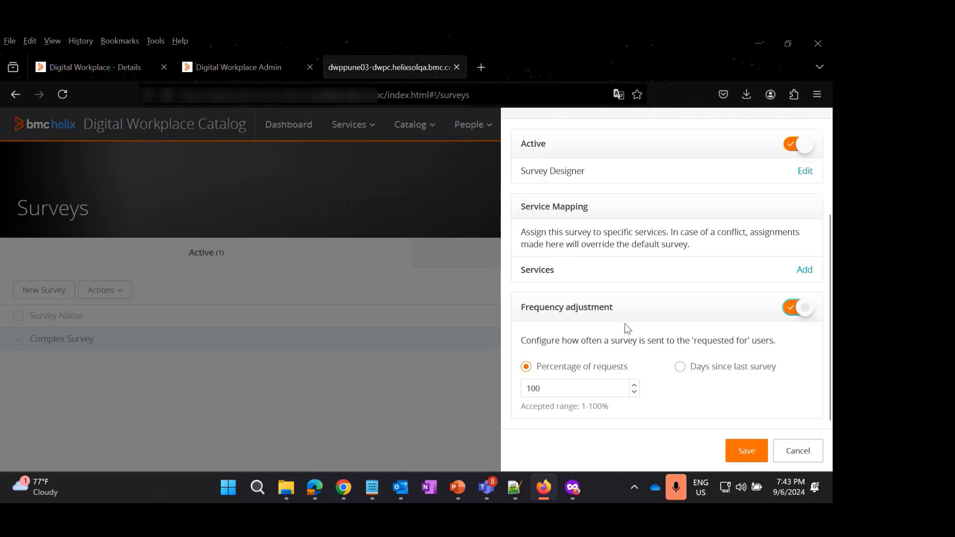
{"action": "left_click", "coordinate": [800, 307]}
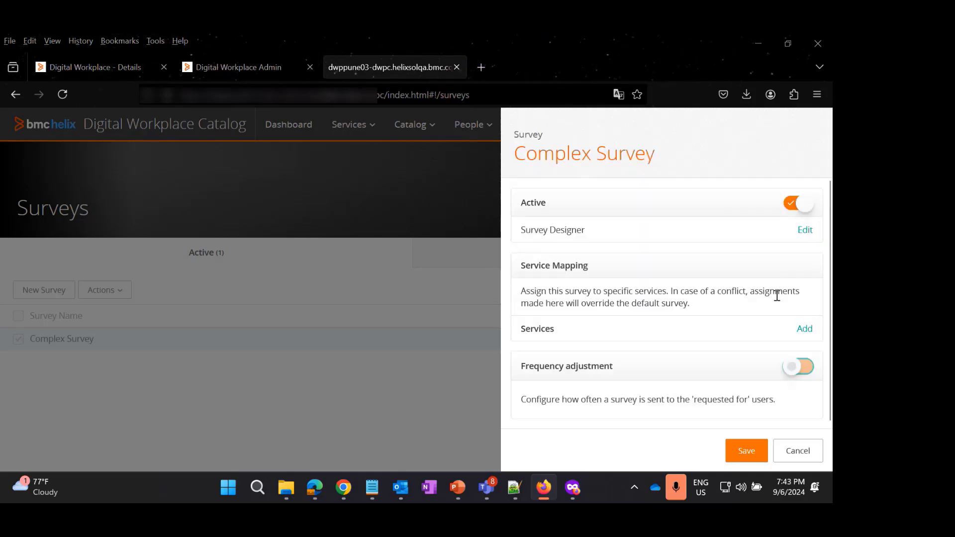
Open the Complex Survey's design and try Faces for the Satisfaction score question, then return to Stars and cancel the question edit
{"action": "left_click", "coordinate": [800, 231]}
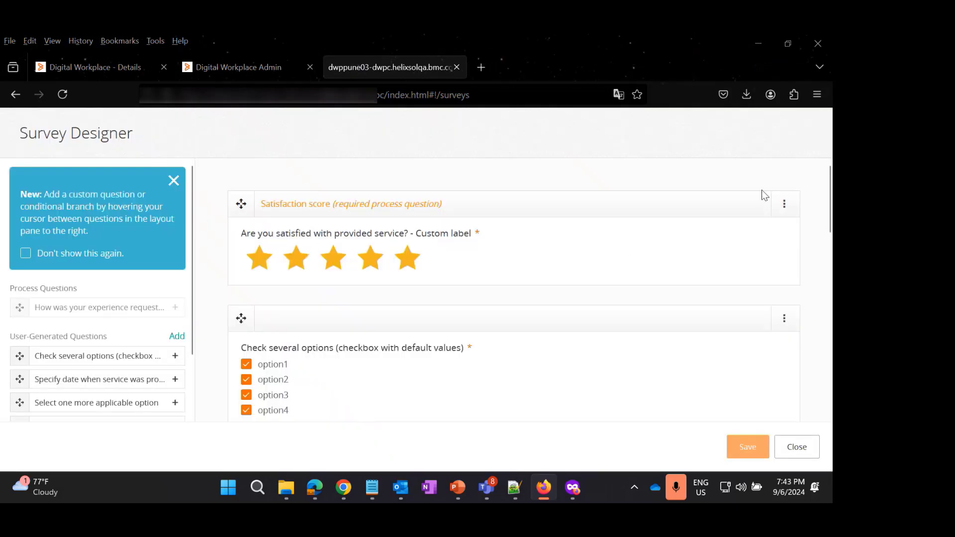
{"action": "left_click", "coordinate": [785, 204]}
{"action": "left_click", "coordinate": [717, 227]}
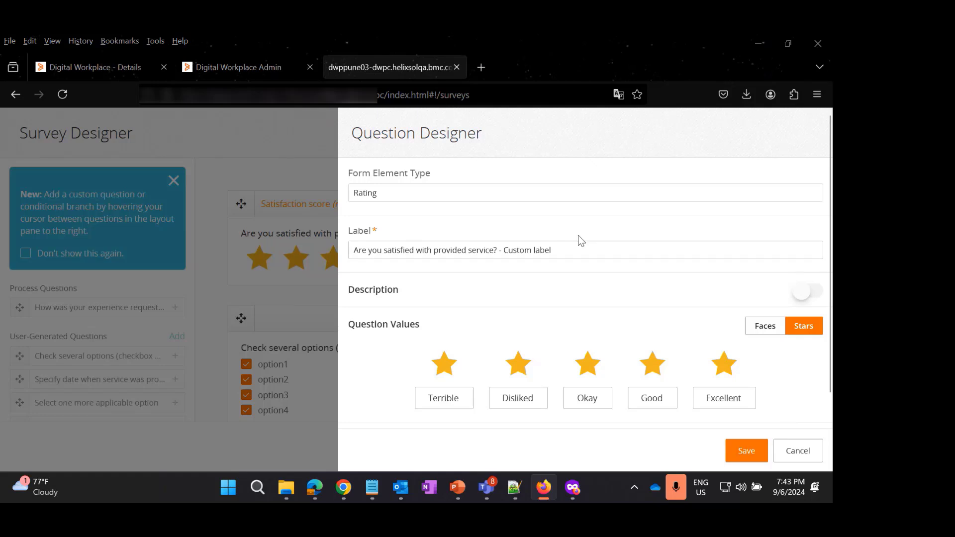
{"action": "scroll", "coordinate": [548, 243], "scroll_direction": "down", "scroll_amount": 1}
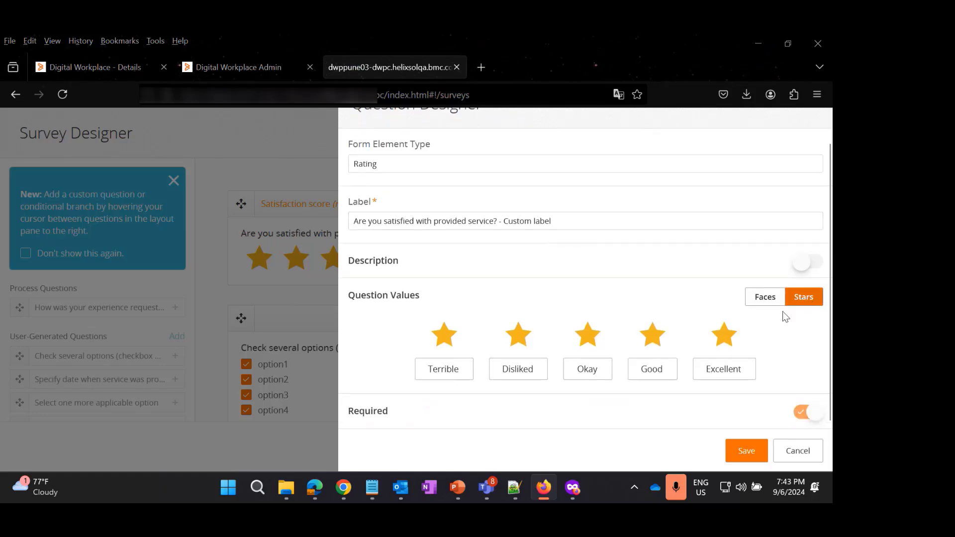
{"action": "left_click", "coordinate": [767, 302]}
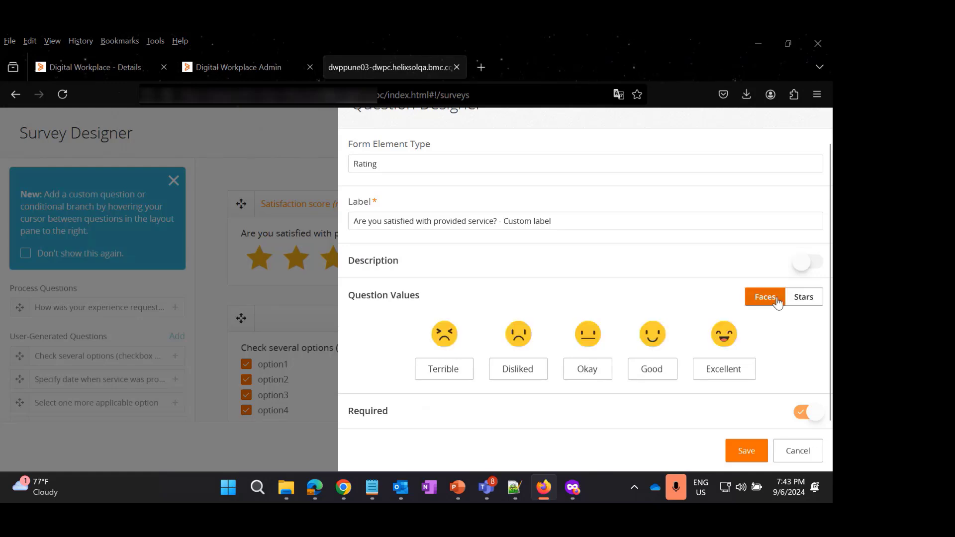
{"action": "left_click", "coordinate": [796, 298]}
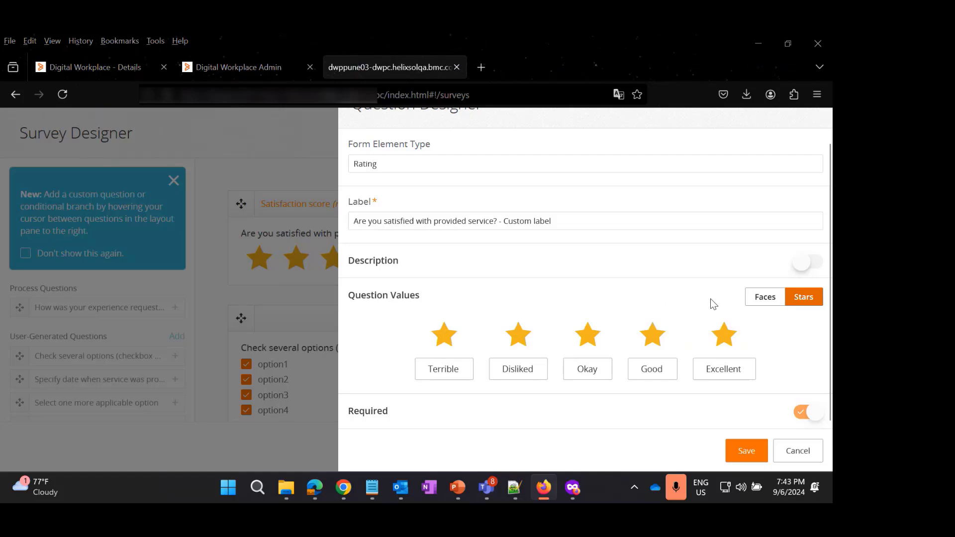
{"action": "left_click", "coordinate": [795, 450]}
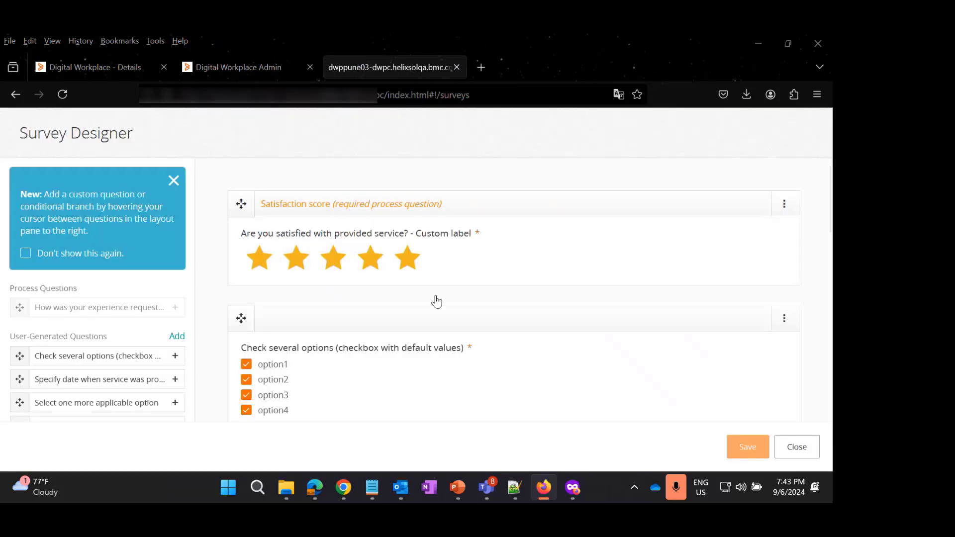
Review the Complex Survey's questions from the satisfaction rating to "Several worlds about your experience", including the choices under "Select one more applicable option"
{"action": "scroll", "coordinate": [437, 302], "scroll_direction": "down", "scroll_amount": 1}
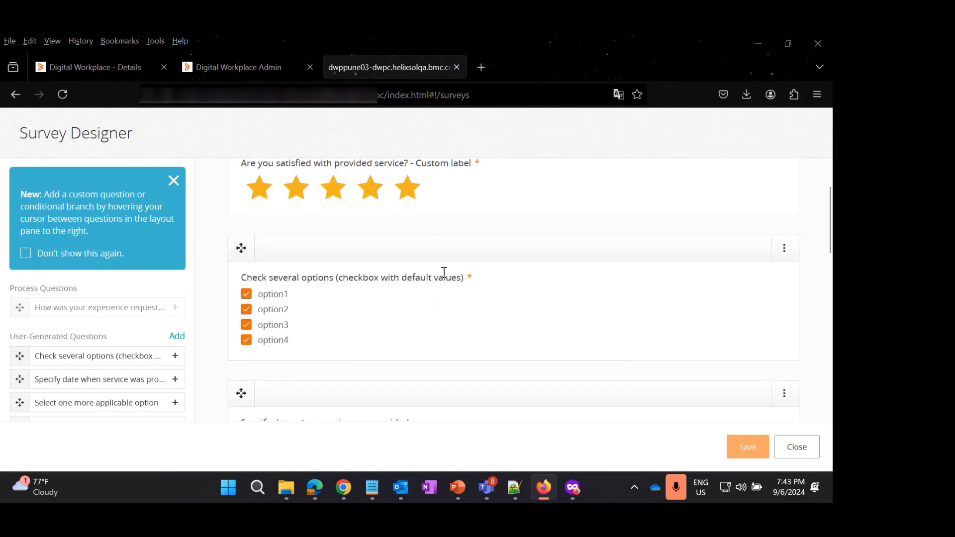
{"action": "scroll", "coordinate": [416, 281], "scroll_direction": "down", "scroll_amount": 3}
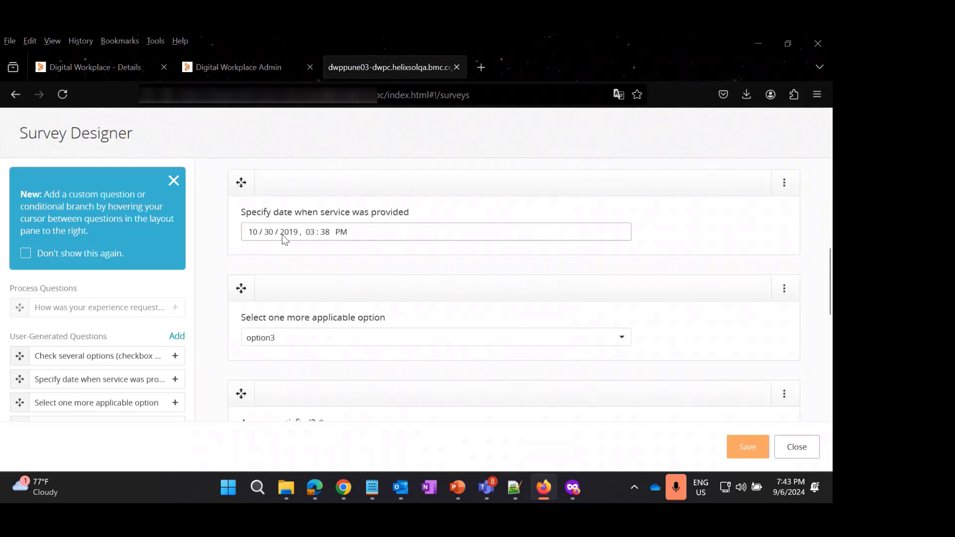
{"action": "scroll", "coordinate": [395, 232], "scroll_direction": "down", "scroll_amount": 1}
{"action": "left_click", "coordinate": [352, 268]}
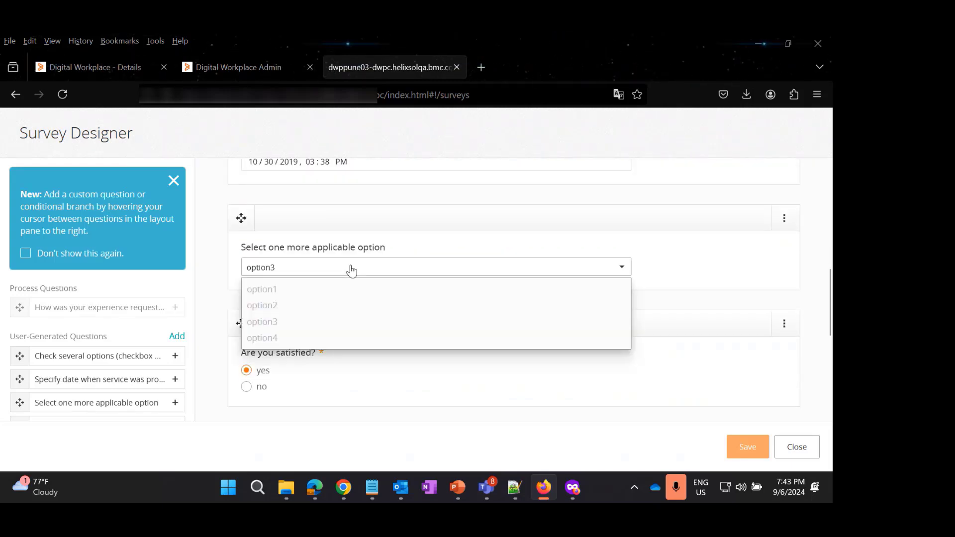
{"action": "left_click", "coordinate": [371, 261]}
{"action": "scroll", "coordinate": [373, 258], "scroll_direction": "down", "scroll_amount": 2}
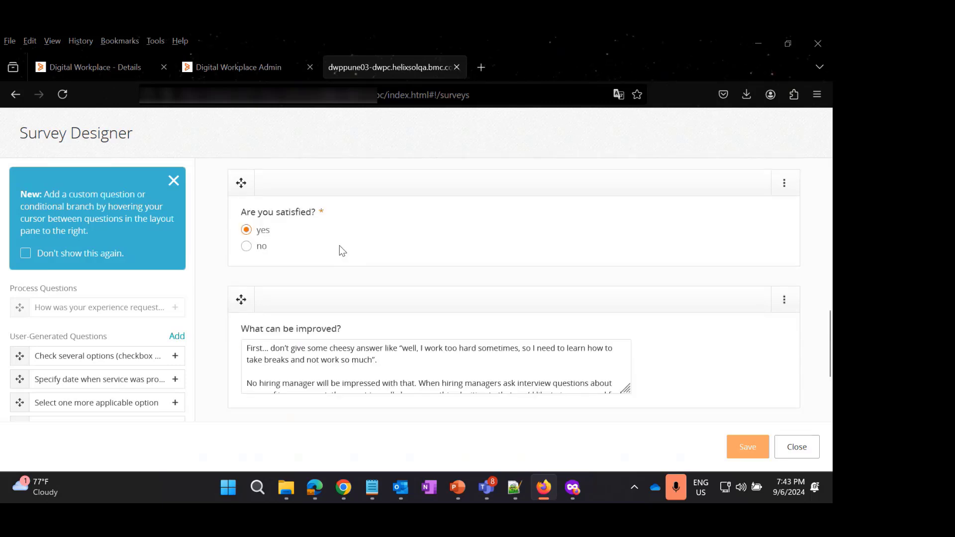
{"action": "scroll", "coordinate": [342, 244], "scroll_direction": "down", "scroll_amount": 1}
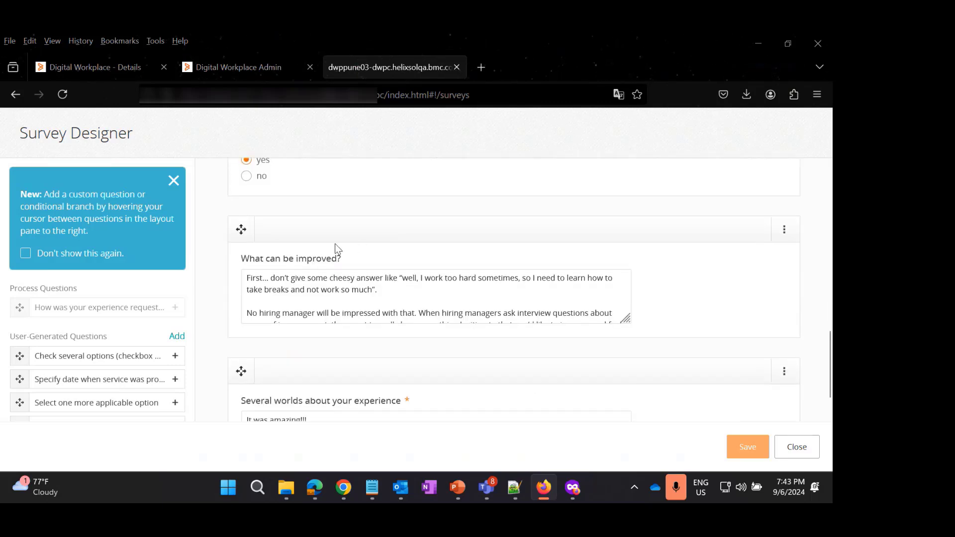
{"action": "scroll", "coordinate": [396, 246], "scroll_direction": "down", "scroll_amount": 1}
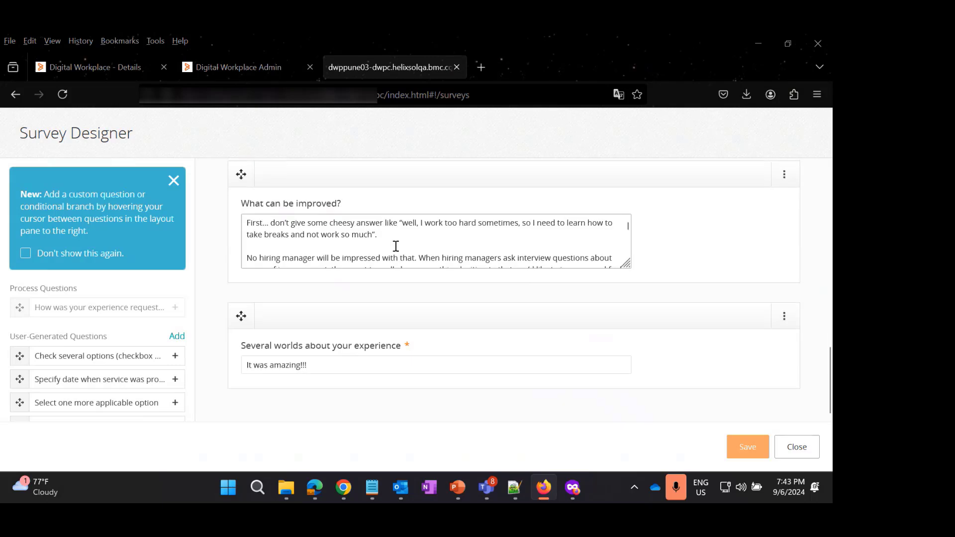
{"action": "scroll", "coordinate": [518, 245], "scroll_direction": "down", "scroll_amount": 1}
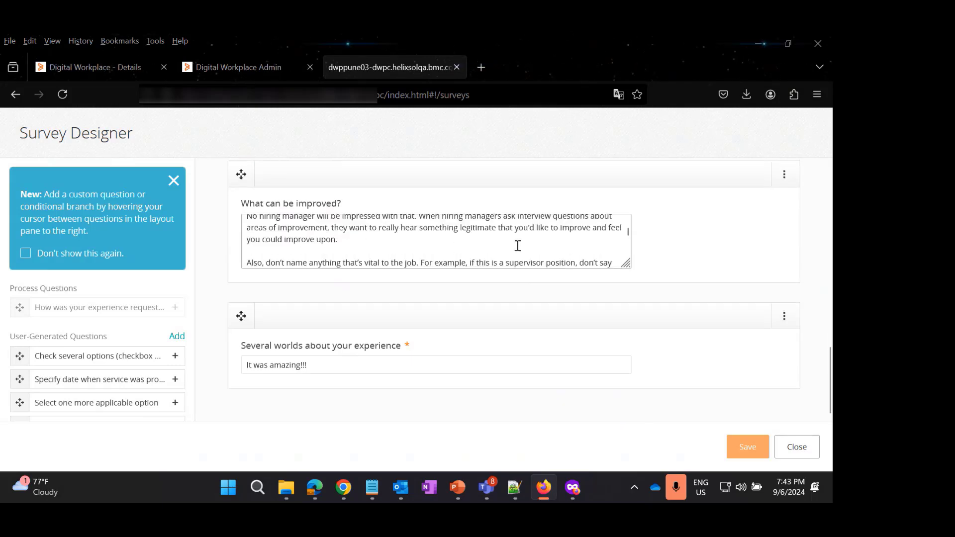
{"action": "scroll", "coordinate": [420, 232], "scroll_direction": "down", "scroll_amount": 1}
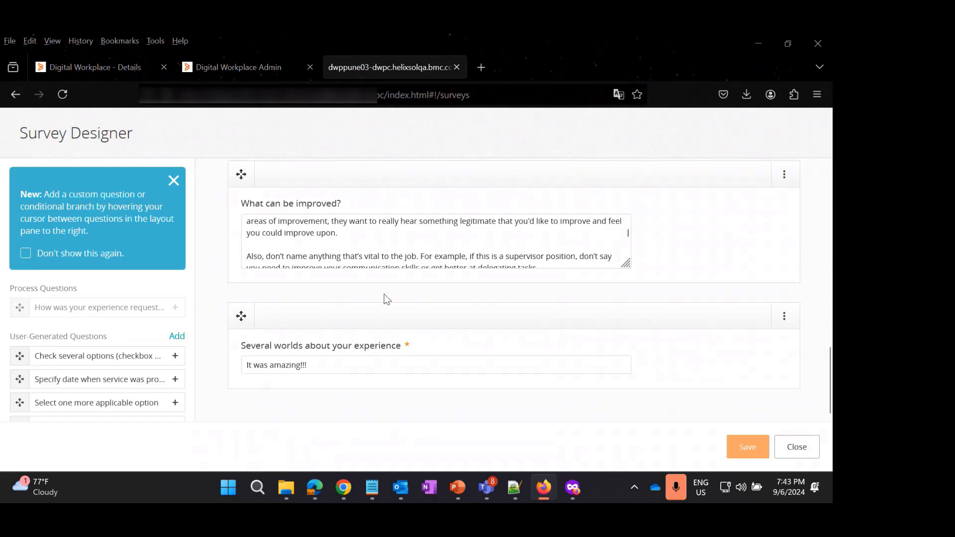
{"action": "scroll", "coordinate": [455, 274], "scroll_direction": "up", "scroll_amount": 1}
{"action": "scroll", "coordinate": [467, 280], "scroll_direction": "down", "scroll_amount": 1}
View the form element types available for a new question, cancel it, and close the Survey Designer and the Complex Survey's options without saving
{"action": "mouse_move", "coordinate": [454, 398]}
{"action": "left_click", "coordinate": [465, 412]}
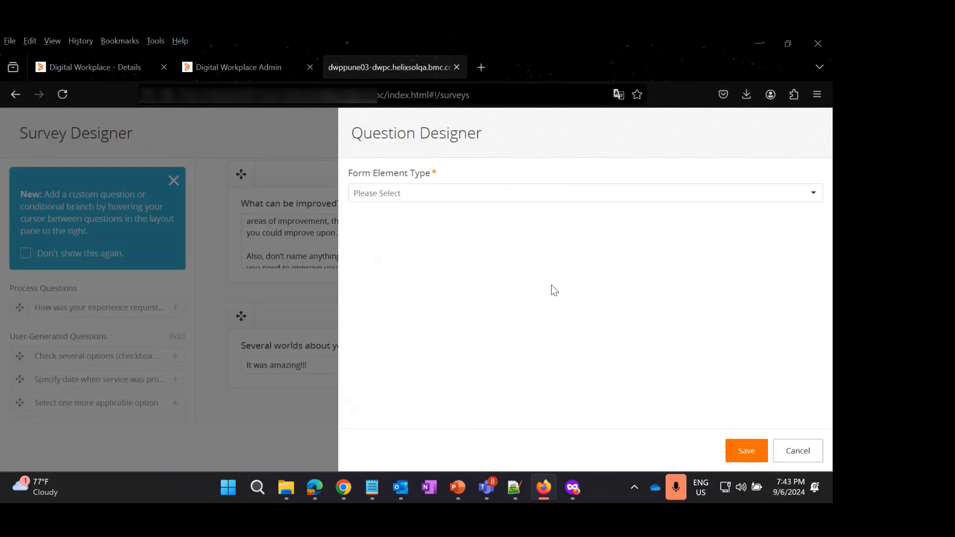
{"action": "left_click", "coordinate": [404, 193]}
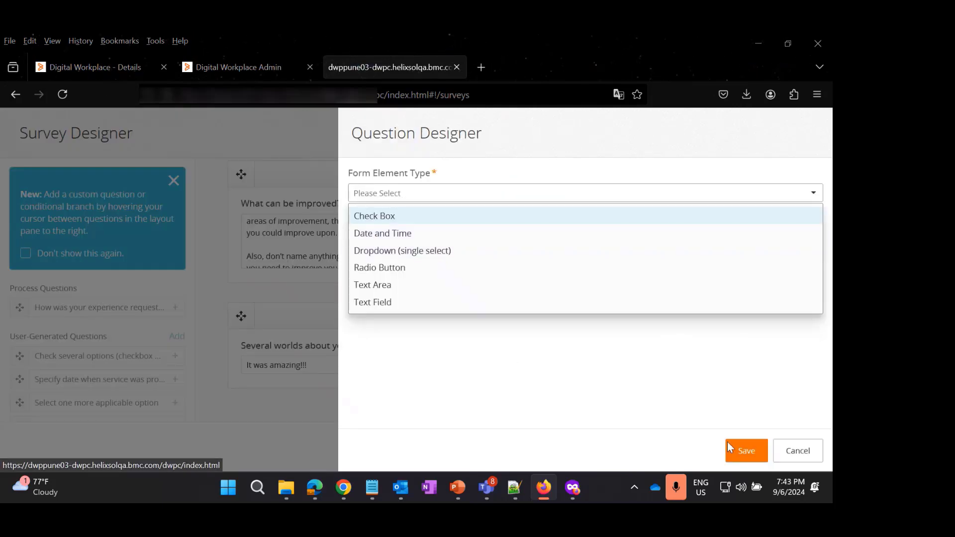
{"action": "left_click", "coordinate": [806, 450]}
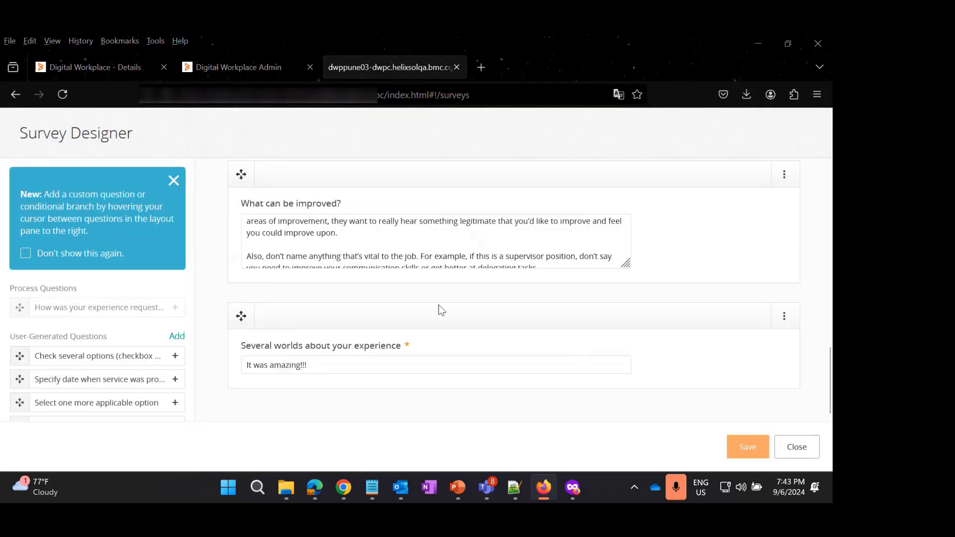
{"action": "left_click", "coordinate": [789, 449]}
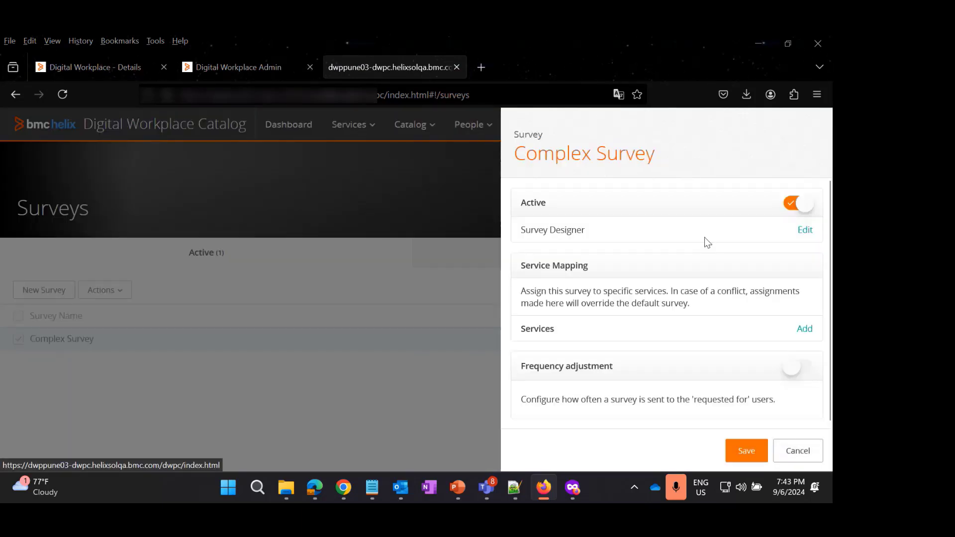
{"action": "left_click", "coordinate": [803, 449]}
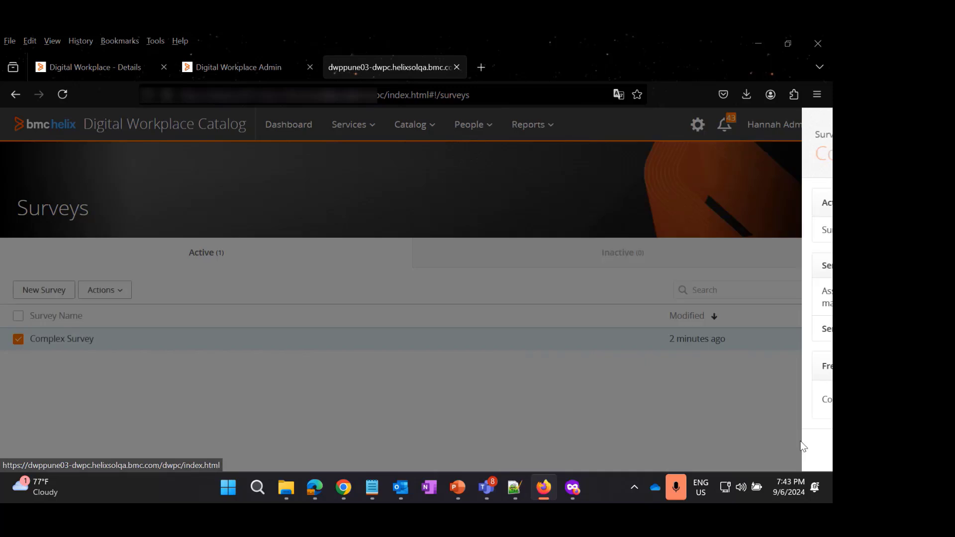
Set the default post-request survey template to Complex Survey in the catalog's application settings, save the change and close the settings
{"action": "left_click", "coordinate": [697, 125]}
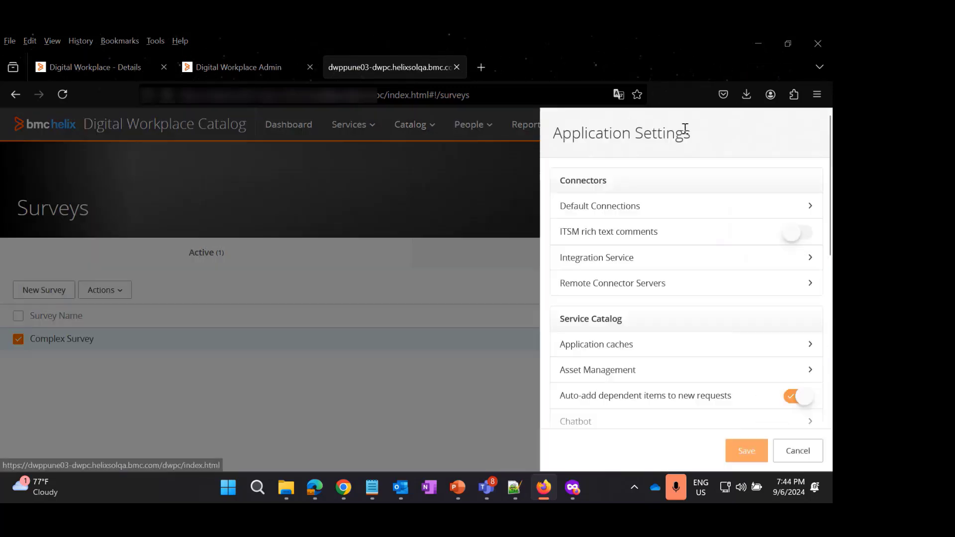
{"action": "scroll", "coordinate": [644, 275], "scroll_direction": "down", "scroll_amount": 2}
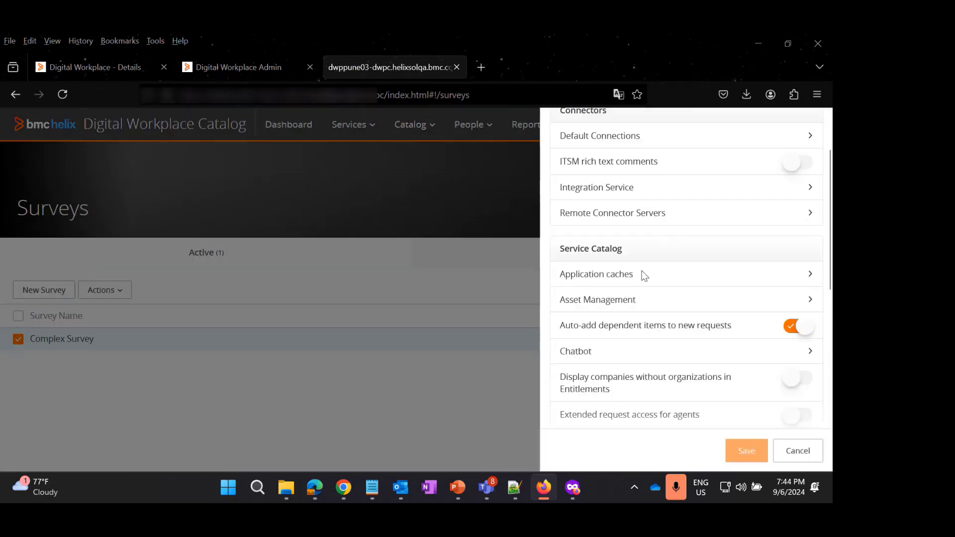
{"action": "scroll", "coordinate": [645, 238], "scroll_direction": "down", "scroll_amount": 4}
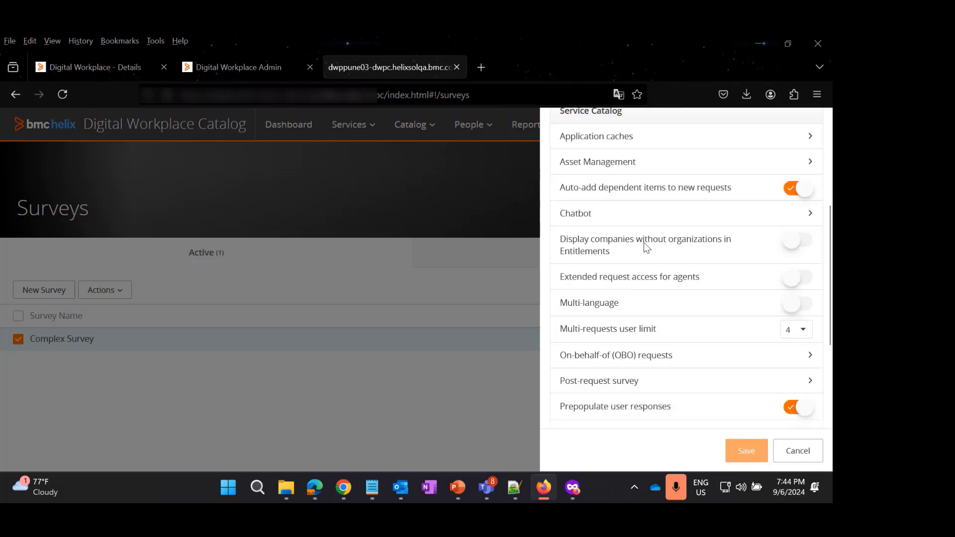
{"action": "scroll", "coordinate": [644, 243], "scroll_direction": "down", "scroll_amount": 3}
{"action": "left_click", "coordinate": [617, 251]}
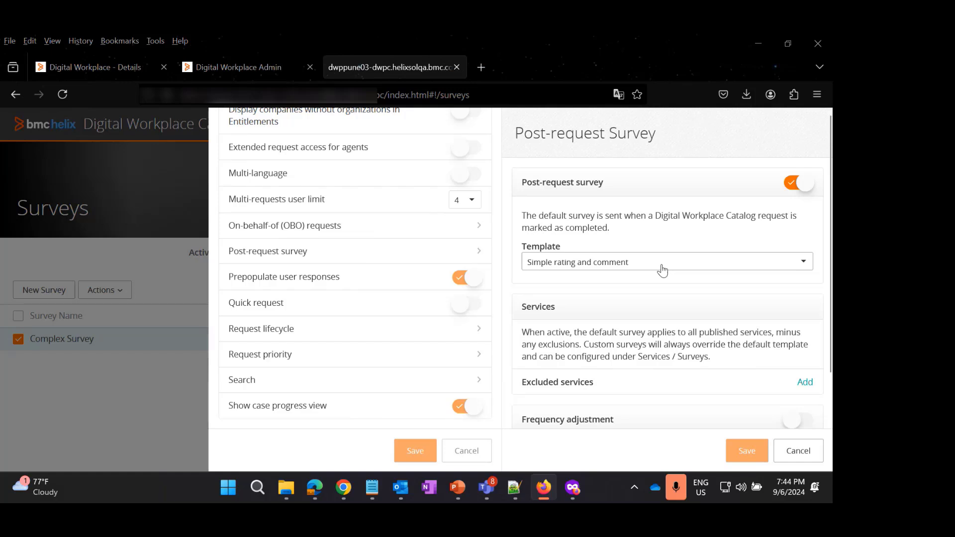
{"action": "left_click", "coordinate": [626, 270]}
{"action": "left_click", "coordinate": [556, 325]}
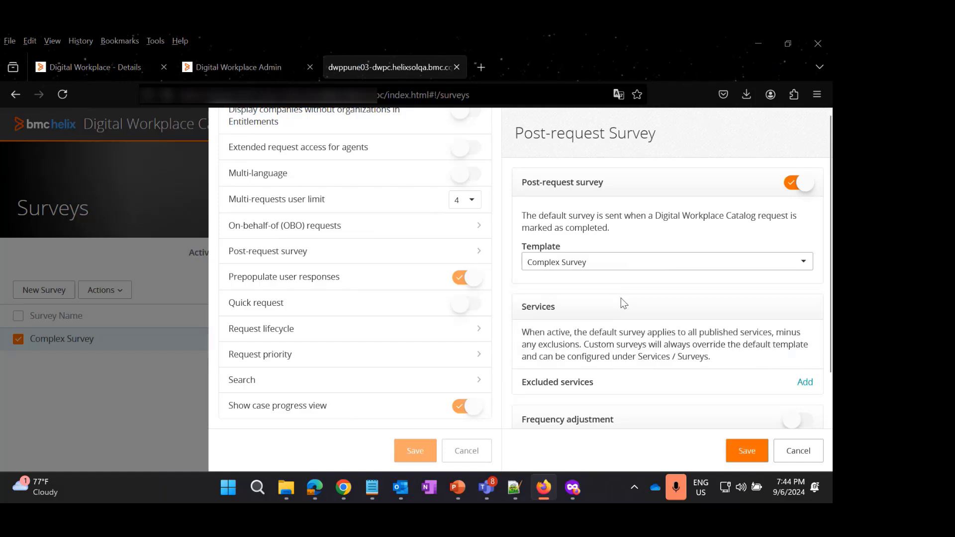
{"action": "scroll", "coordinate": [625, 282], "scroll_direction": "down", "scroll_amount": 2}
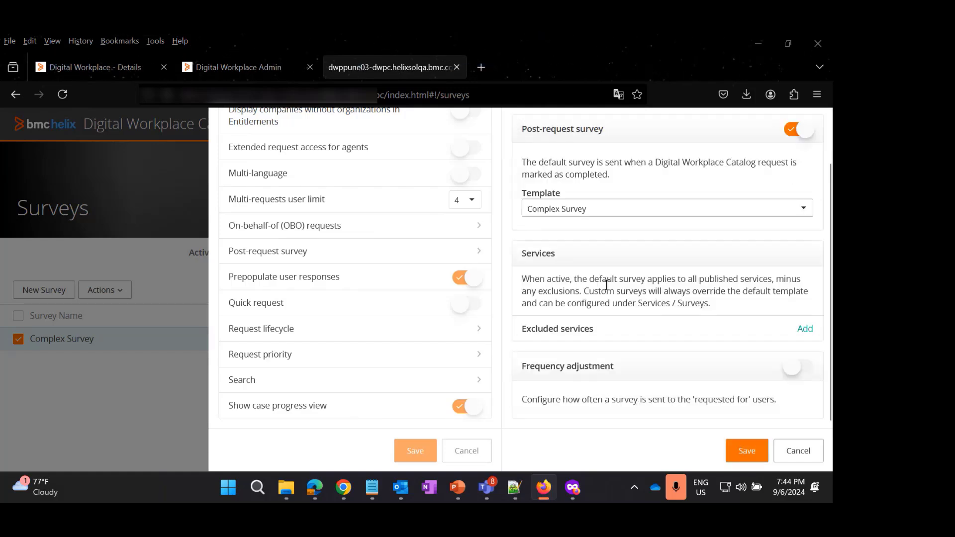
{"action": "left_click", "coordinate": [749, 442]}
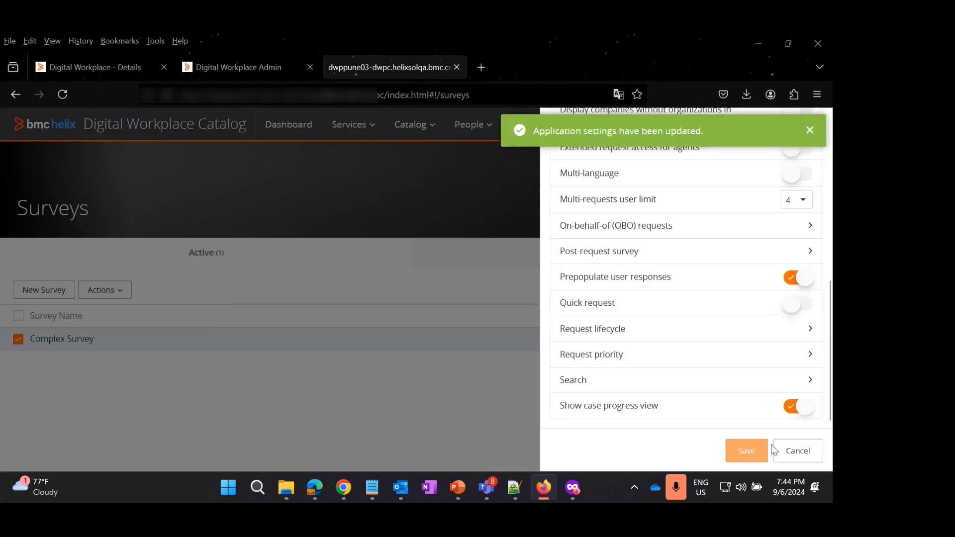
{"action": "left_click", "coordinate": [792, 449]}
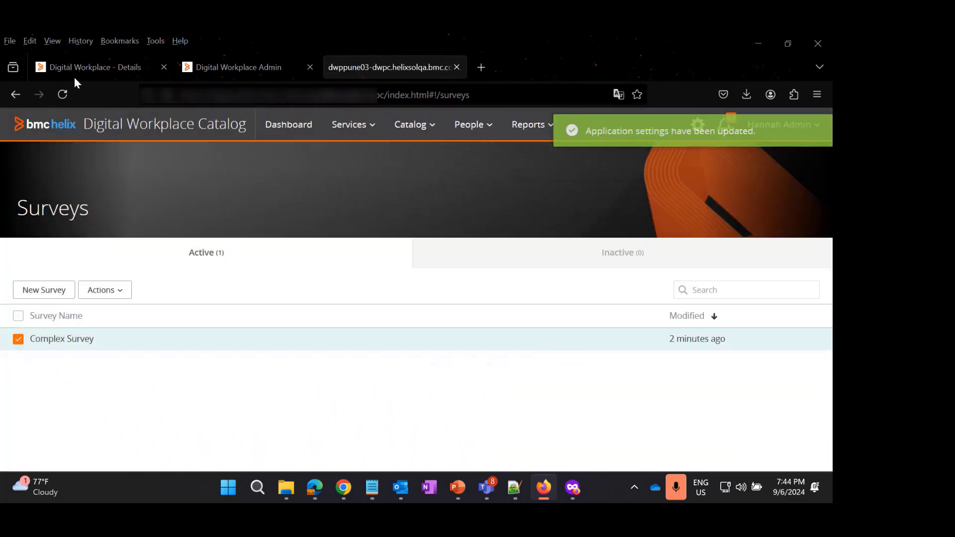
Switch to Digital Workplace and submit the Test Catalog - DWP request again without filling in the test question
{"action": "left_click", "coordinate": [125, 67]}
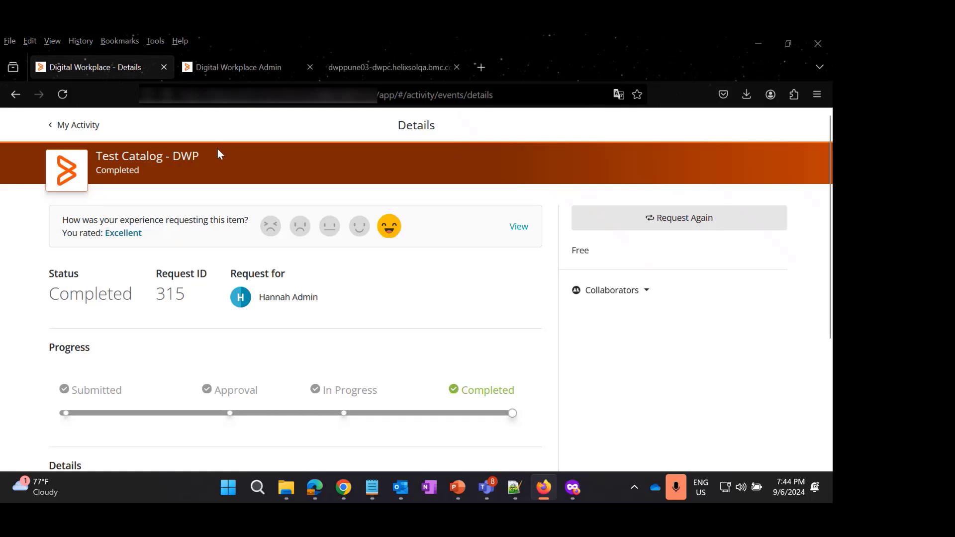
{"action": "left_click", "coordinate": [663, 222]}
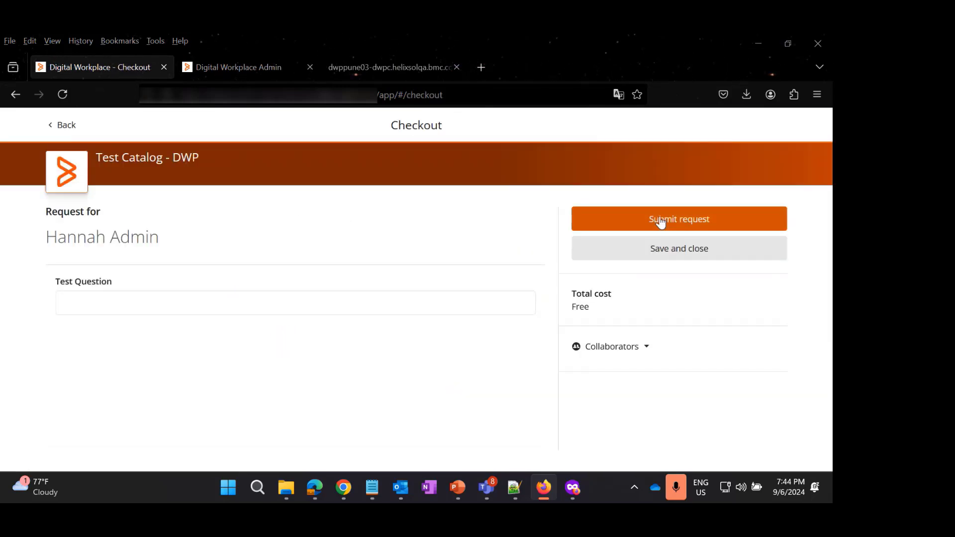
{"action": "left_click", "coordinate": [661, 222]}
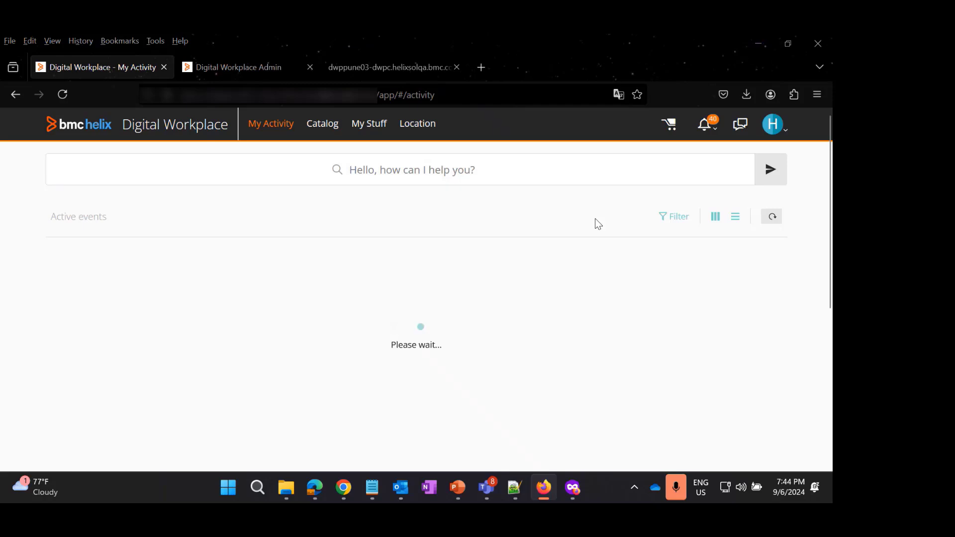
Open the newest completed Test Catalog - DWP request from the past events and rate the provided service five stars
{"action": "scroll", "coordinate": [334, 283], "scroll_direction": "down", "scroll_amount": 5}
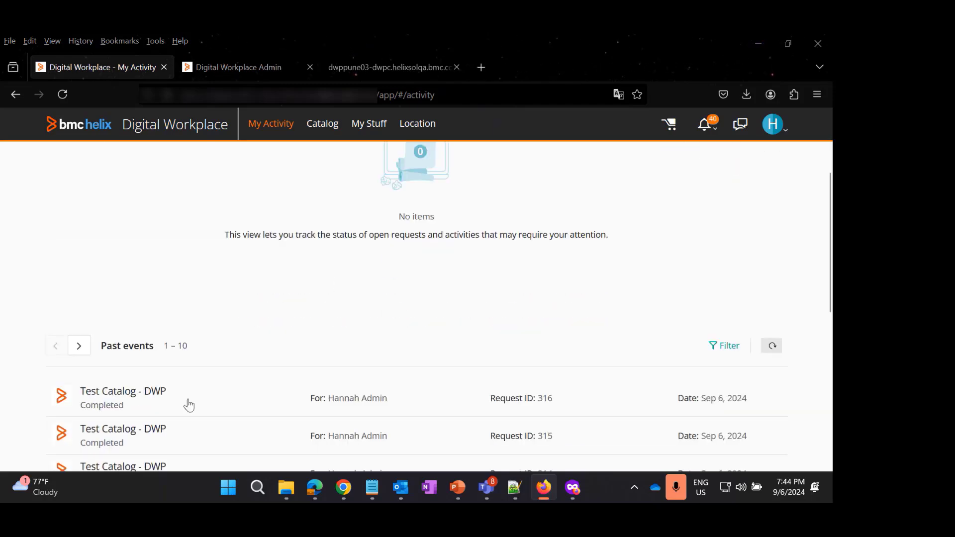
{"action": "left_click", "coordinate": [189, 405]}
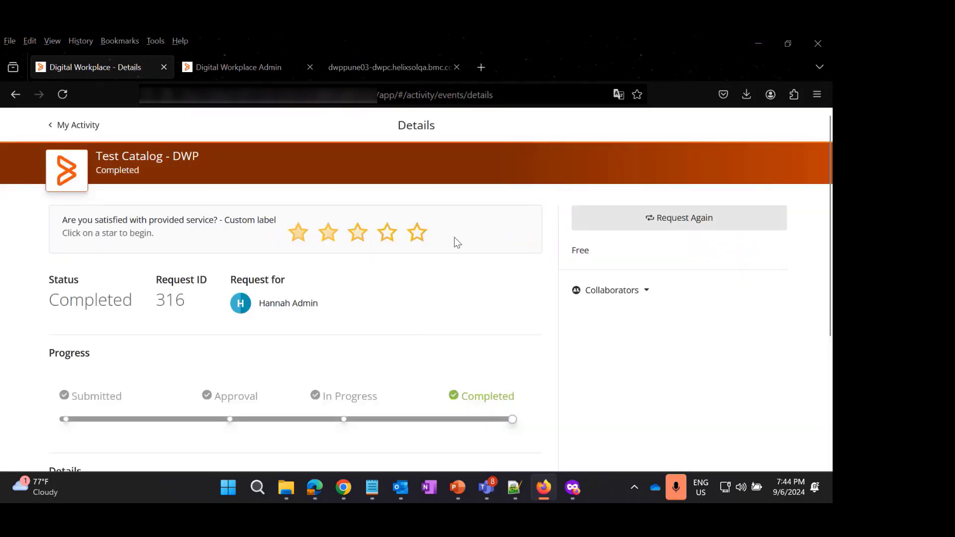
{"action": "left_click", "coordinate": [419, 235]}
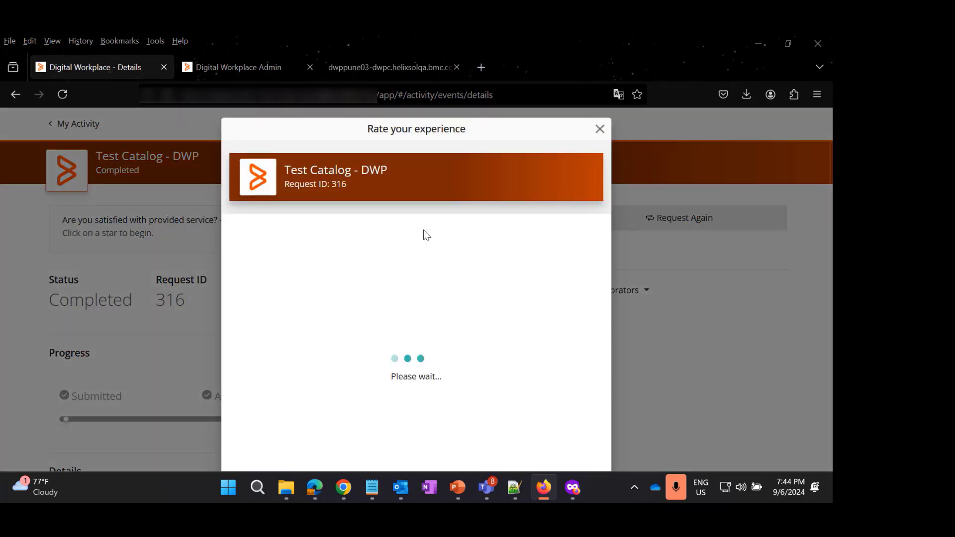
Examine the questions and answers in the request's survey form, reading through the full "What can be improved?" text
{"action": "scroll", "coordinate": [463, 246], "scroll_direction": "down", "scroll_amount": 1}
{"action": "scroll", "coordinate": [463, 245], "scroll_direction": "down", "scroll_amount": 1}
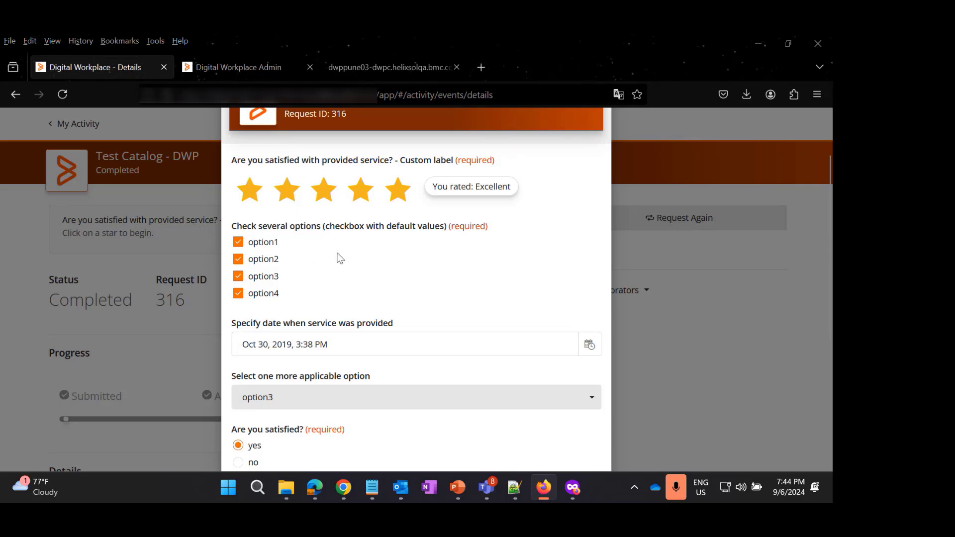
{"action": "scroll", "coordinate": [339, 258], "scroll_direction": "down", "scroll_amount": 2}
{"action": "scroll", "coordinate": [379, 276], "scroll_direction": "down", "scroll_amount": 3}
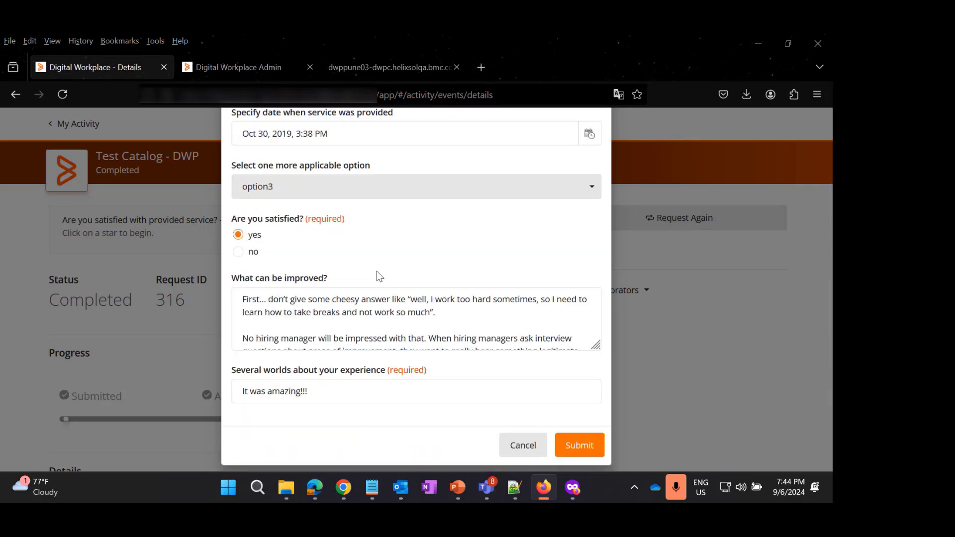
{"action": "scroll", "coordinate": [452, 309], "scroll_direction": "down", "scroll_amount": 2}
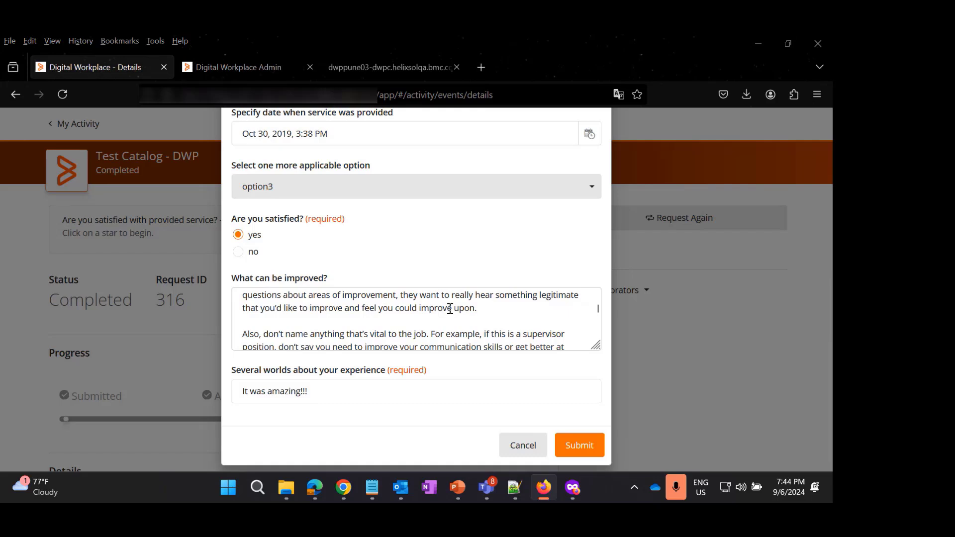
{"action": "scroll", "coordinate": [379, 317], "scroll_direction": "down", "scroll_amount": 3}
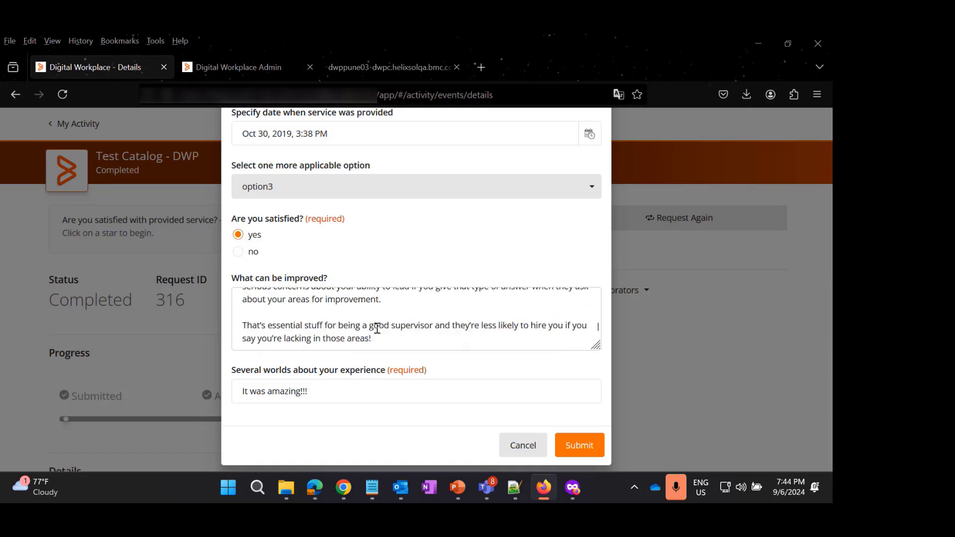
{"action": "scroll", "coordinate": [377, 328], "scroll_direction": "up", "scroll_amount": 4}
{"action": "scroll", "coordinate": [428, 308], "scroll_direction": "up", "scroll_amount": 3}
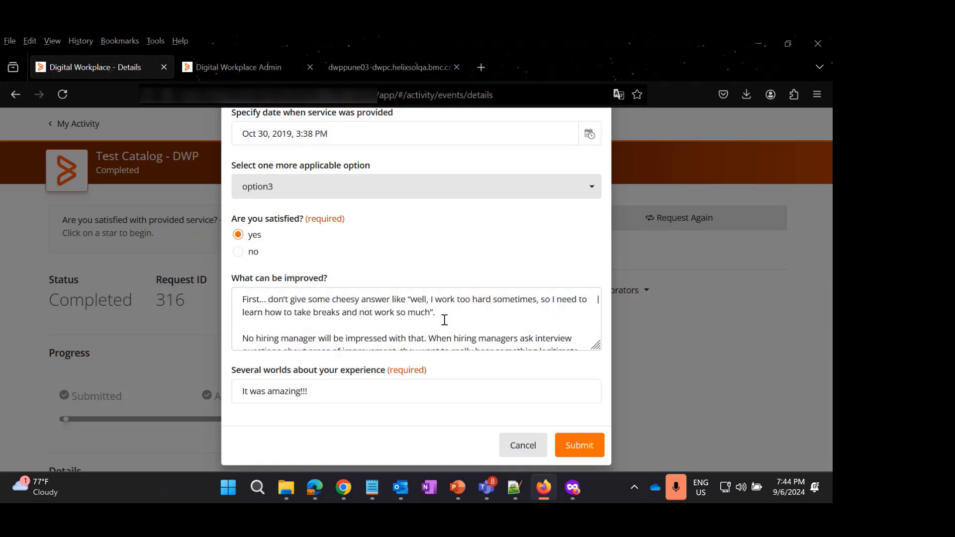
{"action": "scroll", "coordinate": [438, 317], "scroll_direction": "up", "scroll_amount": 2}
{"action": "scroll", "coordinate": [427, 314], "scroll_direction": "down", "scroll_amount": 5}
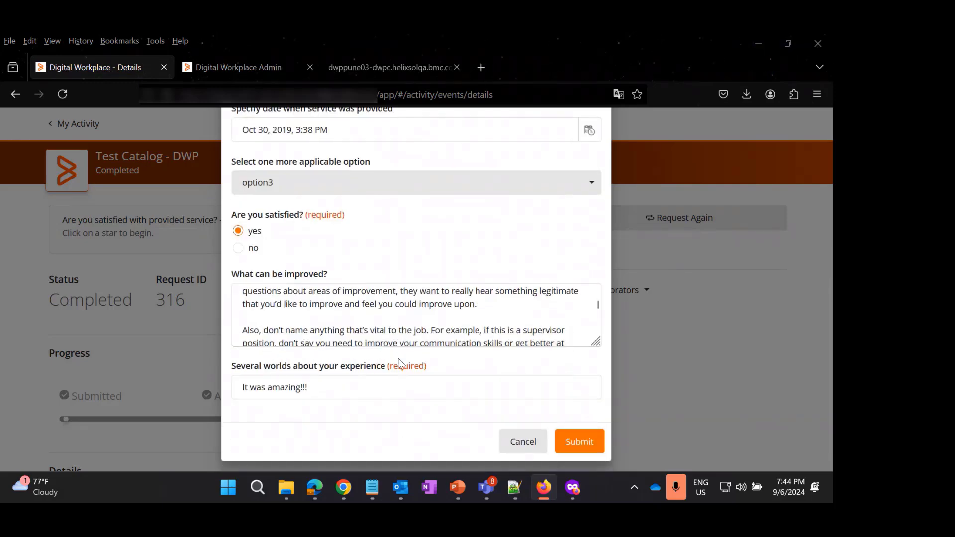
Replace the answer to "Several worlds about your experience" with "amazing", submit the survey and close the submitted form
{"action": "left_click", "coordinate": [317, 392]}
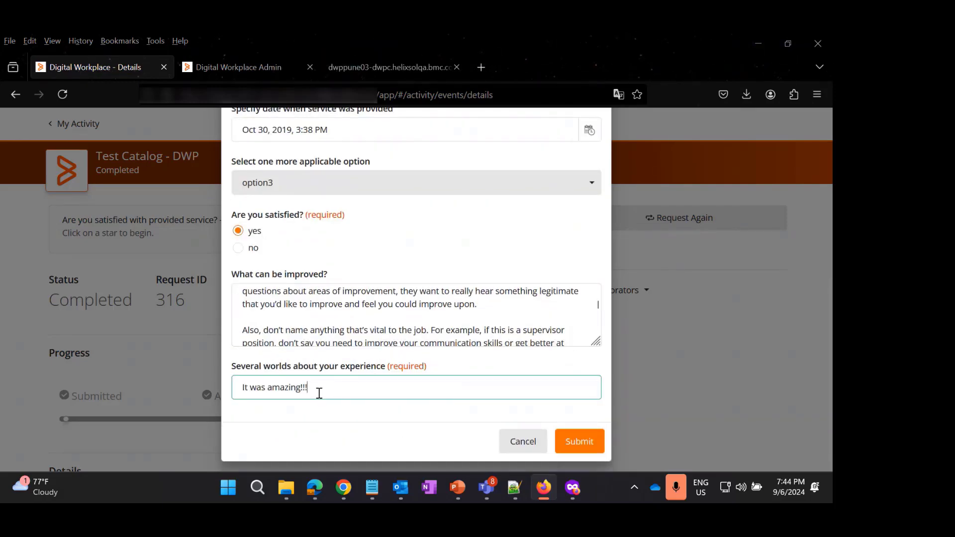
{"action": "key", "text": "ctrl+a"}
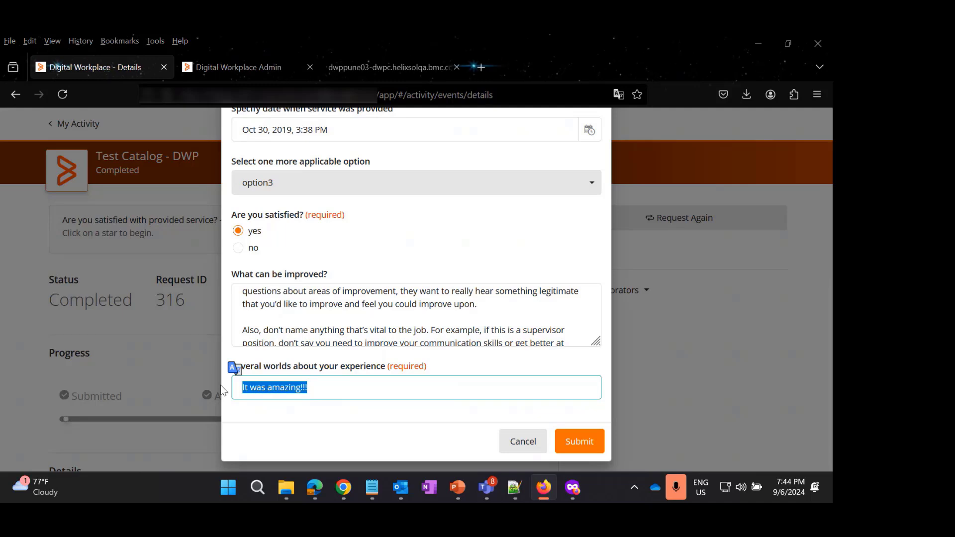
{"action": "type", "text": "amazing"}
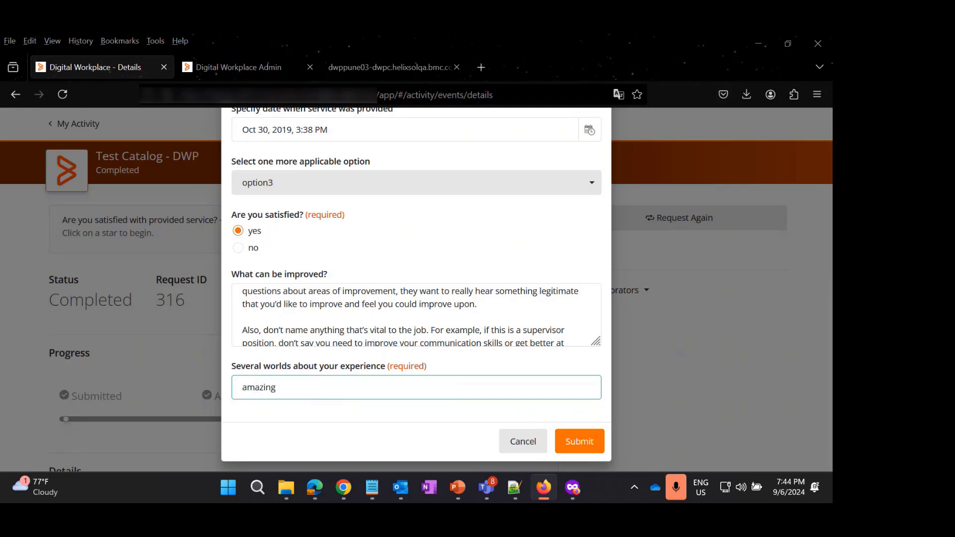
{"action": "scroll", "coordinate": [356, 268], "scroll_direction": "up", "scroll_amount": 3}
{"action": "scroll", "coordinate": [419, 287], "scroll_direction": "down", "scroll_amount": 3}
{"action": "left_click", "coordinate": [577, 437]}
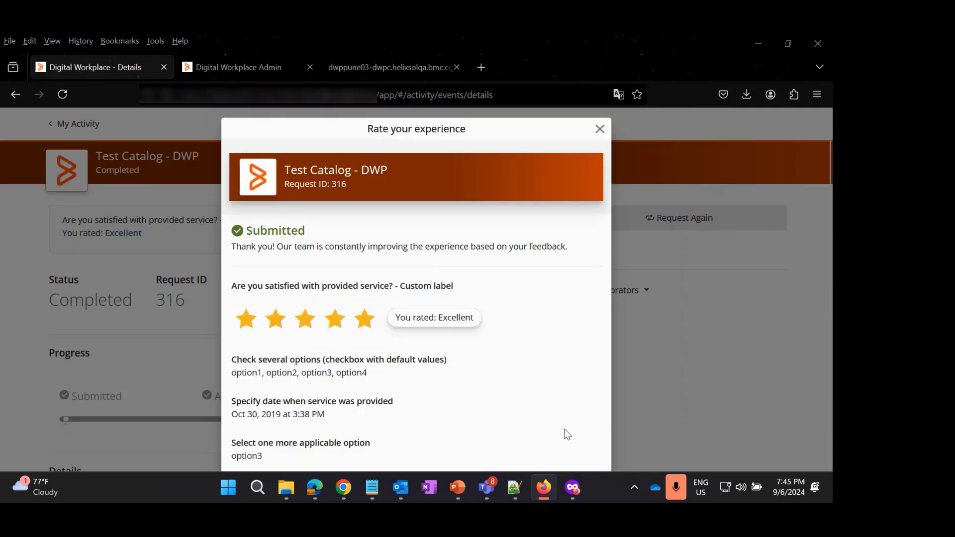
{"action": "left_click", "coordinate": [599, 129]}
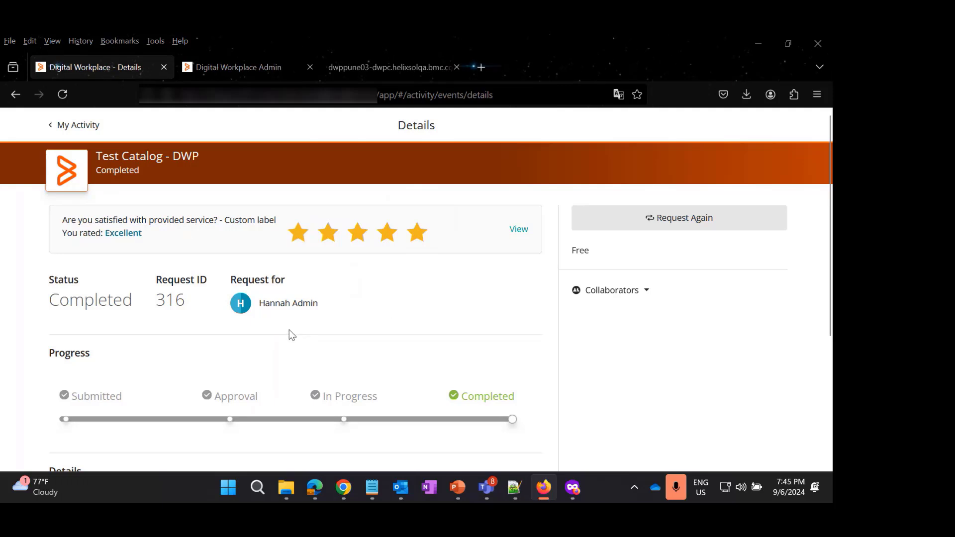
Switch to Digital Workplace Catalog and open the Satisfaction Survey report
{"action": "left_click", "coordinate": [371, 69]}
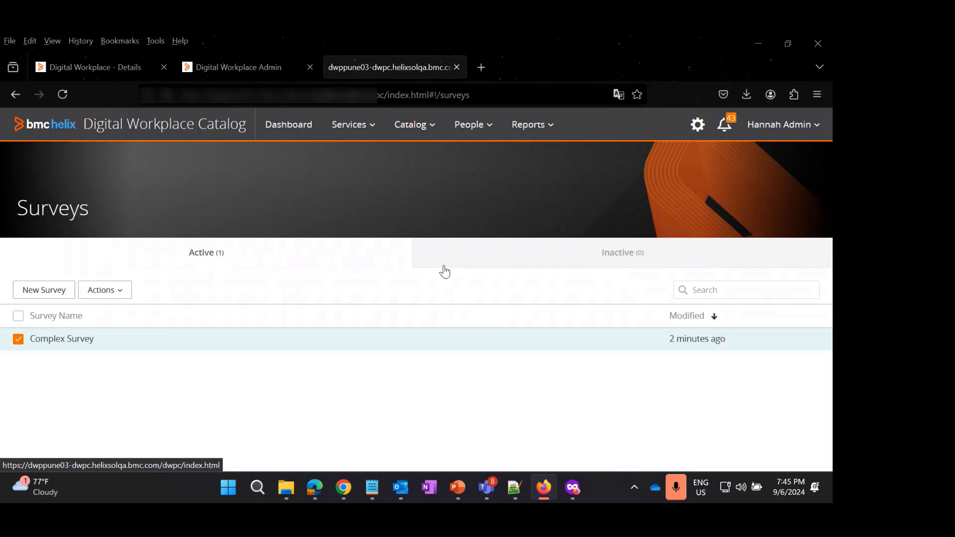
{"action": "left_click", "coordinate": [537, 126]}
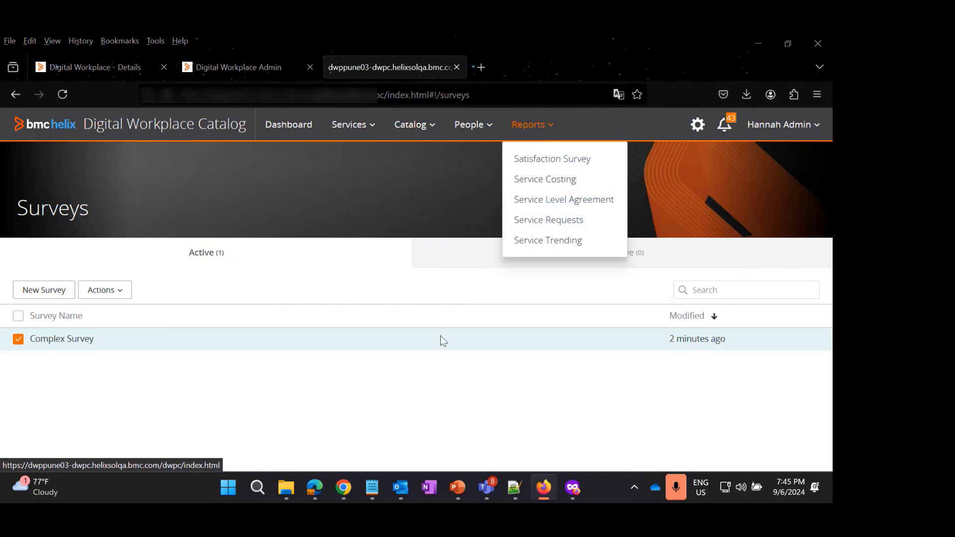
{"action": "left_click", "coordinate": [434, 373]}
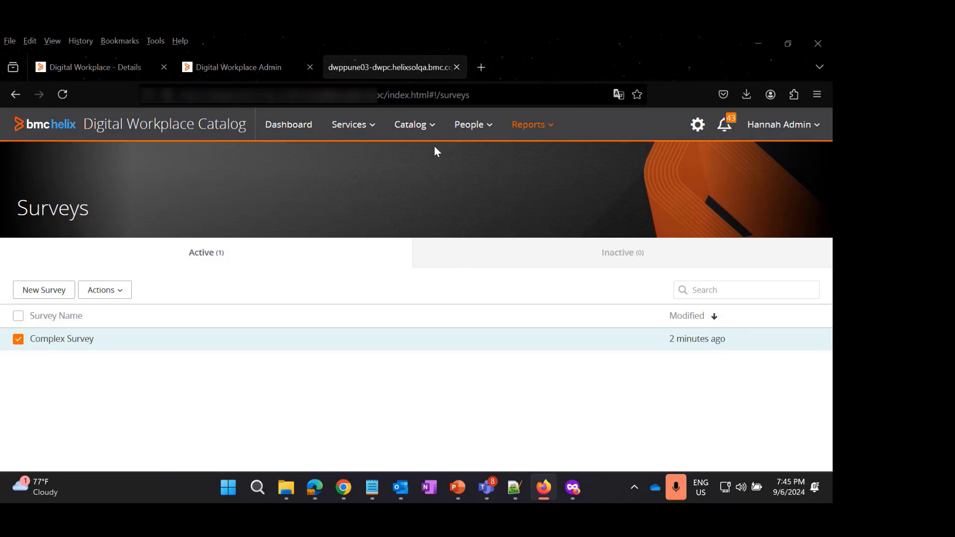
{"action": "left_click", "coordinate": [531, 134]}
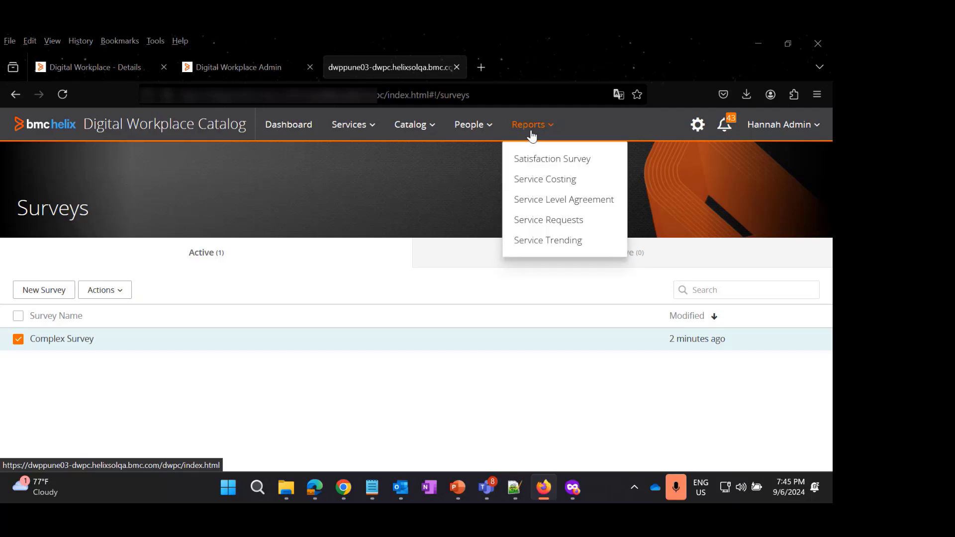
{"action": "left_click", "coordinate": [552, 160]}
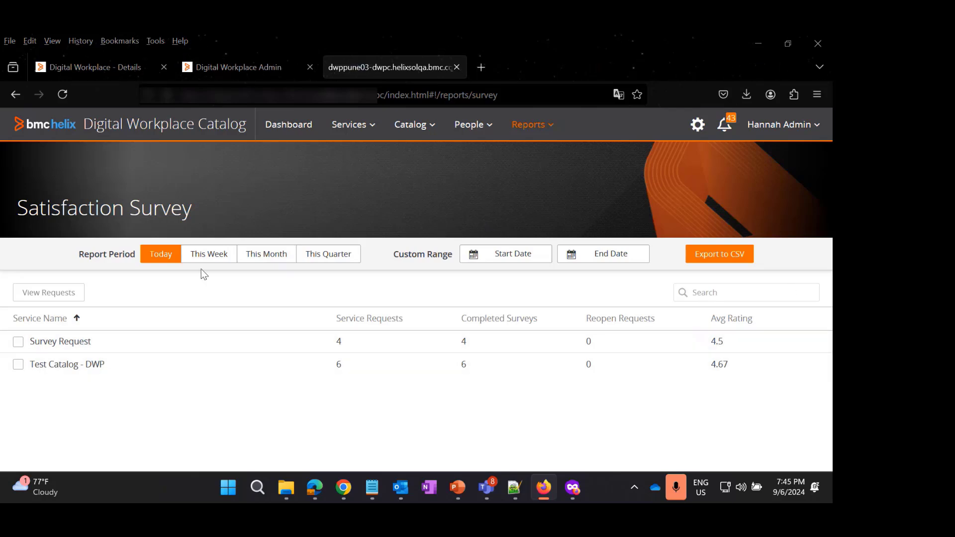
View the satisfaction report for this week, this month and this quarter, and return the report period to today
{"action": "left_click", "coordinate": [207, 256]}
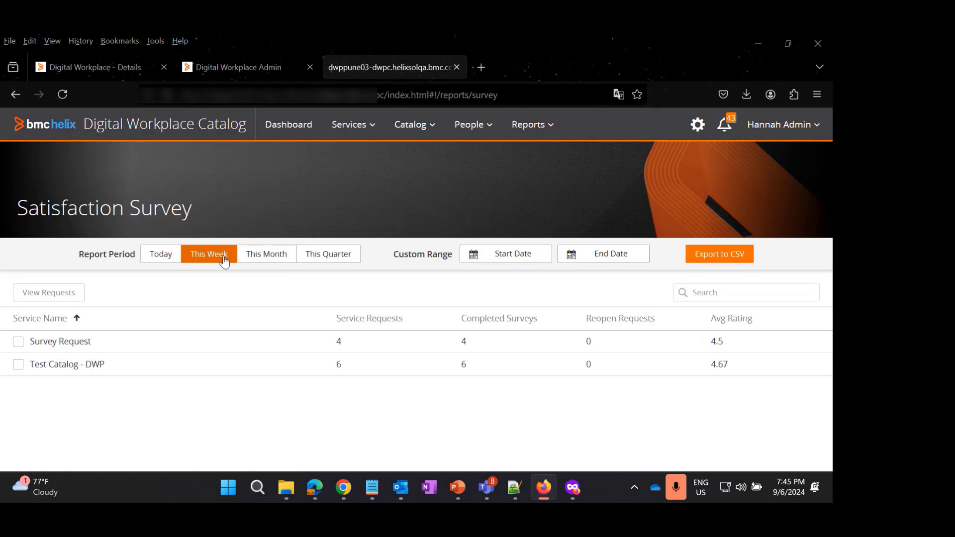
{"action": "left_click", "coordinate": [277, 259]}
{"action": "left_click", "coordinate": [318, 257]}
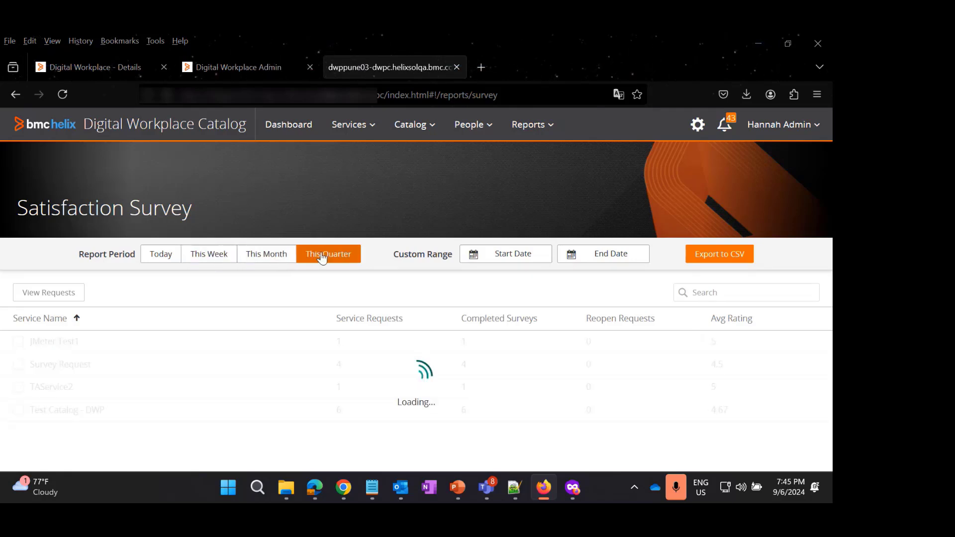
{"action": "left_click", "coordinate": [519, 260]}
{"action": "left_click", "coordinate": [357, 196]}
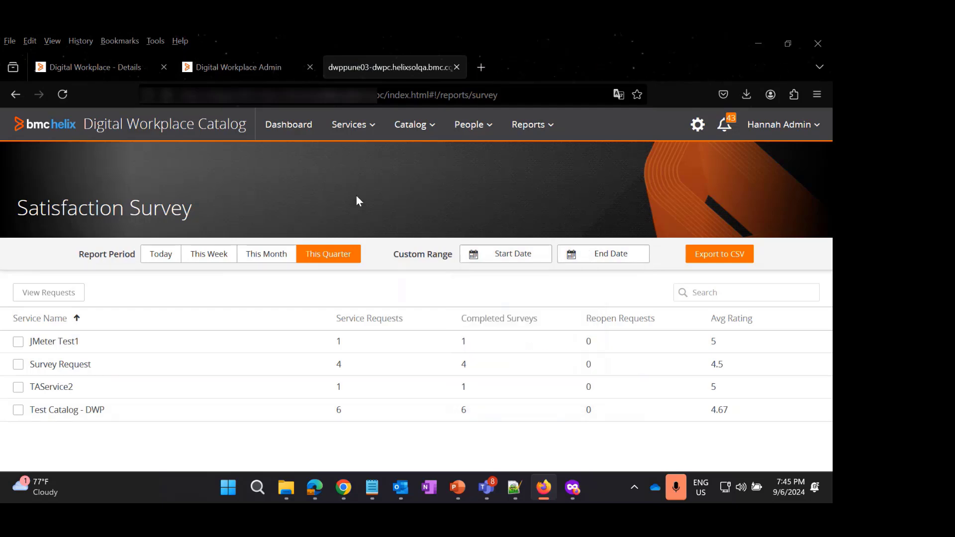
{"action": "left_click", "coordinate": [174, 256]}
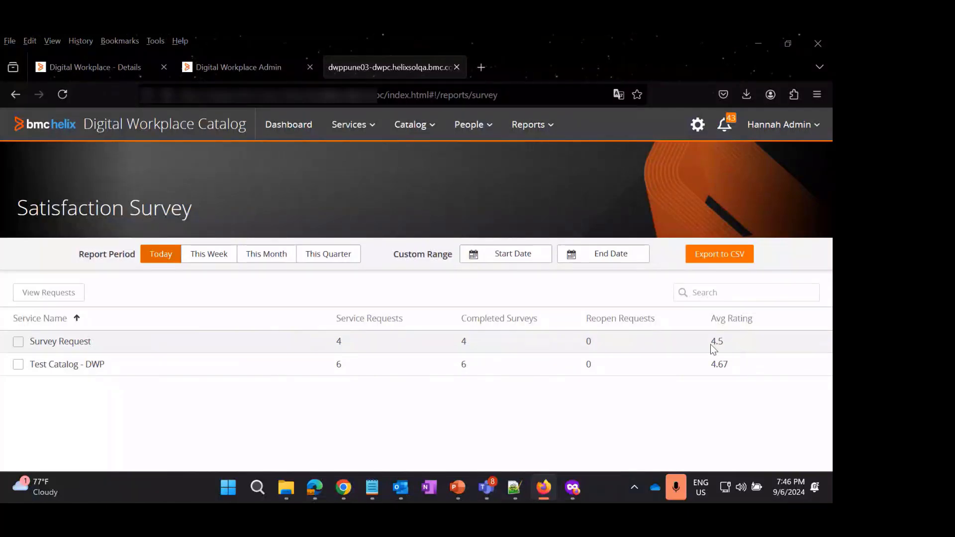
List the requests of the Survey Request service and look through the overview of the most recently submitted one
{"action": "left_click", "coordinate": [18, 341]}
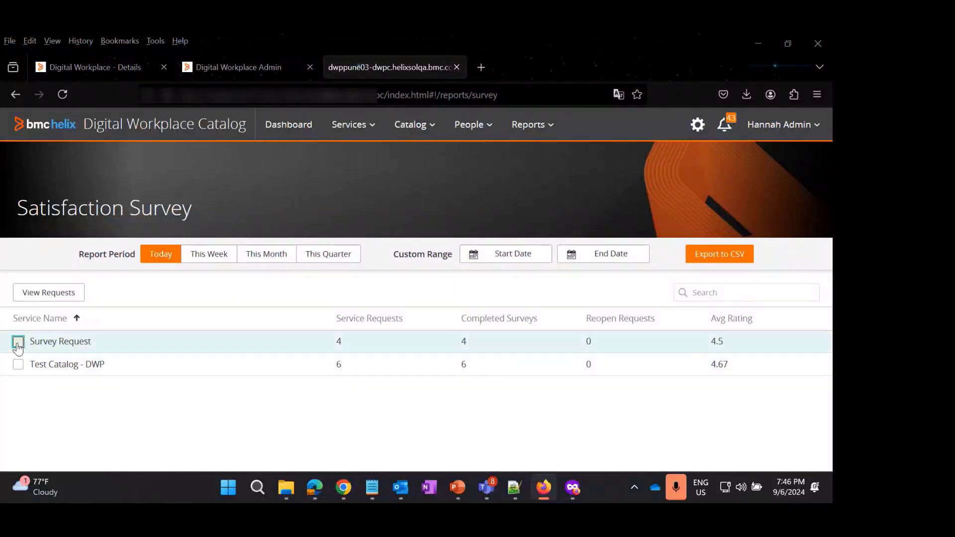
{"action": "left_click", "coordinate": [61, 294]}
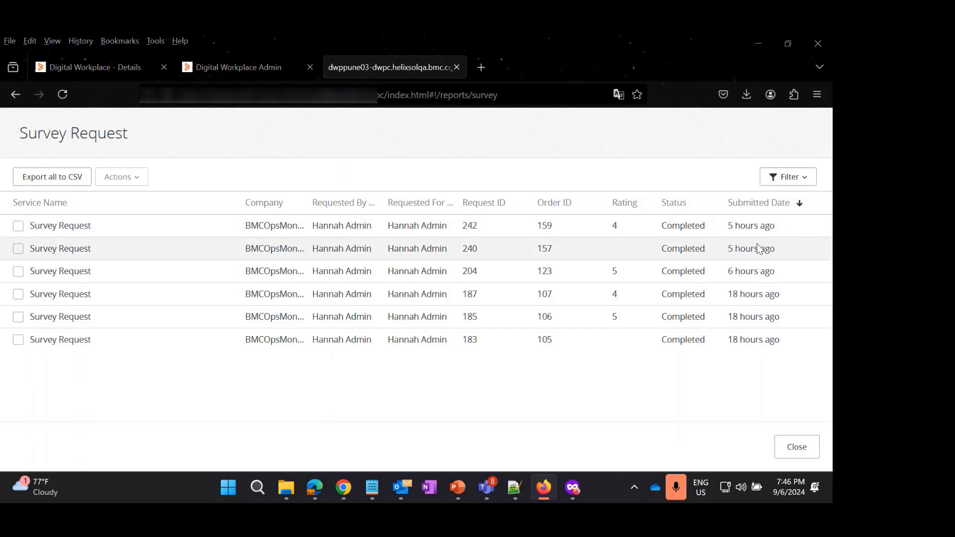
{"action": "left_click", "coordinate": [18, 225]}
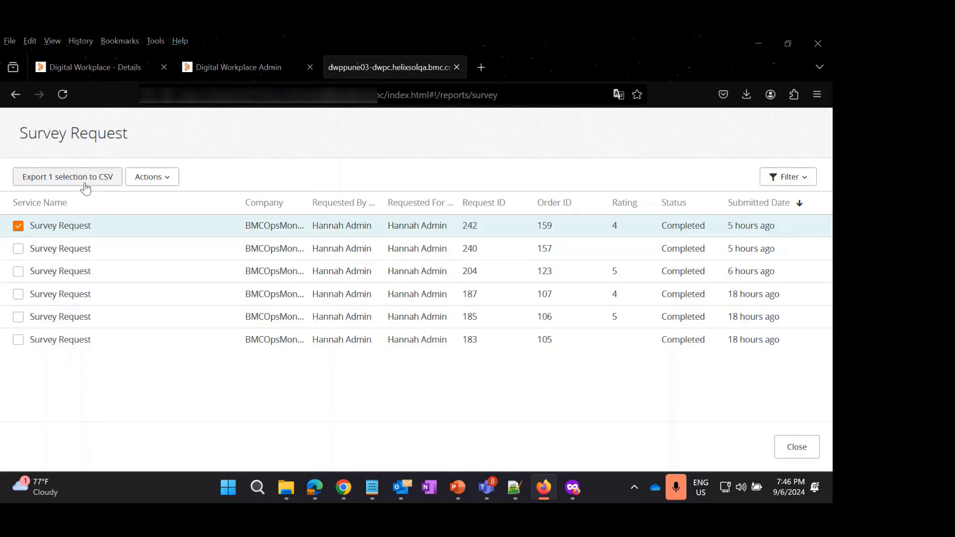
{"action": "left_click", "coordinate": [18, 225]}
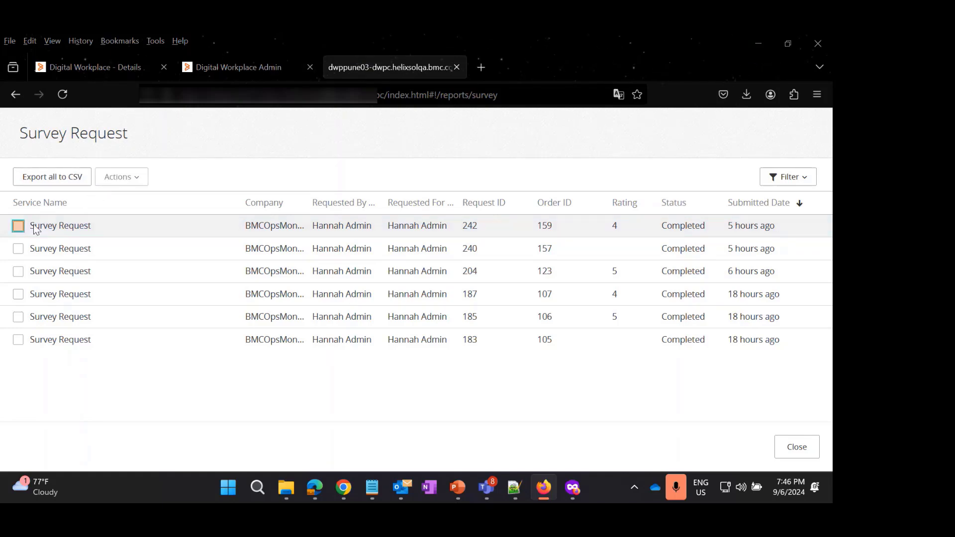
{"action": "left_click", "coordinate": [211, 225]}
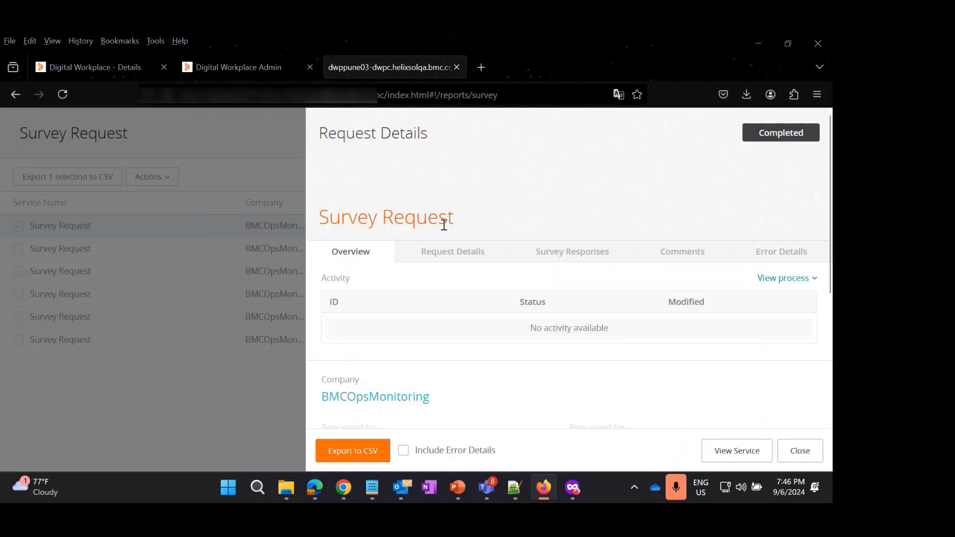
{"action": "scroll", "coordinate": [418, 264], "scroll_direction": "down", "scroll_amount": 4}
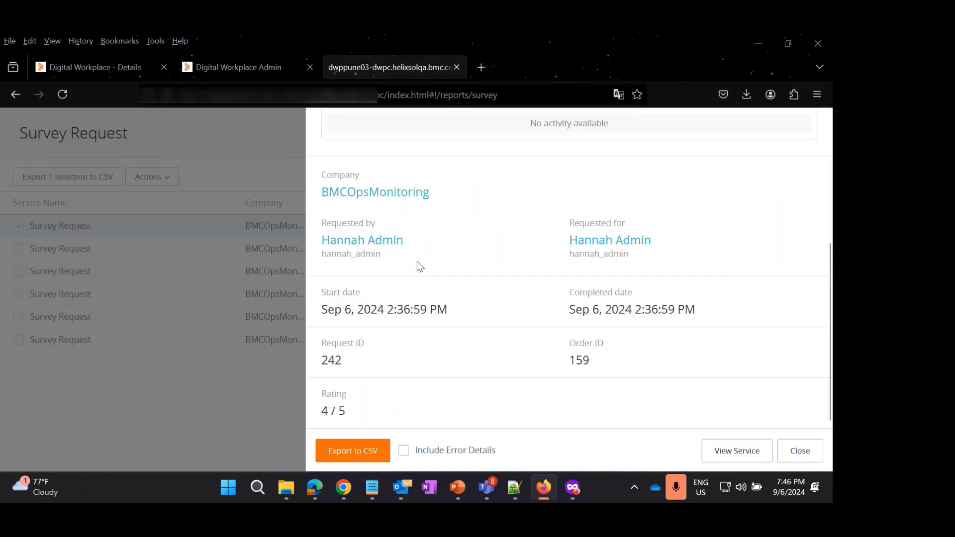
{"action": "scroll", "coordinate": [449, 271], "scroll_direction": "up", "scroll_amount": 5}
Examine the request's survey responses, overview and request details, ending on the survey responses
{"action": "left_click", "coordinate": [587, 254]}
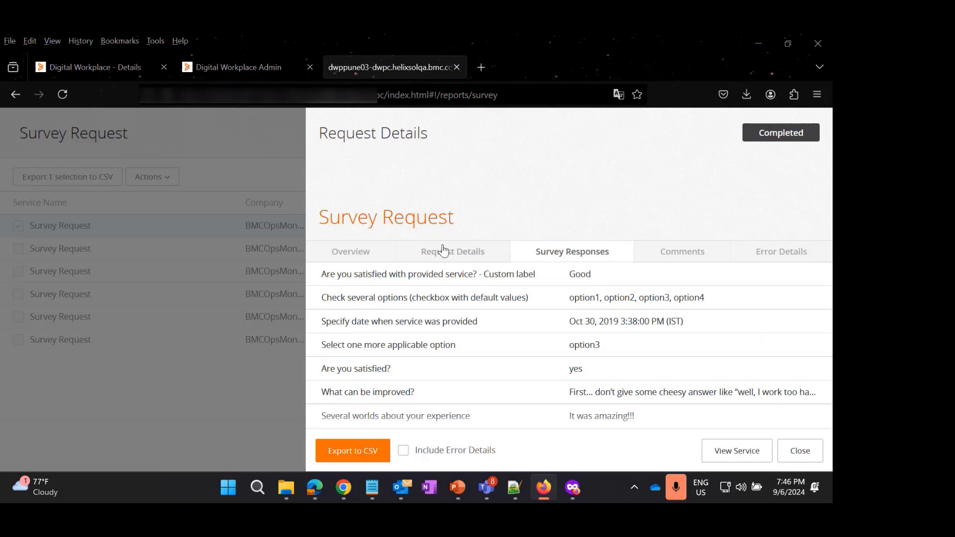
{"action": "left_click", "coordinate": [373, 254]}
{"action": "scroll", "coordinate": [502, 327], "scroll_direction": "down", "scroll_amount": 4}
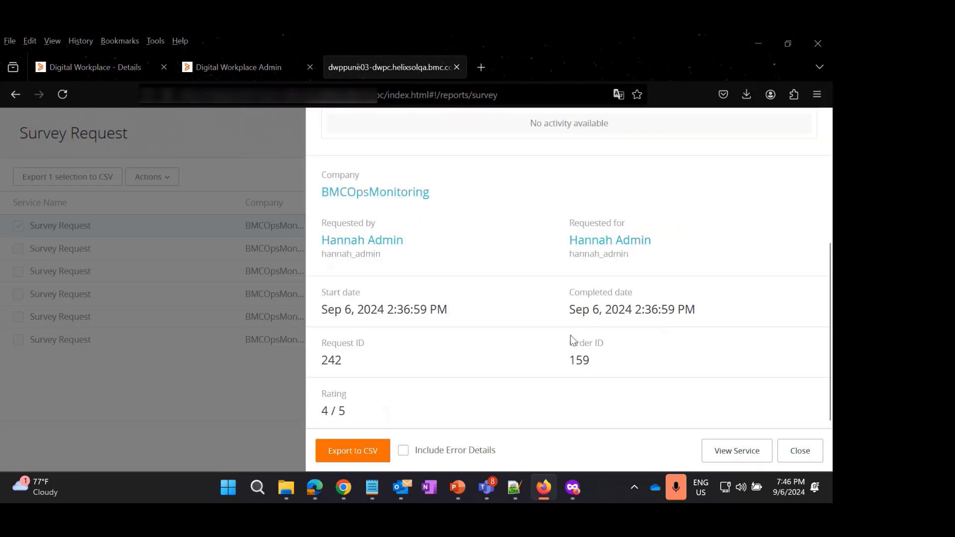
{"action": "scroll", "coordinate": [580, 338], "scroll_direction": "up", "scroll_amount": 4}
{"action": "left_click", "coordinate": [419, 250]}
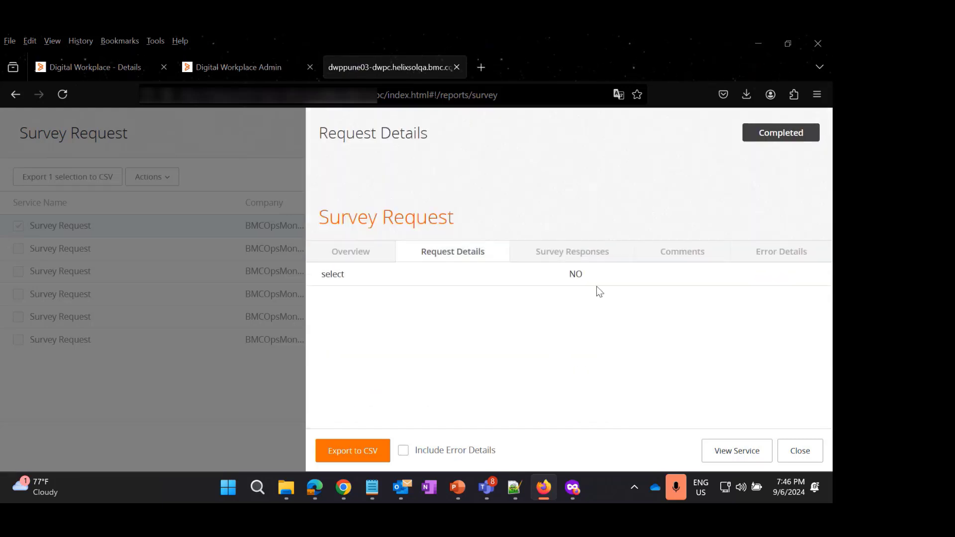
{"action": "left_click", "coordinate": [562, 254]}
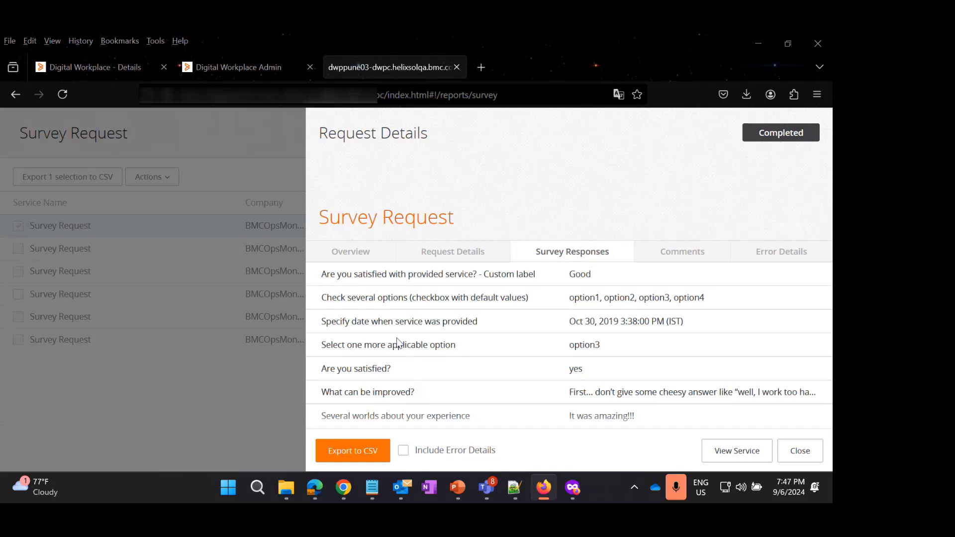
{"action": "left_click", "coordinate": [368, 440]}
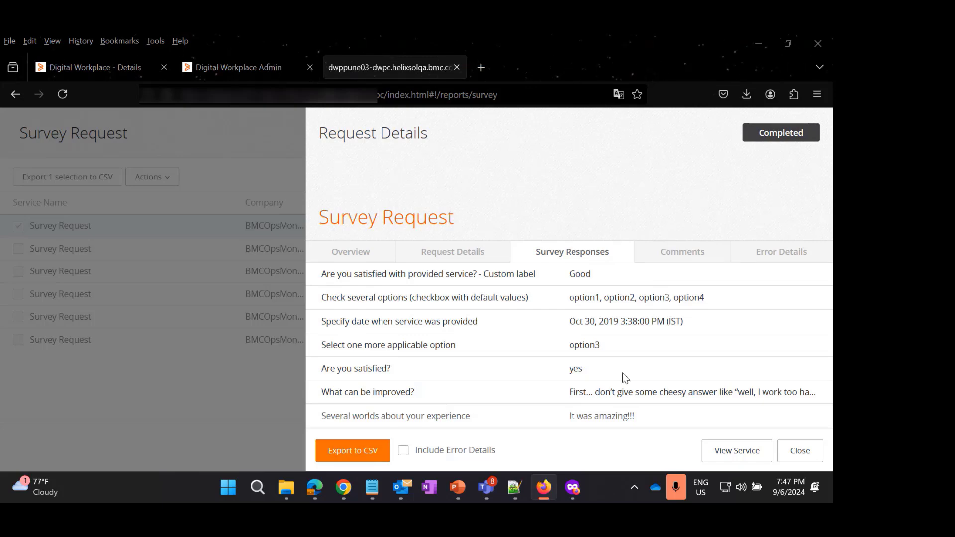
View the service description of this request and close everything back to the Satisfaction Survey report
{"action": "left_click", "coordinate": [734, 454]}
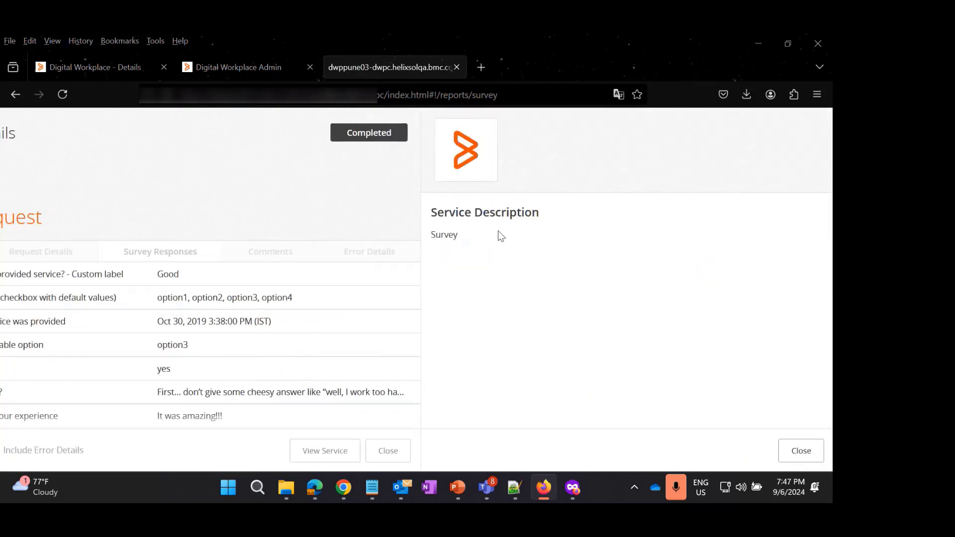
{"action": "left_click", "coordinate": [803, 452]}
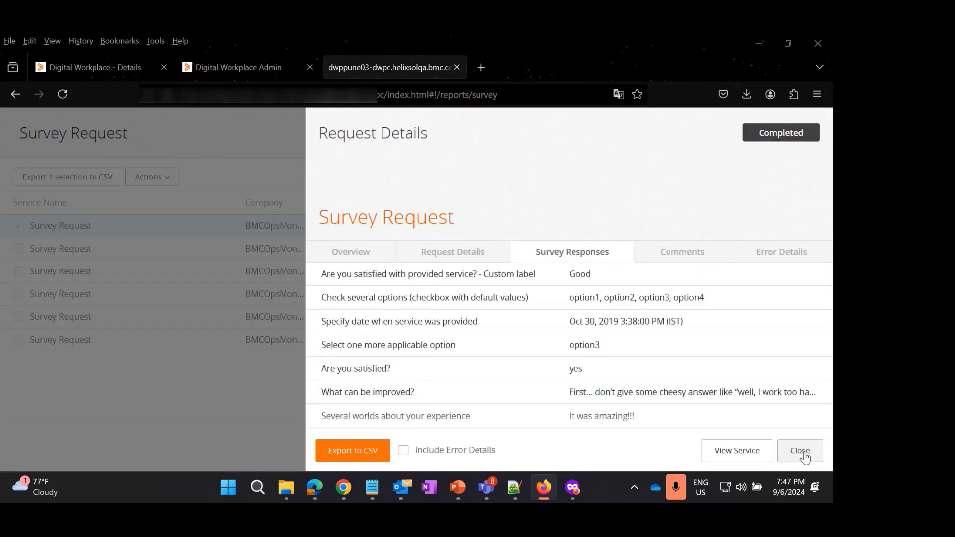
{"action": "left_click", "coordinate": [802, 452]}
{"action": "left_click", "coordinate": [800, 450]}
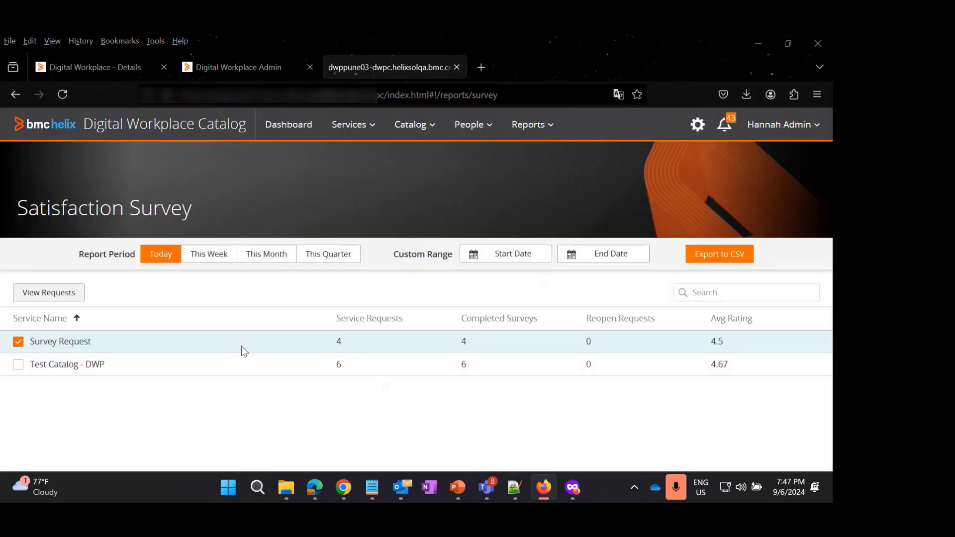
List the requests of the Test Catalog - DWP service and view the survey responses of the third newest one
{"action": "left_click", "coordinate": [189, 367]}
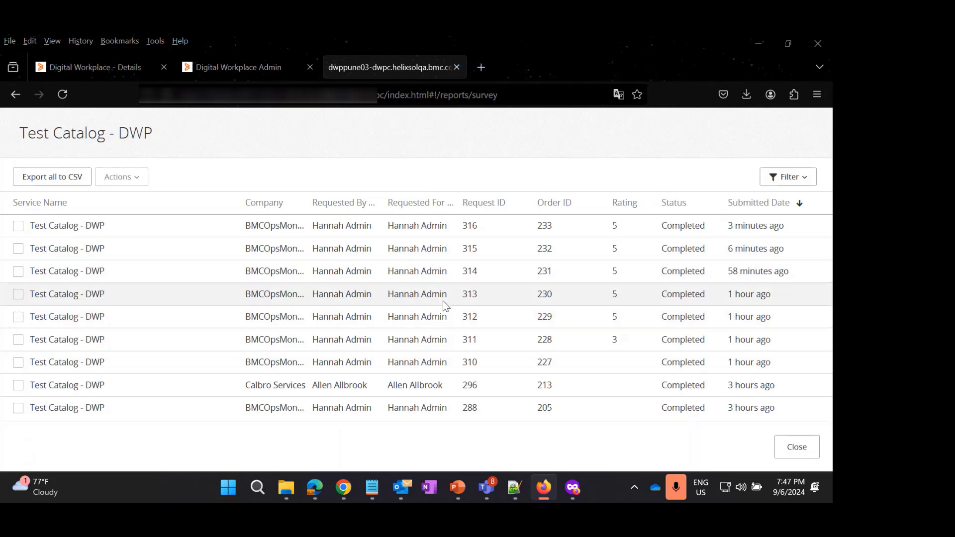
{"action": "left_click", "coordinate": [232, 268]}
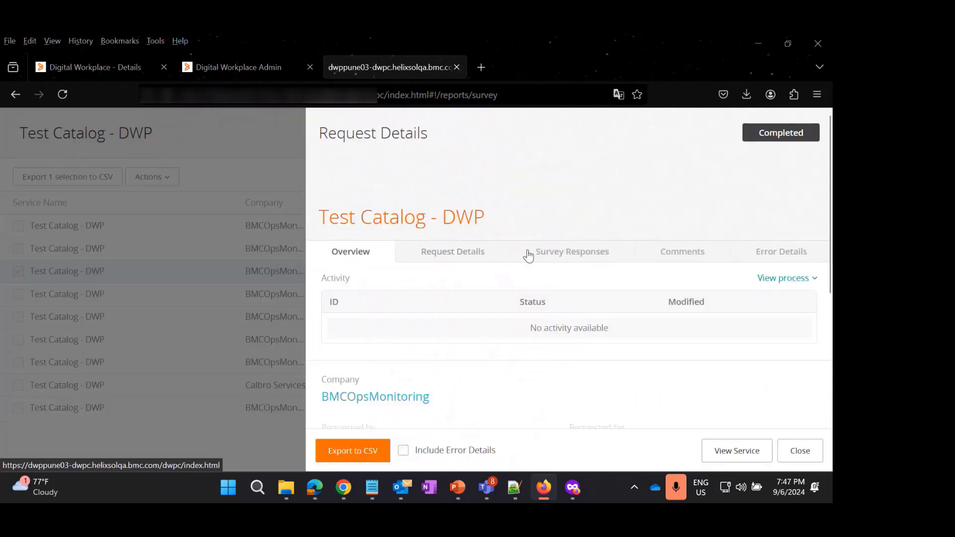
{"action": "left_click", "coordinate": [541, 257]}
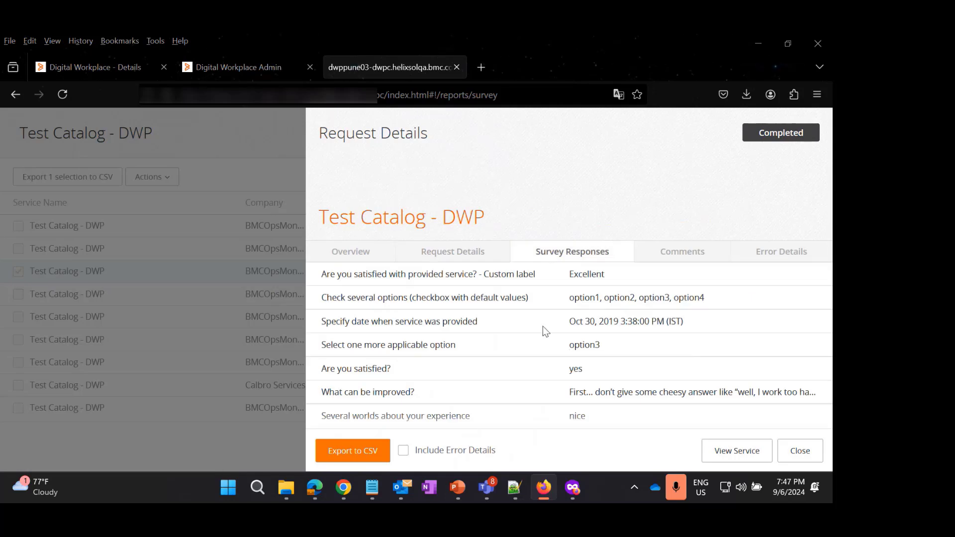
Look through the overview and request details of this Test Catalog - DWP request and close its details
{"action": "left_click", "coordinate": [374, 256]}
{"action": "scroll", "coordinate": [484, 355], "scroll_direction": "down", "scroll_amount": 5}
{"action": "scroll", "coordinate": [492, 356], "scroll_direction": "up", "scroll_amount": 5}
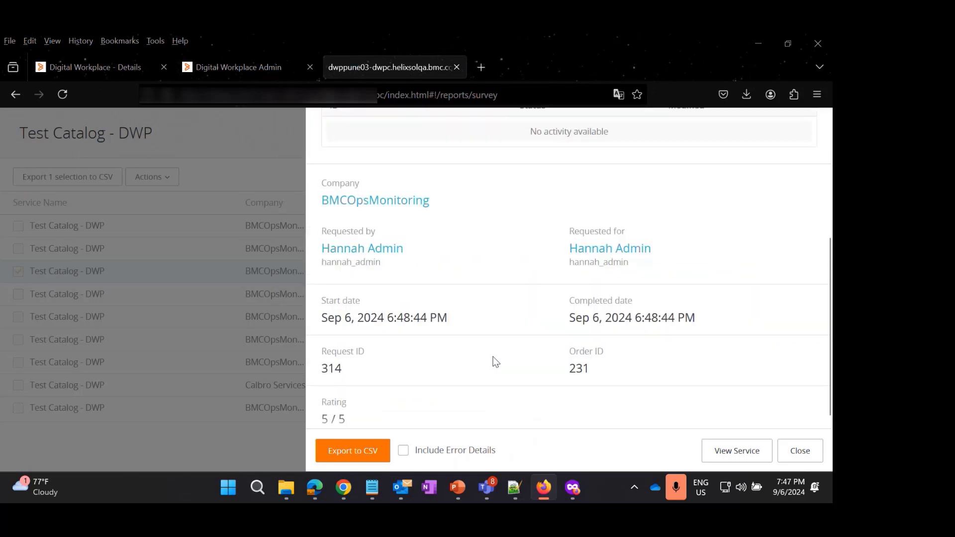
{"action": "left_click", "coordinate": [451, 254]}
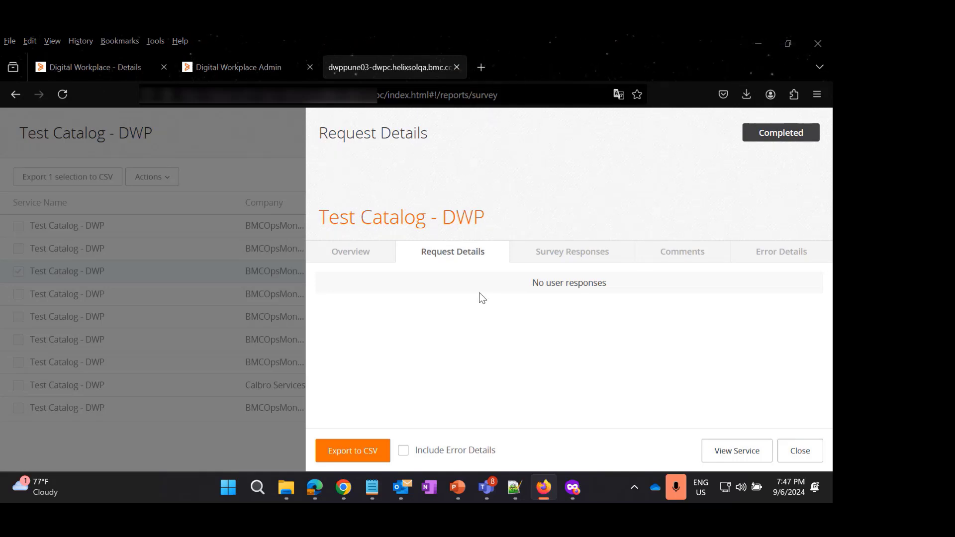
{"action": "left_click", "coordinate": [381, 257]}
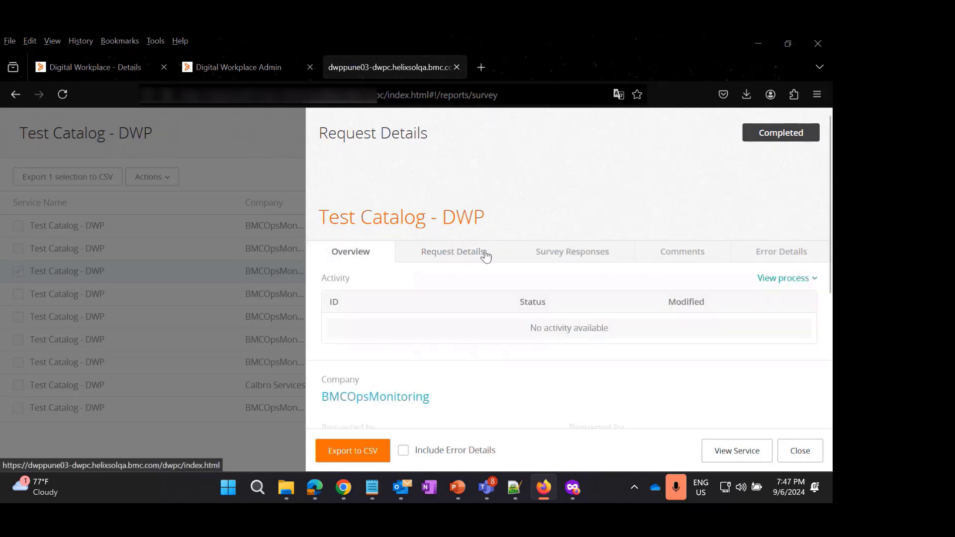
{"action": "left_click", "coordinate": [801, 451]}
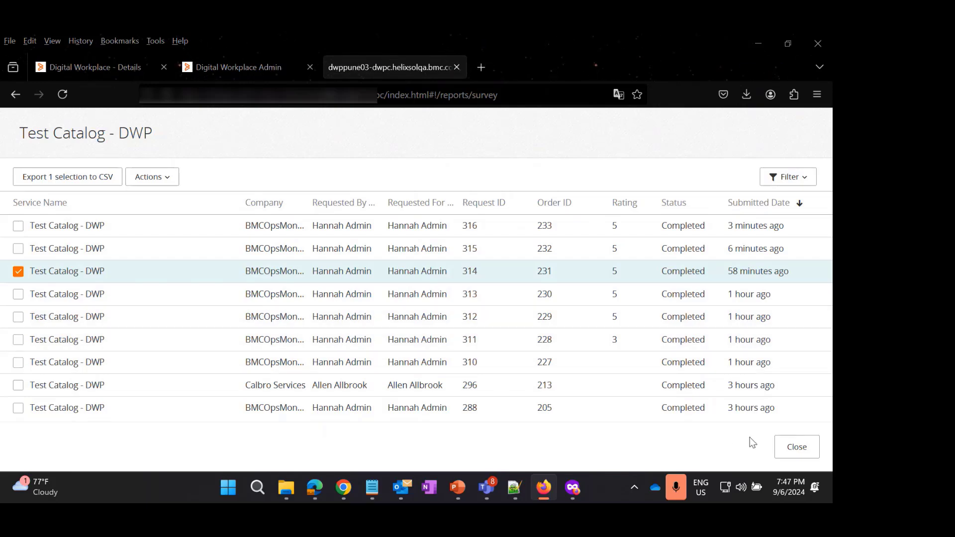
Close the Test Catalog - DWP request list and return to the Digital Workplace Catalog dashboard
{"action": "left_click", "coordinate": [798, 447]}
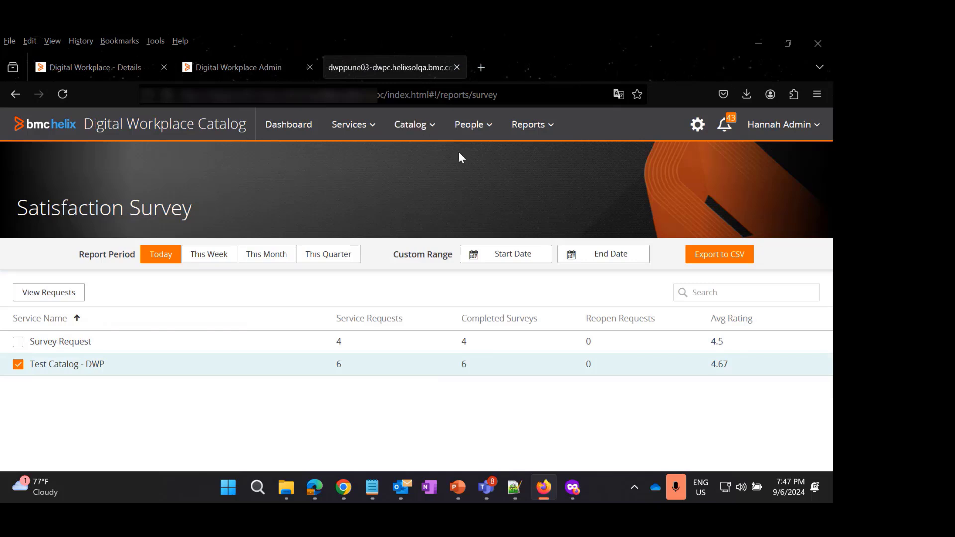
{"action": "left_click", "coordinate": [288, 125]}
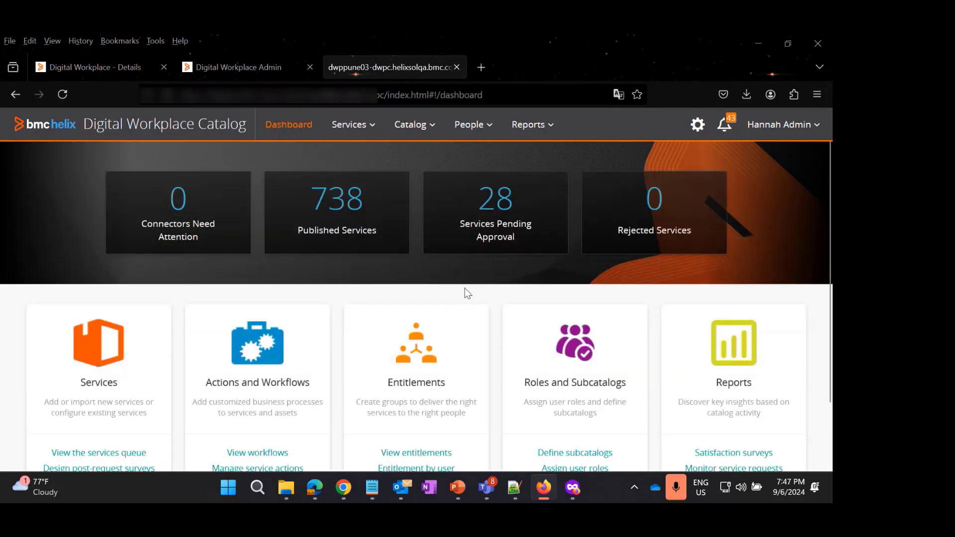
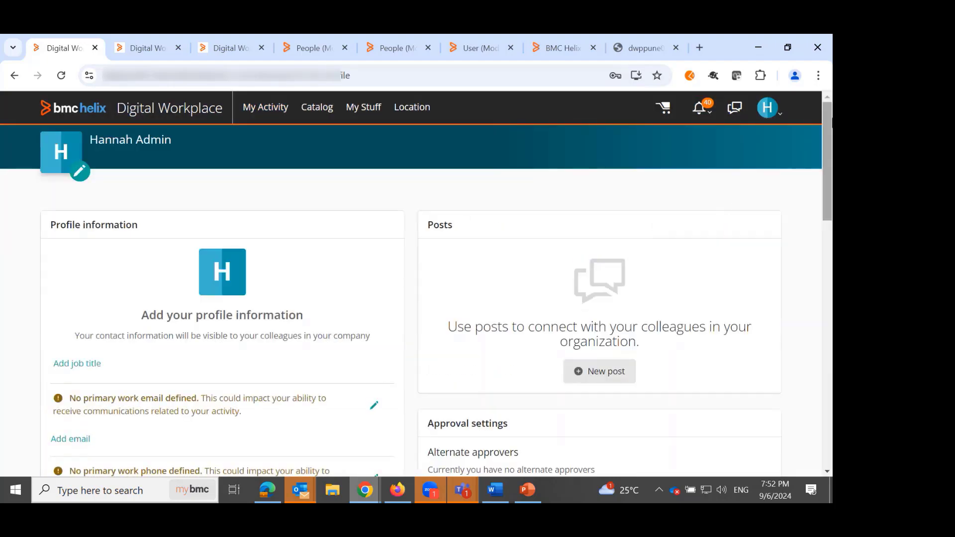
Look through the admin user's profile information, and view the profile information in the other user's Digital Workplace preferences in Firefox
{"action": "mouse_move", "coordinate": [827, 120]}
{"action": "left_mouse_down"}
{"action": "mouse_move", "coordinate": [827, 261]}
{"action": "mouse_move", "coordinate": [825, 131]}
{"action": "left_mouse_up"}
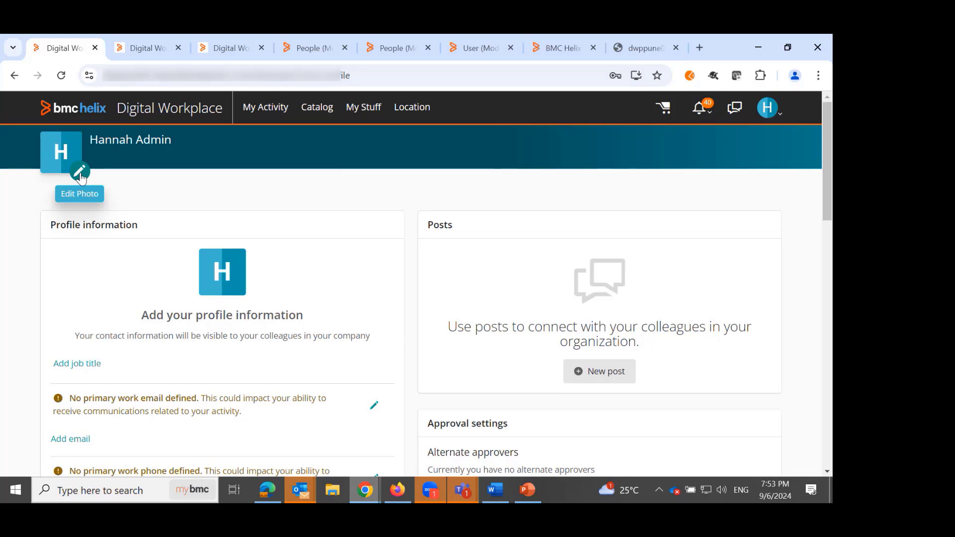
{"action": "left_click_drag", "start_coordinate": [830, 146], "coordinate": [829, 186]}
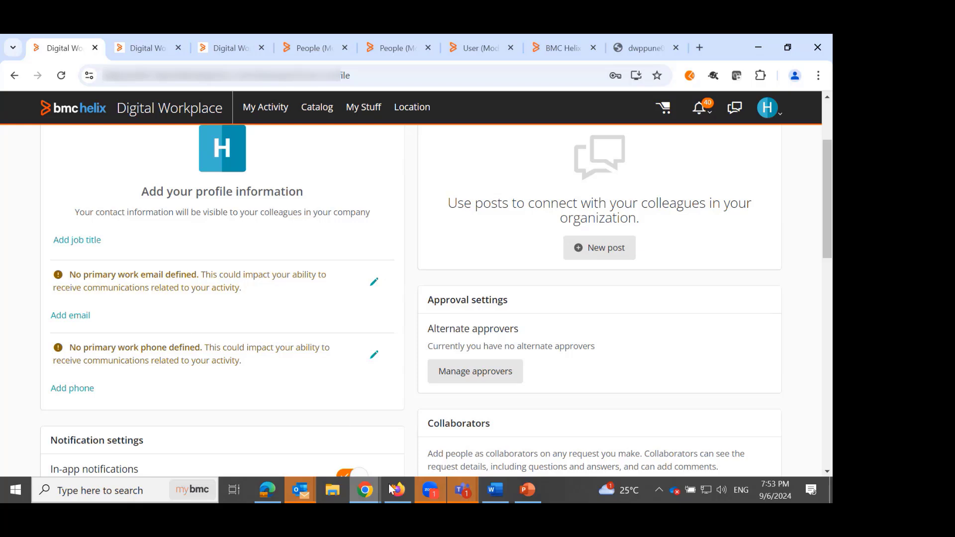
{"action": "mouse_move", "coordinate": [393, 489]}
{"action": "left_click", "coordinate": [386, 455]}
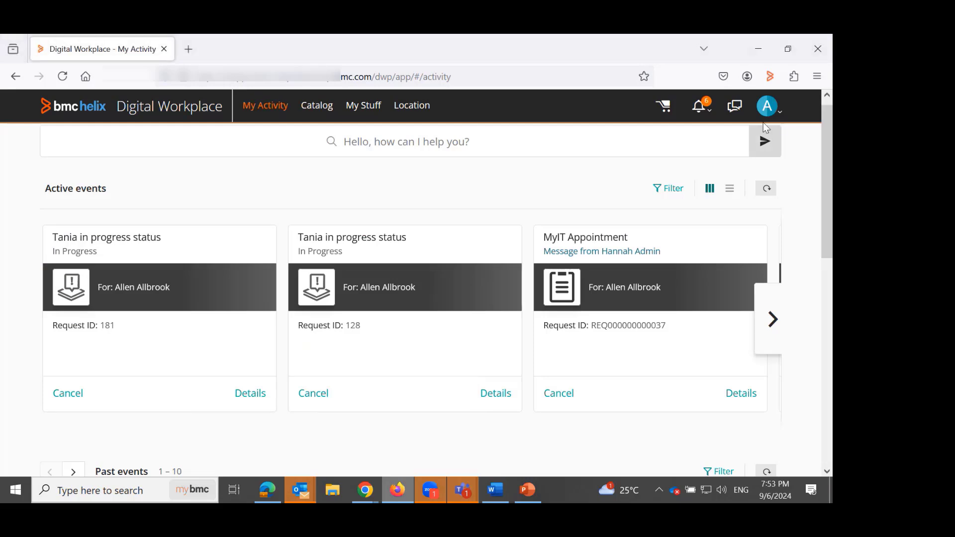
{"action": "left_click", "coordinate": [767, 106]}
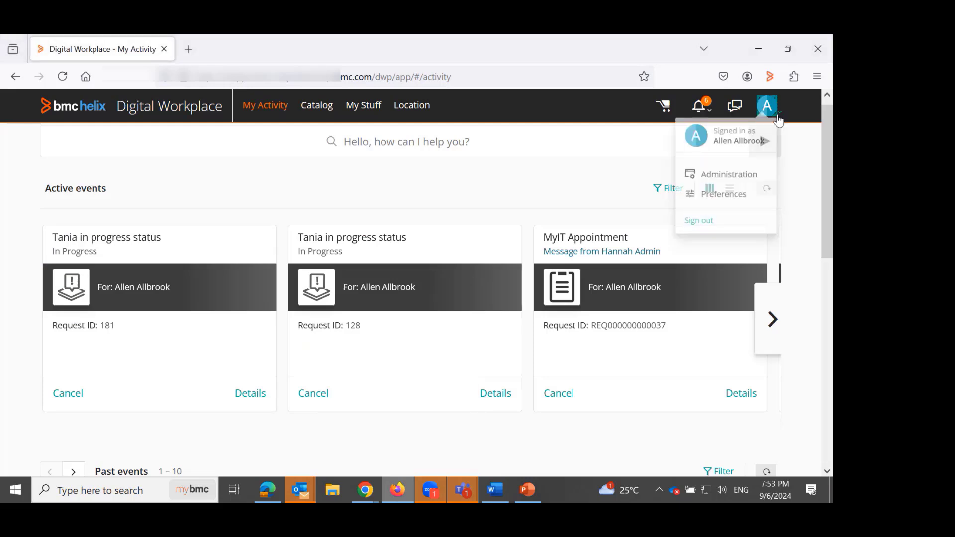
{"action": "left_click", "coordinate": [736, 198]}
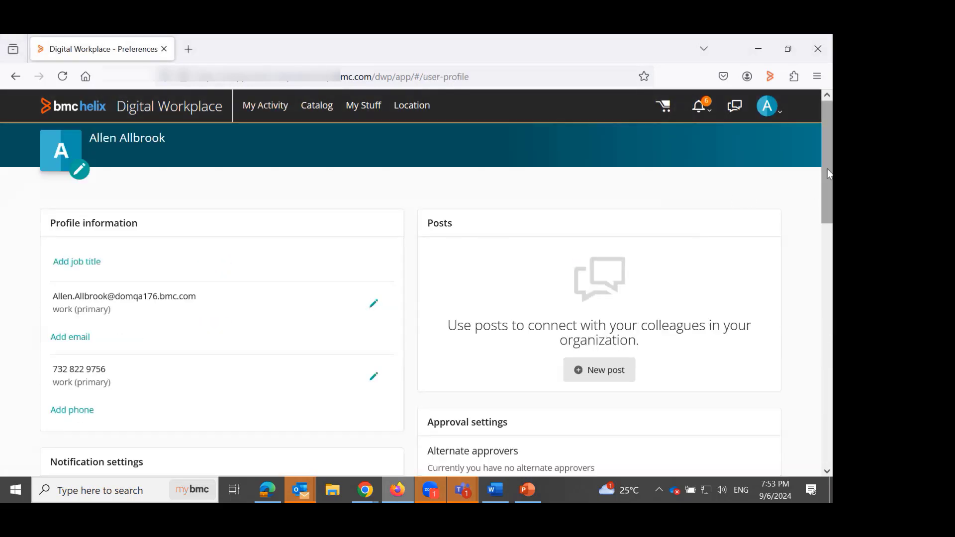
{"action": "scroll", "coordinate": [827, 172], "scroll_direction": "down", "scroll_amount": 2}
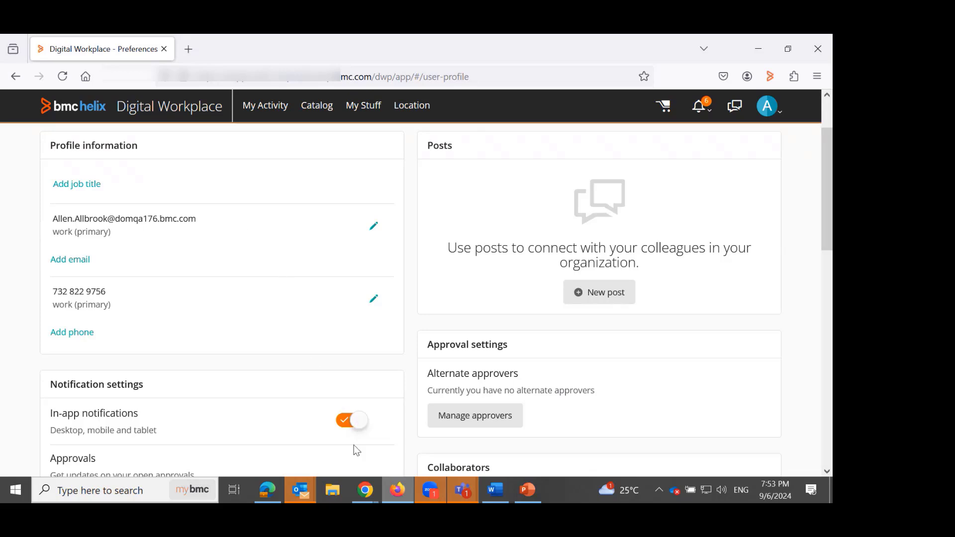
Switch to Chrome and look at the People records of both users, ending on the contact information of the BMCOpsMonitoring user
{"action": "mouse_move", "coordinate": [367, 492]}
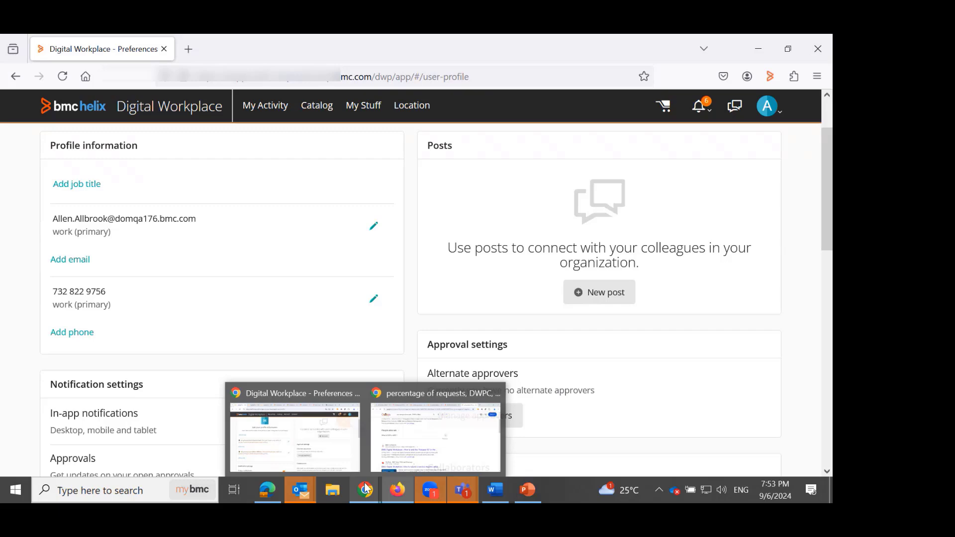
{"action": "left_click", "coordinate": [343, 440]}
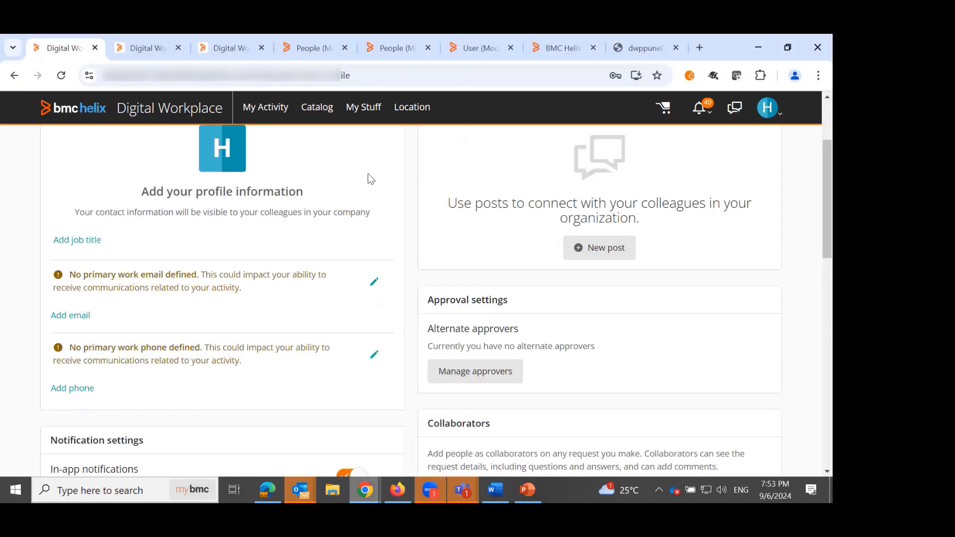
{"action": "left_click", "coordinate": [308, 48]}
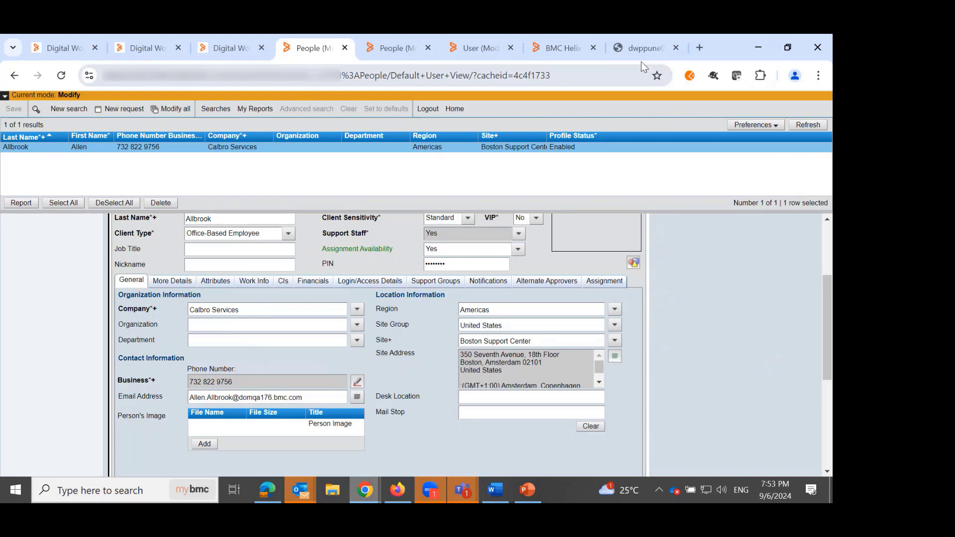
{"action": "left_click", "coordinate": [787, 48]}
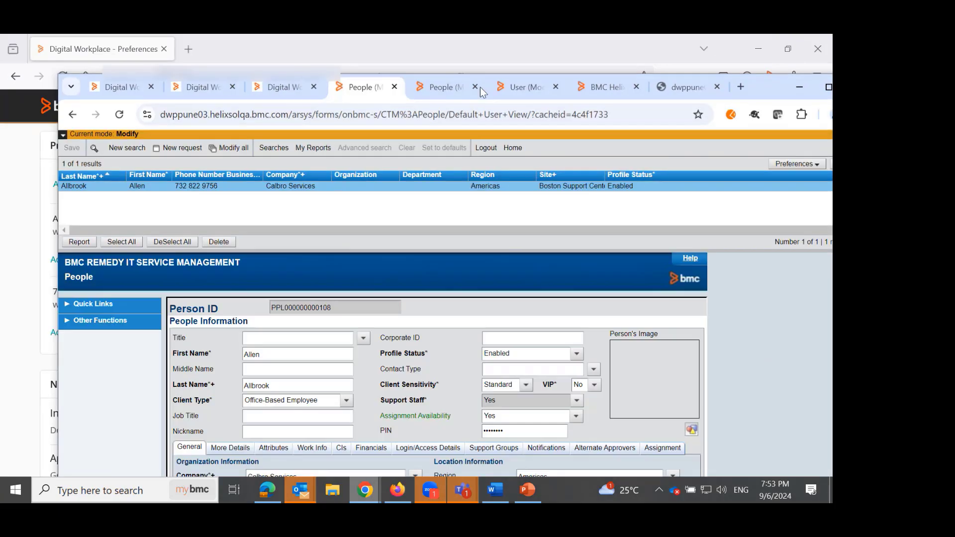
{"action": "left_click", "coordinate": [437, 88]}
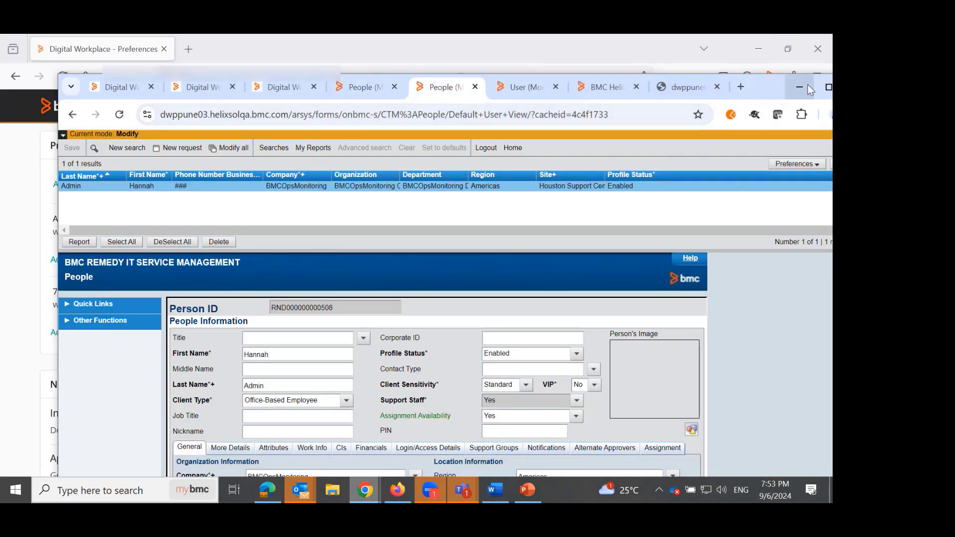
{"action": "left_click", "coordinate": [827, 87]}
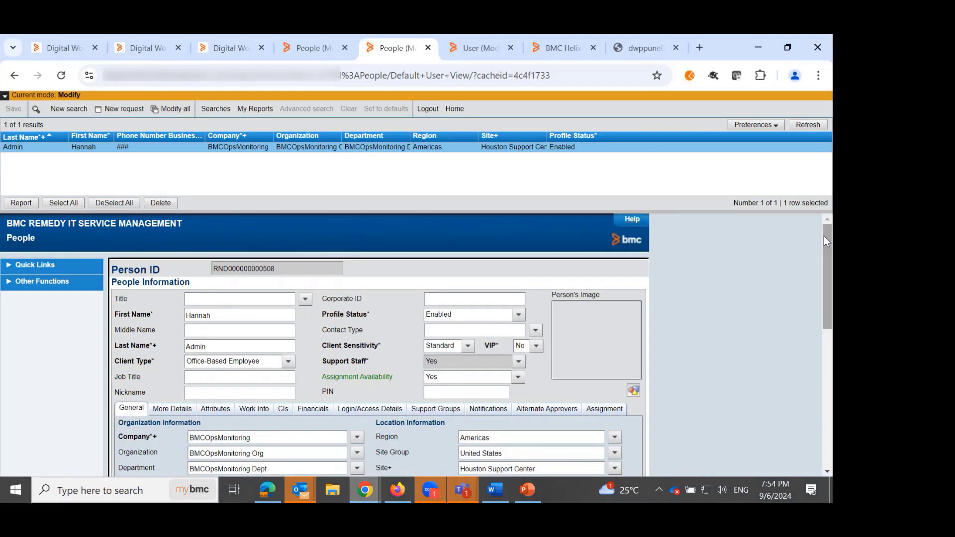
{"action": "left_click_drag", "start_coordinate": [824, 236], "coordinate": [825, 300]}
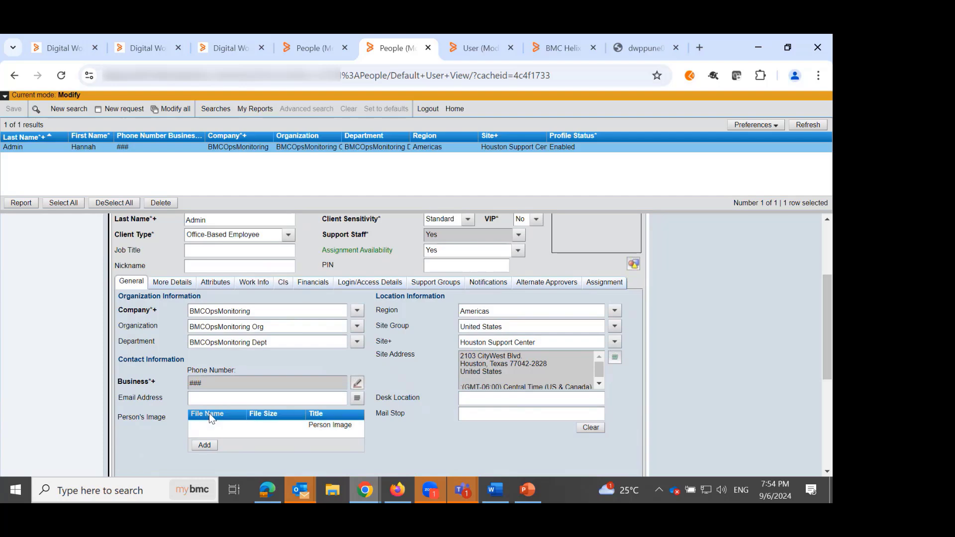
Compare the business phone and email in the Calbro Services user's People record with that user's profile information in Firefox
{"action": "left_click", "coordinate": [296, 48]}
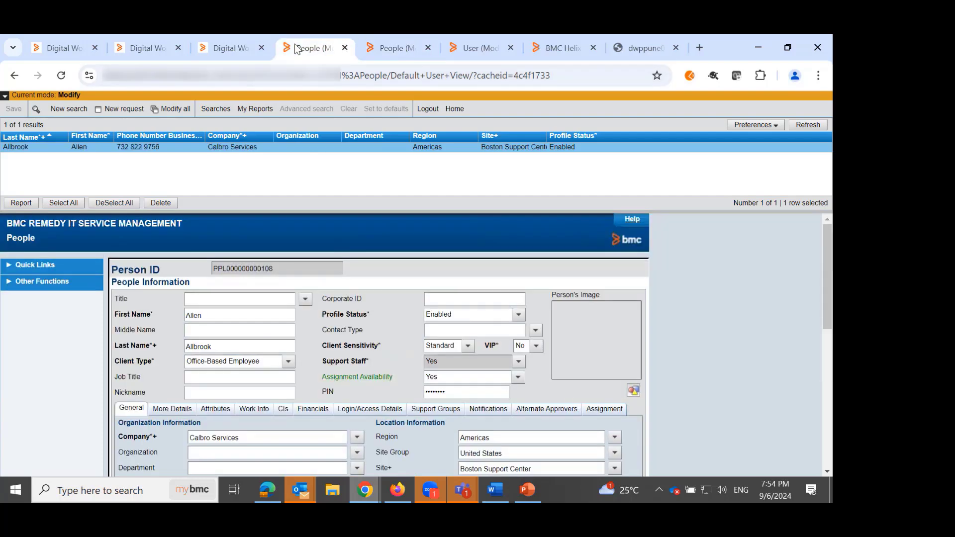
{"action": "left_click_drag", "start_coordinate": [825, 295], "coordinate": [827, 354]}
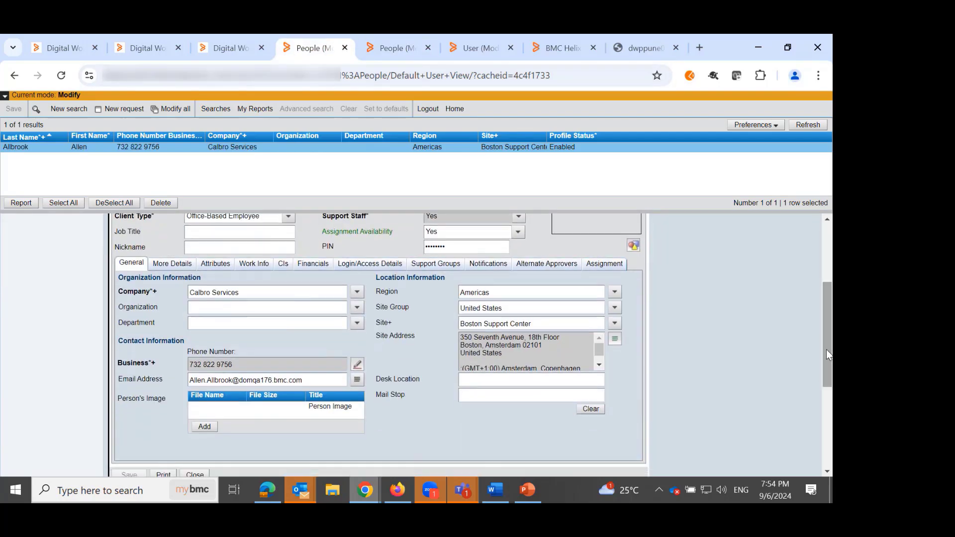
{"action": "left_click_drag", "start_coordinate": [236, 366], "coordinate": [193, 366]}
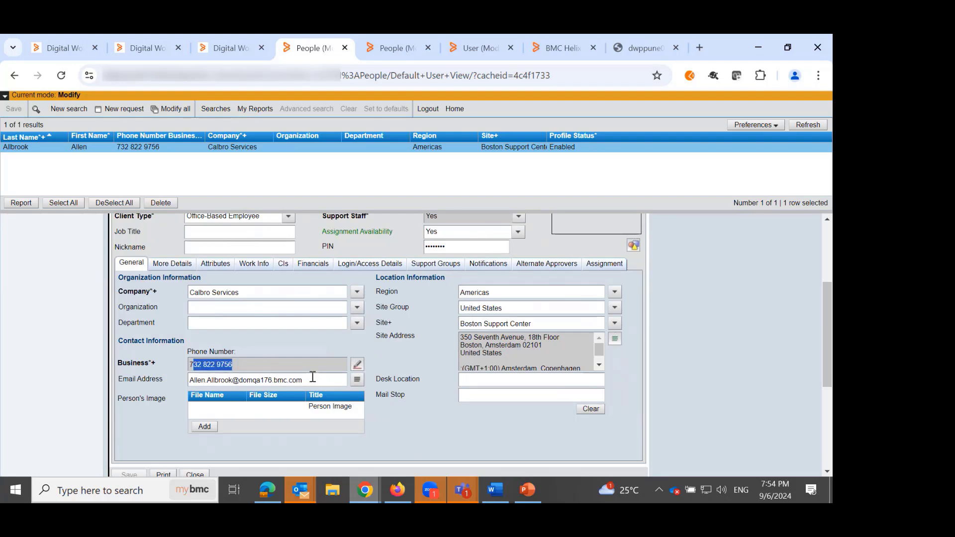
{"action": "mouse_move", "coordinate": [397, 490]}
{"action": "left_click", "coordinate": [393, 434]}
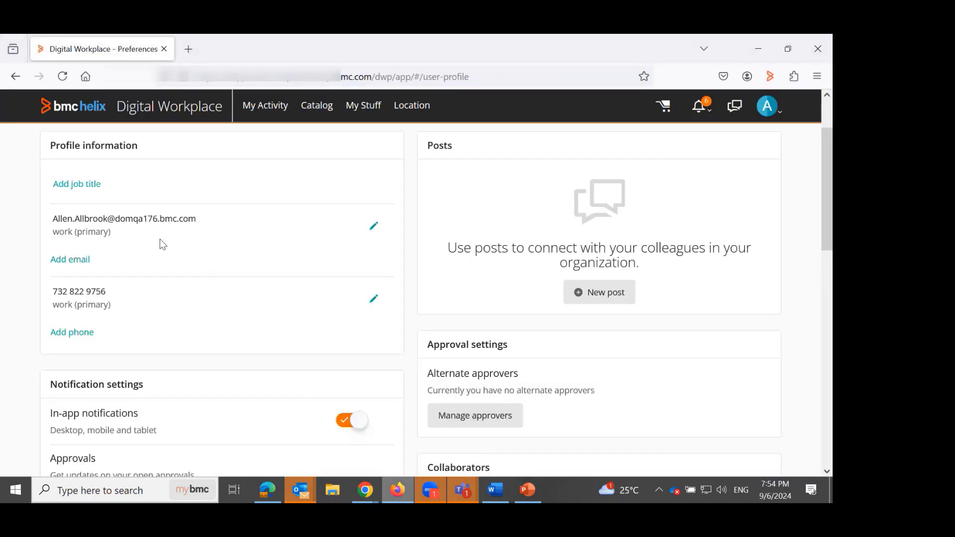
Start a new post on the admin user's profile page in Chrome and mention the Calbro Services colleague, found by first name
{"action": "mouse_move", "coordinate": [365, 490]}
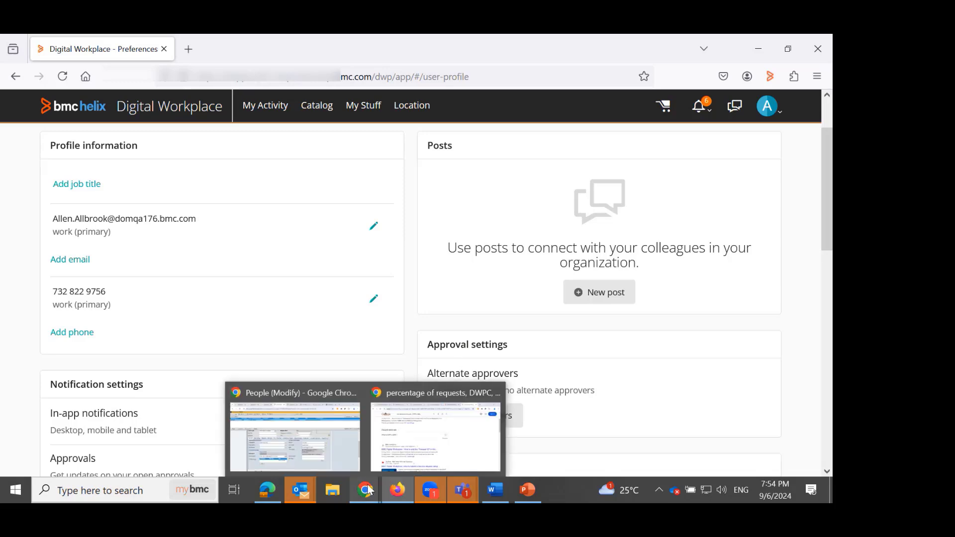
{"action": "left_click", "coordinate": [336, 445]}
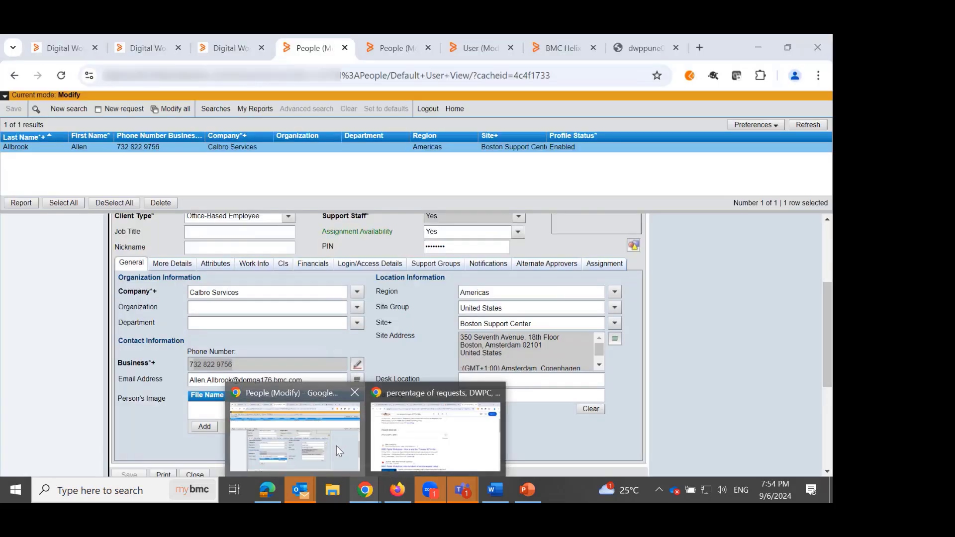
{"action": "left_click", "coordinate": [67, 45]}
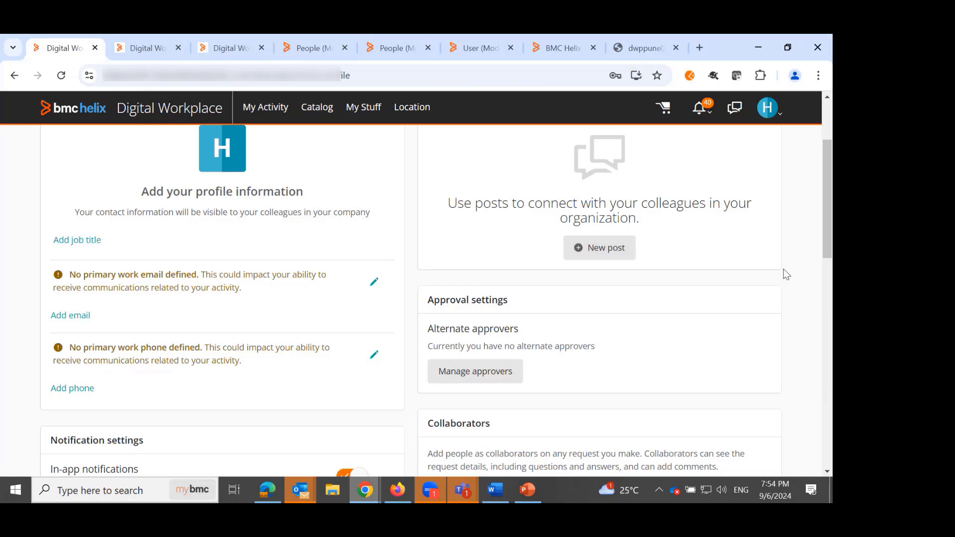
{"action": "left_click_drag", "start_coordinate": [826, 219], "coordinate": [822, 207]}
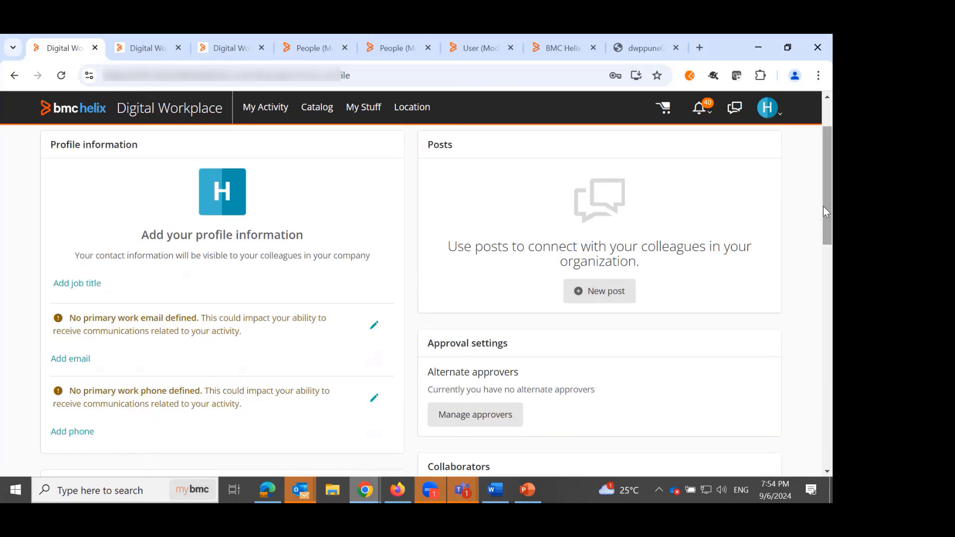
{"action": "left_click", "coordinate": [615, 293]}
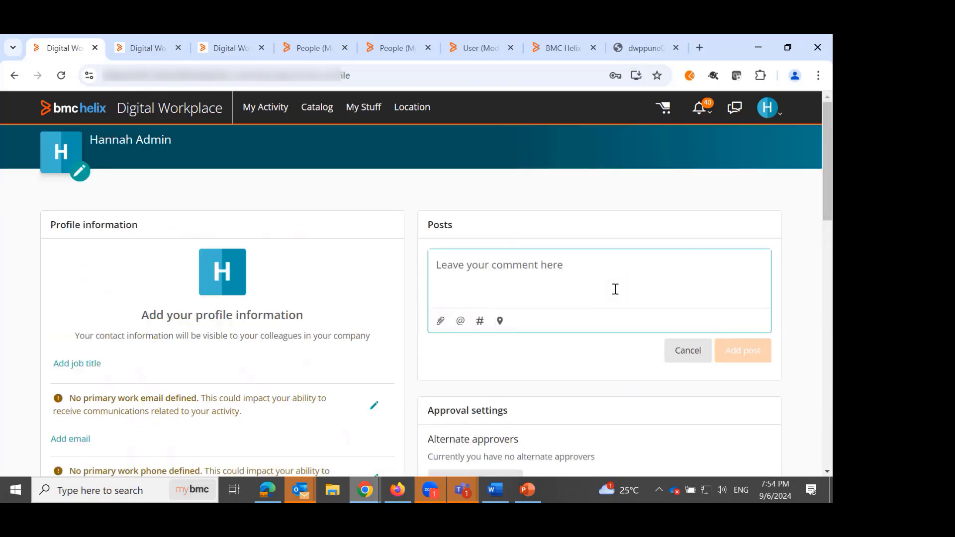
{"action": "type", "text": "@"}
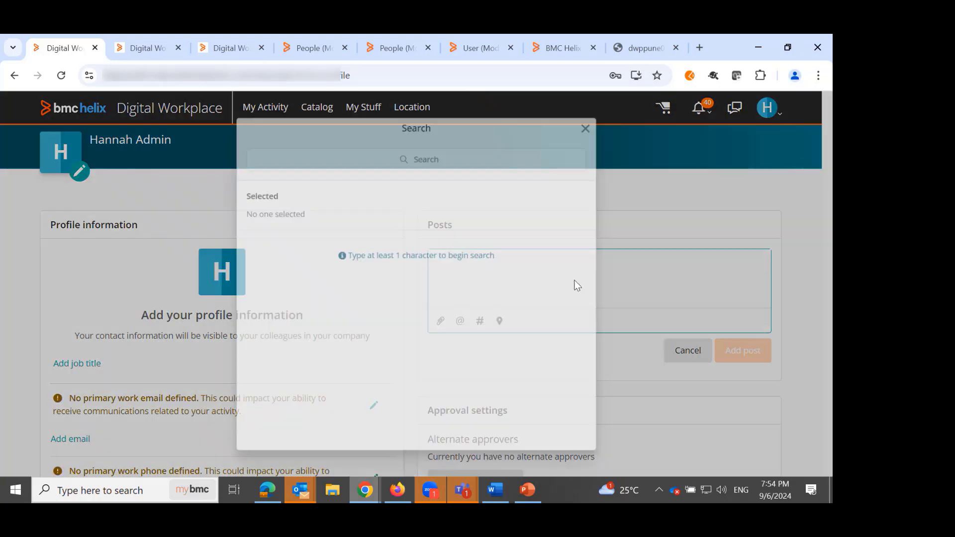
{"action": "left_click", "coordinate": [352, 155]}
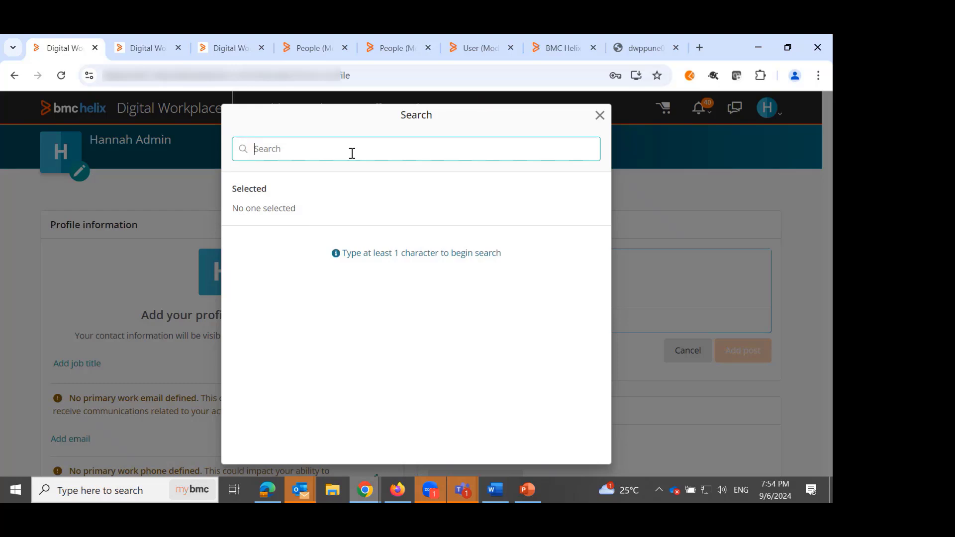
{"action": "type", "text": "Allen"}
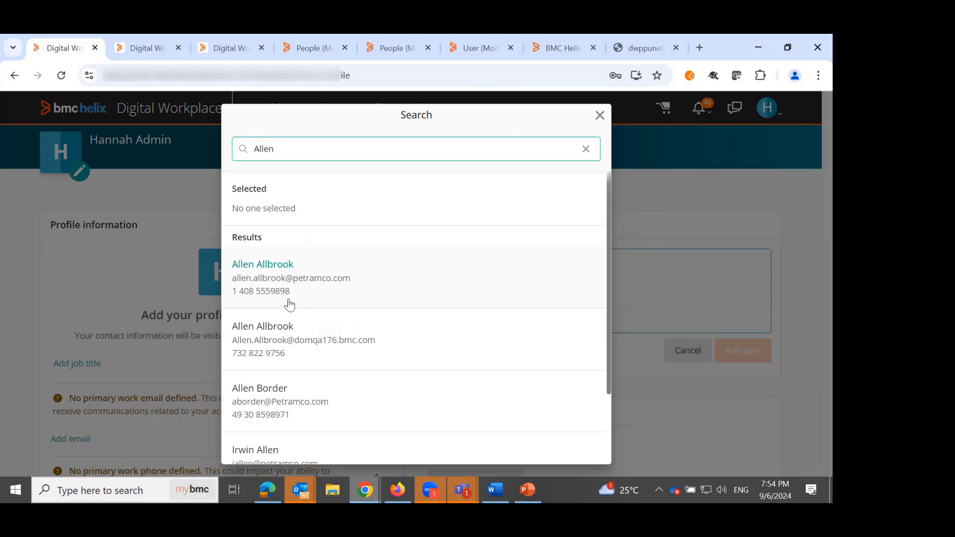
{"action": "left_click", "coordinate": [282, 351]}
{"action": "left_click", "coordinate": [553, 275]}
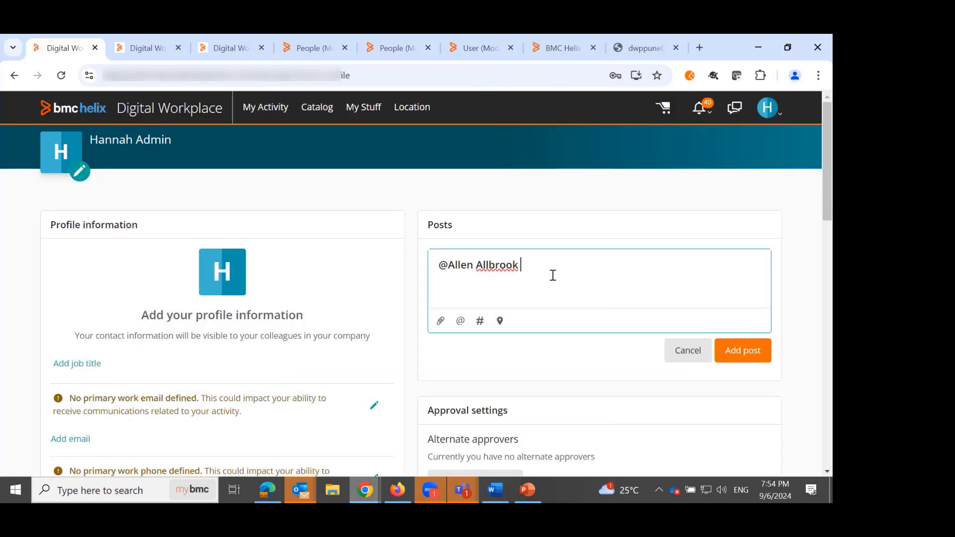
Add the text ", Welcome to the session" after the mention and publish the post
{"action": "type", "text": ", Weld"}
{"action": "type", "text": "ome to the session"}
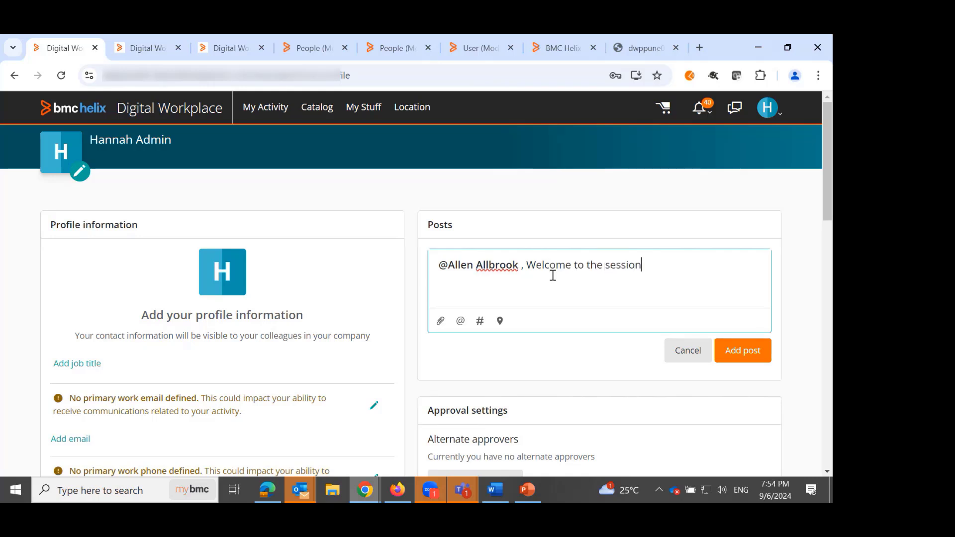
{"action": "left_click", "coordinate": [748, 353]}
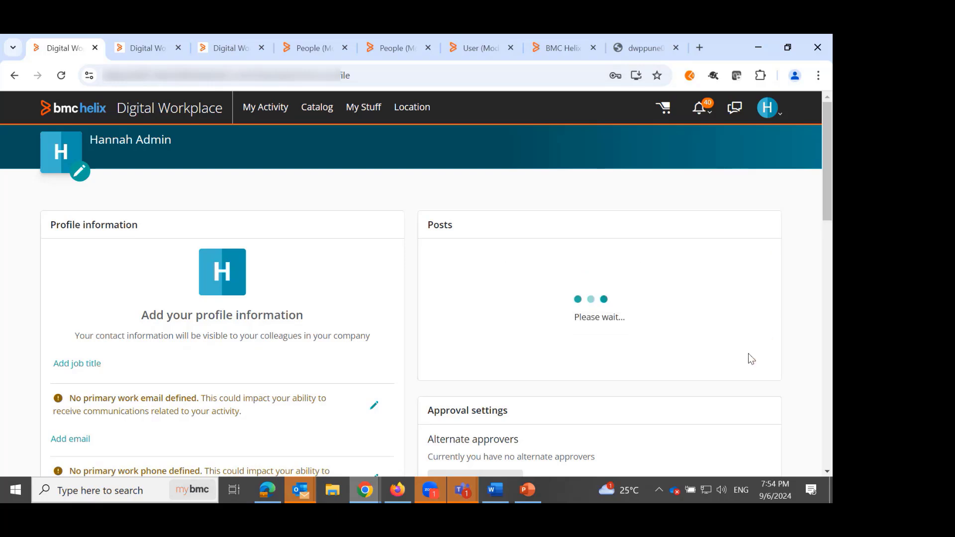
Switch to Firefox, reload the mentioned user's preferences page, and view the posts, notification and approval settings
{"action": "mouse_move", "coordinate": [401, 480]}
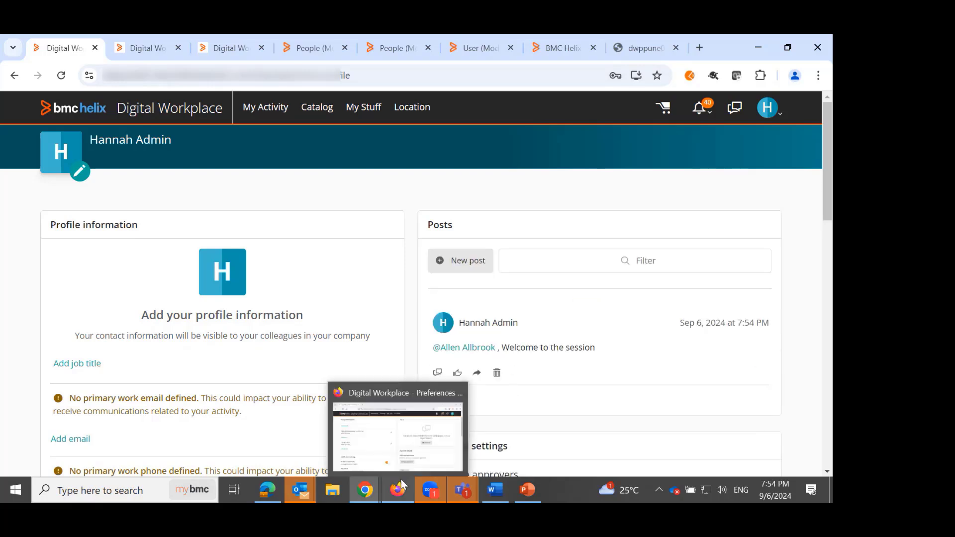
{"action": "left_click", "coordinate": [391, 439]}
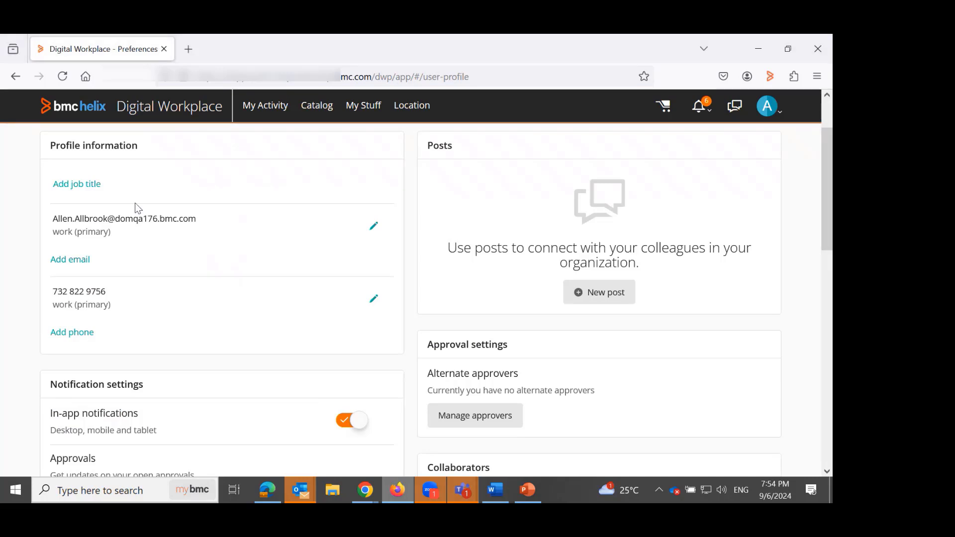
{"action": "left_click", "coordinate": [64, 78]}
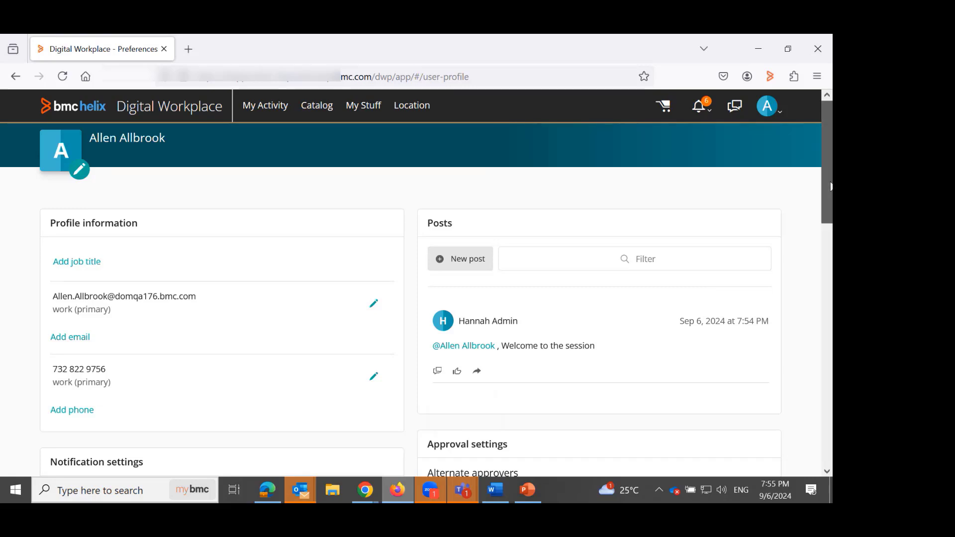
{"action": "left_click_drag", "start_coordinate": [830, 186], "coordinate": [830, 266]}
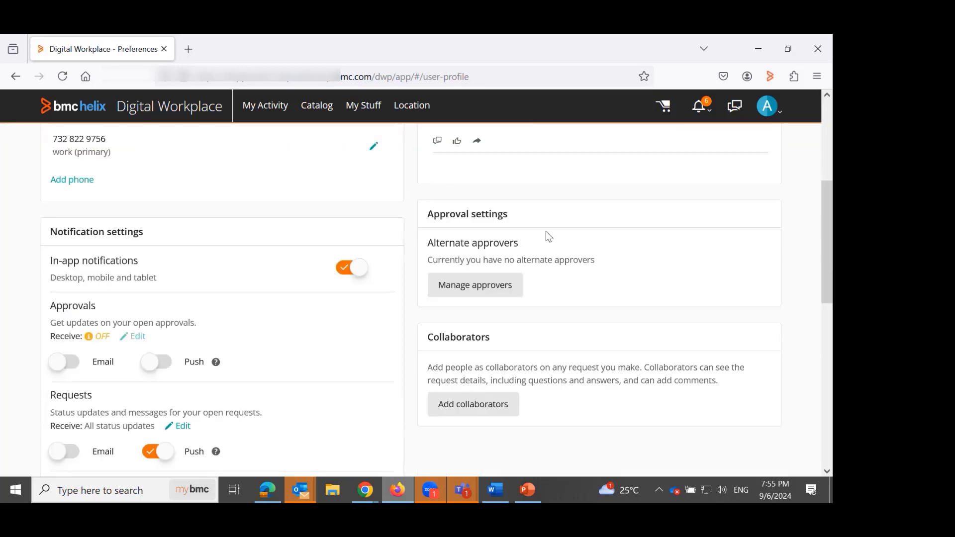
View the alternate approvers dialog and the default collaborators group dialog in the user's preferences, closing each without changes
{"action": "left_click", "coordinate": [497, 286]}
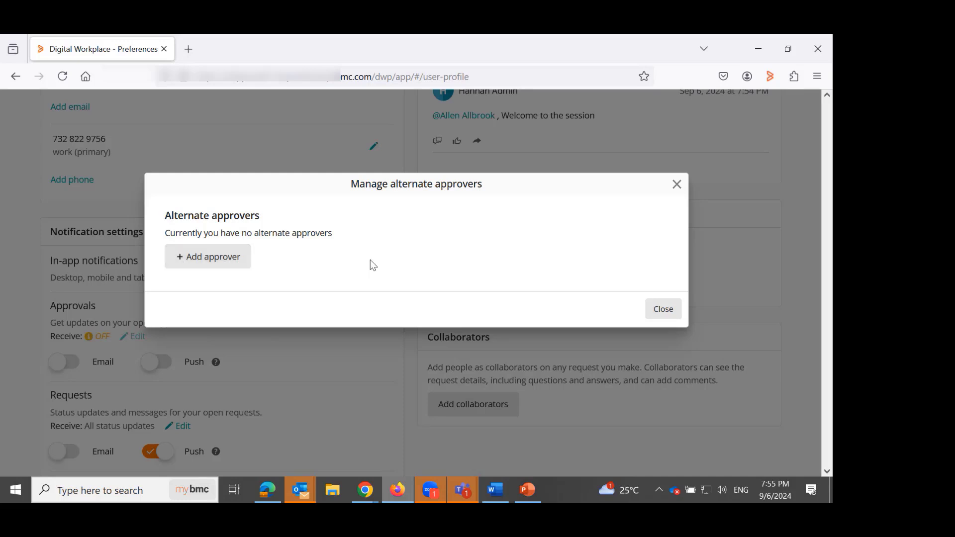
{"action": "left_click", "coordinate": [677, 184]}
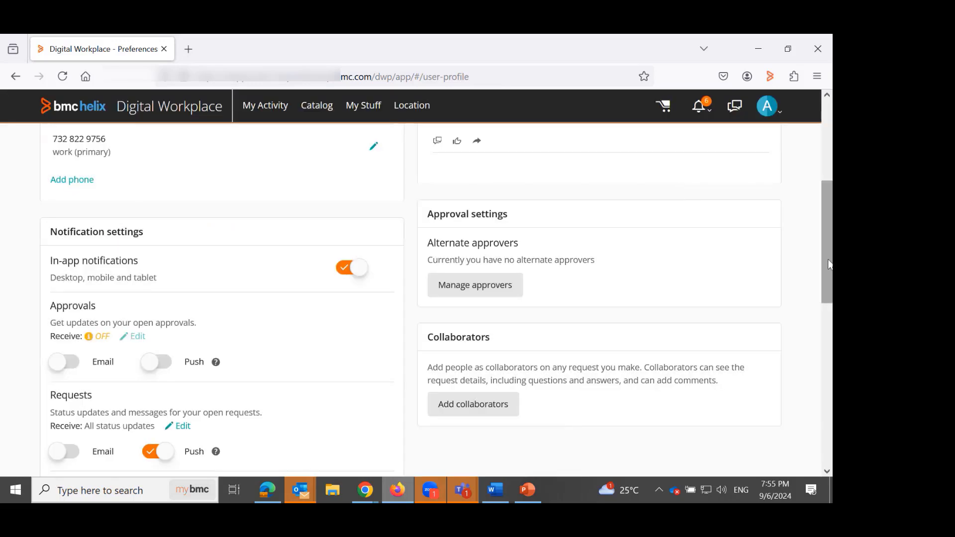
{"action": "left_click_drag", "start_coordinate": [829, 263], "coordinate": [829, 306]}
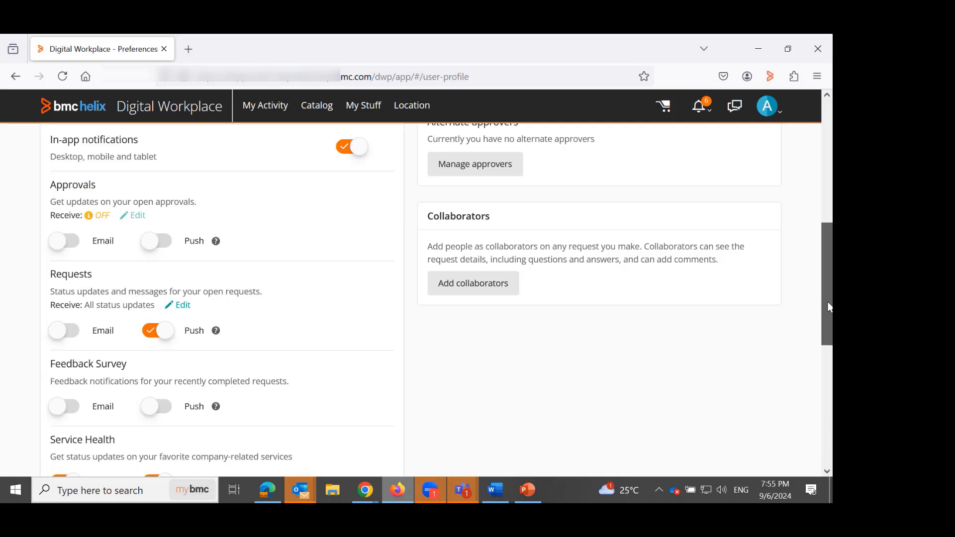
{"action": "left_click", "coordinate": [490, 292]}
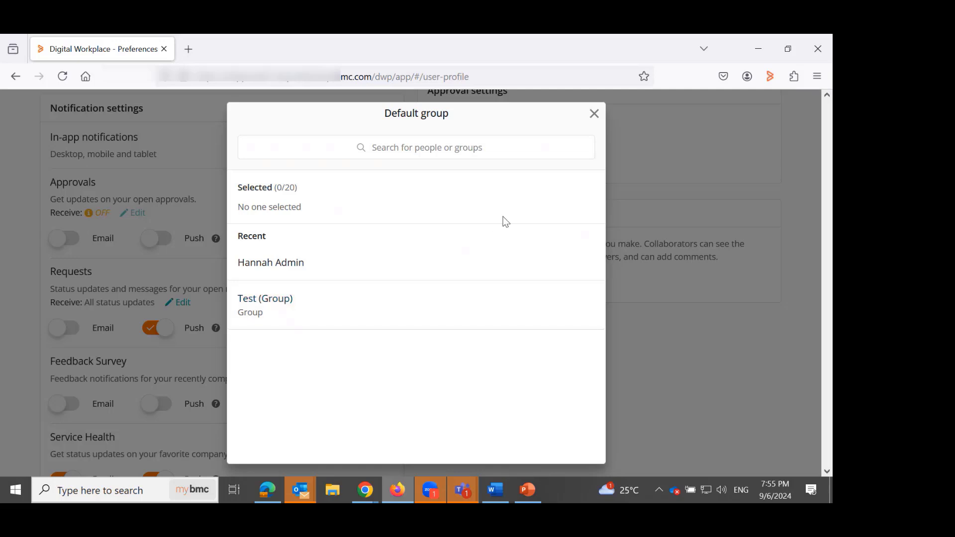
{"action": "left_click", "coordinate": [595, 115]}
Switch to Chrome, close the Test group's options in Digital Workplace Catalog, and open the People Groups list
{"action": "mouse_move", "coordinate": [366, 491]}
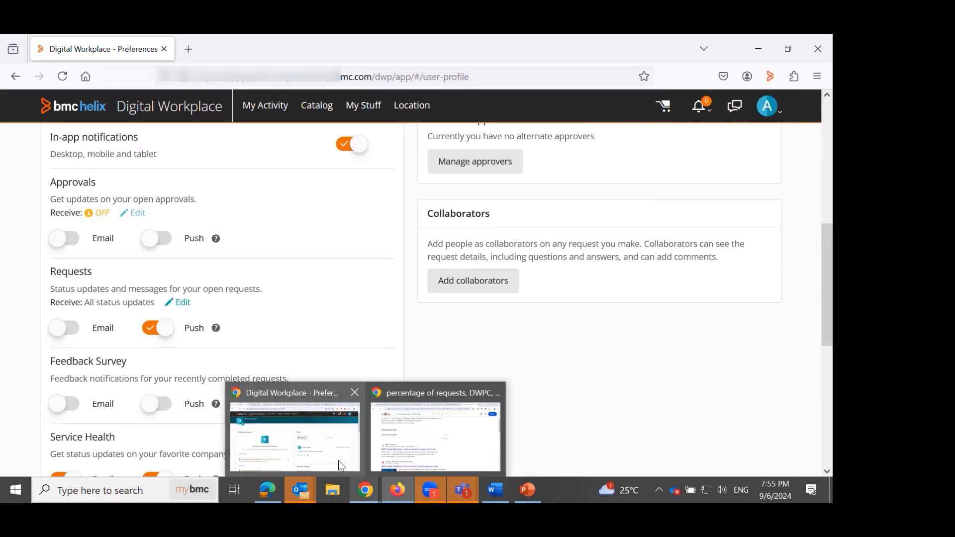
{"action": "left_click", "coordinate": [335, 454]}
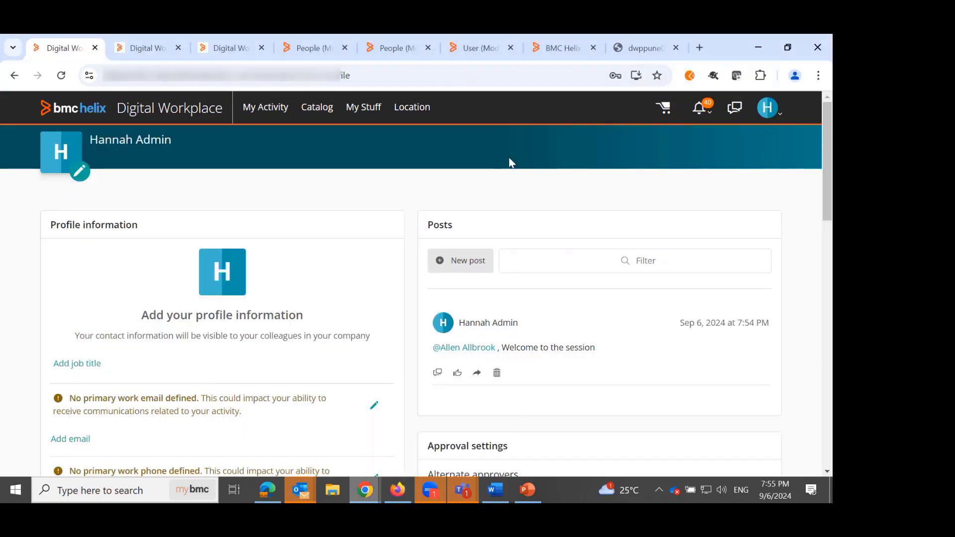
{"action": "left_click", "coordinate": [562, 53]}
{"action": "left_click", "coordinate": [639, 49]}
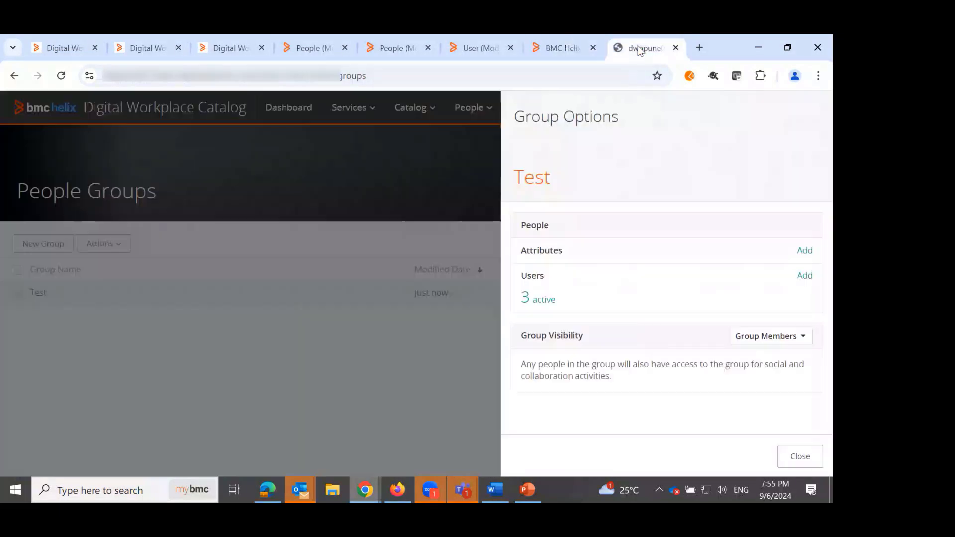
{"action": "left_click", "coordinate": [800, 456]}
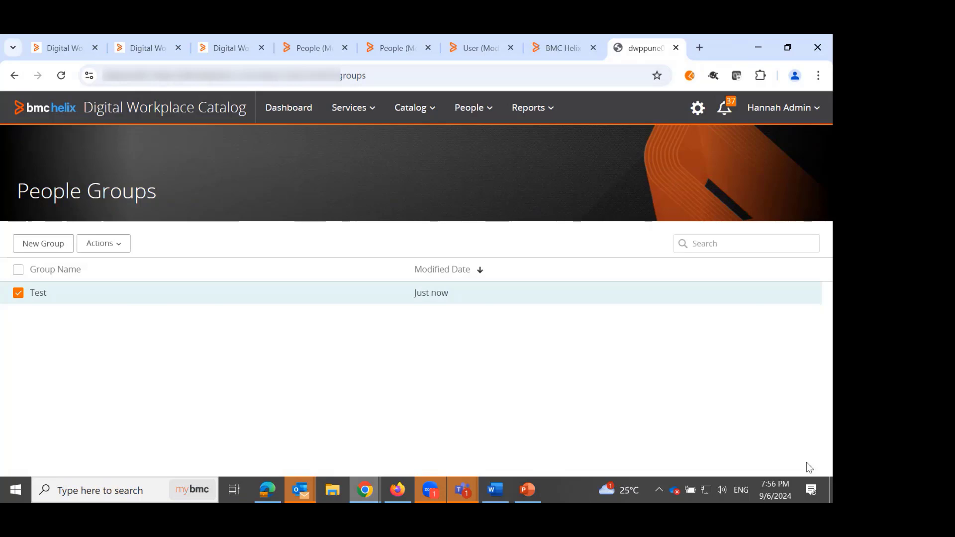
{"action": "left_click", "coordinate": [424, 115]}
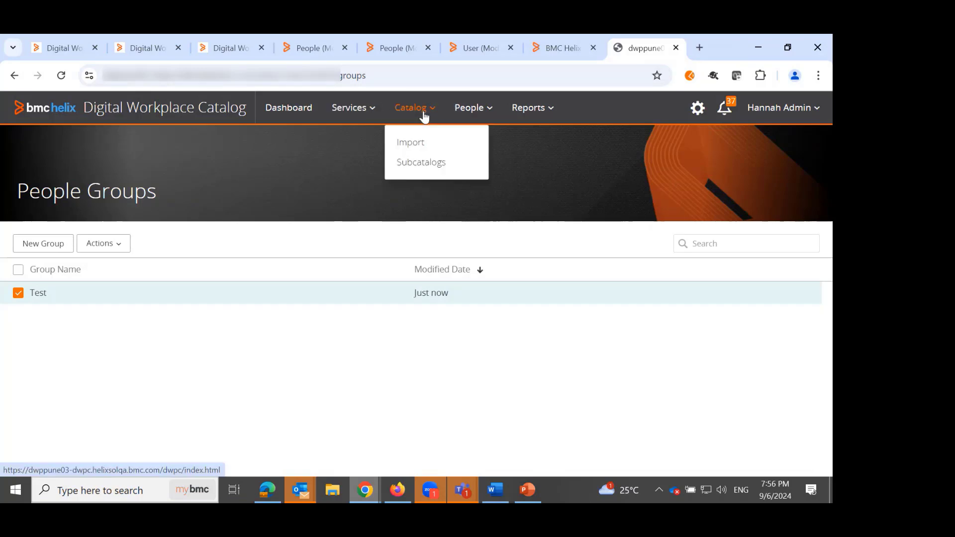
{"action": "left_click", "coordinate": [470, 111]}
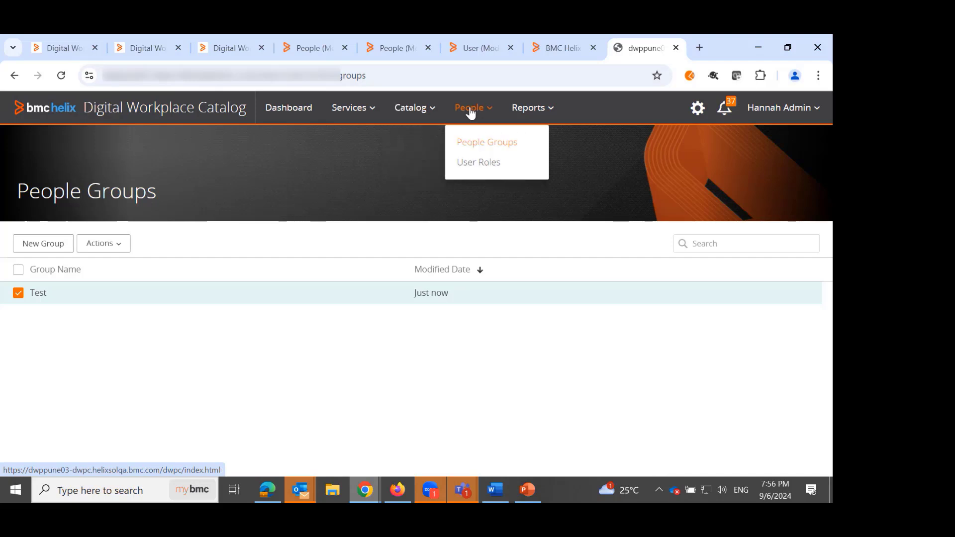
{"action": "left_click", "coordinate": [478, 143]}
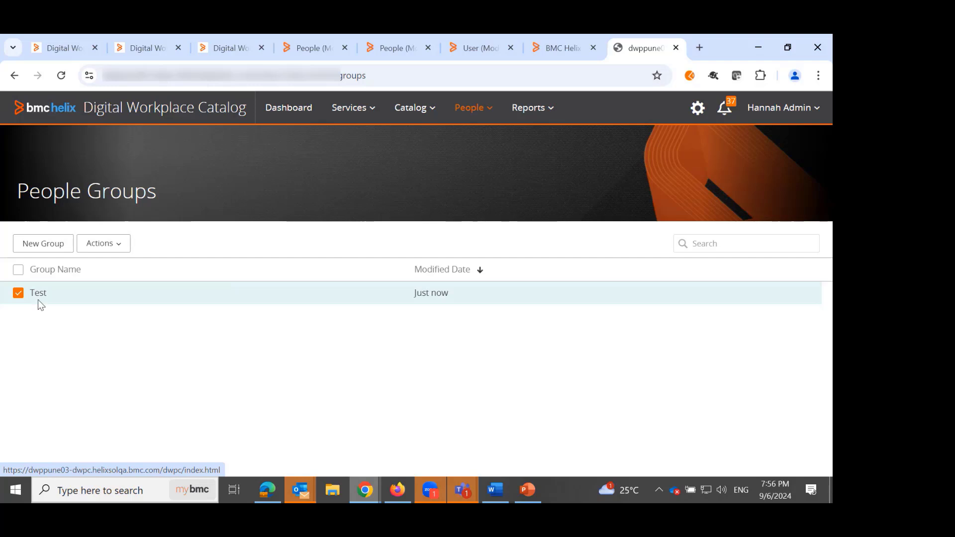
Create a new people group named "Test New Group"
{"action": "left_click", "coordinate": [41, 244]}
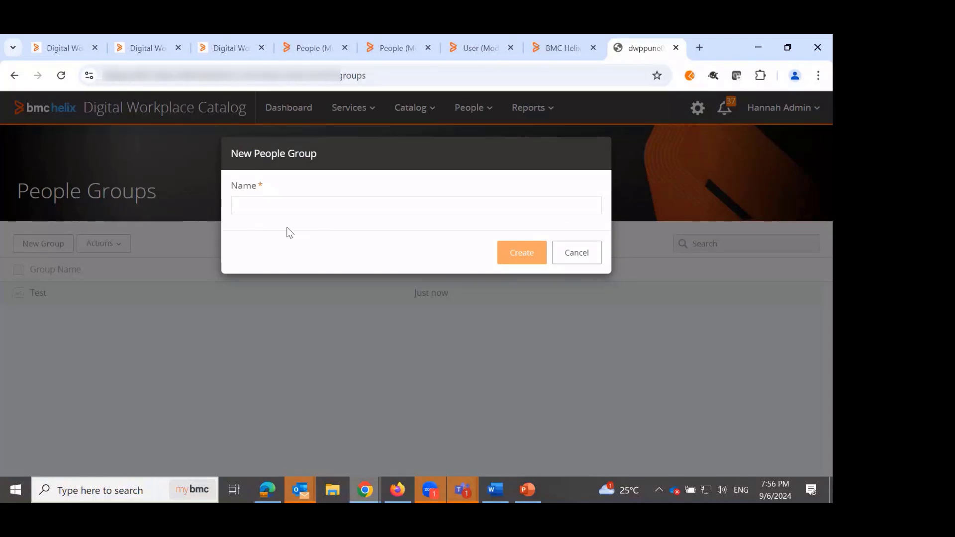
{"action": "left_click", "coordinate": [283, 206]}
{"action": "type", "text": "Test "}
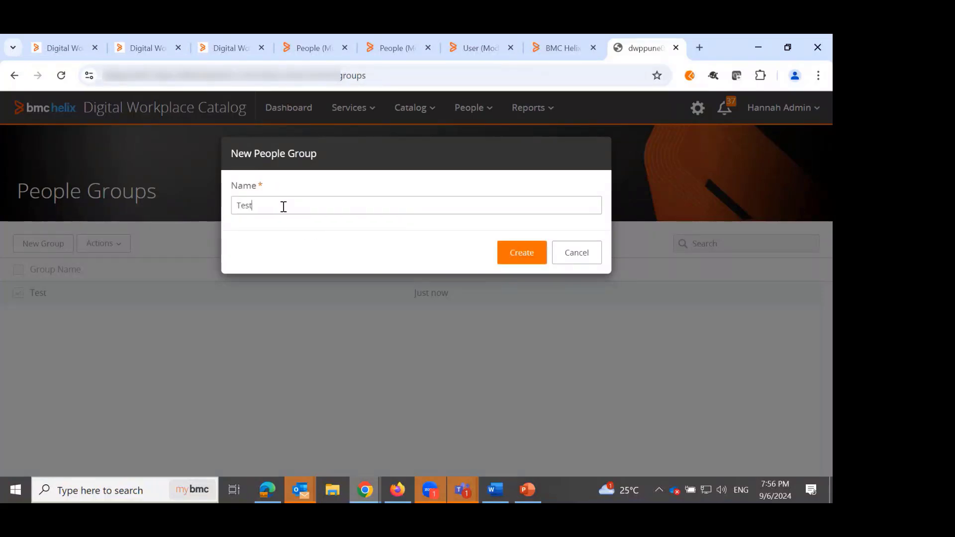
{"action": "type", "text": "New Group"}
{"action": "left_click", "coordinate": [529, 253]}
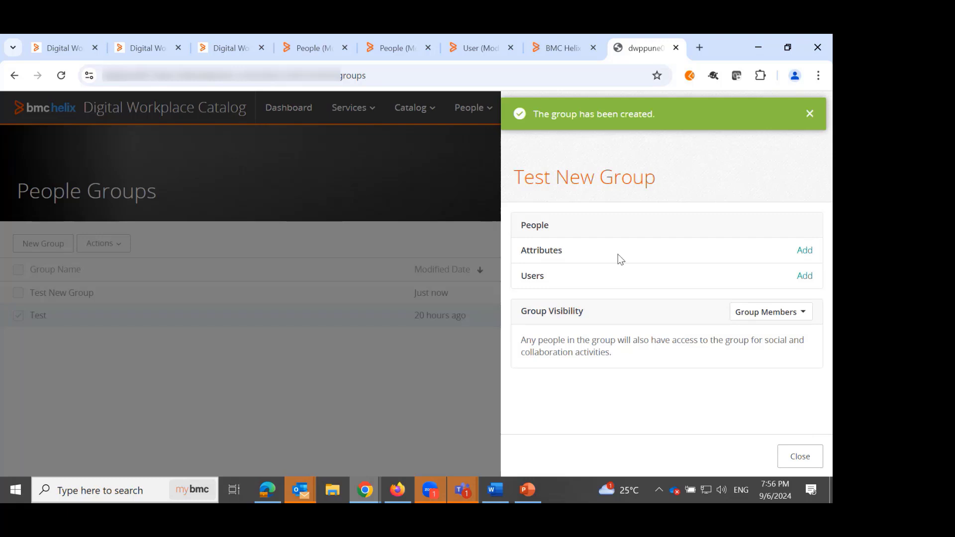
Open the user directory for the group's users and select Activation User and the second matching entry for the colleague, found by first name
{"action": "left_click", "coordinate": [804, 275]}
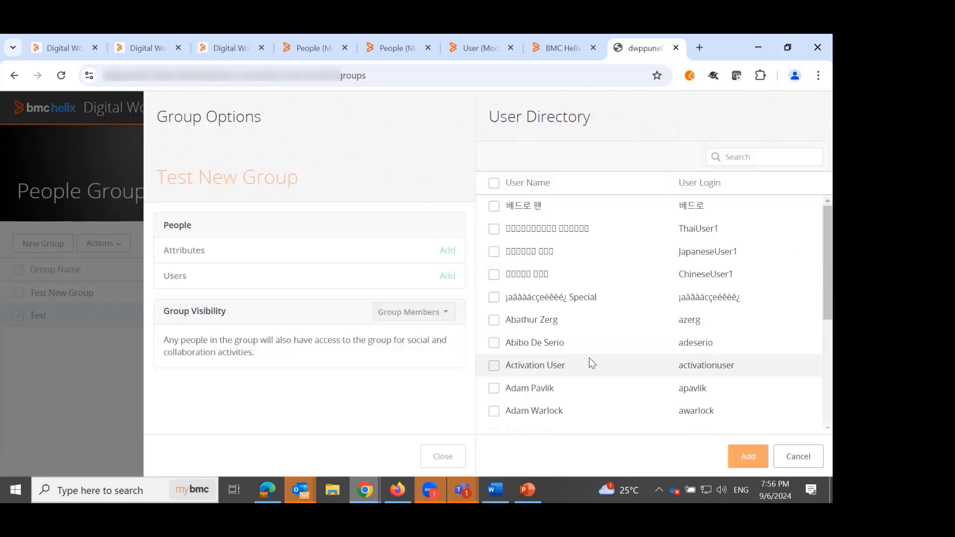
{"action": "left_click", "coordinate": [494, 365]}
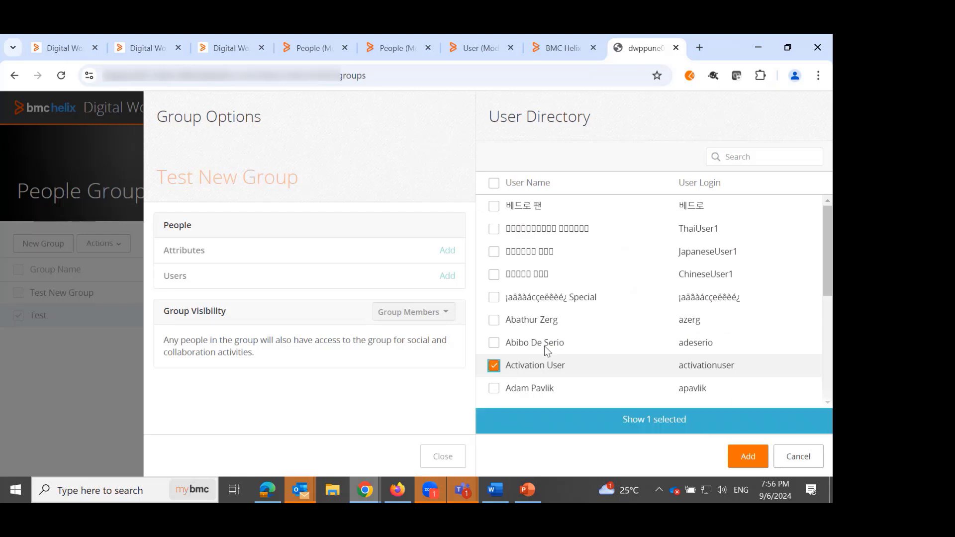
{"action": "left_click", "coordinate": [771, 157]}
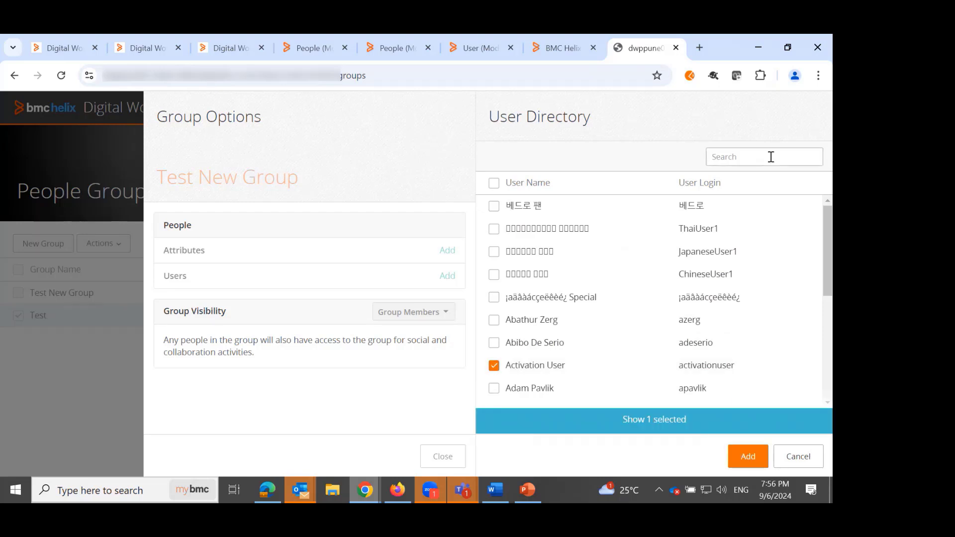
{"action": "type", "text": "allen"}
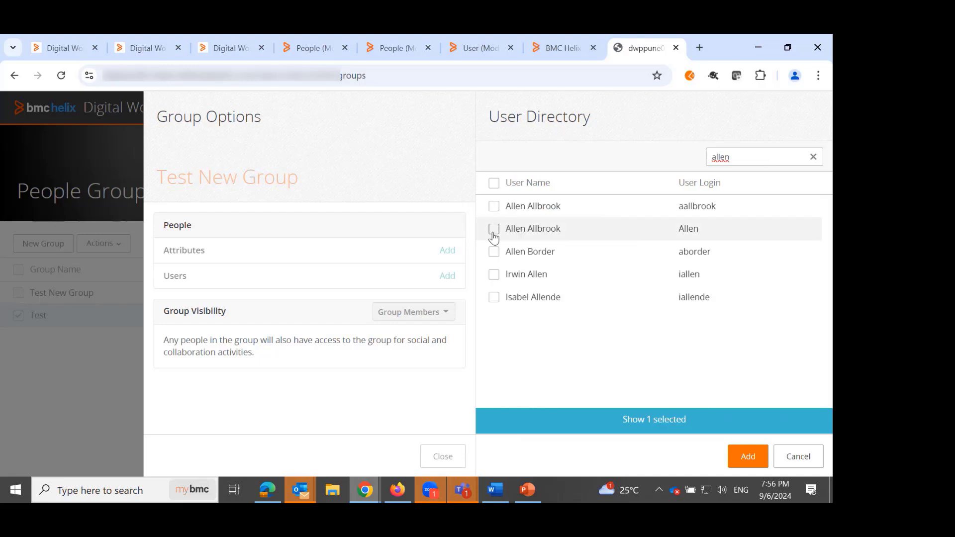
{"action": "left_click", "coordinate": [494, 229]}
Find the admin user by first name, select it, add the selected users to Test New Group, and close the group options
{"action": "left_click", "coordinate": [768, 159]}
{"action": "key", "text": "BackSpace"}
{"action": "key", "text": "BackSpace"}
{"action": "key", "text": "BackSpace"}
{"action": "key", "text": "BackSpace"}
{"action": "key", "text": "BackSpace"}
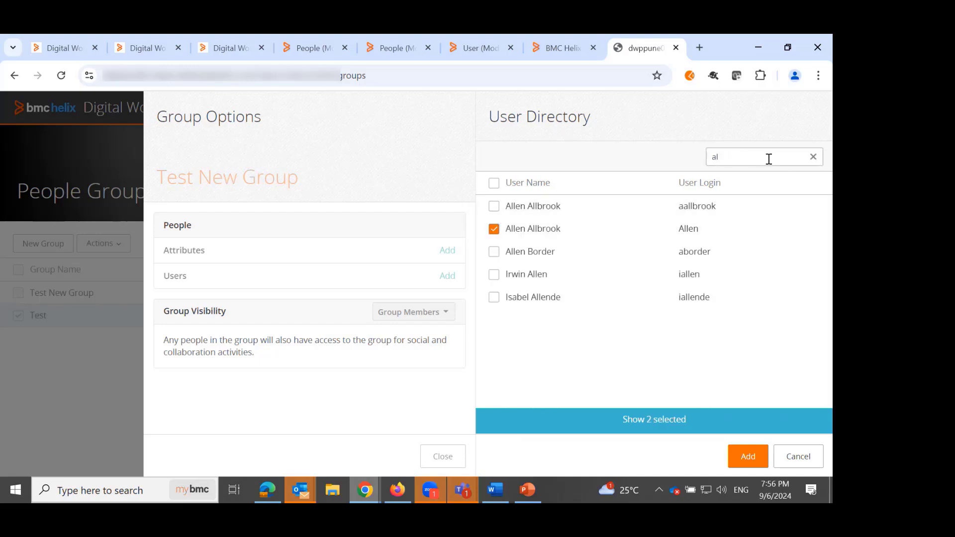
{"action": "type", "text": "hannah"}
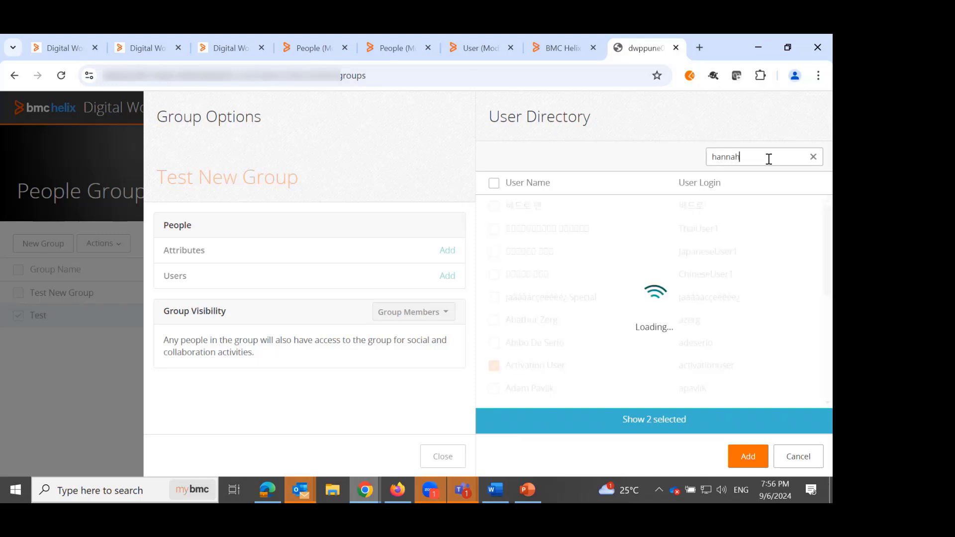
{"action": "left_click", "coordinate": [494, 207]}
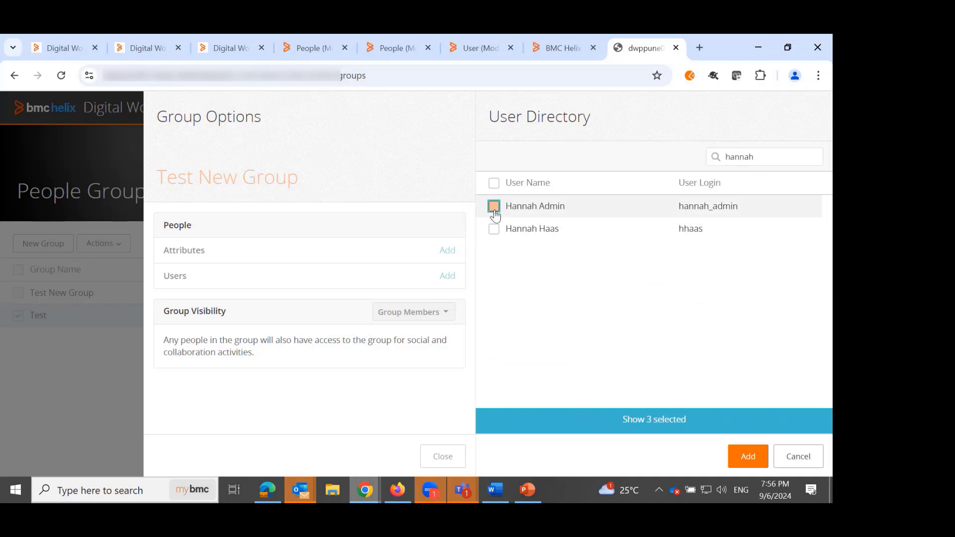
{"action": "left_click", "coordinate": [747, 457]}
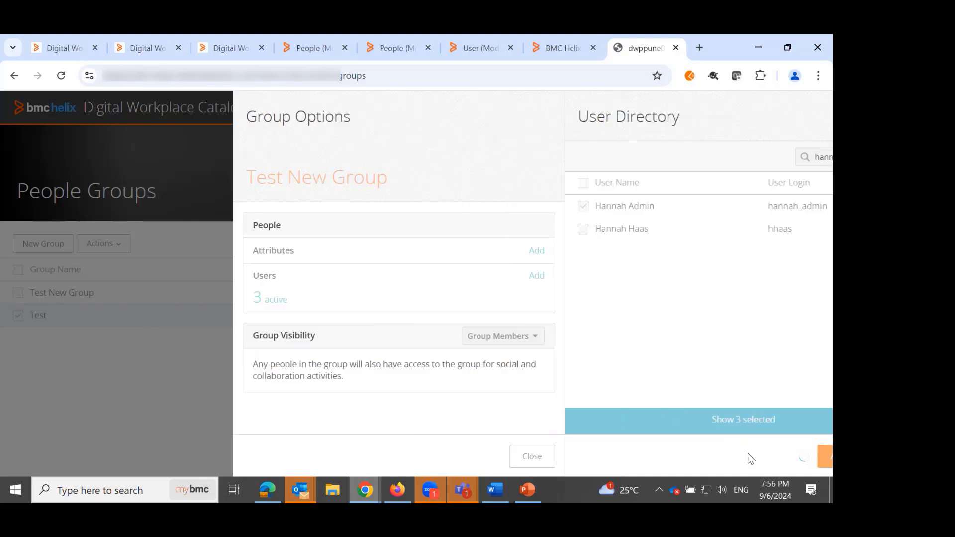
{"action": "left_click", "coordinate": [800, 456]}
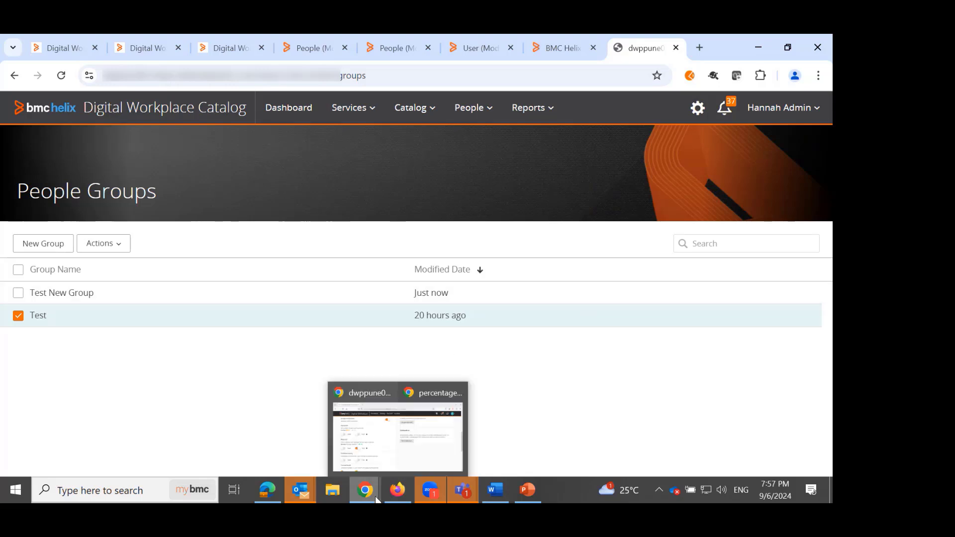
Switch to Firefox and open the details of the first in-progress request under the user's active events
{"action": "mouse_move", "coordinate": [404, 493]}
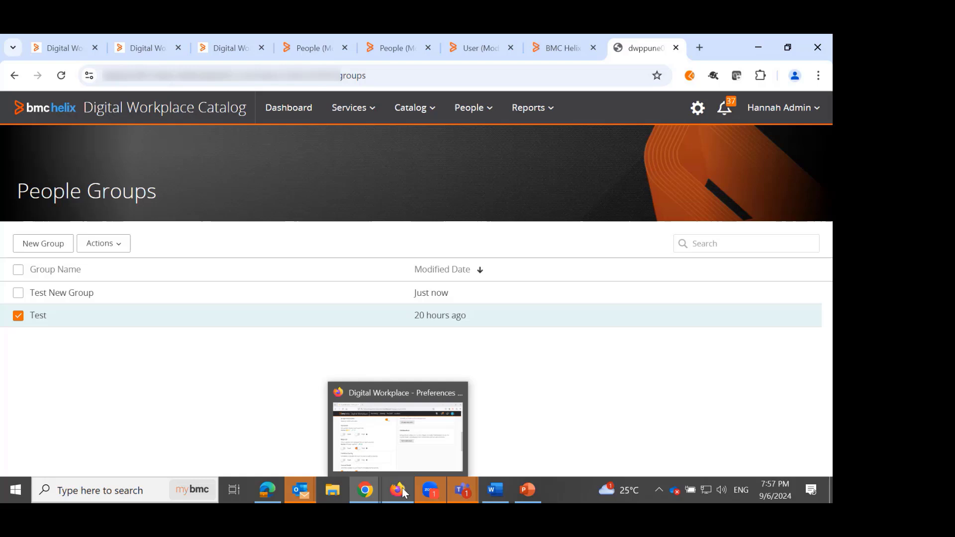
{"action": "left_click", "coordinate": [381, 430]}
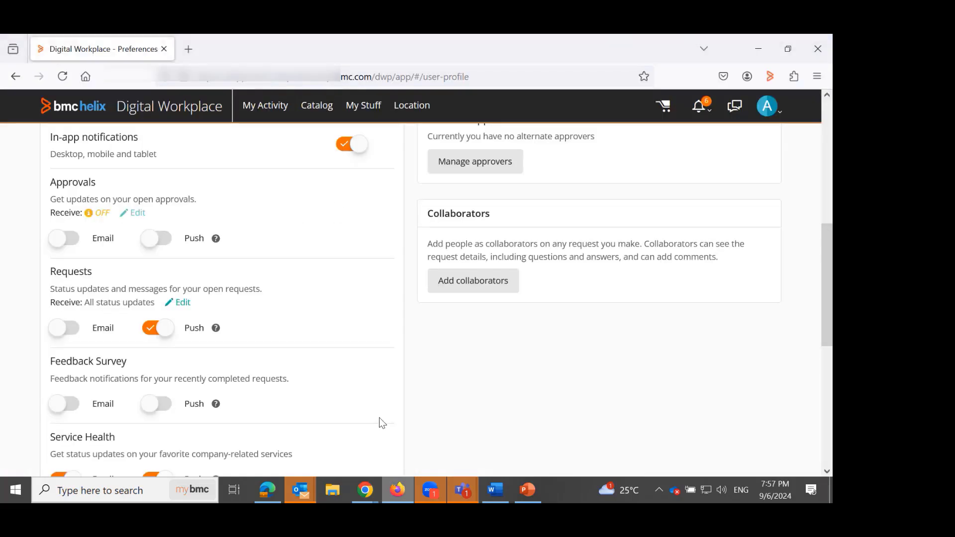
{"action": "left_click", "coordinate": [266, 107]}
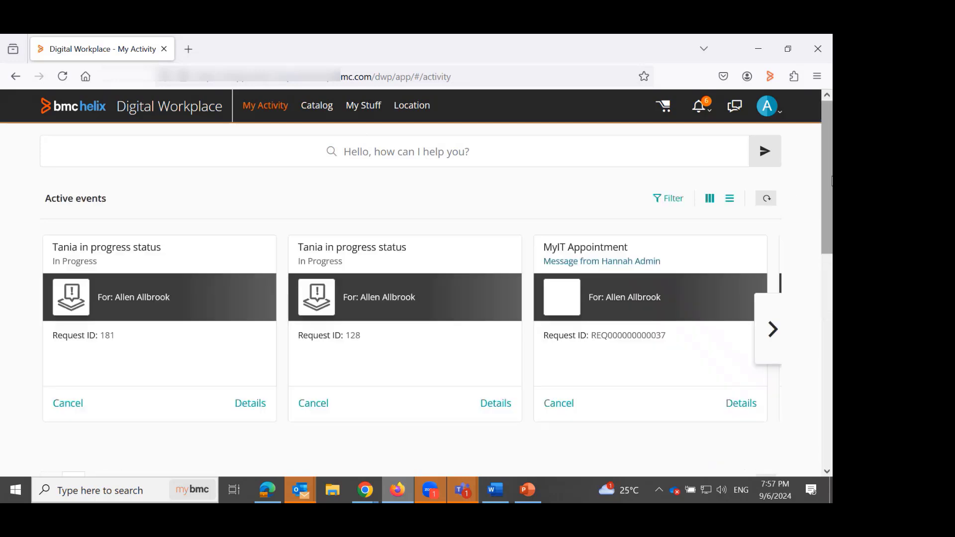
{"action": "scroll", "coordinate": [829, 180], "scroll_direction": "down", "scroll_amount": 1}
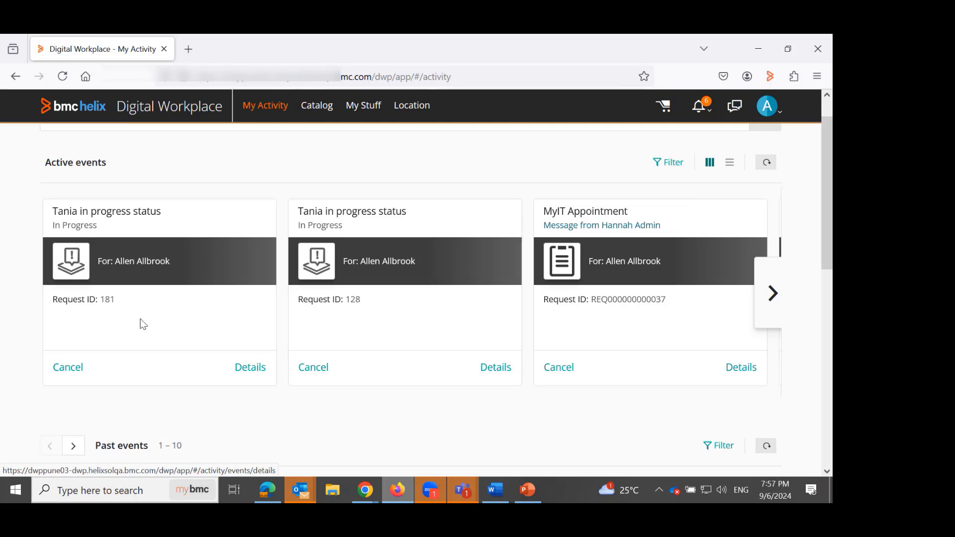
{"action": "left_click", "coordinate": [142, 324]}
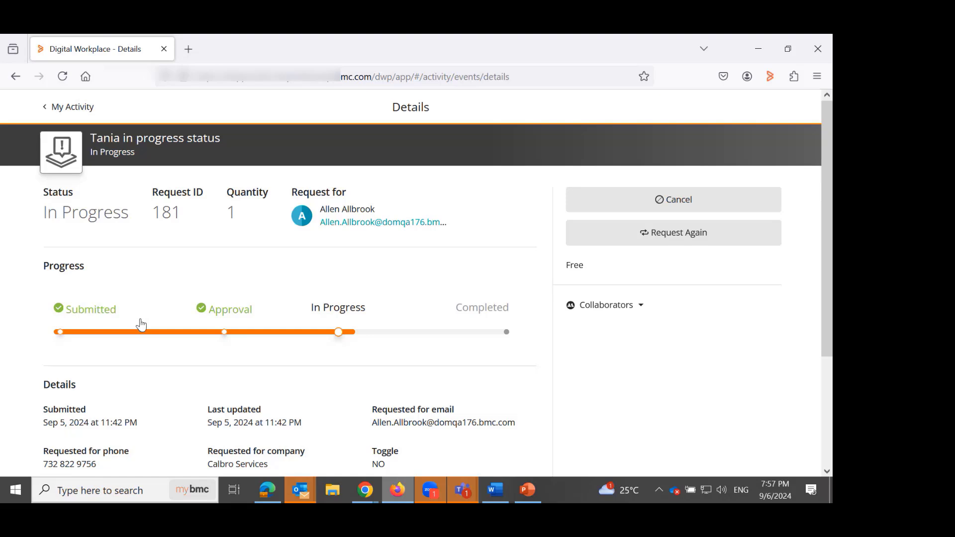
Add the admin user from the recent people as a collaborator on the in-progress request
{"action": "left_click", "coordinate": [616, 310]}
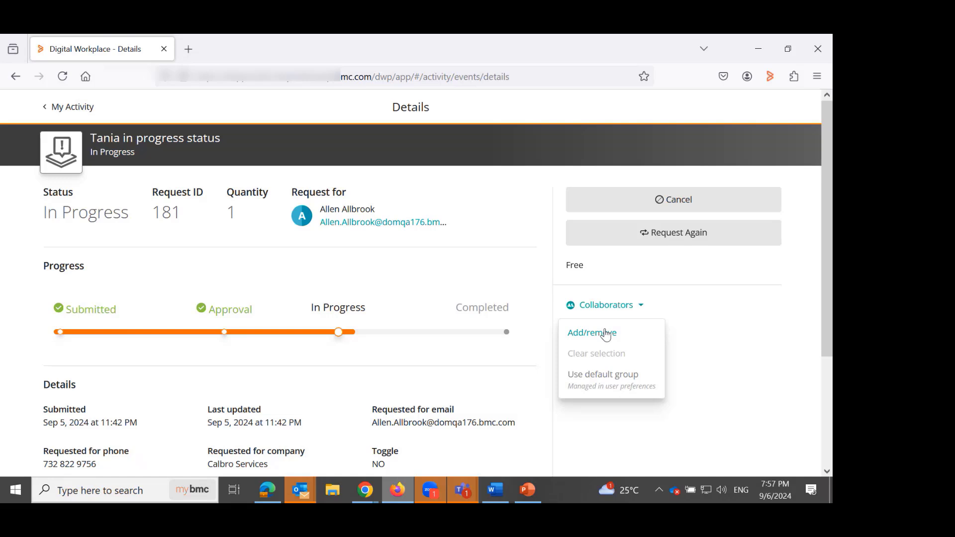
{"action": "left_click", "coordinate": [604, 334]}
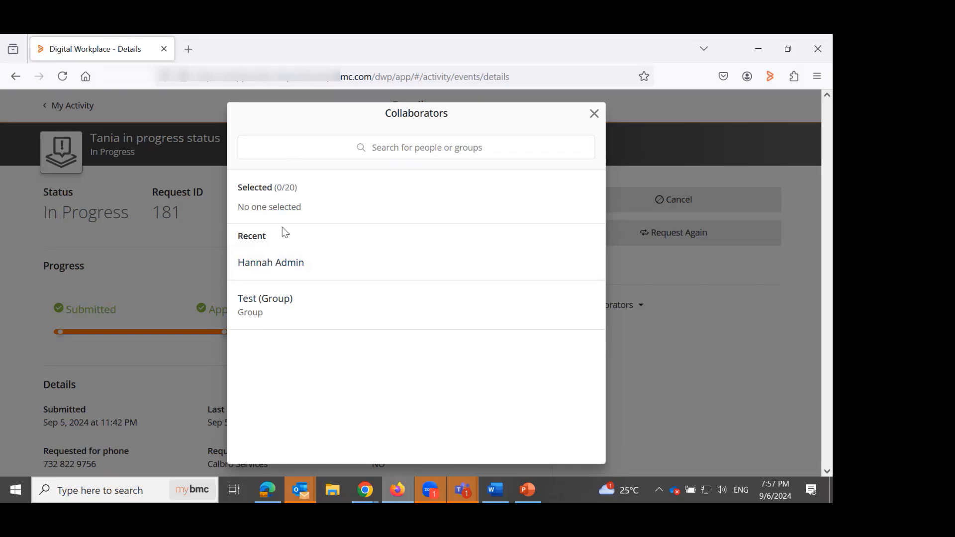
{"action": "left_click", "coordinate": [273, 268]}
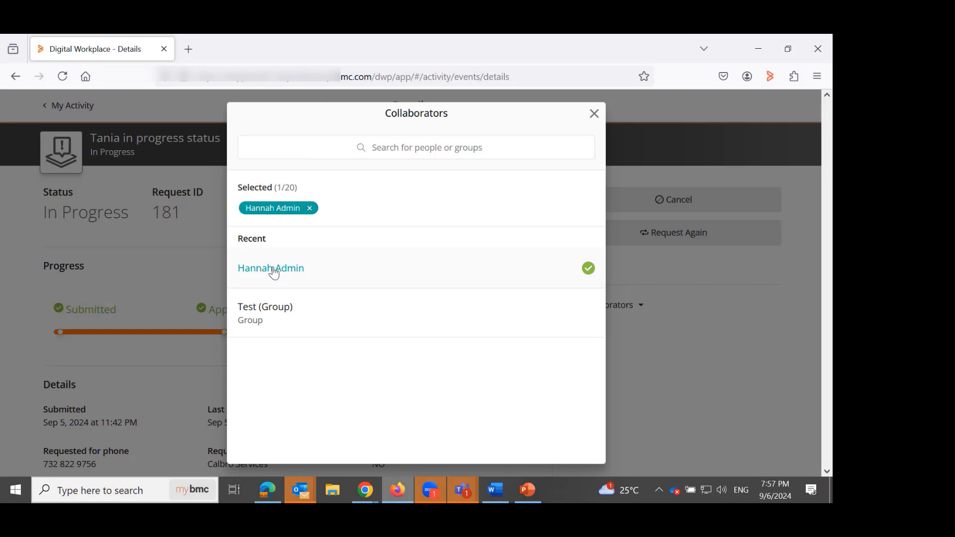
{"action": "left_click", "coordinate": [594, 120]}
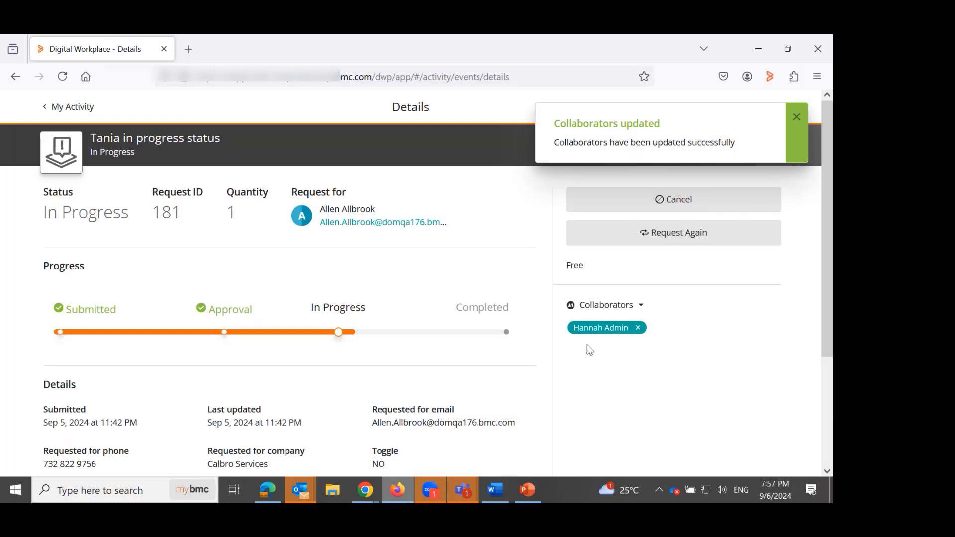
Switch to Chrome and view the shared request's details from the admin user's active events
{"action": "mouse_move", "coordinate": [365, 490]}
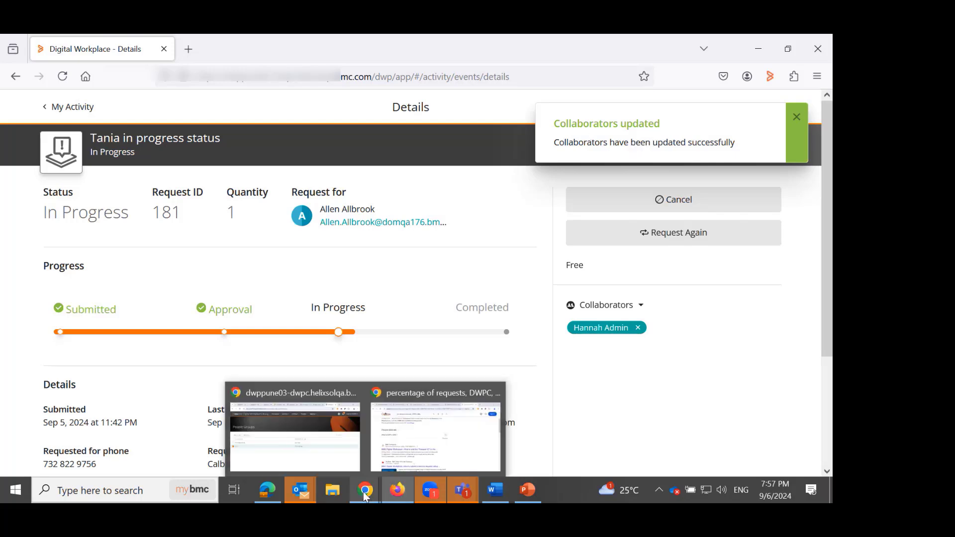
{"action": "left_click", "coordinate": [328, 445]}
{"action": "left_click", "coordinate": [48, 50]}
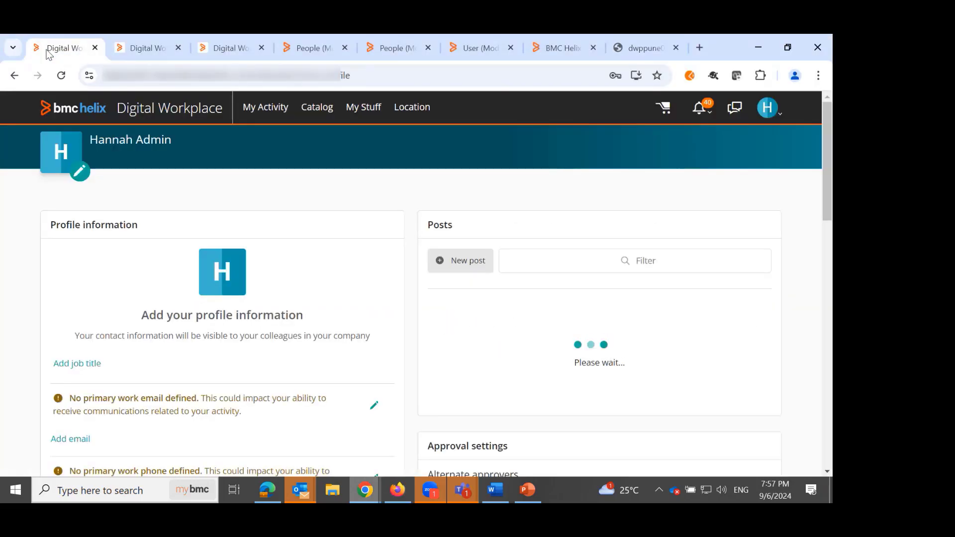
{"action": "left_click", "coordinate": [274, 111]}
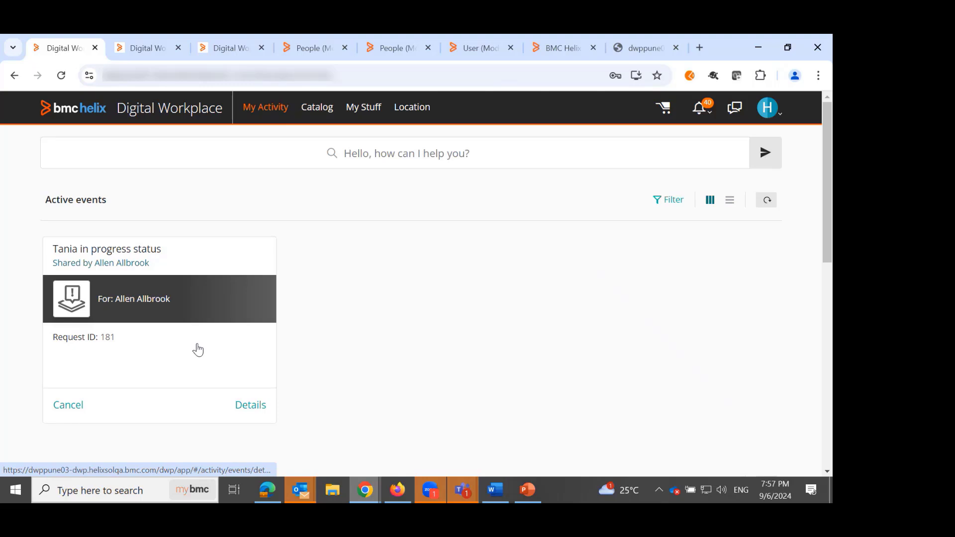
{"action": "left_click", "coordinate": [197, 350]}
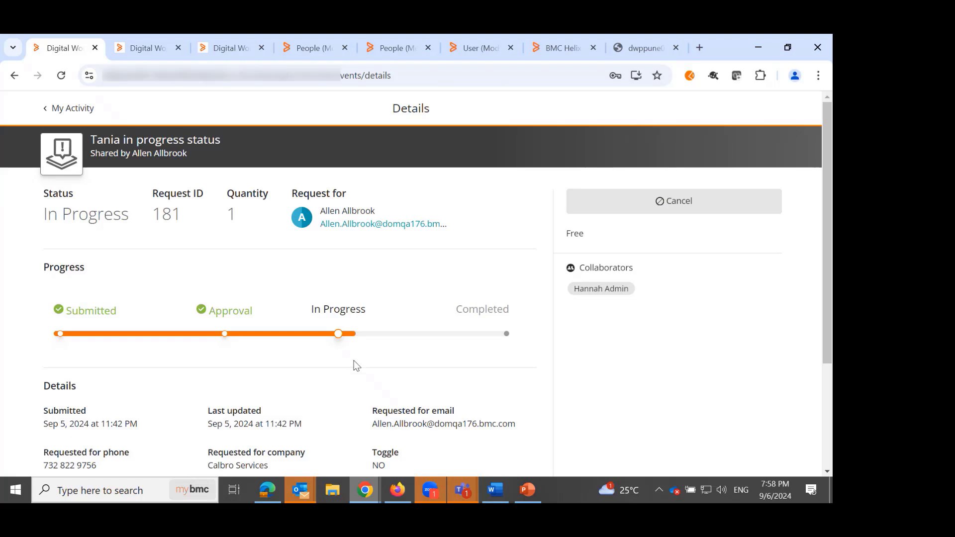
Return to Firefox and remove the admin user from the request's collaborators
{"action": "mouse_move", "coordinate": [398, 490]}
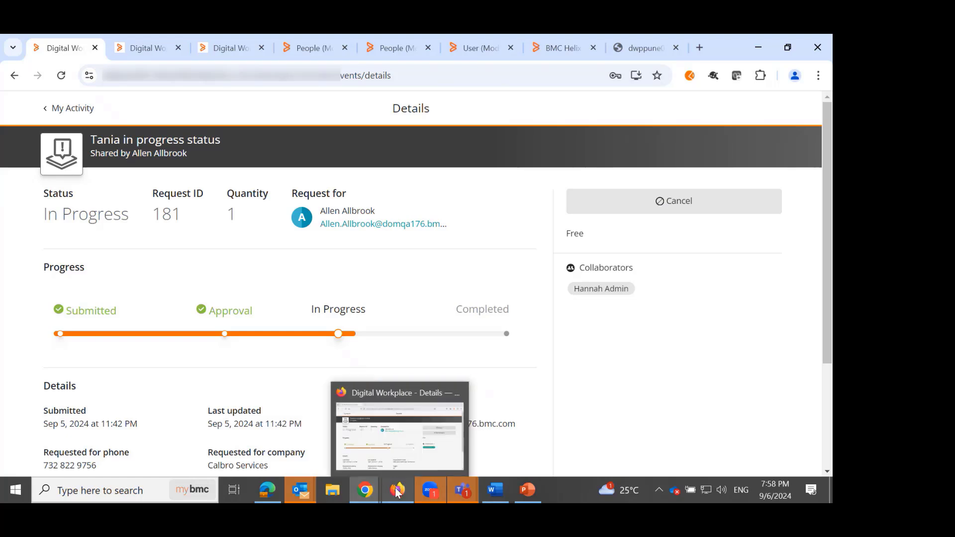
{"action": "left_click", "coordinate": [397, 457]}
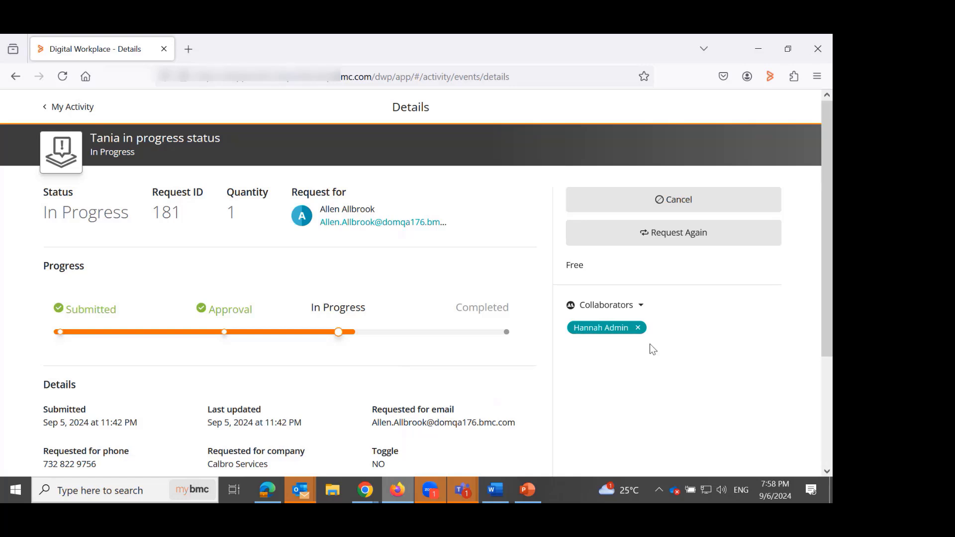
{"action": "left_click", "coordinate": [638, 328]}
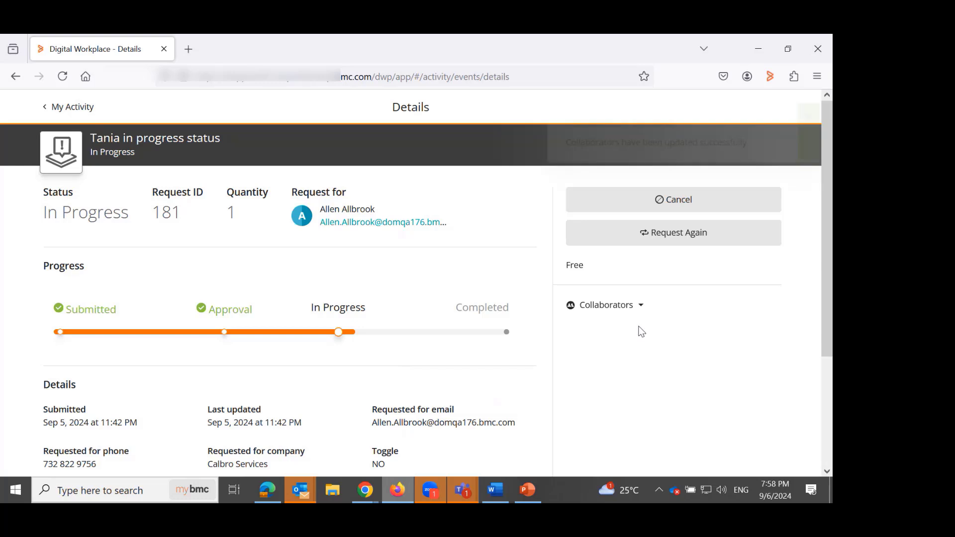
{"action": "mouse_move", "coordinate": [381, 493]}
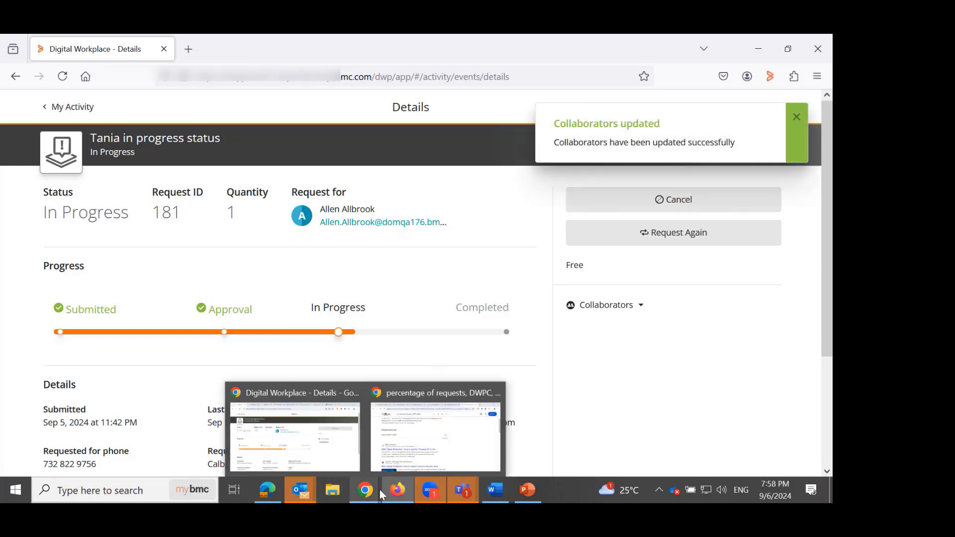
Switch to the Chrome Digital Workplace window, reload the shared request's details, and return to My Activity to check the active events
{"action": "left_click", "coordinate": [329, 446]}
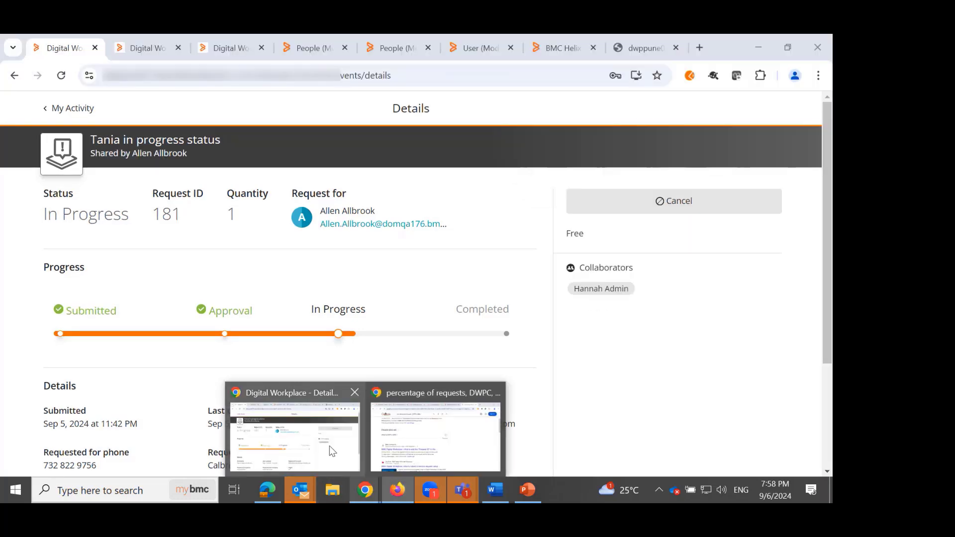
{"action": "left_click", "coordinate": [62, 75]}
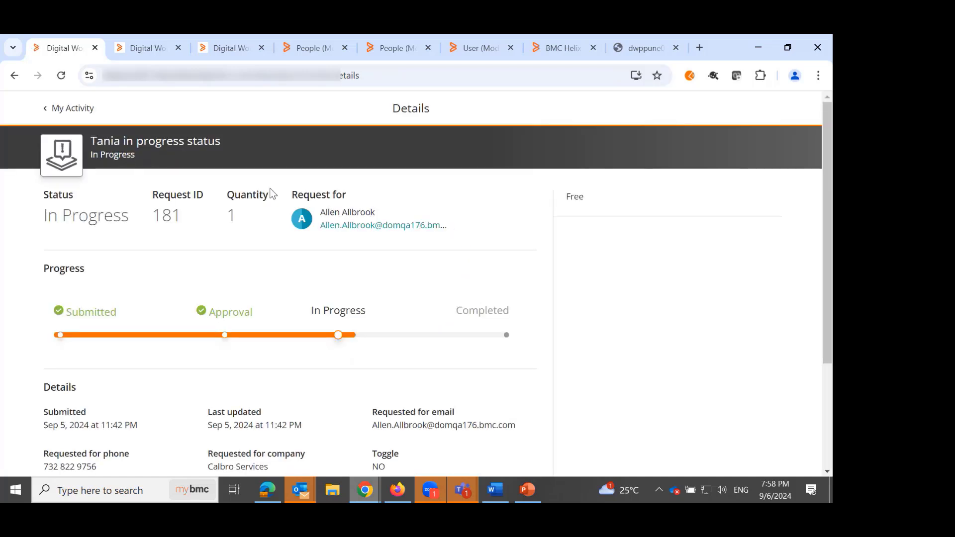
{"action": "left_click", "coordinate": [46, 114]}
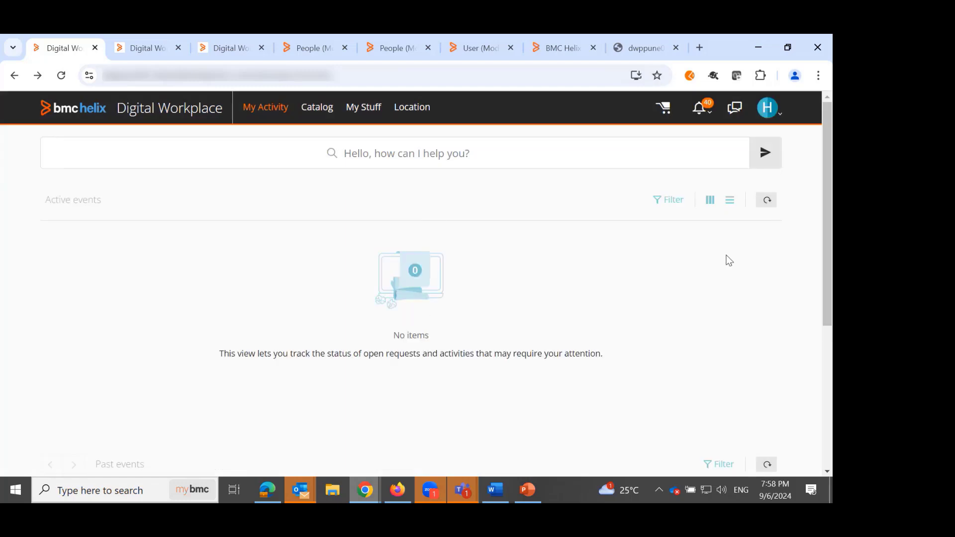
{"action": "scroll", "coordinate": [829, 234], "scroll_direction": "down", "scroll_amount": 1}
{"action": "mouse_move", "coordinate": [829, 234]}
{"action": "left_mouse_down"}
{"action": "mouse_move", "coordinate": [829, 254]}
{"action": "mouse_move", "coordinate": [829, 230]}
{"action": "left_mouse_up"}
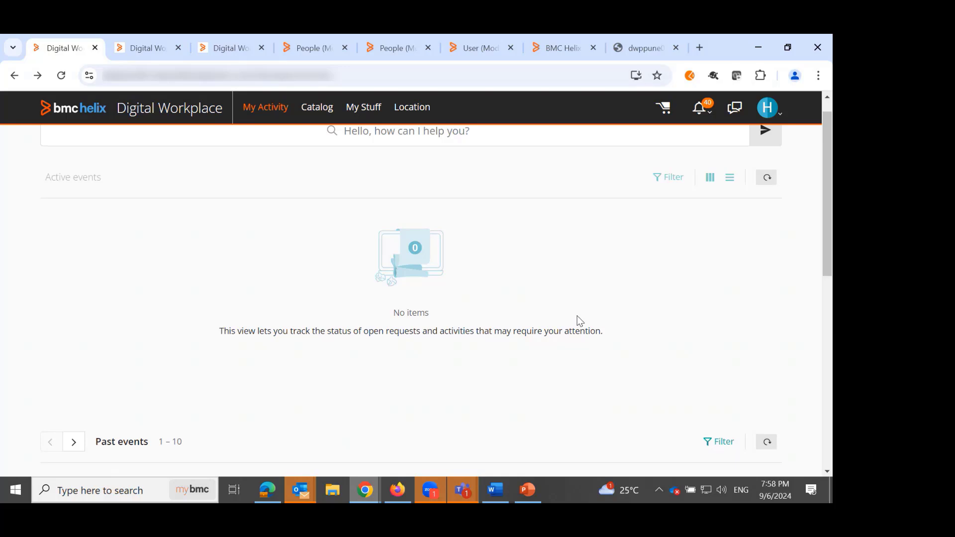
Open the application features list in the configuration area of Digital Workplace administration
{"action": "left_click", "coordinate": [130, 52]}
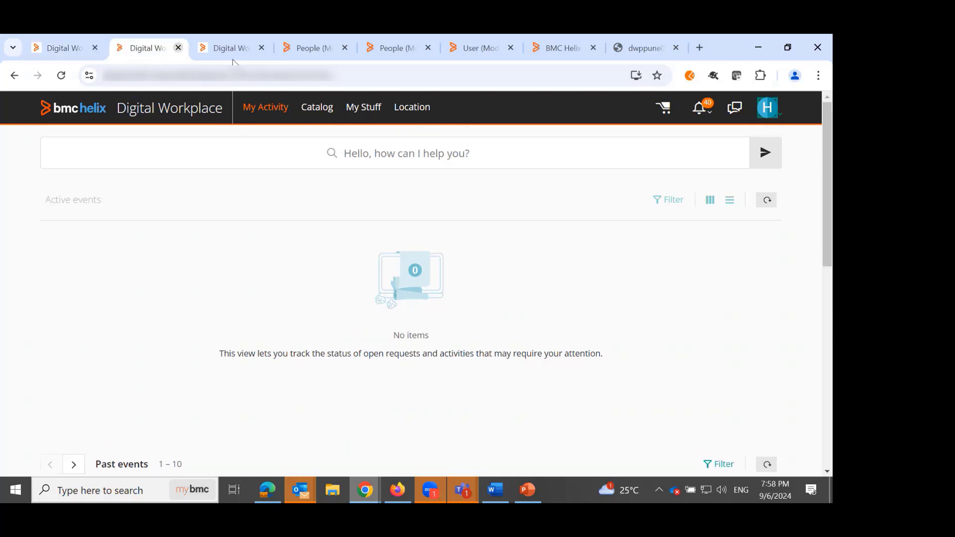
{"action": "left_click", "coordinate": [779, 122]}
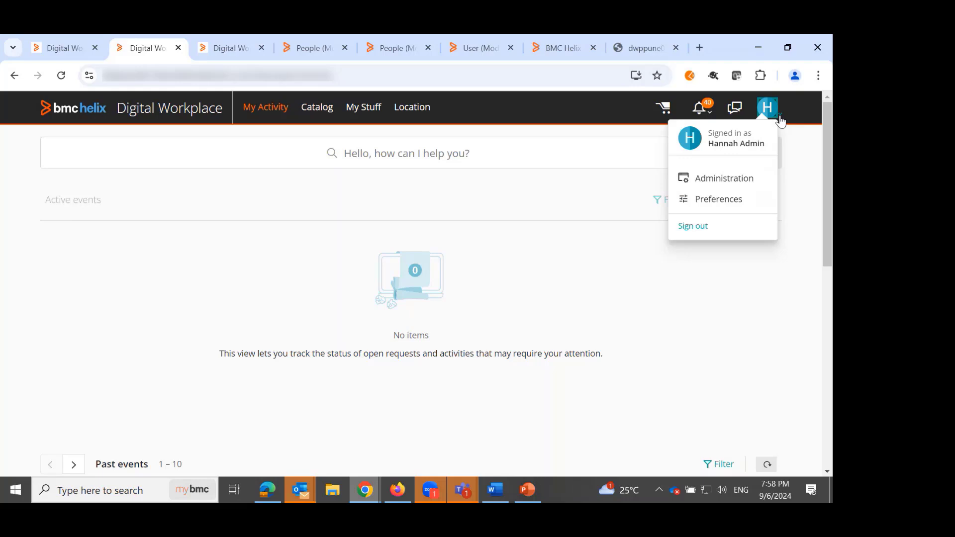
{"action": "left_click", "coordinate": [739, 183]}
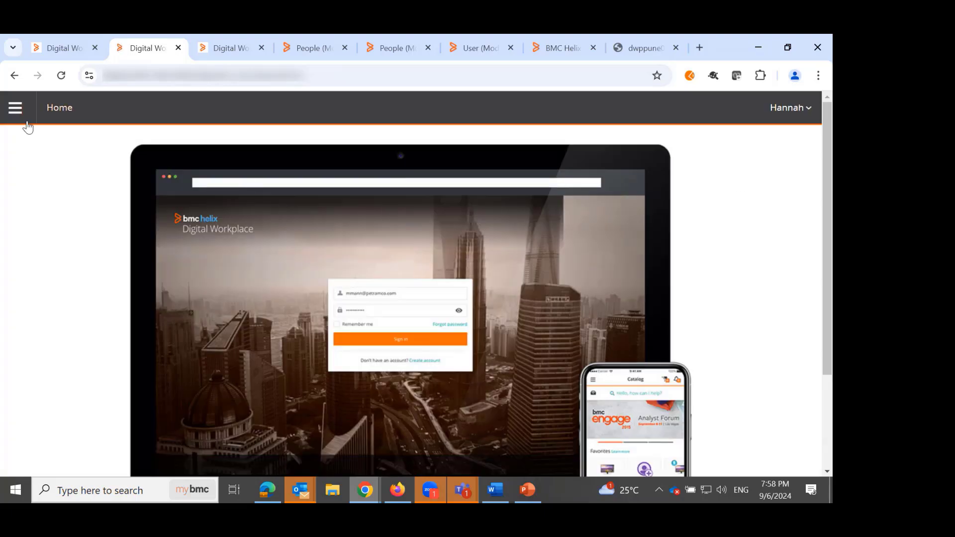
{"action": "left_click", "coordinate": [15, 108]}
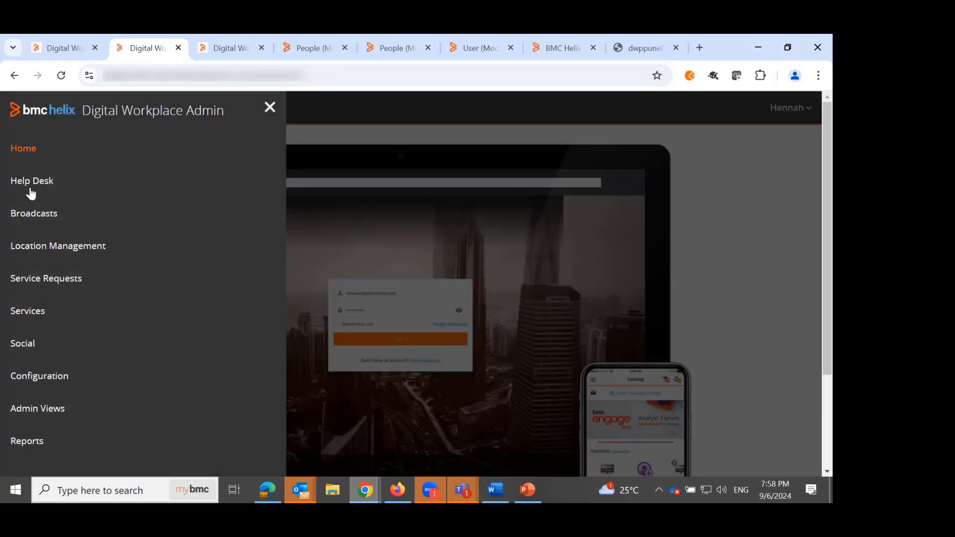
{"action": "left_click", "coordinate": [40, 378]}
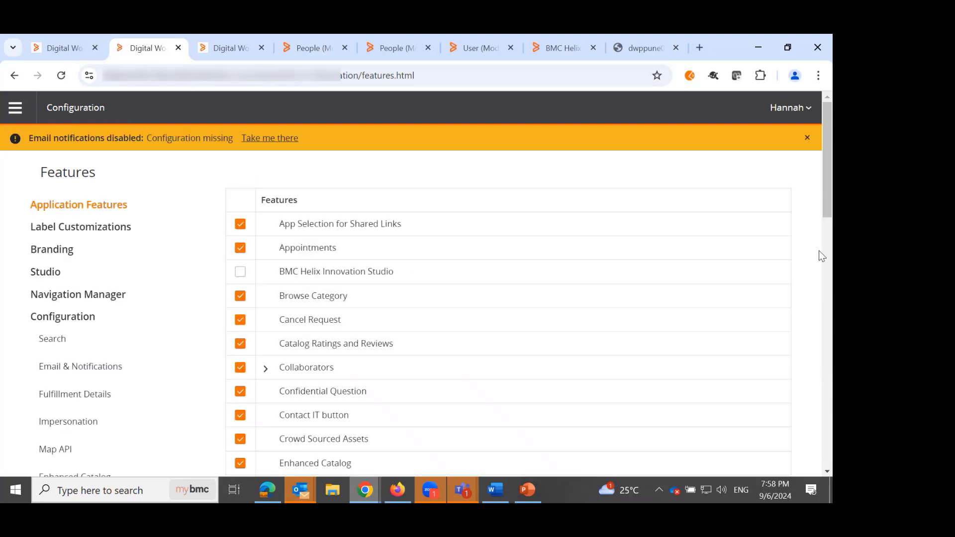
Disable the Collaborators feature in the application features list
{"action": "left_click_drag", "start_coordinate": [829, 195], "coordinate": [829, 233]}
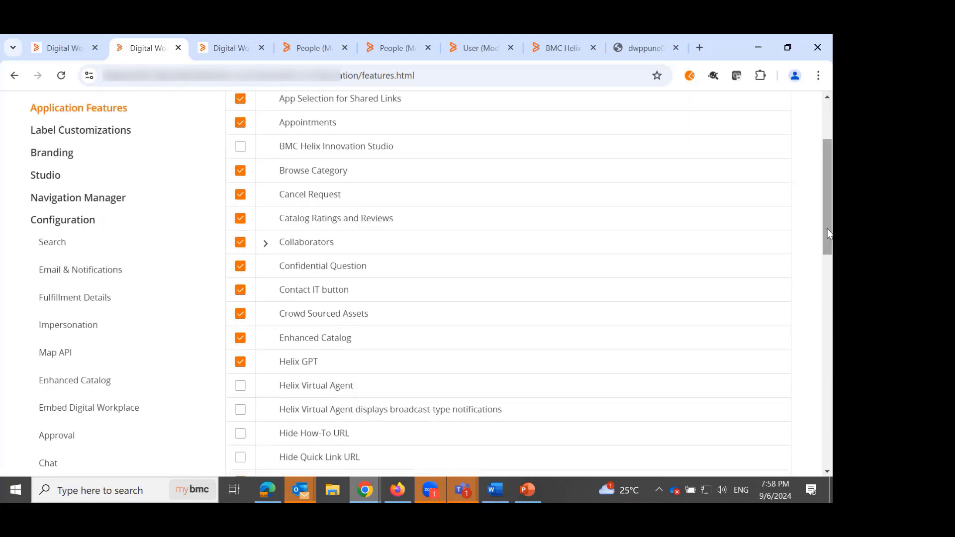
{"action": "left_click", "coordinate": [239, 242]}
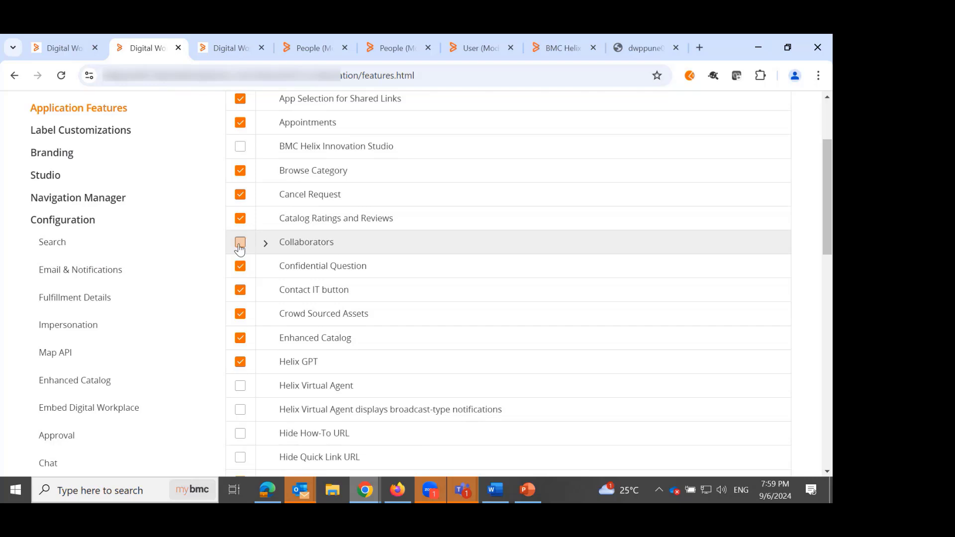
Open the signed-in account's profile preferences, reload the page, and check whether the Collaborators section is offered
{"action": "left_click", "coordinate": [67, 50]}
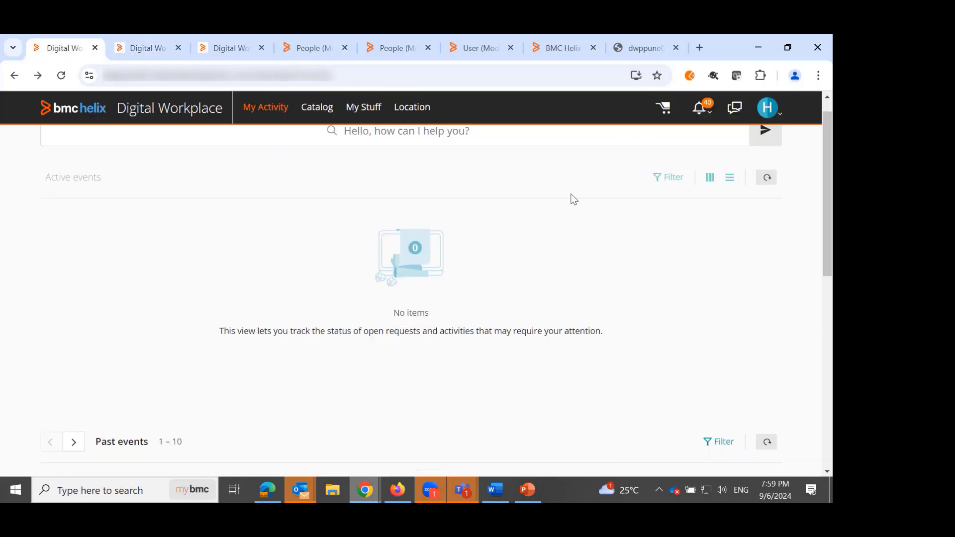
{"action": "left_click", "coordinate": [779, 120]}
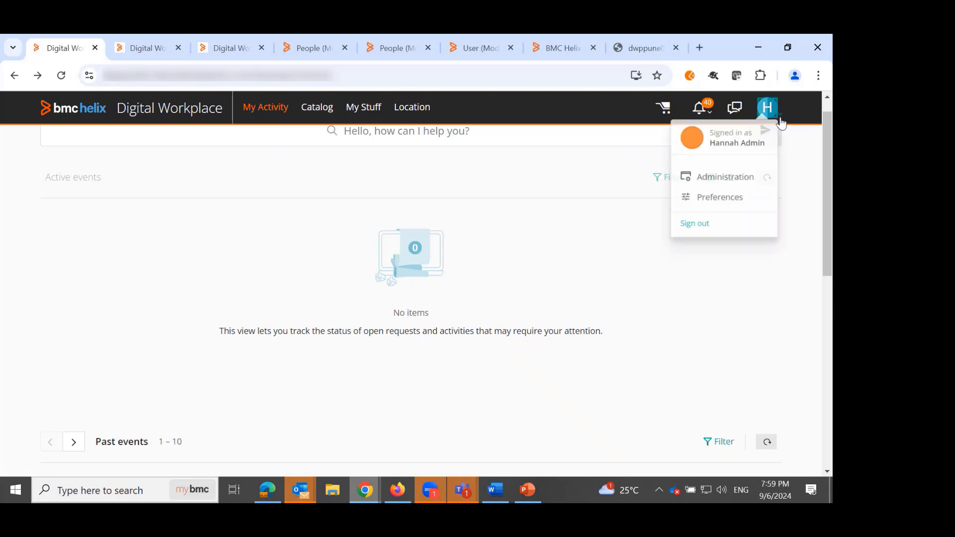
{"action": "left_click", "coordinate": [728, 206]}
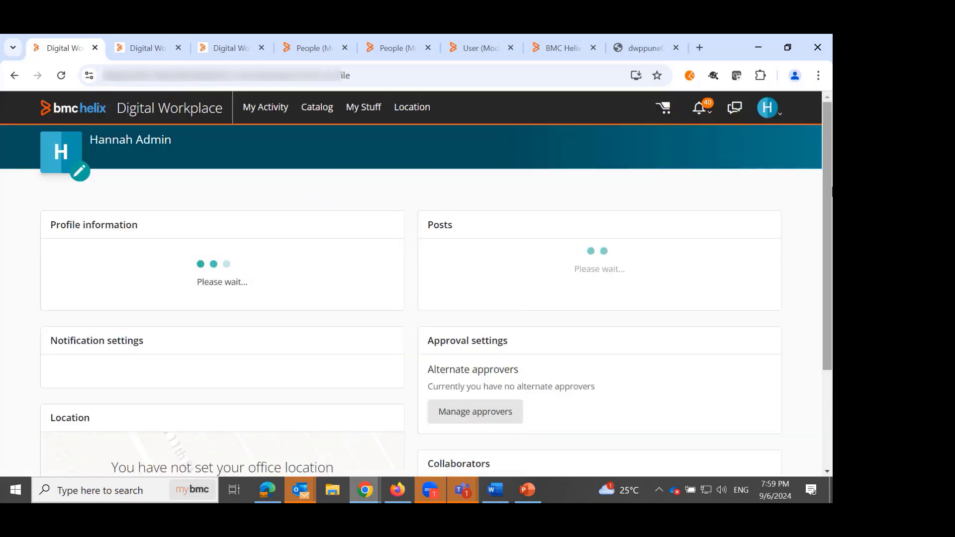
{"action": "scroll", "coordinate": [828, 271], "scroll_direction": "down", "scroll_amount": 5}
{"action": "scroll", "coordinate": [828, 271], "scroll_direction": "up", "scroll_amount": 5}
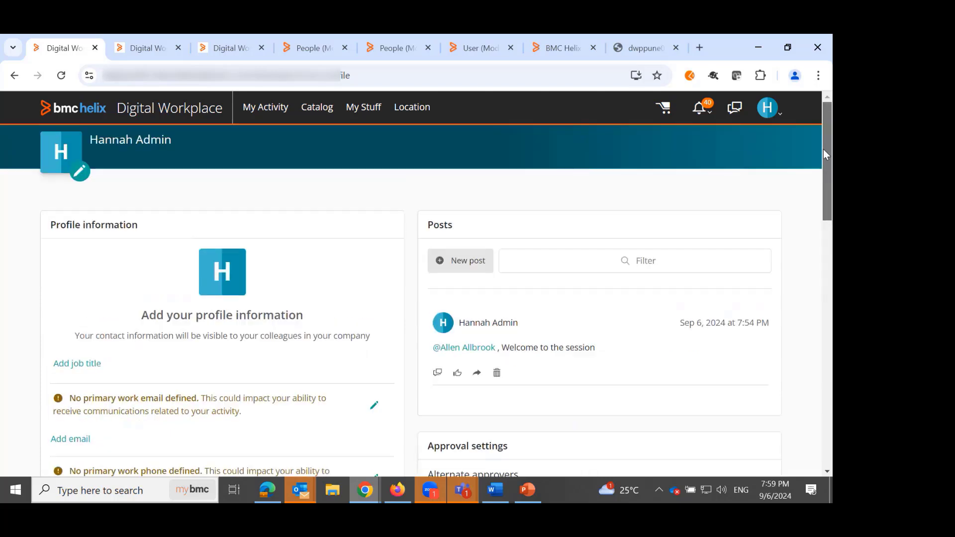
{"action": "left_click", "coordinate": [61, 76]}
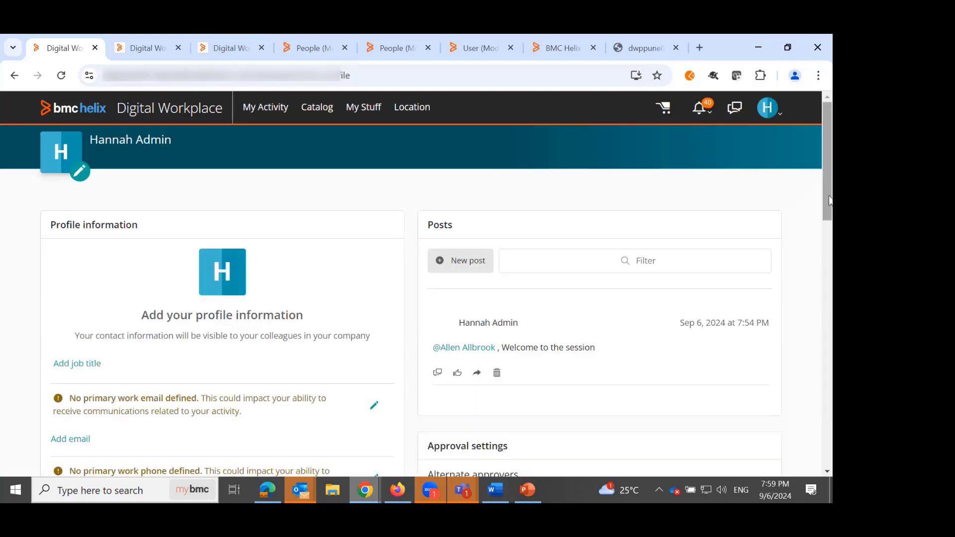
{"action": "scroll", "coordinate": [829, 242], "scroll_direction": "down", "scroll_amount": 3}
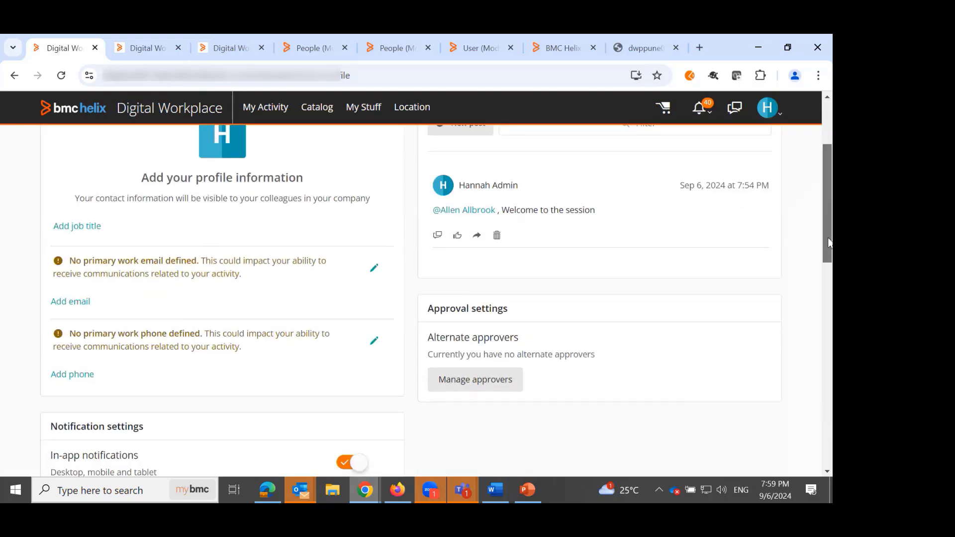
{"action": "left_click_drag", "start_coordinate": [828, 243], "coordinate": [830, 290]}
{"action": "left_click_drag", "start_coordinate": [830, 288], "coordinate": [828, 233]}
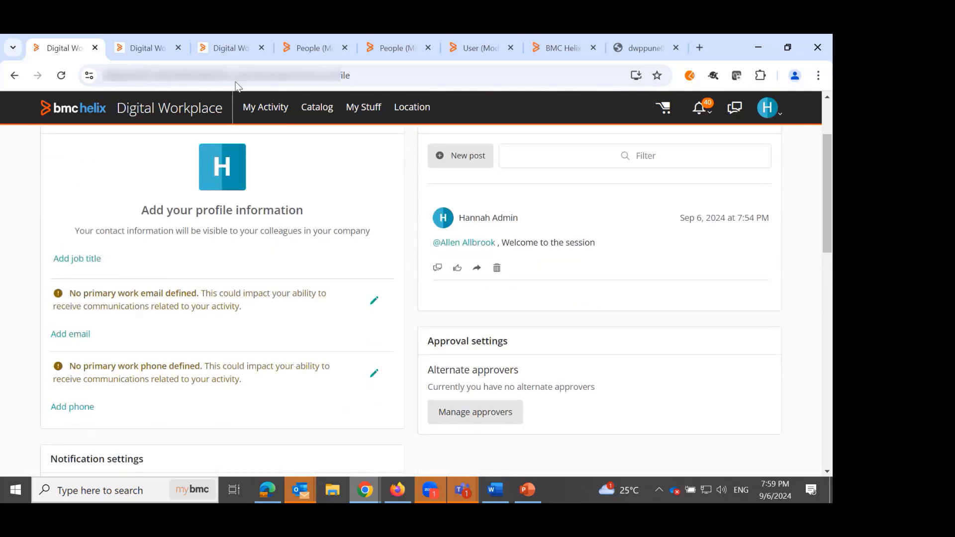
Re-enable the Collaborators feature in the administration's application features
{"action": "left_click", "coordinate": [154, 48]}
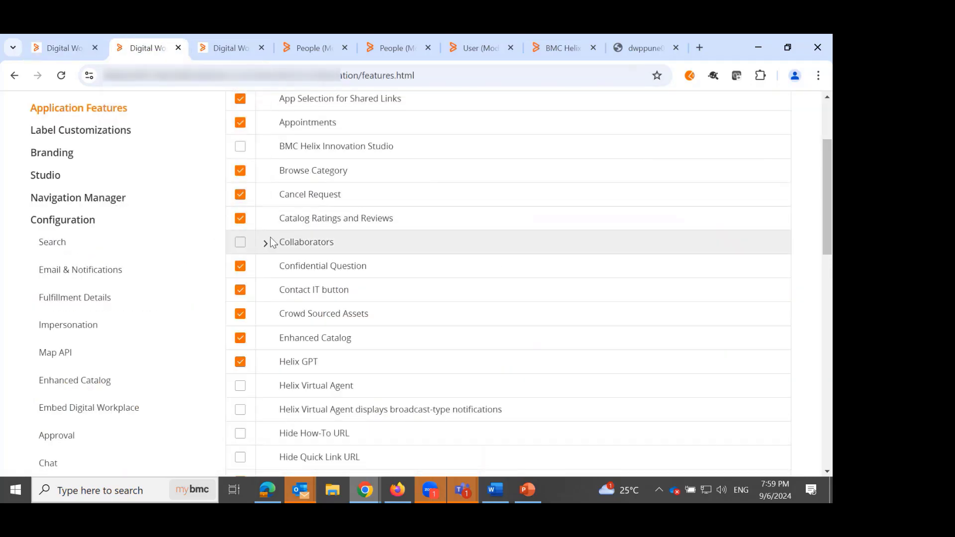
{"action": "left_click", "coordinate": [241, 244]}
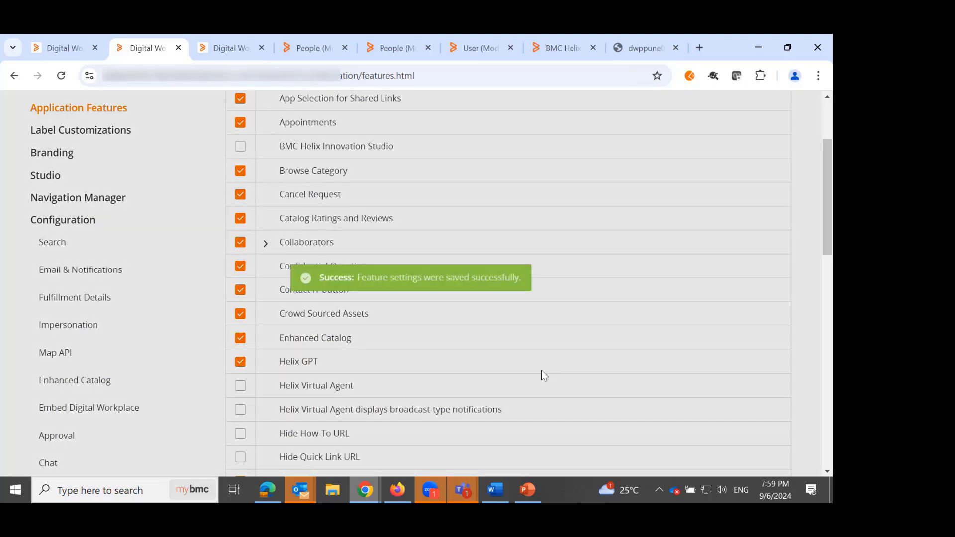
Check the in-app notifications option in the profile's notification settings and disable the In-app Notifications feature in administration
{"action": "left_click_drag", "start_coordinate": [827, 200], "coordinate": [827, 261]}
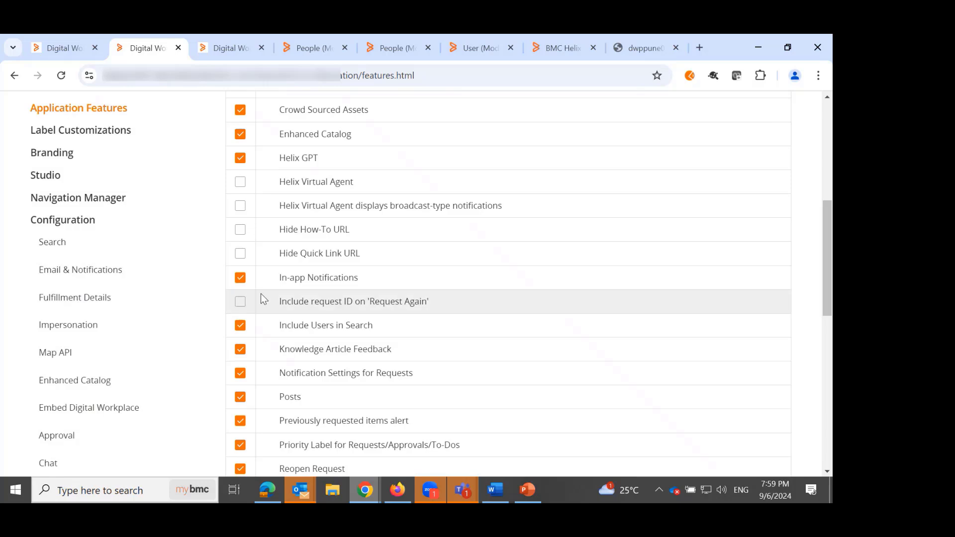
{"action": "left_click", "coordinate": [44, 48]}
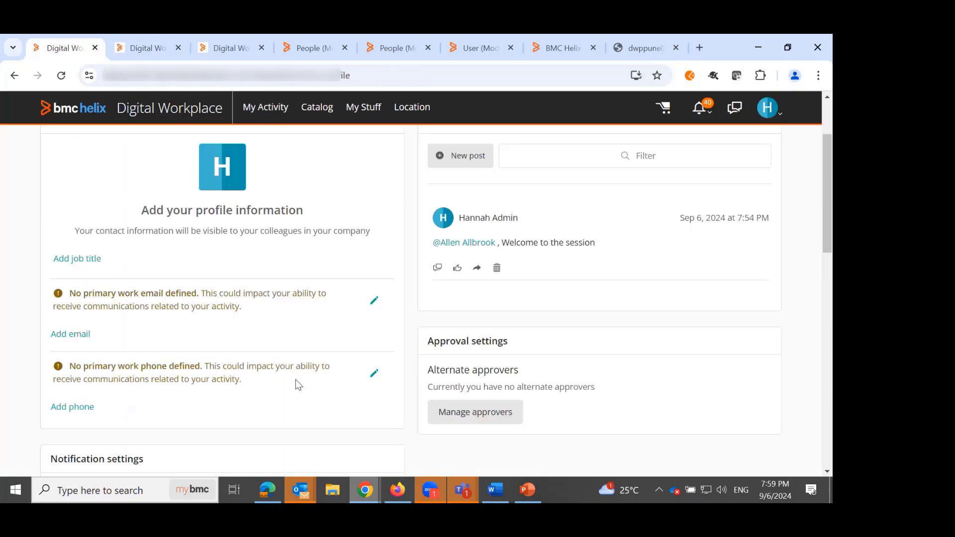
{"action": "scroll", "coordinate": [297, 385], "scroll_direction": "down", "scroll_amount": 5}
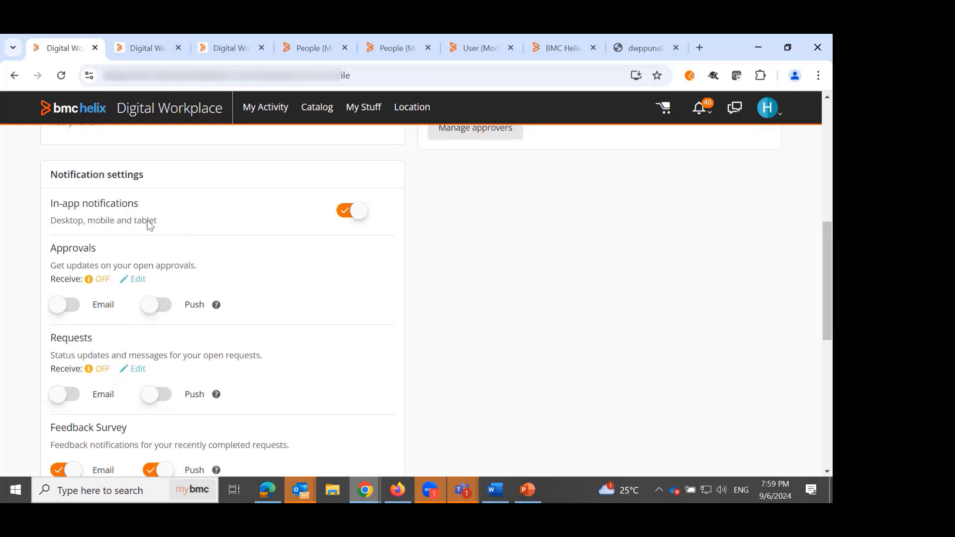
{"action": "left_click", "coordinate": [145, 48]}
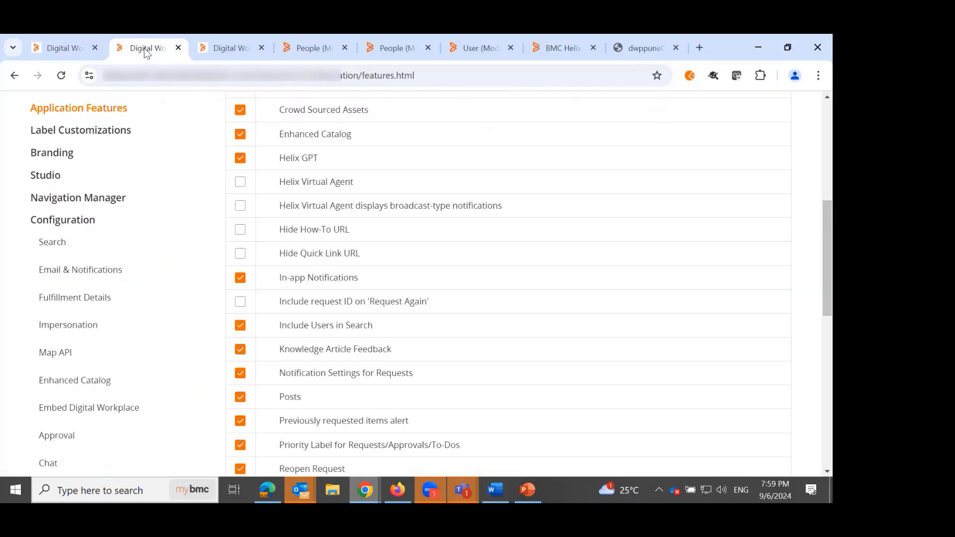
{"action": "left_click", "coordinate": [241, 278]}
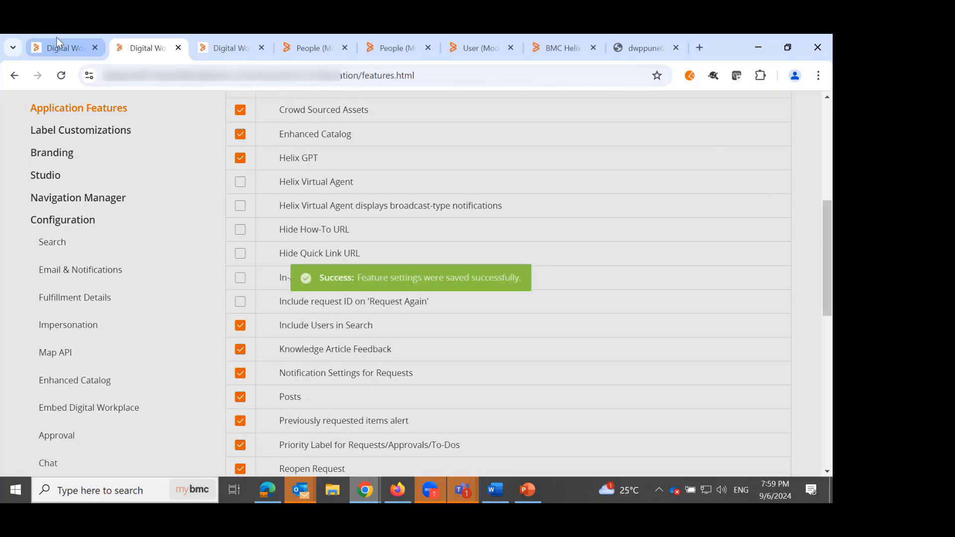
Reload the profile page and examine its notification settings for the in-app notifications option
{"action": "left_click", "coordinate": [58, 44]}
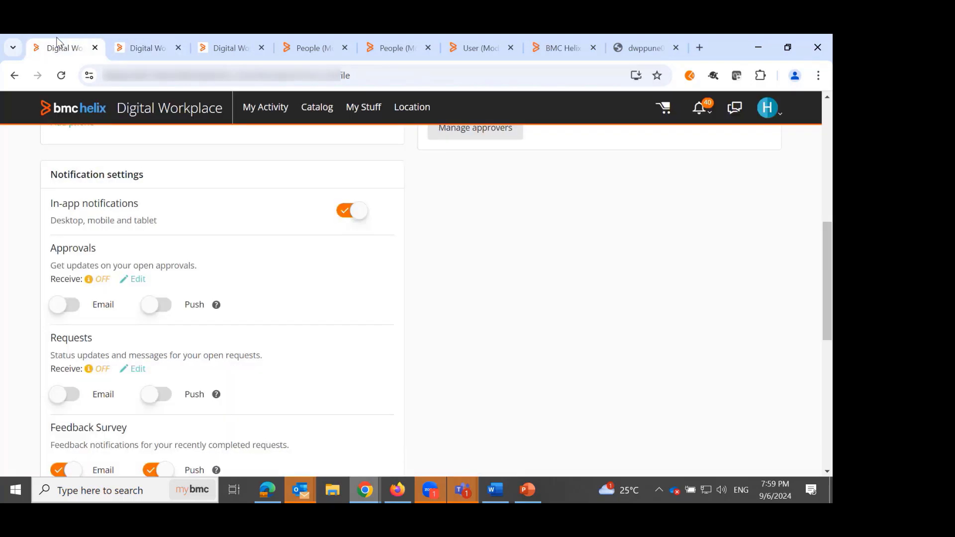
{"action": "left_click", "coordinate": [61, 76]}
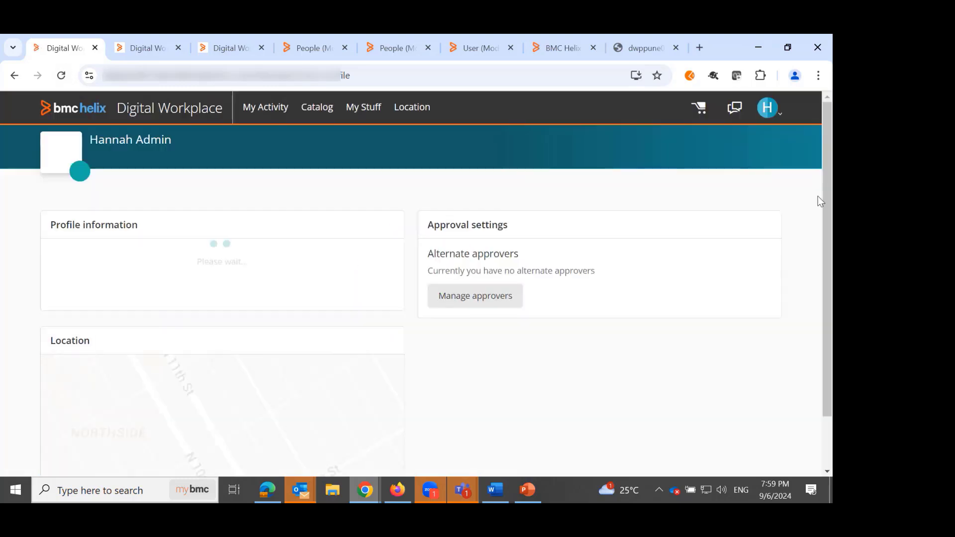
{"action": "left_click_drag", "start_coordinate": [828, 201], "coordinate": [830, 325]}
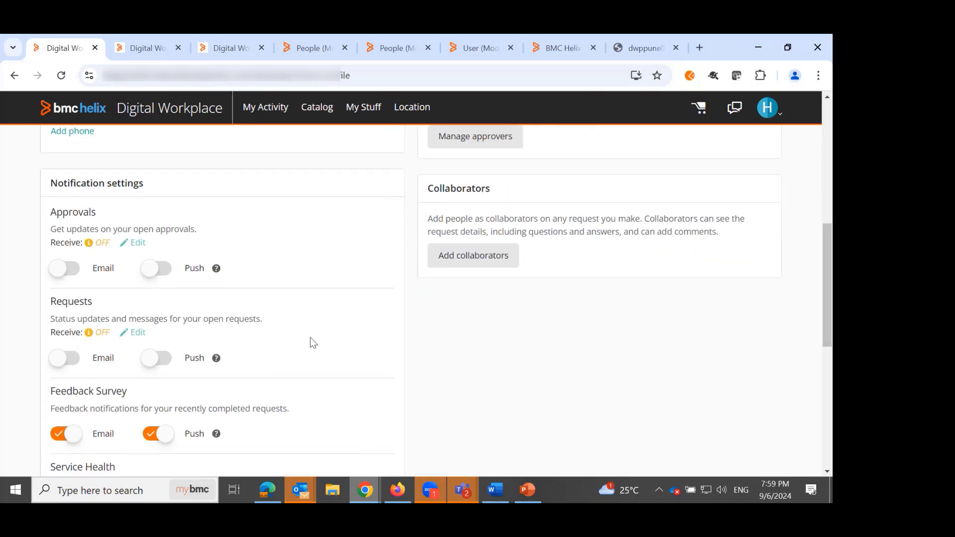
Re-enable the In-app Notifications feature in administration and review the remaining entries in the features list
{"action": "left_click", "coordinate": [143, 48]}
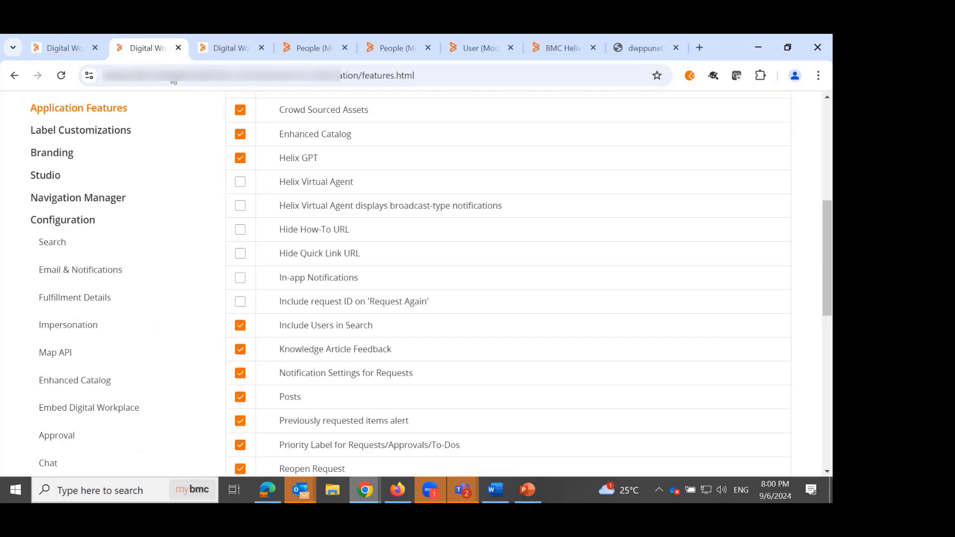
{"action": "left_click", "coordinate": [241, 278]}
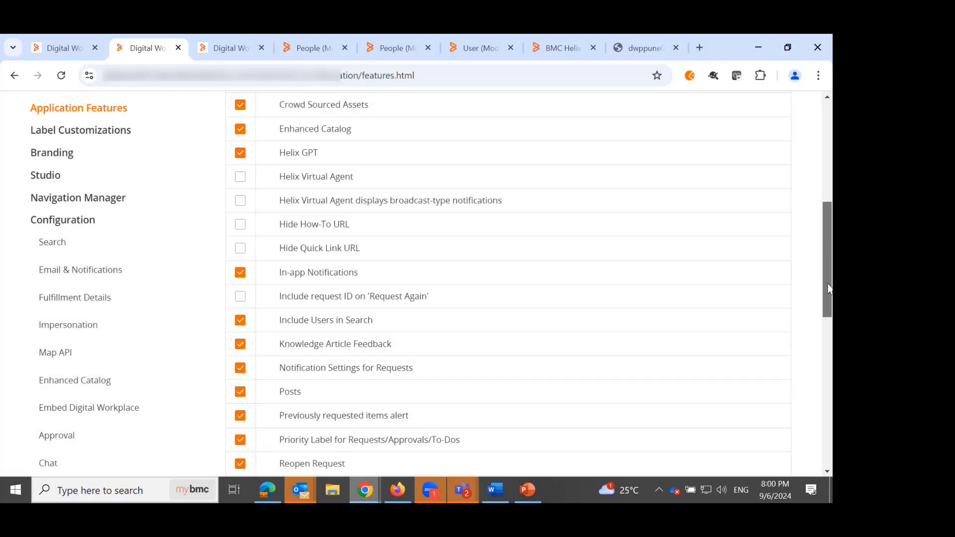
{"action": "scroll", "coordinate": [827, 297], "scroll_direction": "down", "scroll_amount": 1}
{"action": "left_click_drag", "start_coordinate": [828, 299], "coordinate": [824, 333]}
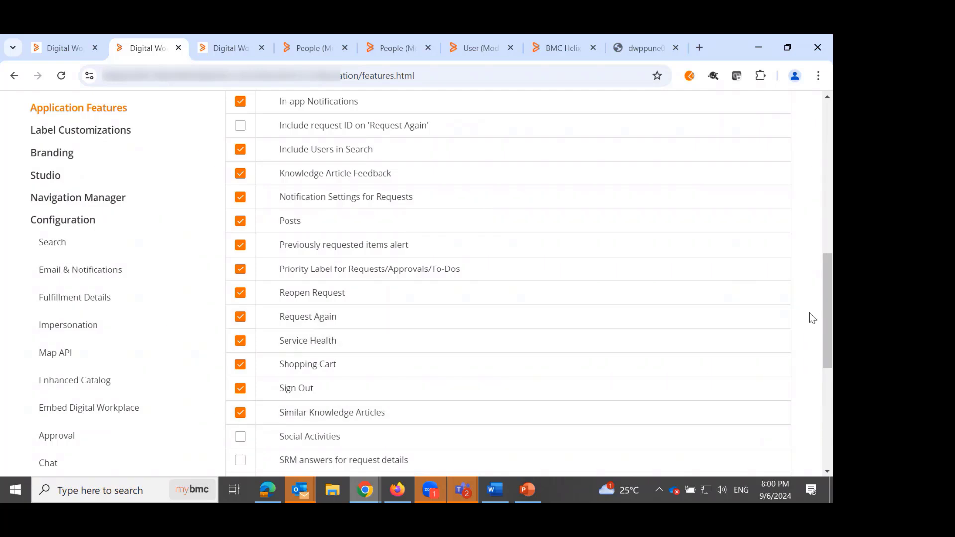
{"action": "left_click_drag", "start_coordinate": [827, 317], "coordinate": [826, 344]}
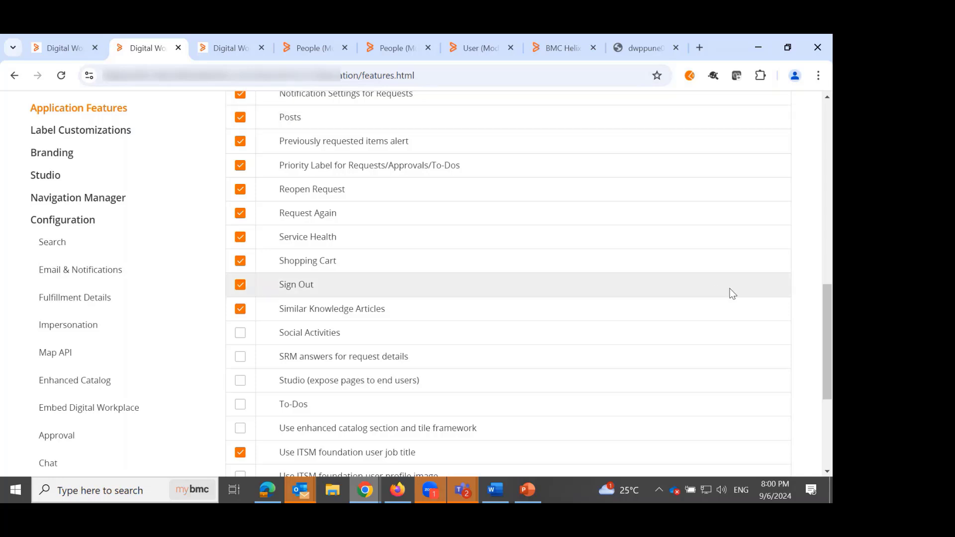
{"action": "mouse_move", "coordinate": [826, 315]}
{"action": "left_mouse_down"}
{"action": "mouse_move", "coordinate": [827, 343]}
{"action": "mouse_move", "coordinate": [824, 298]}
{"action": "left_mouse_up"}
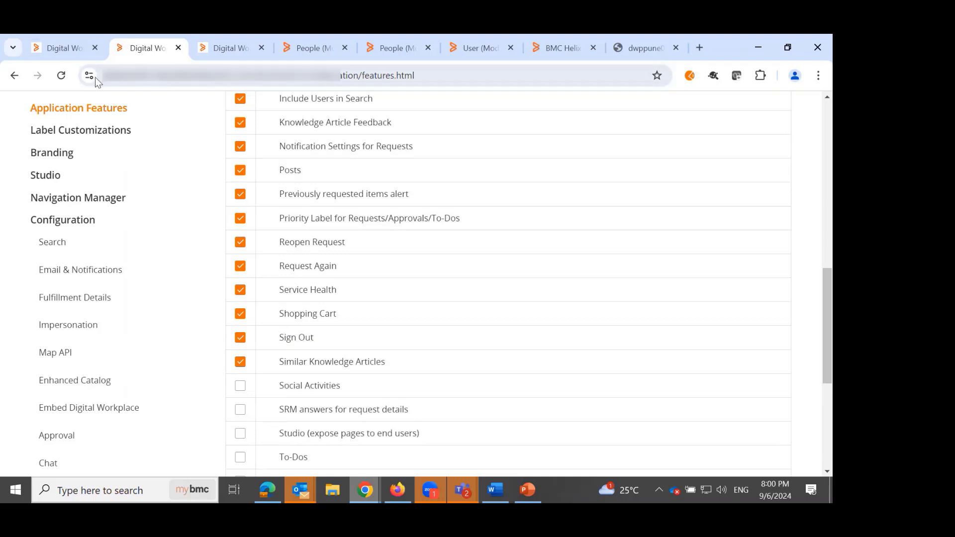
Reload the Digital Workplace profile page and examine the in-app, approvals, requests and other notification settings
{"action": "left_click", "coordinate": [62, 47]}
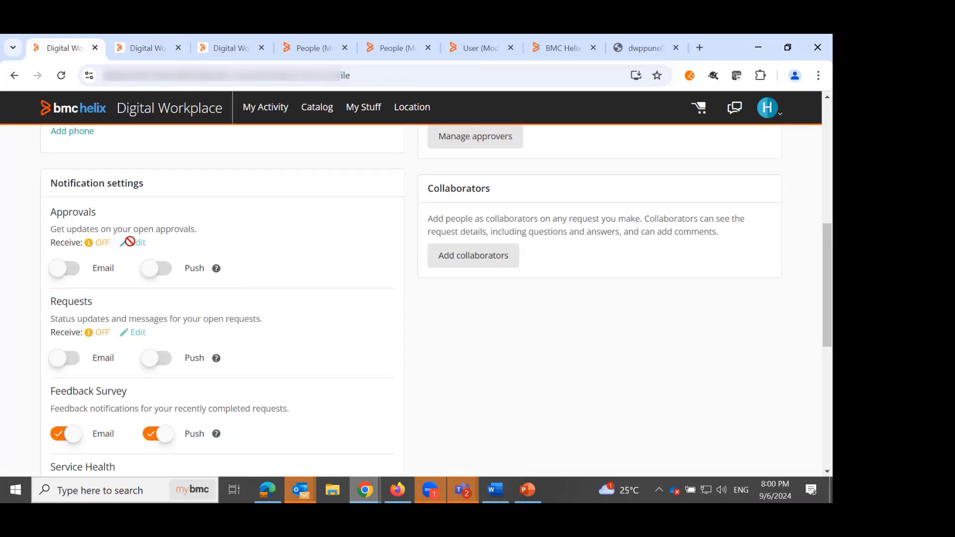
{"action": "left_click", "coordinate": [61, 76]}
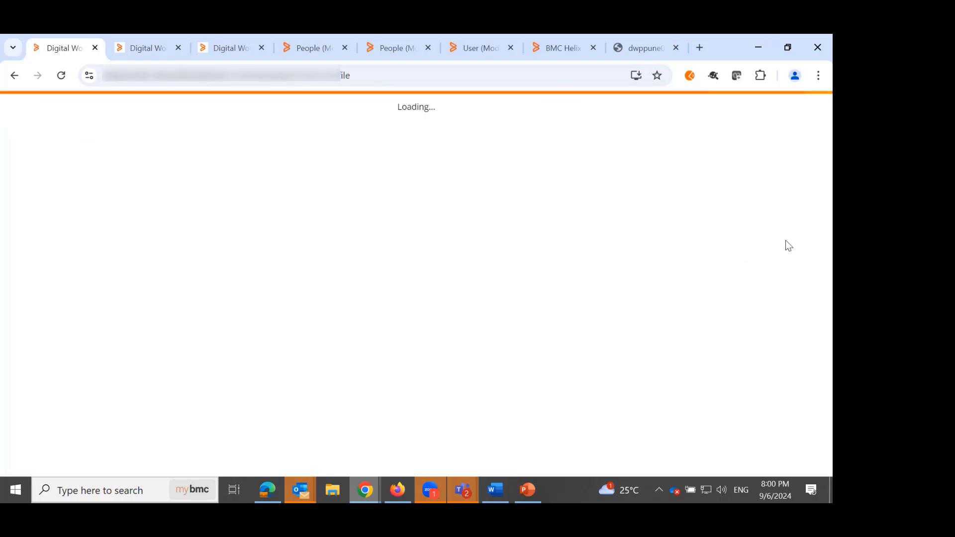
{"action": "left_click_drag", "start_coordinate": [829, 206], "coordinate": [830, 343]}
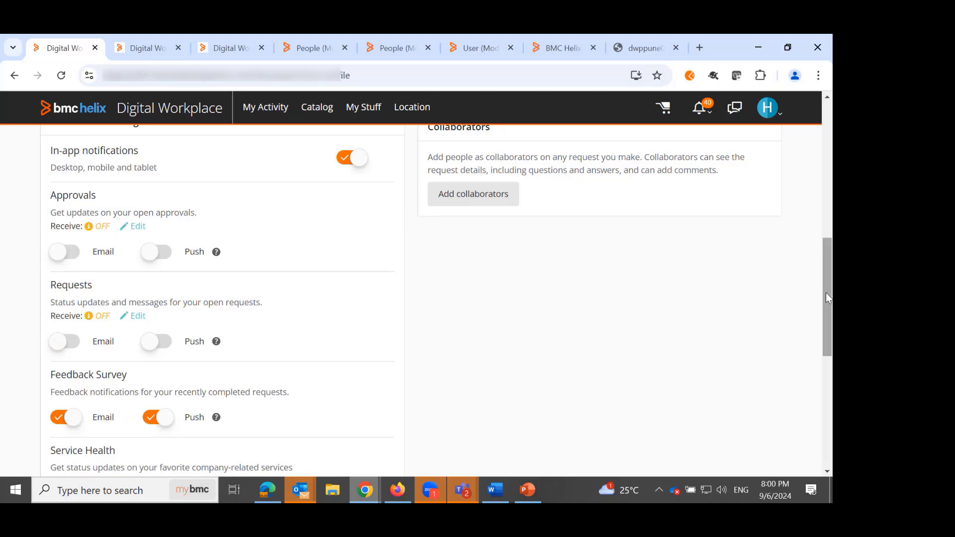
{"action": "left_click_drag", "start_coordinate": [825, 292], "coordinate": [826, 326]}
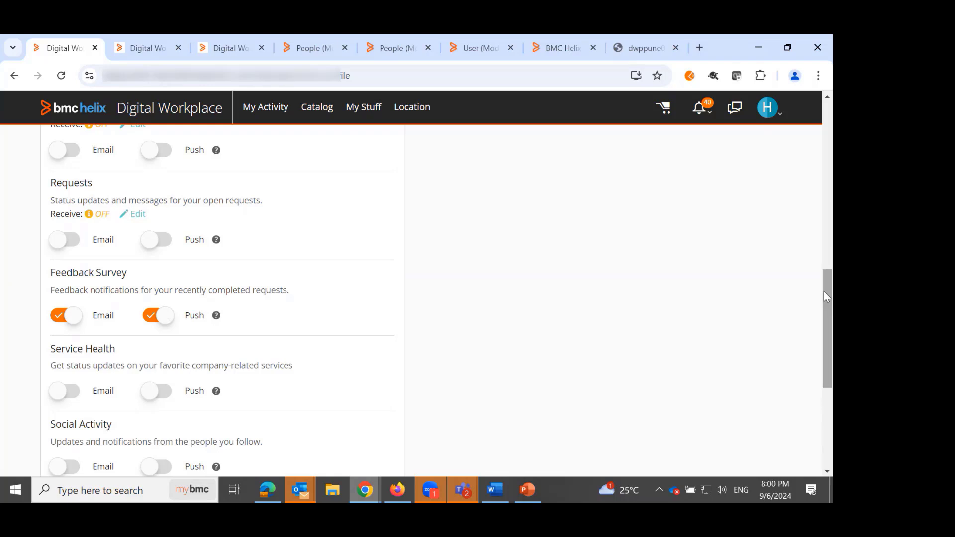
{"action": "left_click_drag", "start_coordinate": [824, 291], "coordinate": [824, 315]}
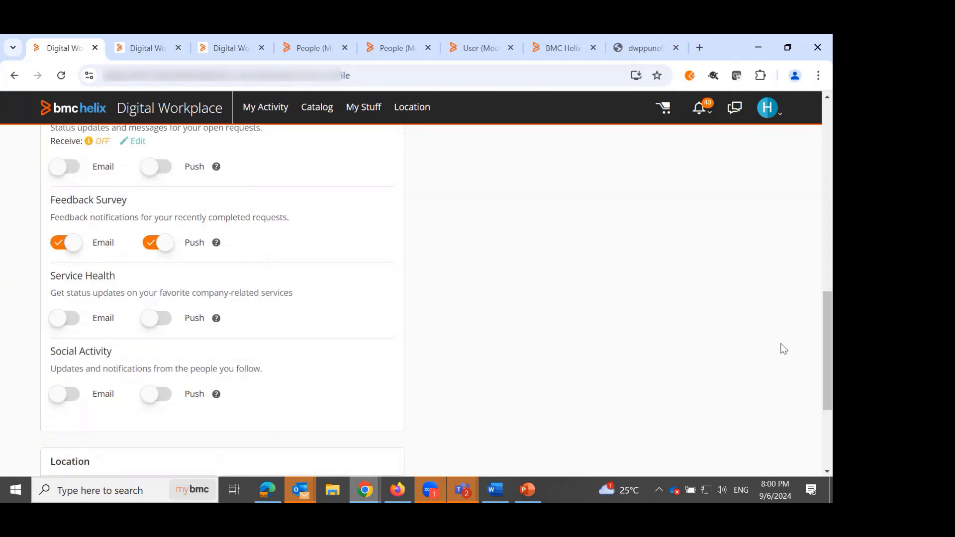
{"action": "left_click_drag", "start_coordinate": [829, 345], "coordinate": [820, 282]}
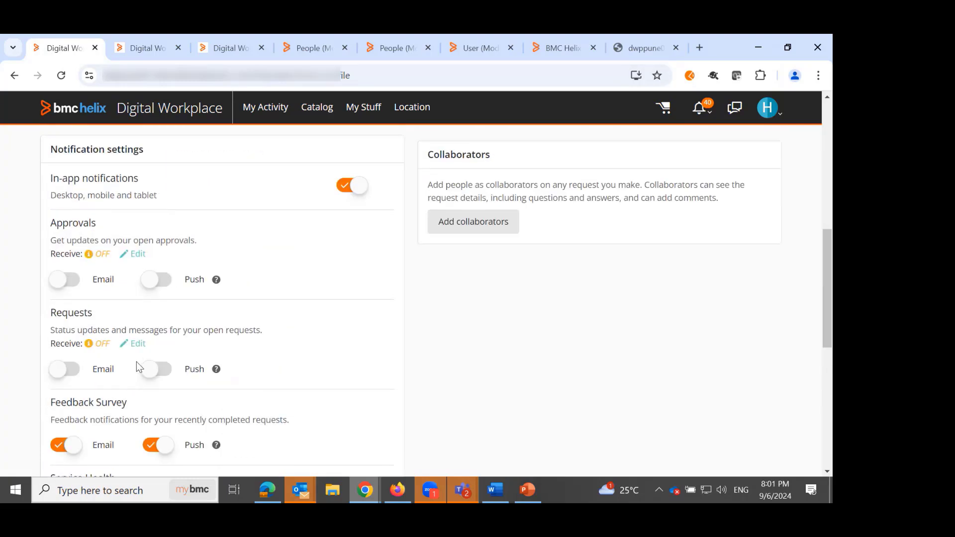
Turn on push notifications for Requests in the profile and review the selectable request notification types without changing them
{"action": "left_click", "coordinate": [154, 370]}
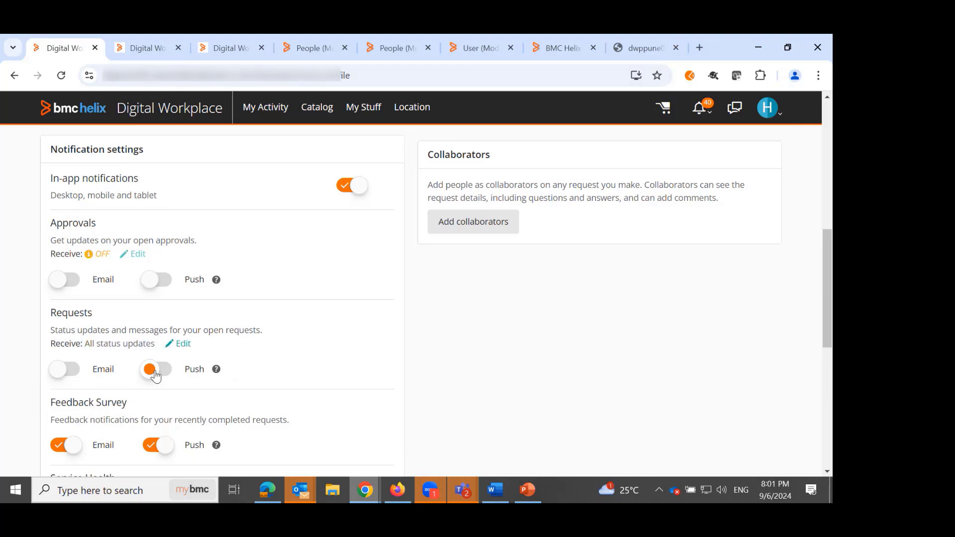
{"action": "left_click", "coordinate": [182, 346]}
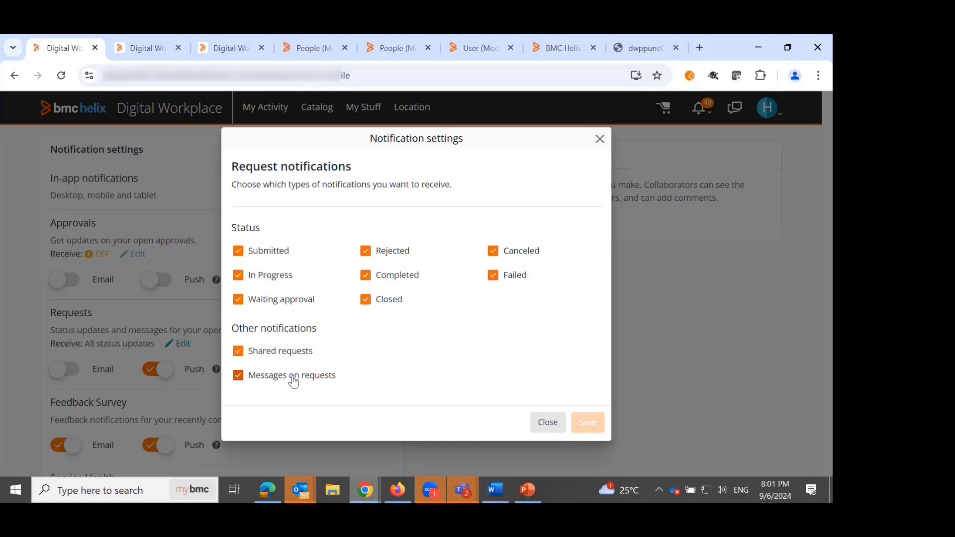
{"action": "left_click", "coordinate": [599, 139]}
Switch to the requester's Firefox session and open the MyIT Appointment request's details from My Activity to review its comments
{"action": "mouse_move", "coordinate": [400, 493]}
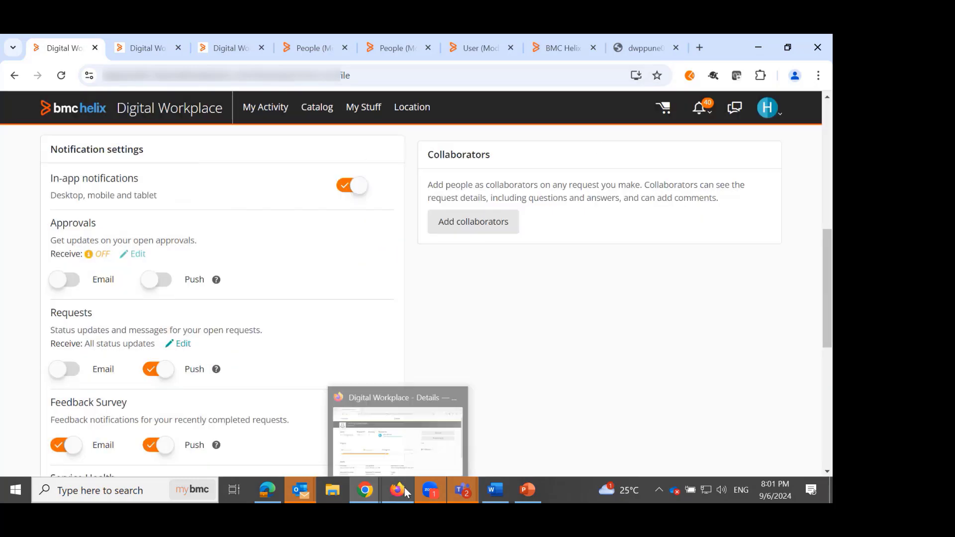
{"action": "left_click", "coordinate": [399, 459]}
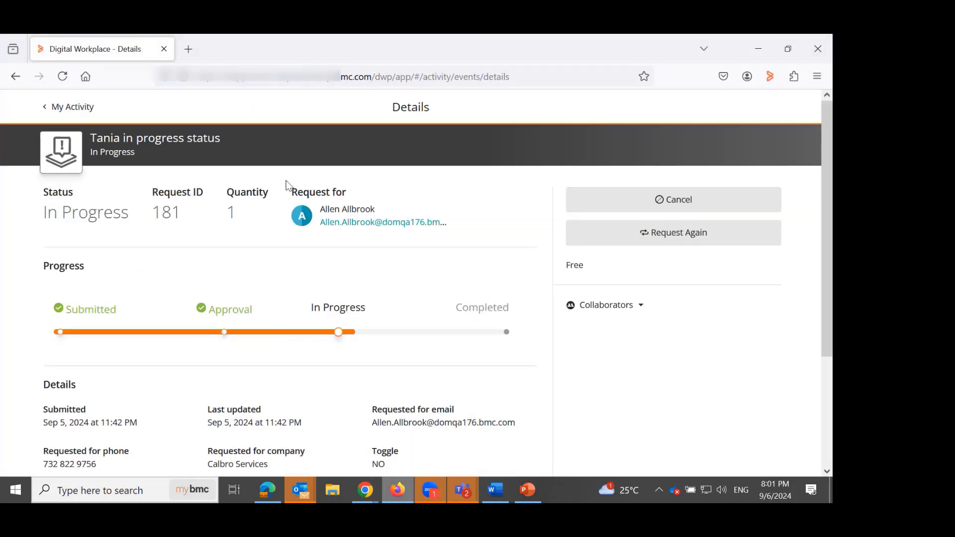
{"action": "left_click", "coordinate": [46, 111]}
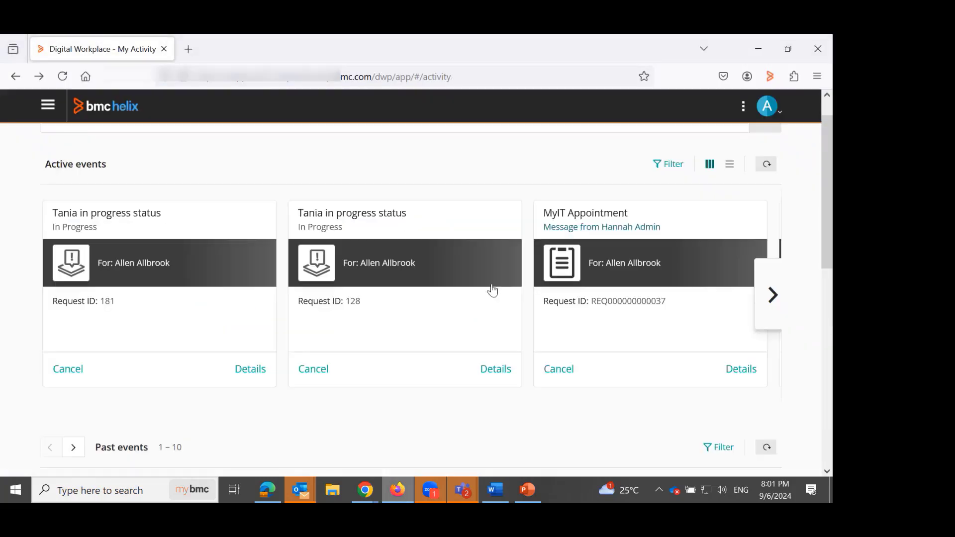
{"action": "left_click", "coordinate": [646, 315]}
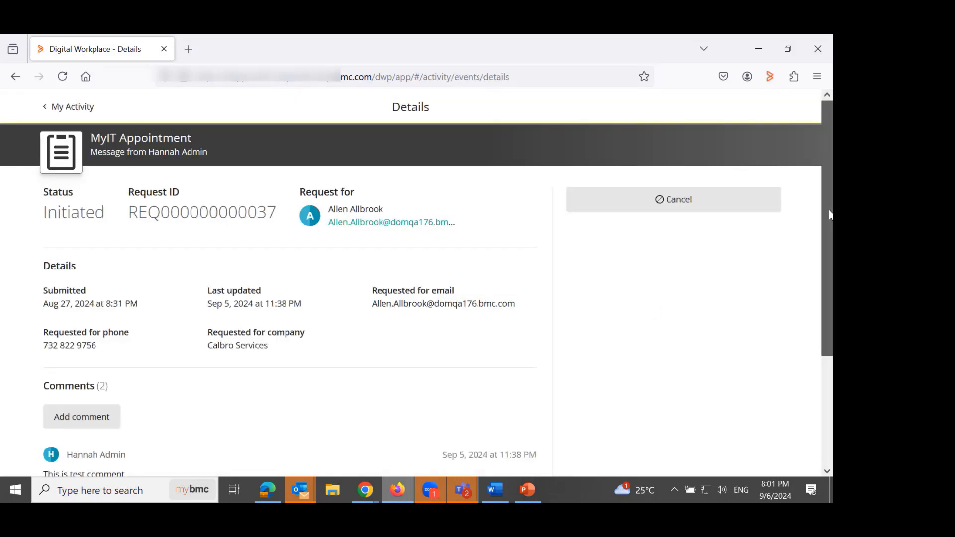
{"action": "left_click_drag", "start_coordinate": [831, 216], "coordinate": [831, 224]}
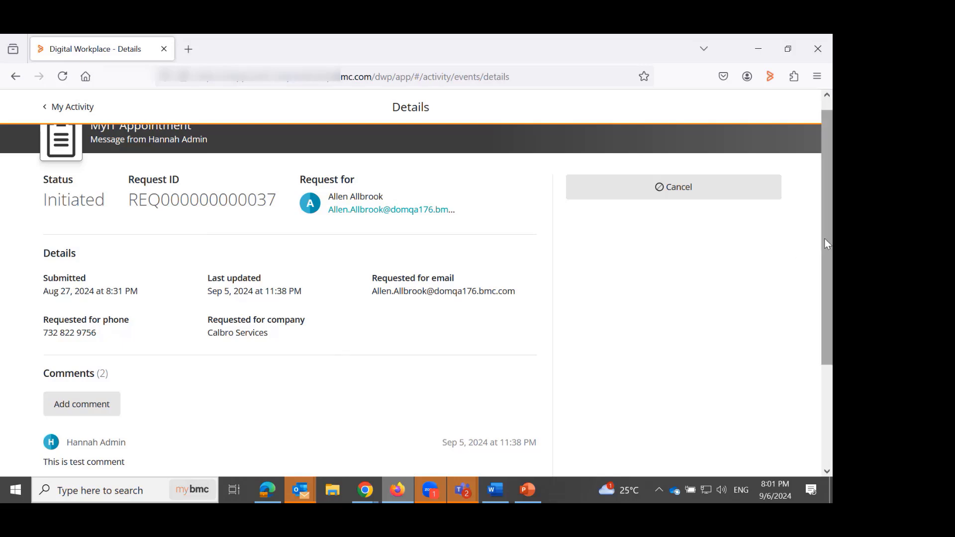
{"action": "left_click_drag", "start_coordinate": [825, 238], "coordinate": [824, 313]}
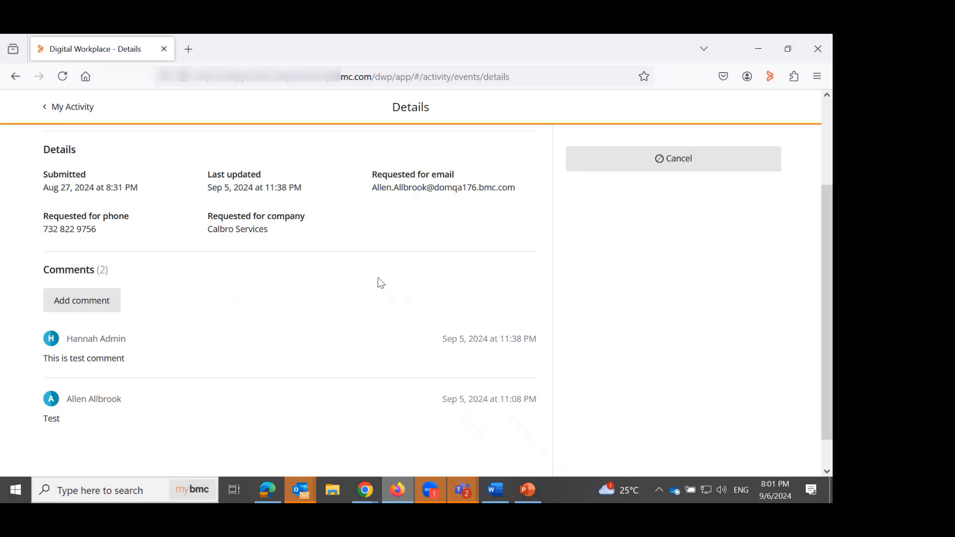
Switch to the BMC Helix ITSM incident in Chrome, enter the work info note "Comment added on 6th Sept" and set view access to Public
{"action": "mouse_move", "coordinate": [365, 493]}
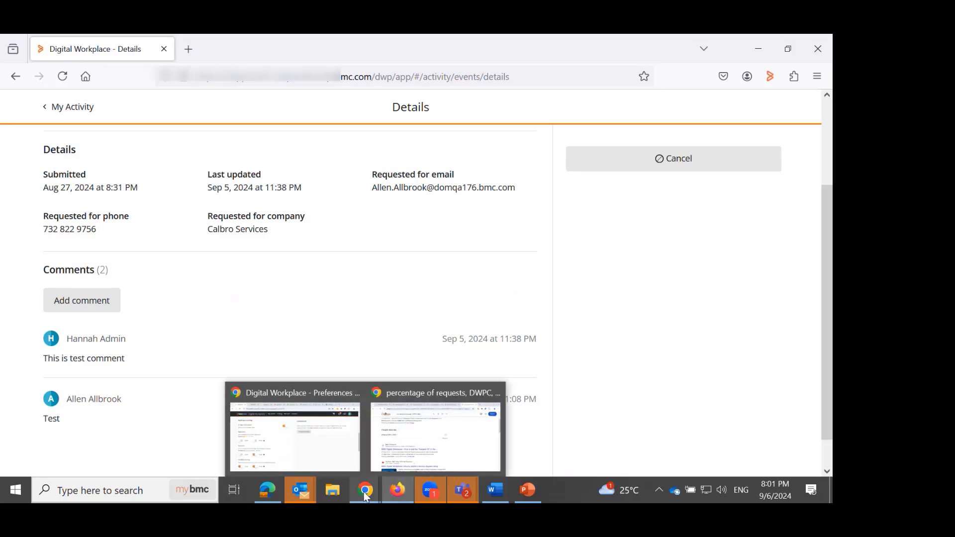
{"action": "left_click", "coordinate": [325, 462]}
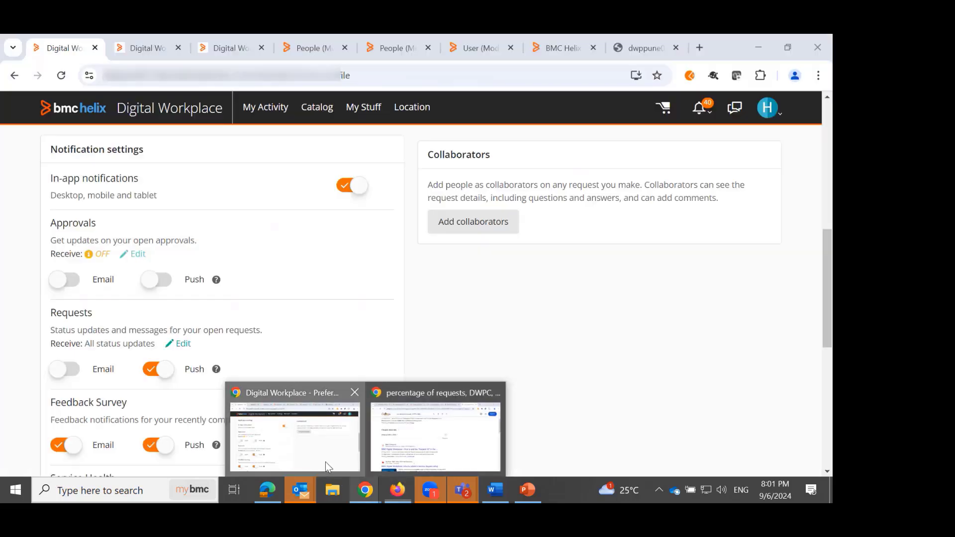
{"action": "left_click", "coordinate": [559, 50]}
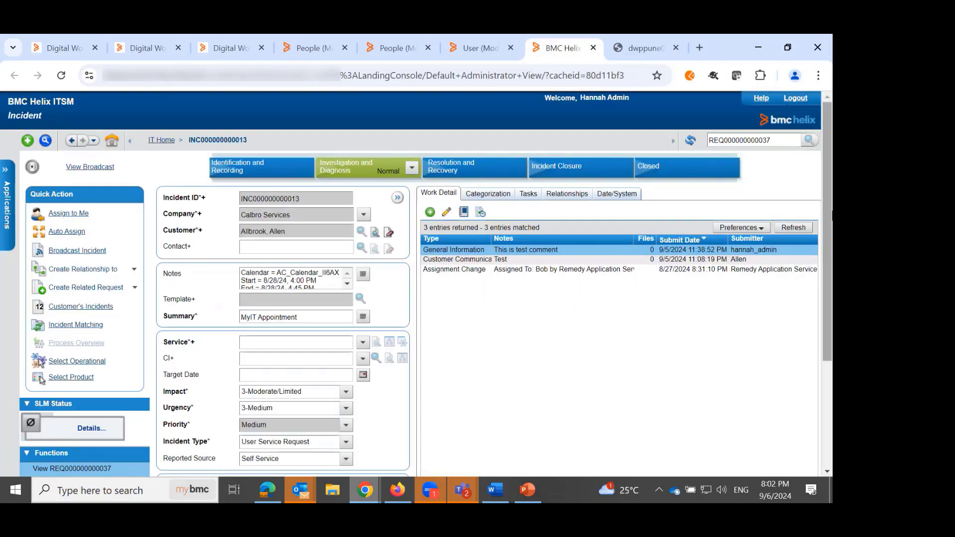
{"action": "scroll", "coordinate": [829, 214], "scroll_direction": "down", "scroll_amount": 3}
{"action": "left_click", "coordinate": [582, 438]}
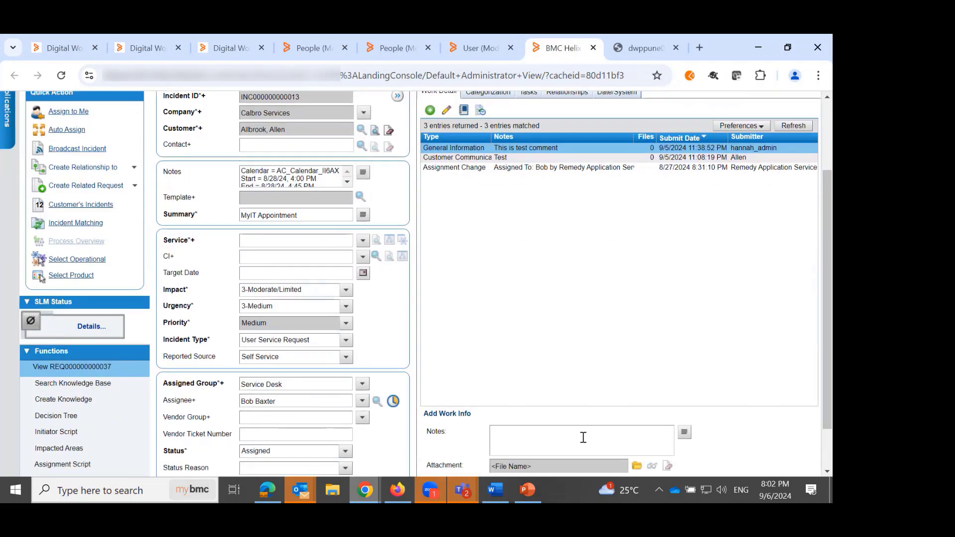
{"action": "type", "text": "Comment added on 6th Sept"}
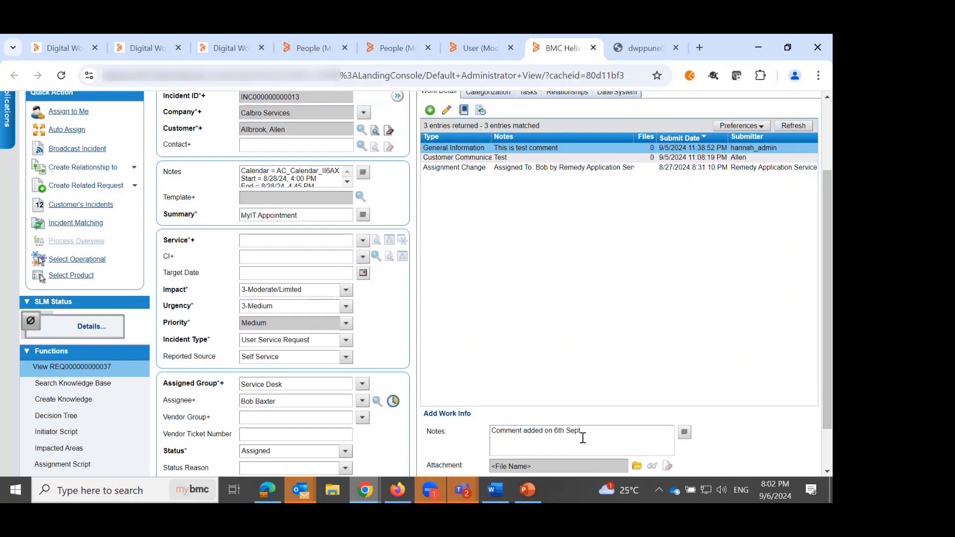
{"action": "scroll", "coordinate": [498, 428], "scroll_direction": "down", "scroll_amount": 2}
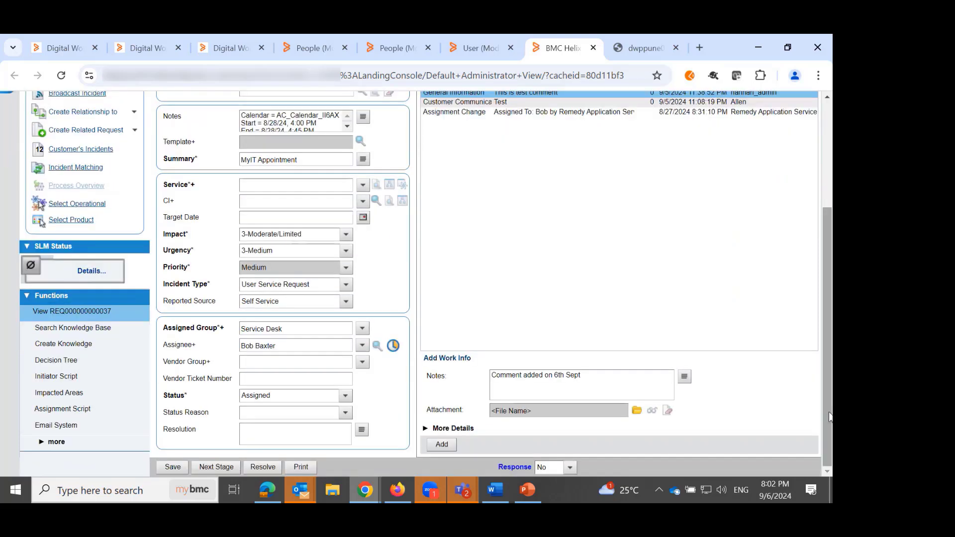
{"action": "left_click", "coordinate": [447, 427]}
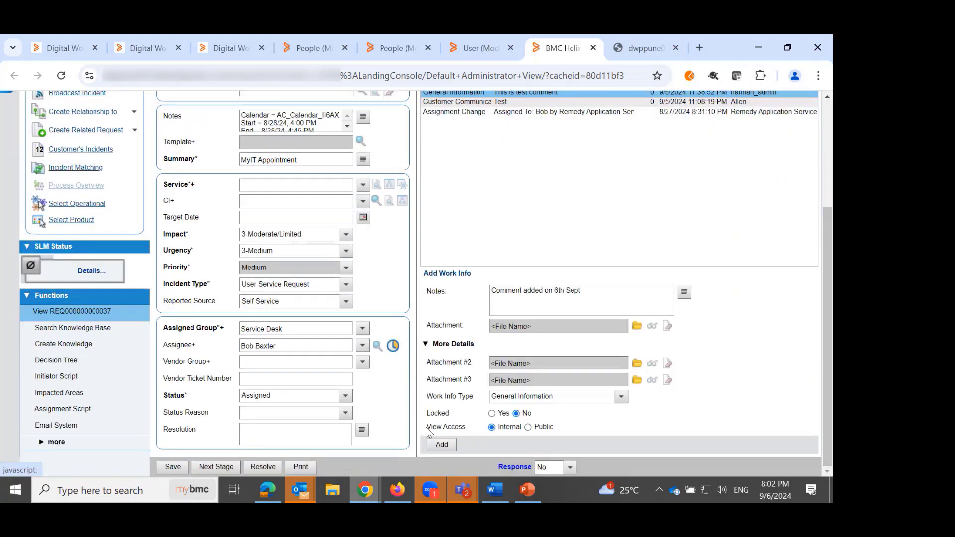
{"action": "left_click", "coordinate": [528, 426]}
Switch to the requester's Firefox session and check the push setting and request notification types in the profile preferences
{"action": "mouse_move", "coordinate": [370, 500]}
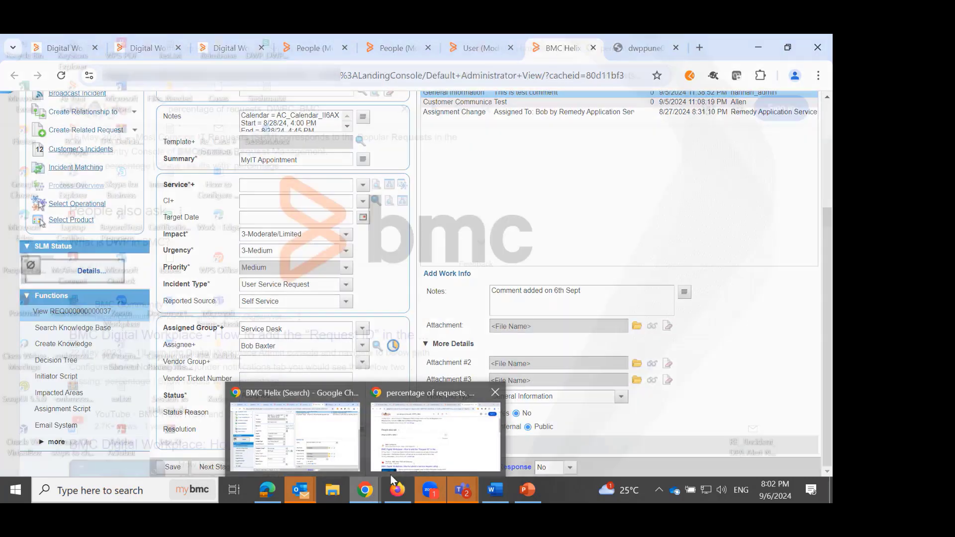
{"action": "mouse_move", "coordinate": [396, 488]}
{"action": "left_click", "coordinate": [381, 439]}
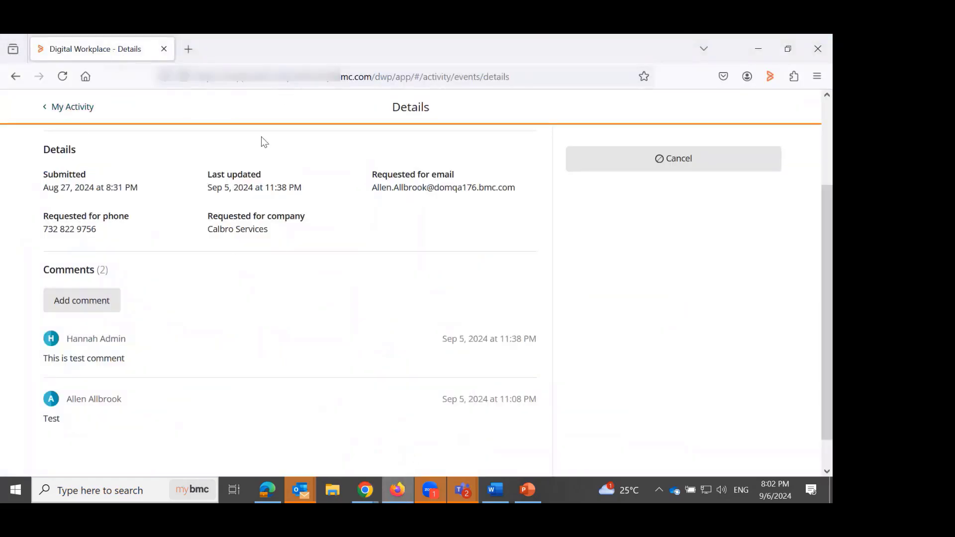
{"action": "left_click", "coordinate": [47, 108]}
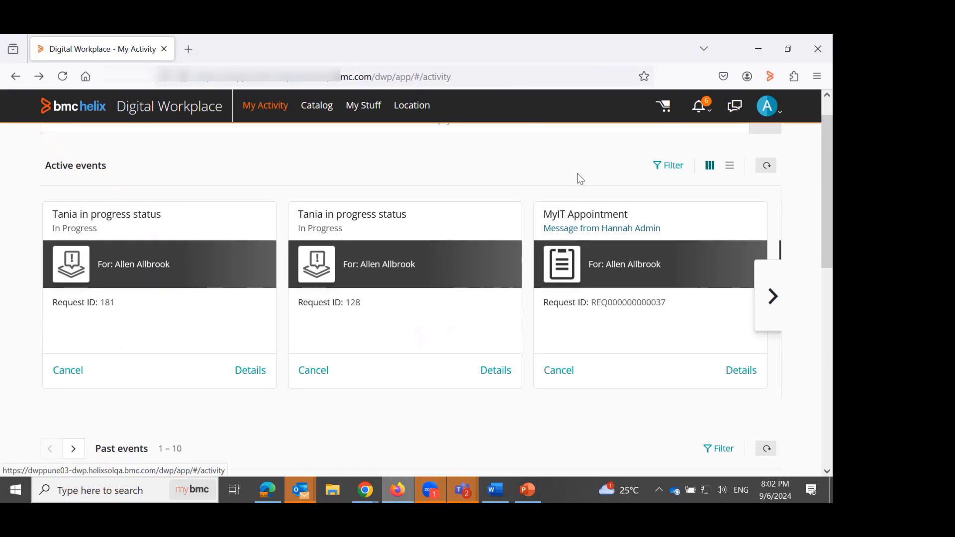
{"action": "left_click", "coordinate": [779, 116]}
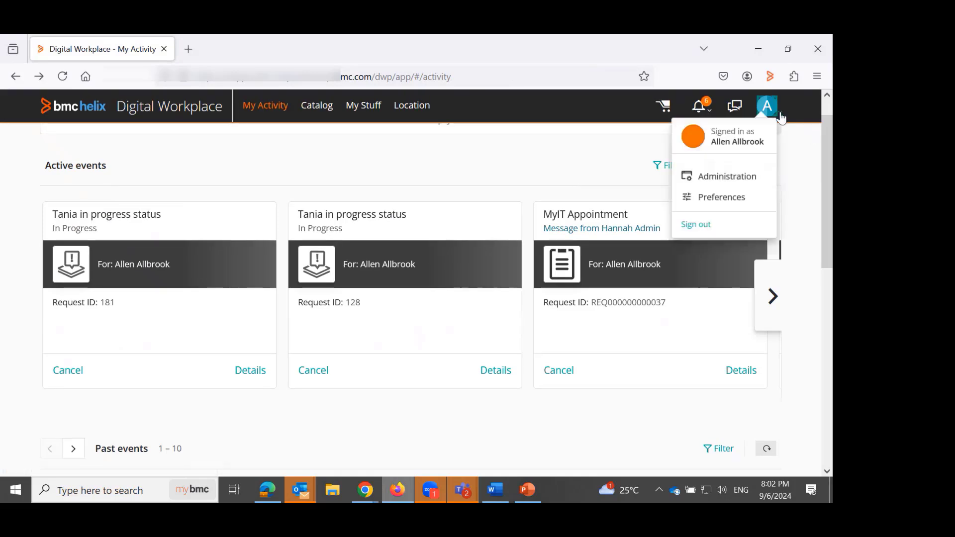
{"action": "left_click", "coordinate": [730, 197]}
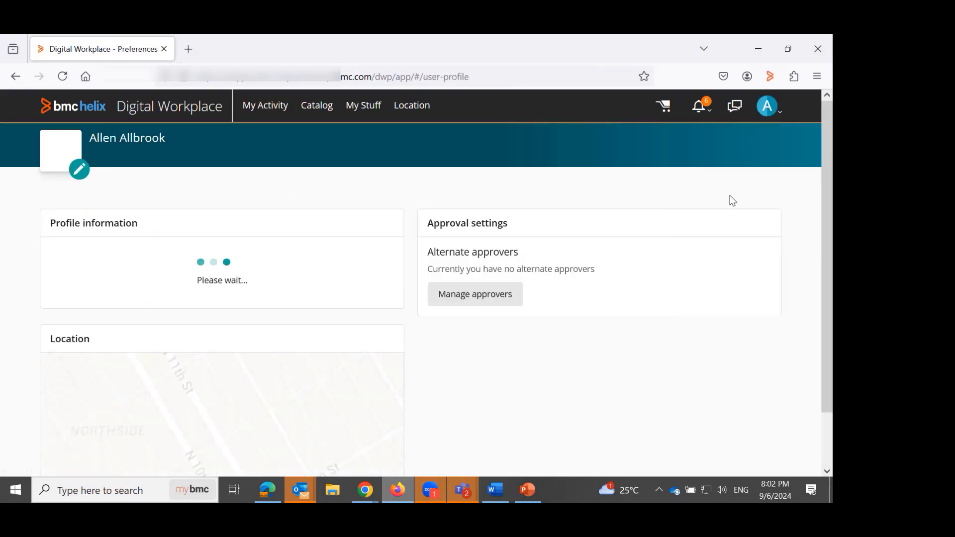
{"action": "scroll", "coordinate": [829, 186], "scroll_direction": "down", "scroll_amount": 3}
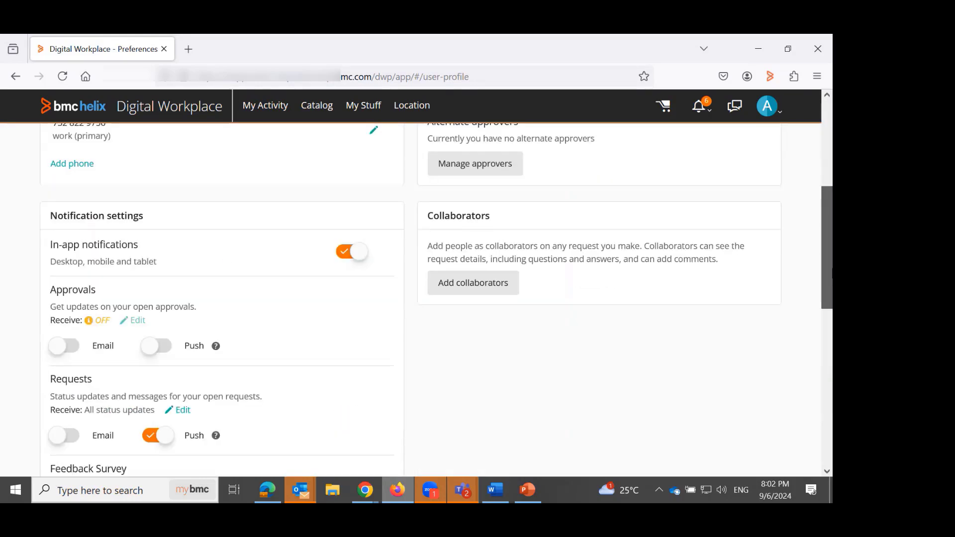
{"action": "scroll", "coordinate": [826, 249], "scroll_direction": "down", "scroll_amount": 3}
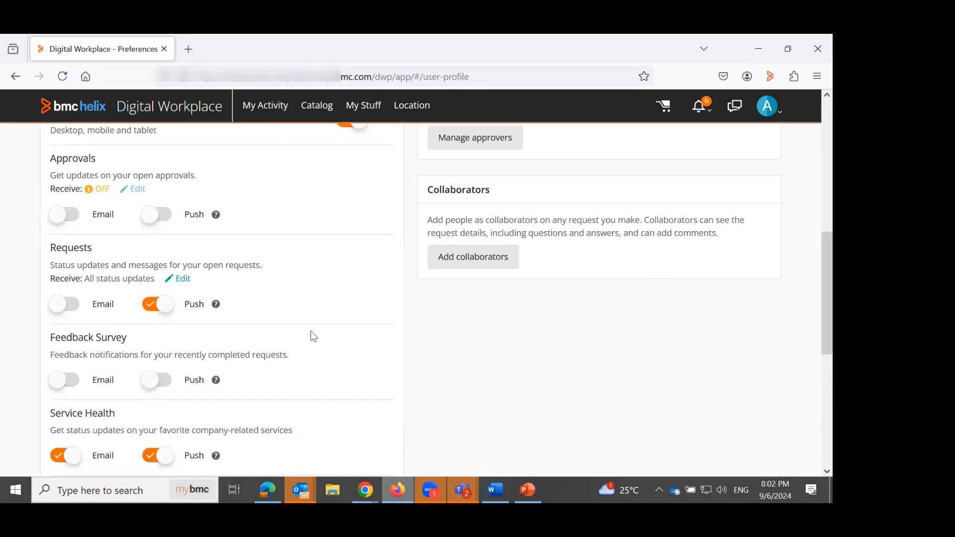
{"action": "left_click", "coordinate": [181, 279]}
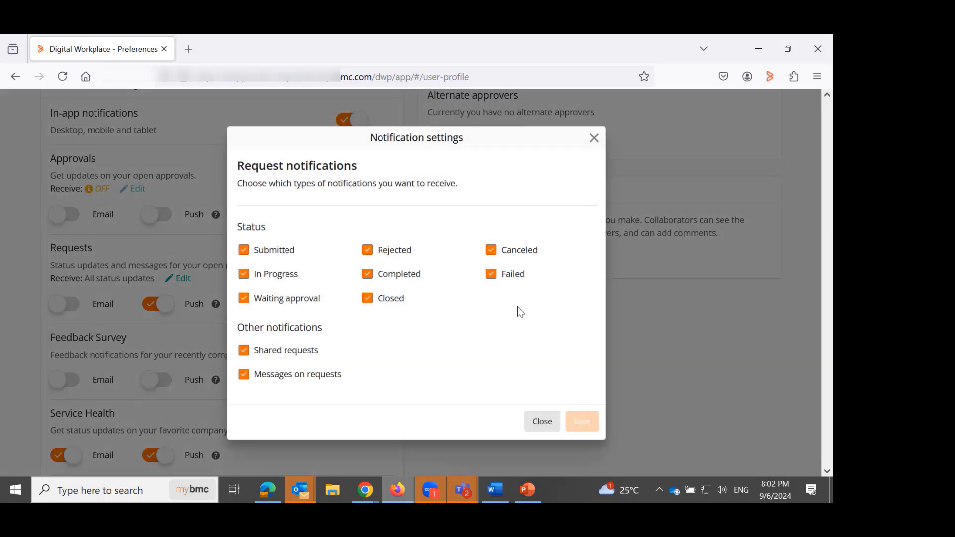
{"action": "left_click", "coordinate": [543, 422]}
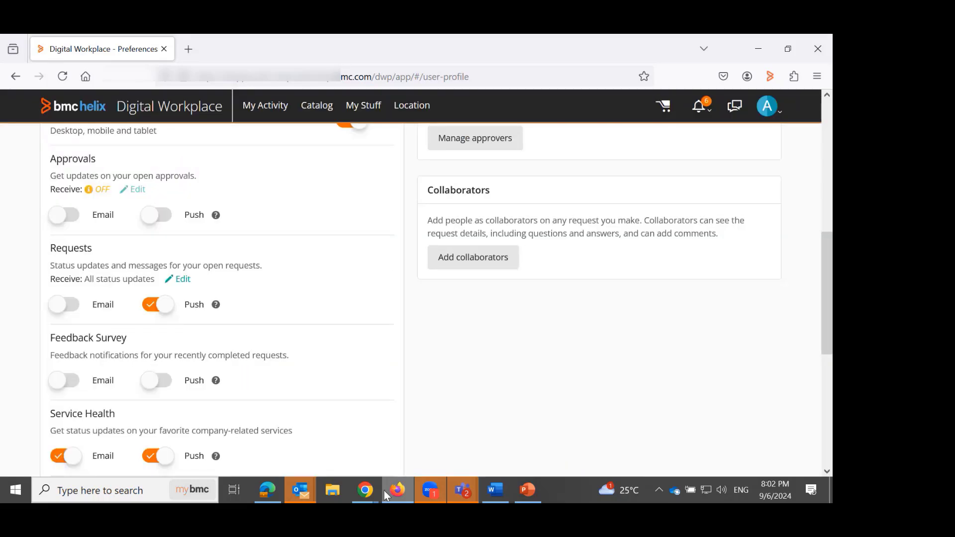
Return to the incident in Chrome, add the drafted public work info note and check the work detail entries
{"action": "mouse_move", "coordinate": [391, 490]}
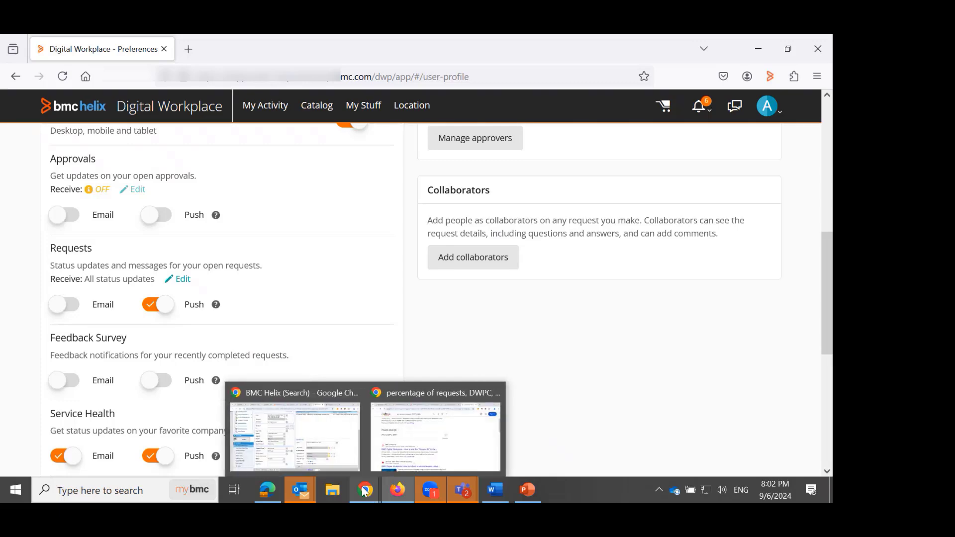
{"action": "left_click", "coordinate": [317, 446]}
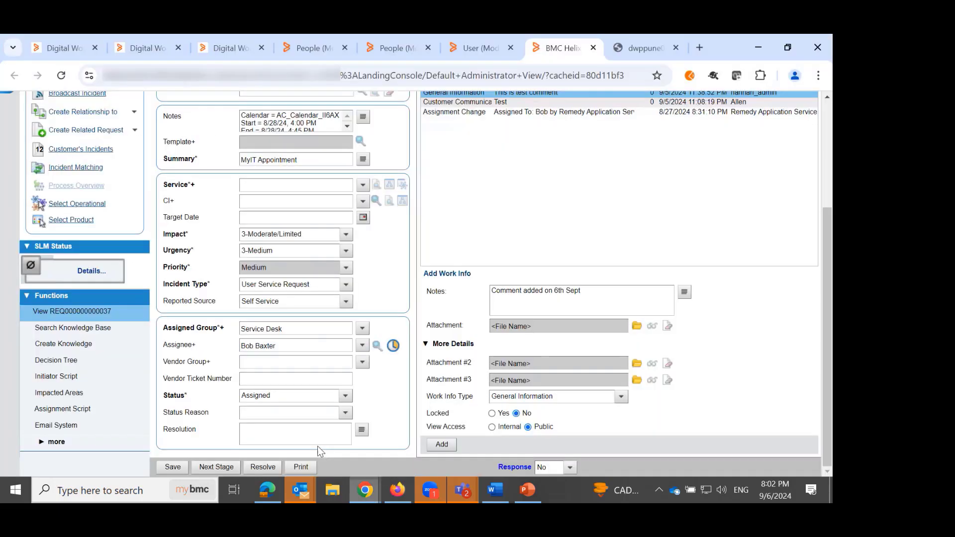
{"action": "left_click", "coordinate": [443, 444]}
{"action": "left_click_drag", "start_coordinate": [830, 309], "coordinate": [831, 248]}
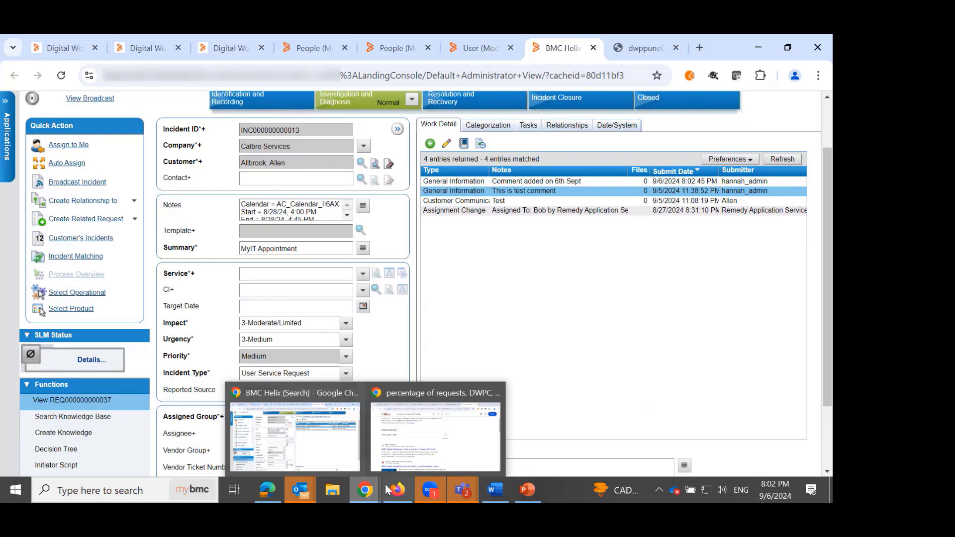
Switch to the requester's Firefox session and return to My Activity to check the active events
{"action": "mouse_move", "coordinate": [395, 490]}
{"action": "left_click", "coordinate": [393, 455]}
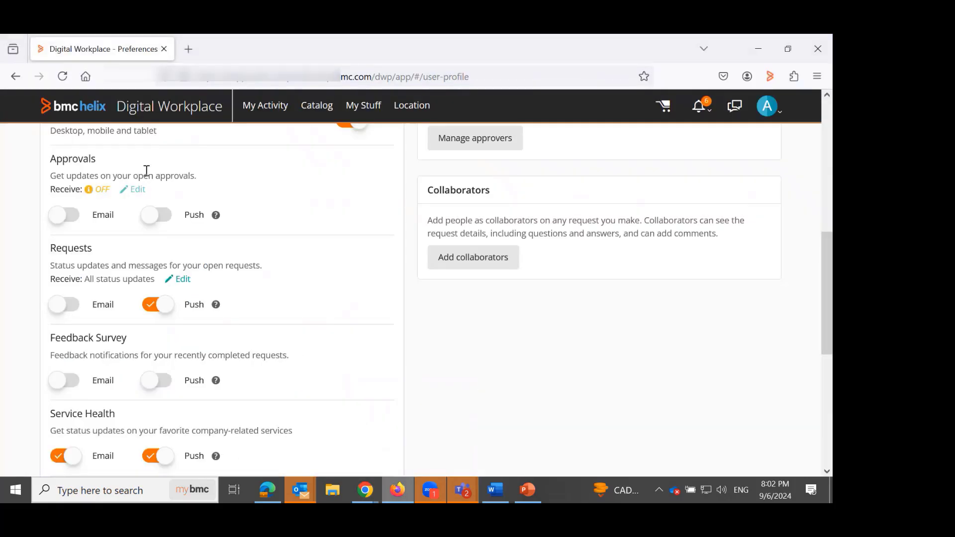
{"action": "left_click", "coordinate": [15, 77]}
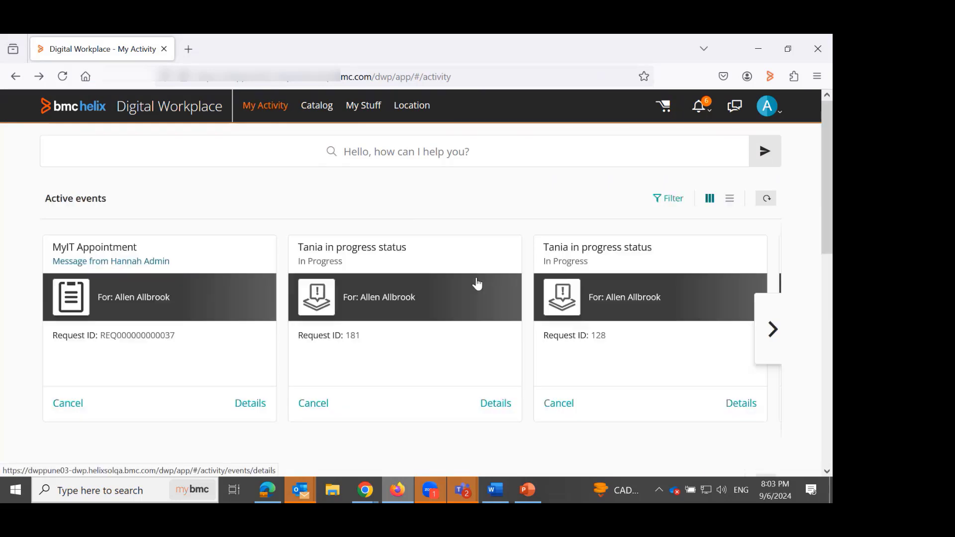
Open the details of the MyIT Appointment request, check its comments and return to My Activity
{"action": "left_click", "coordinate": [235, 353]}
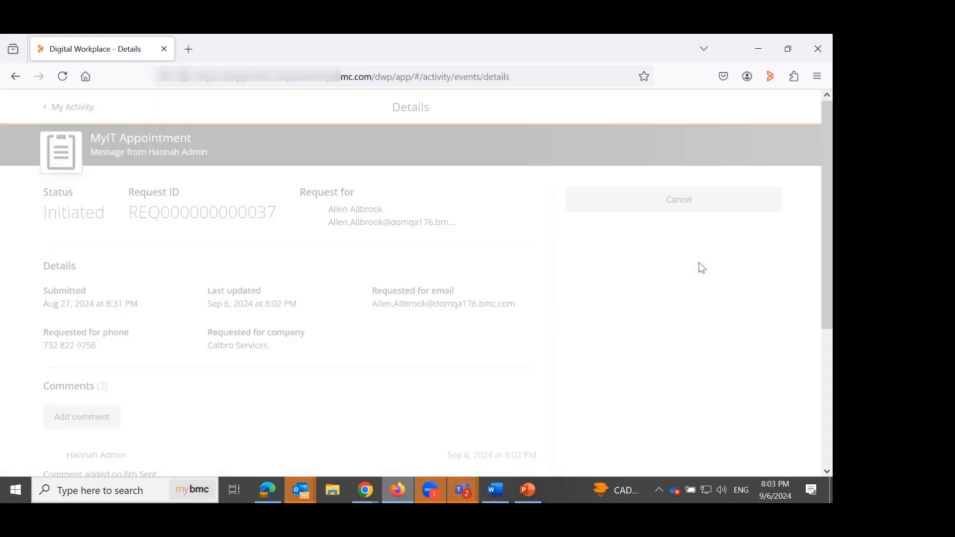
{"action": "left_click_drag", "start_coordinate": [829, 187], "coordinate": [831, 288]}
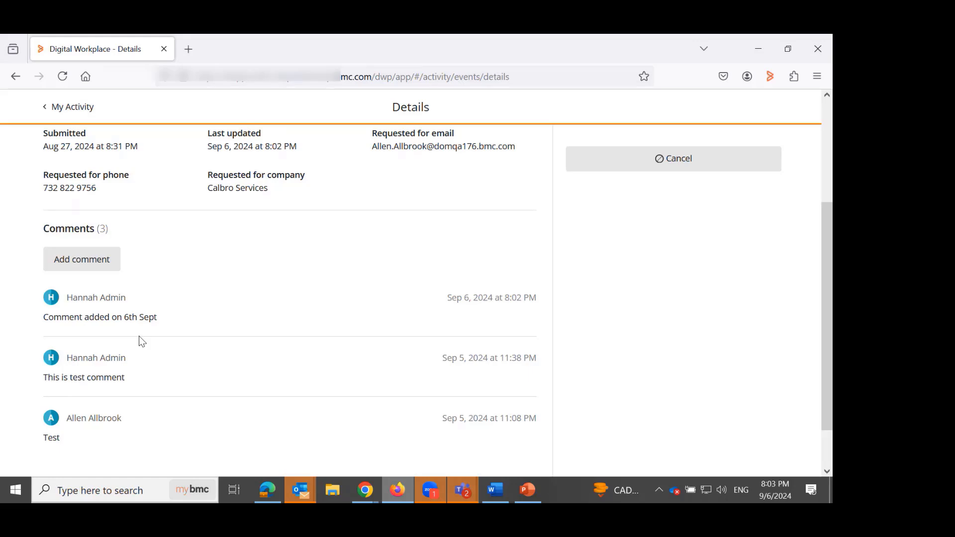
{"action": "left_click", "coordinate": [45, 115]}
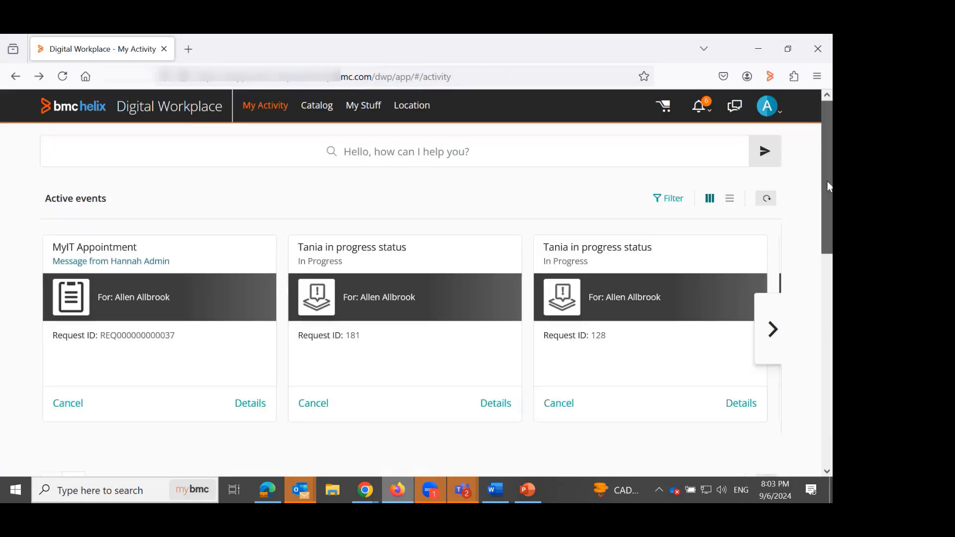
Open the first completed TAService2 request under past events, check its collaborators and return to My Activity
{"action": "left_click_drag", "start_coordinate": [828, 181], "coordinate": [829, 302]}
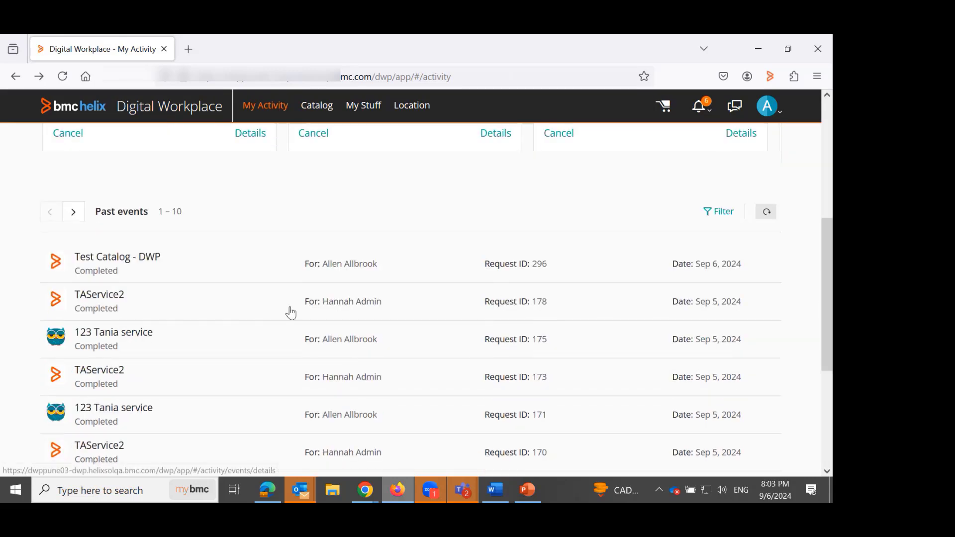
{"action": "left_click", "coordinate": [106, 305]}
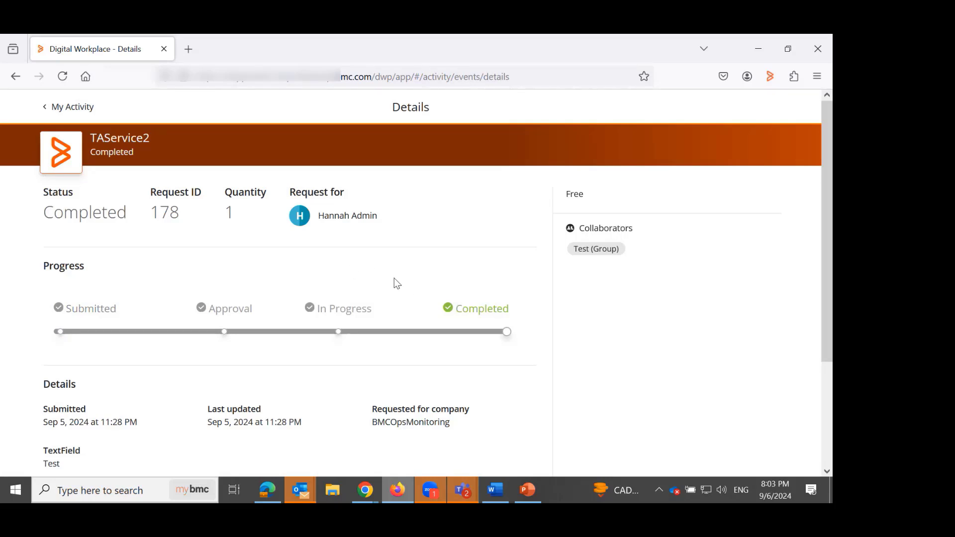
{"action": "left_click", "coordinate": [45, 107]}
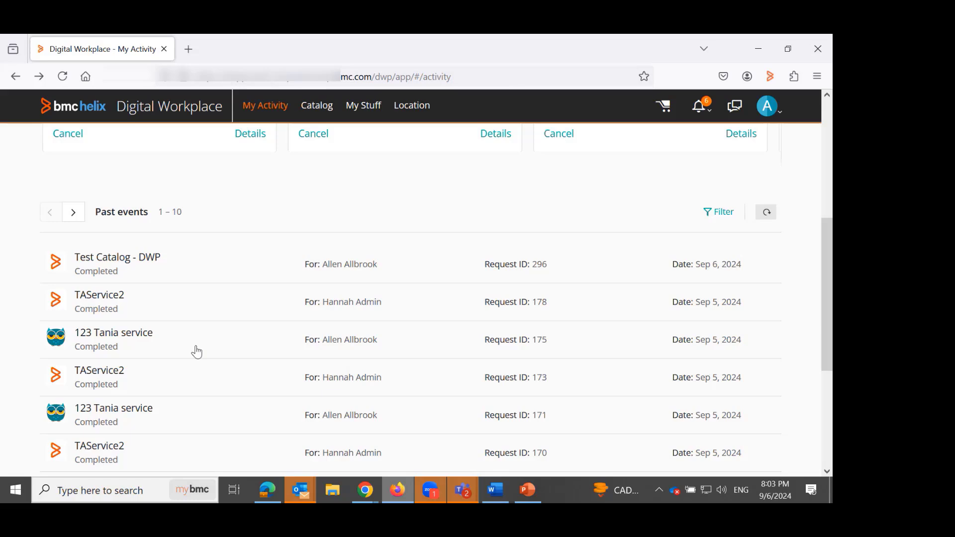
Request the completed 123 Tania service again, submitting it with Test New Group as a collaborator
{"action": "left_click", "coordinate": [114, 352]}
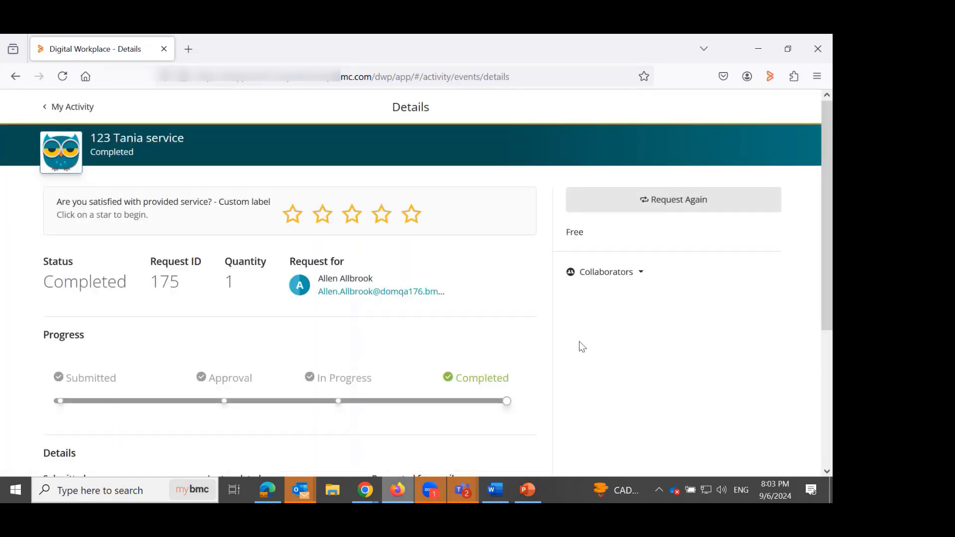
{"action": "left_click", "coordinate": [659, 194]}
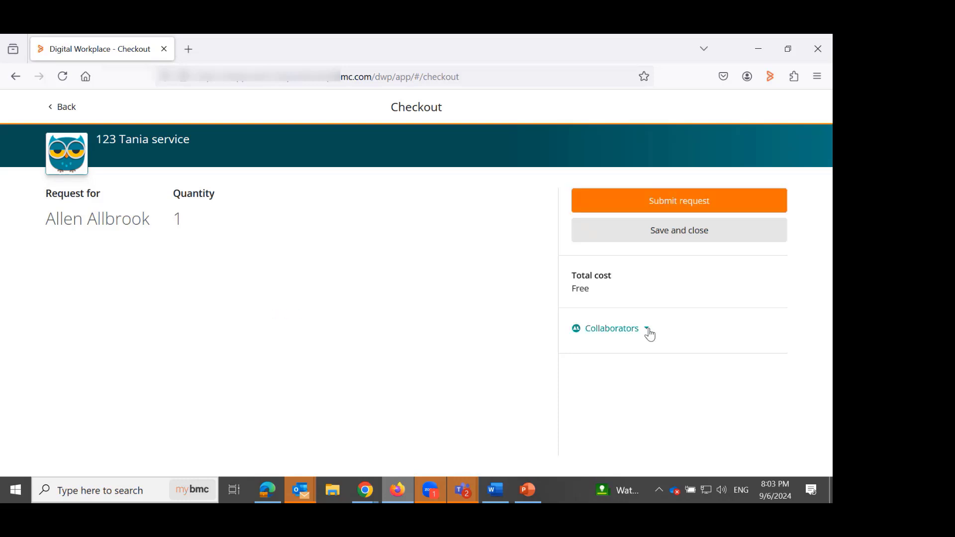
{"action": "left_click", "coordinate": [650, 335]}
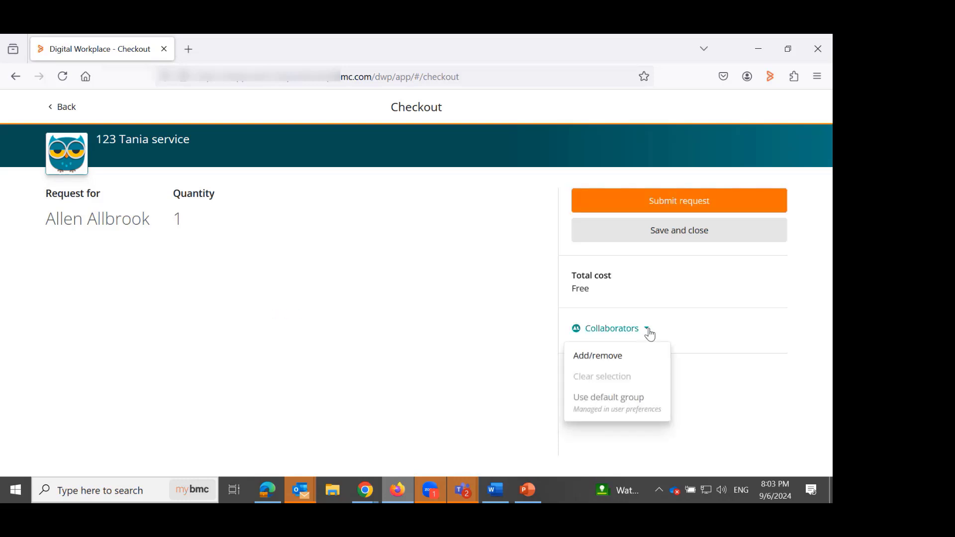
{"action": "left_click", "coordinate": [610, 361]}
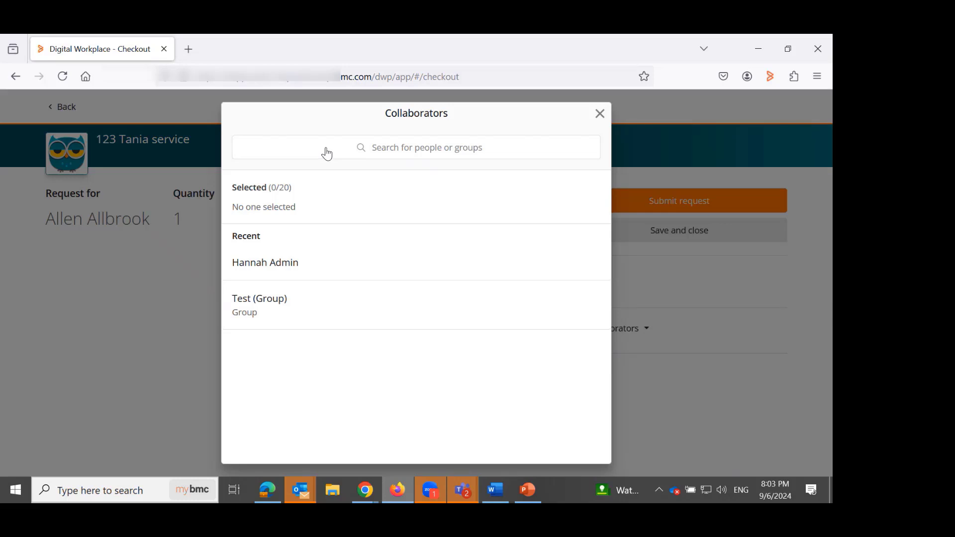
{"action": "left_click", "coordinate": [327, 148]}
{"action": "type", "text": "Test"}
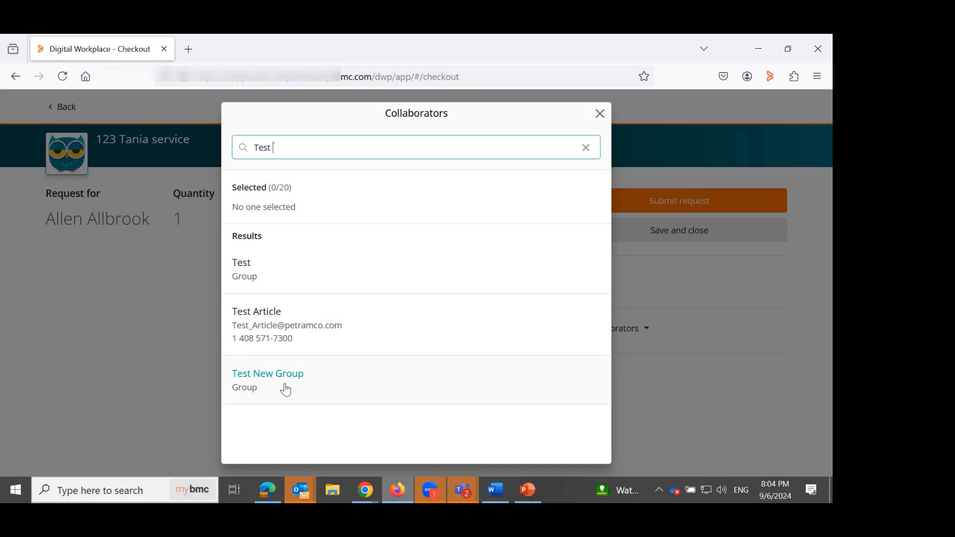
{"action": "left_click", "coordinate": [286, 390]}
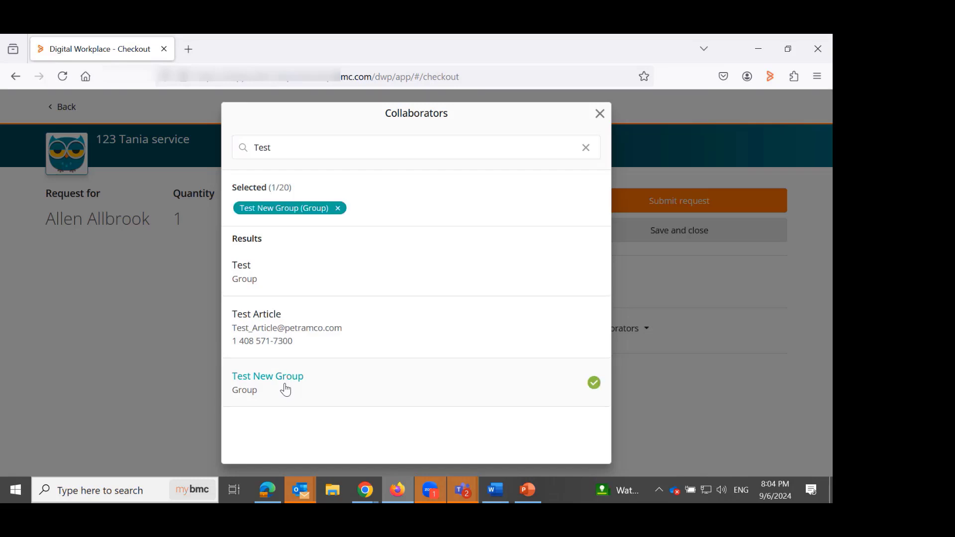
{"action": "left_click", "coordinate": [600, 114]}
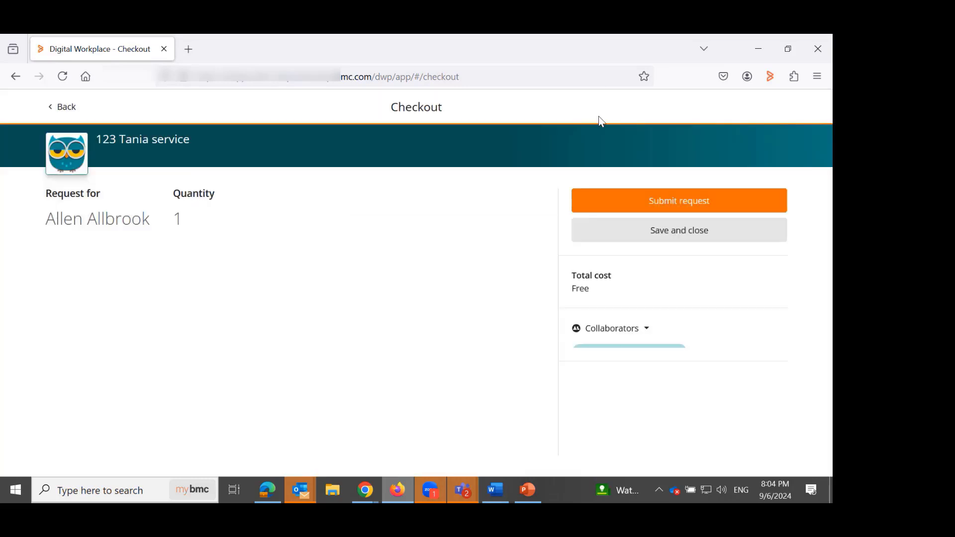
{"action": "left_click", "coordinate": [695, 206]}
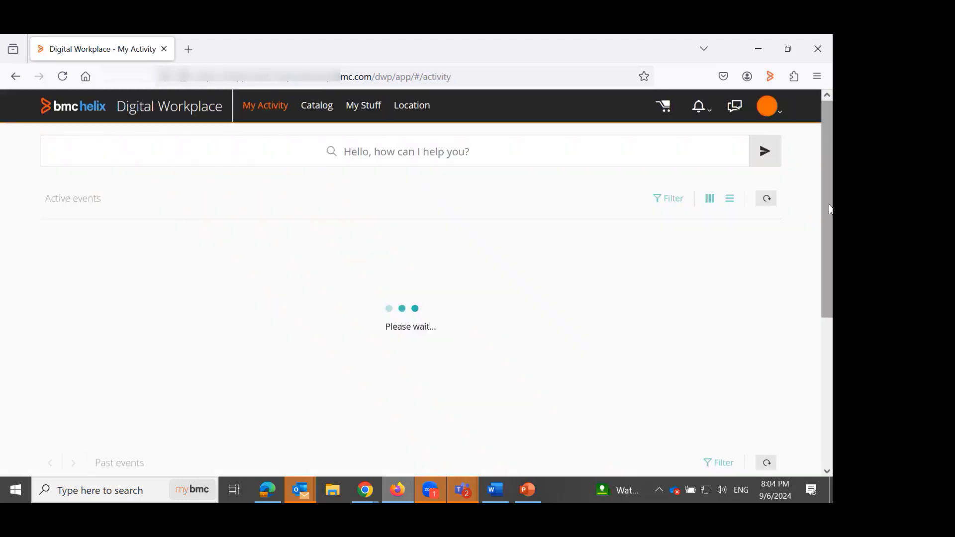
Look for the new 123 Tania service request in the requester's past events and in the admin's My Activity in Chrome
{"action": "left_click_drag", "start_coordinate": [829, 205], "coordinate": [828, 305]}
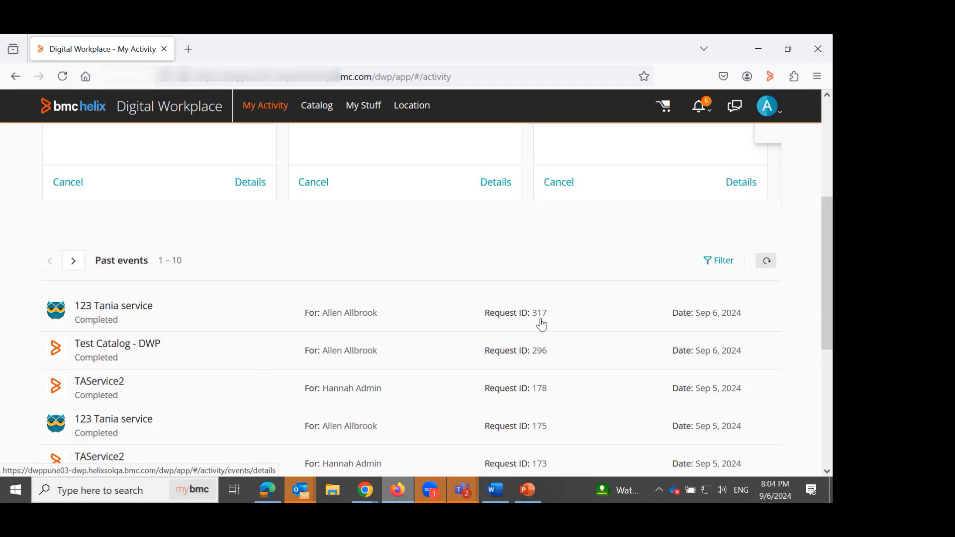
{"action": "mouse_move", "coordinate": [367, 492]}
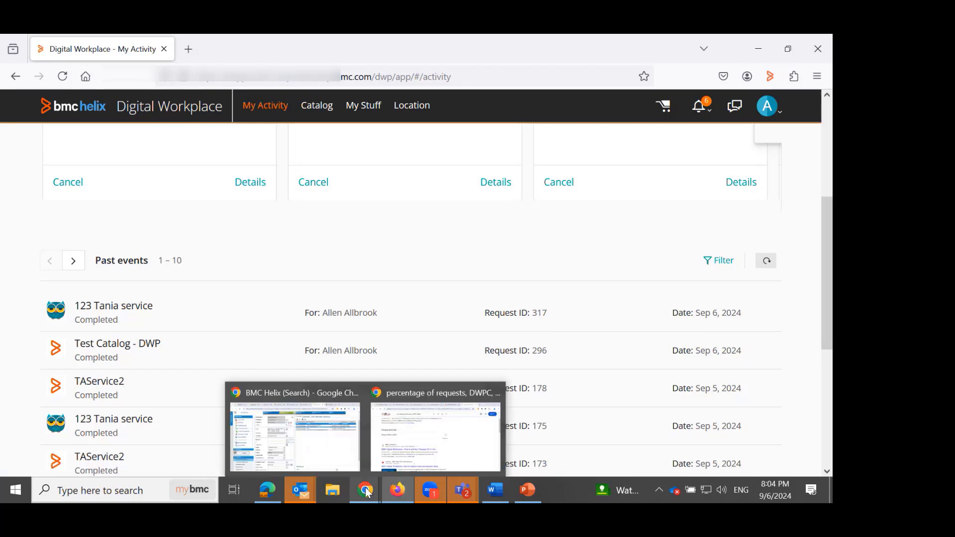
{"action": "left_click", "coordinate": [329, 450]}
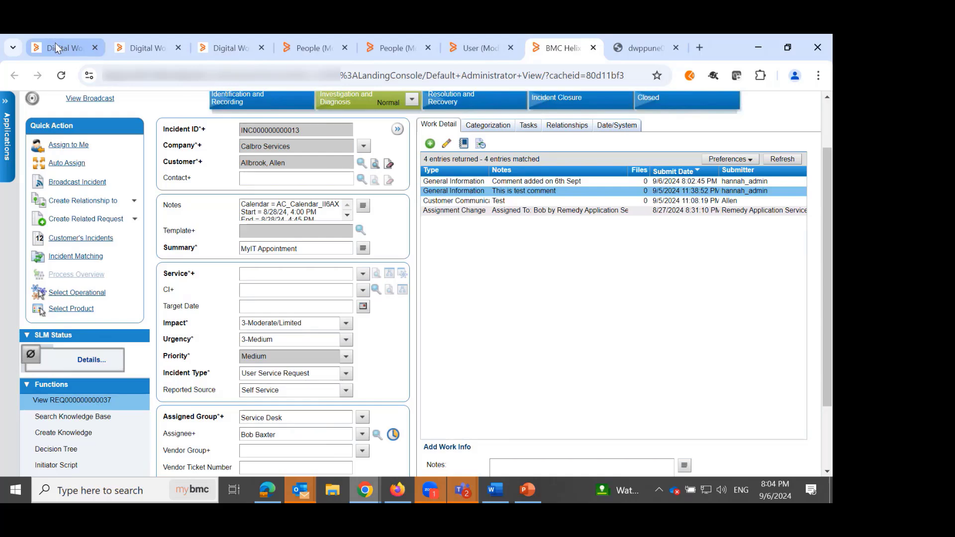
{"action": "left_click", "coordinate": [55, 42]}
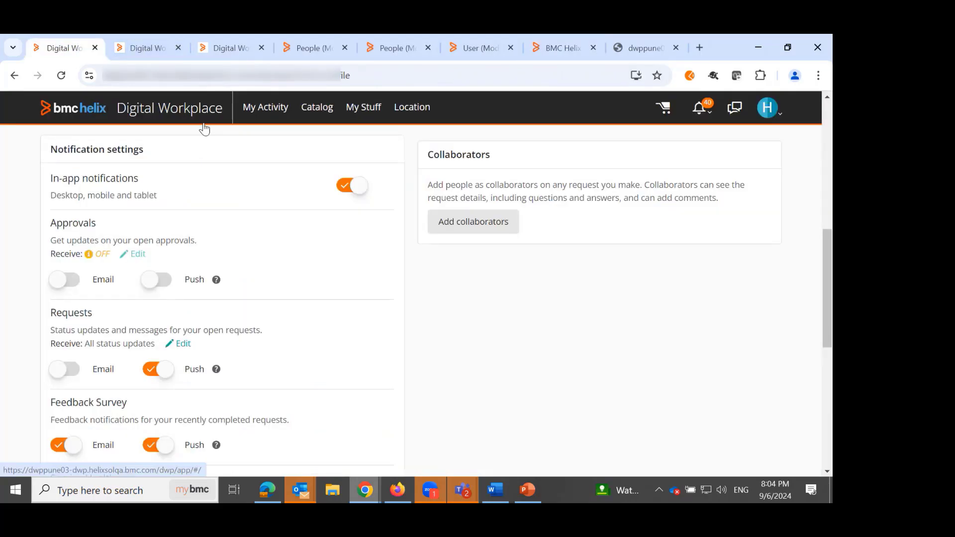
{"action": "left_click", "coordinate": [266, 108]}
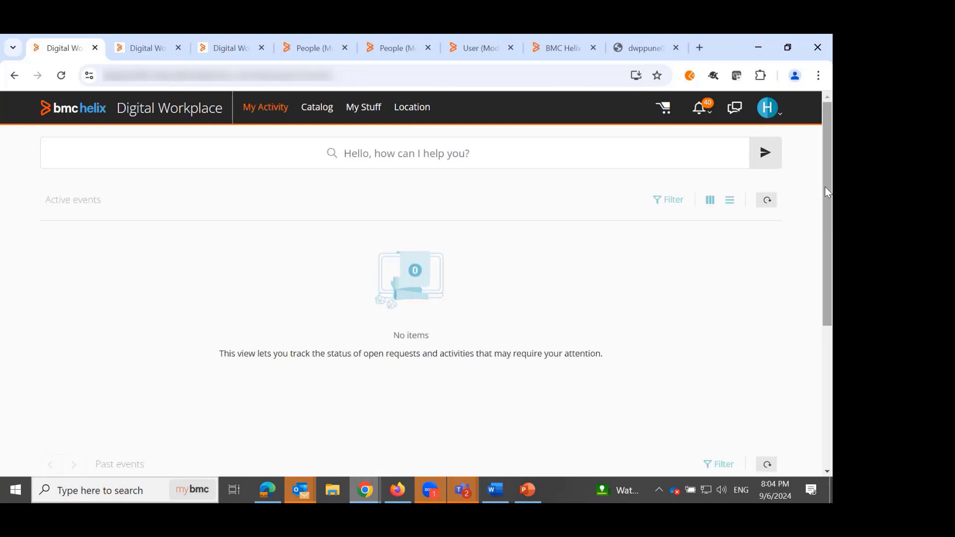
{"action": "left_click_drag", "start_coordinate": [825, 187], "coordinate": [828, 304]}
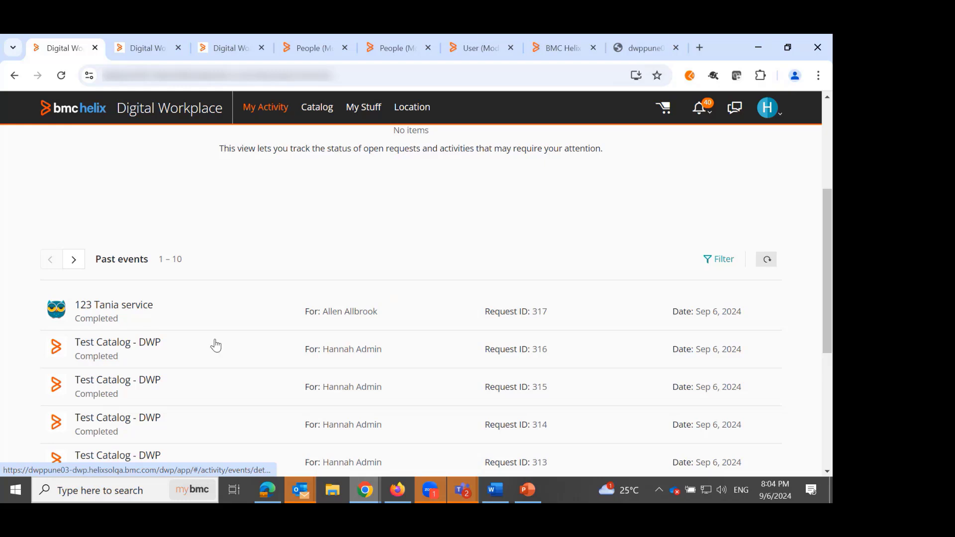
Switch to the requester's Firefox session, reload My Activity and review the notifications about completed requests and added comments
{"action": "mouse_move", "coordinate": [397, 490]}
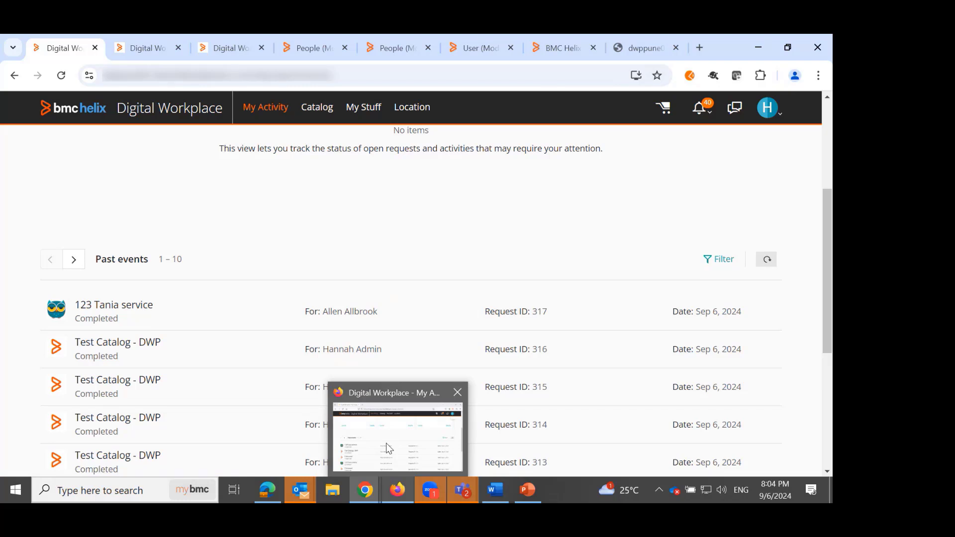
{"action": "left_click", "coordinate": [386, 443]}
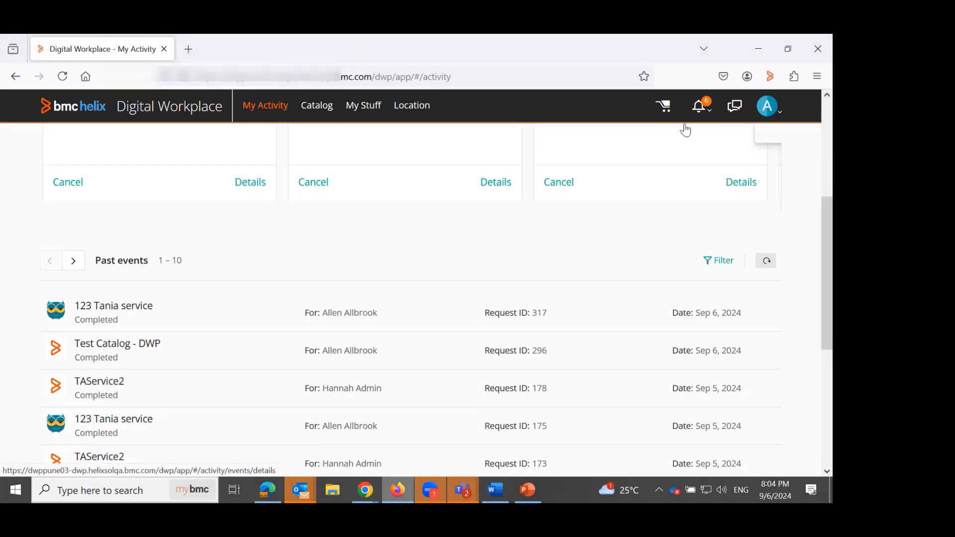
{"action": "left_click", "coordinate": [62, 76]}
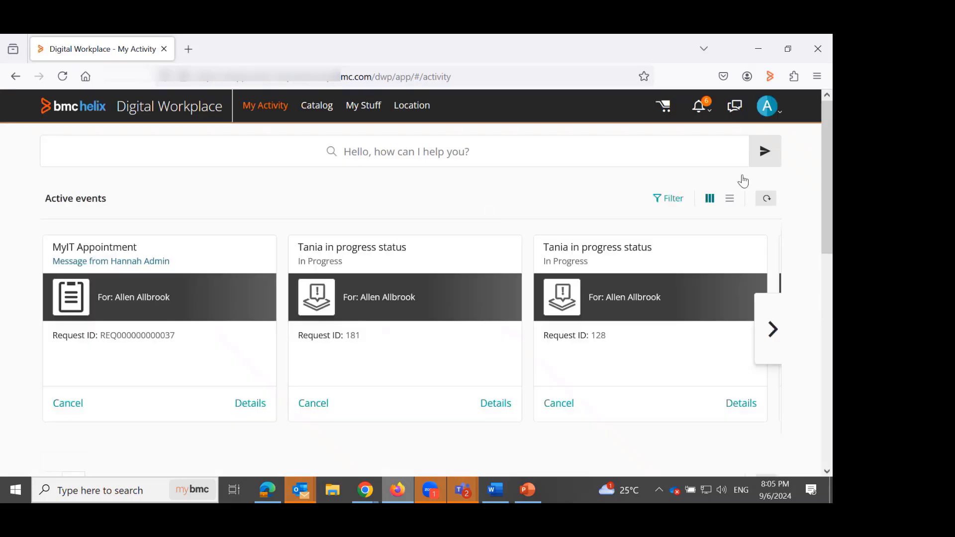
{"action": "left_click", "coordinate": [712, 116]}
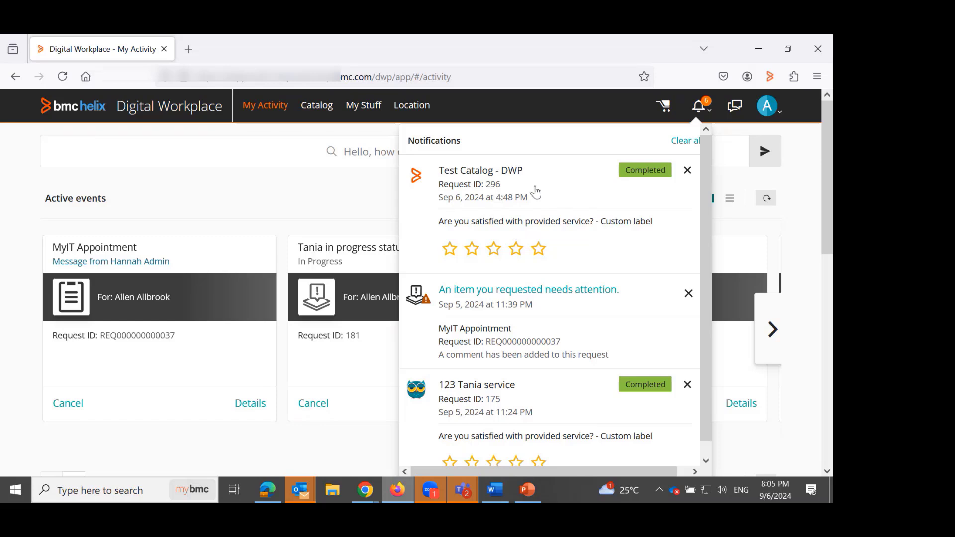
{"action": "left_click", "coordinate": [465, 253]}
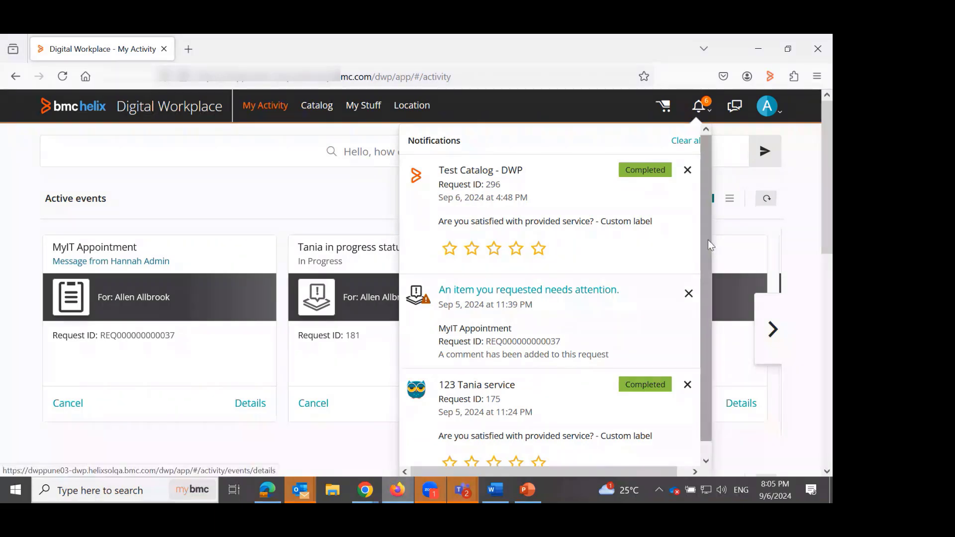
{"action": "scroll", "coordinate": [709, 240], "scroll_direction": "down", "scroll_amount": 1}
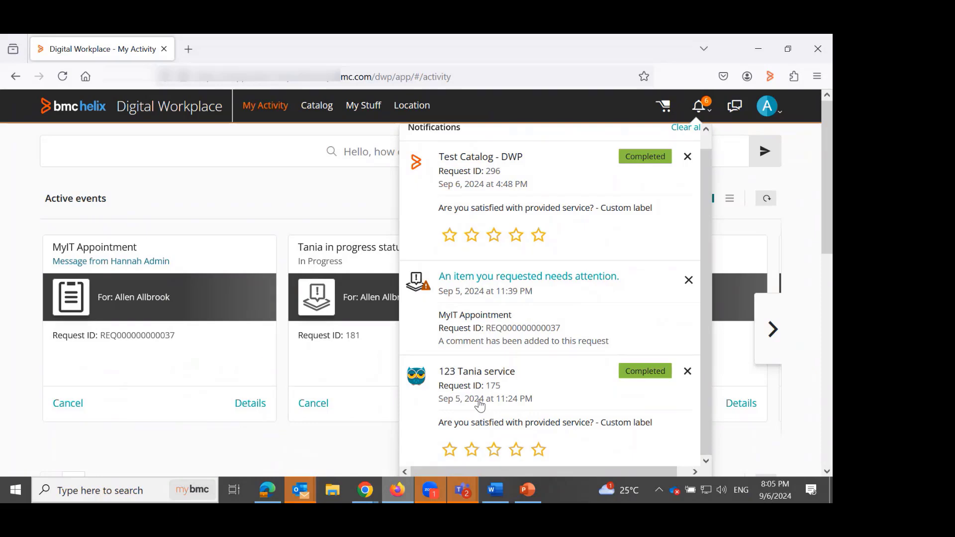
{"action": "left_click", "coordinate": [811, 176]}
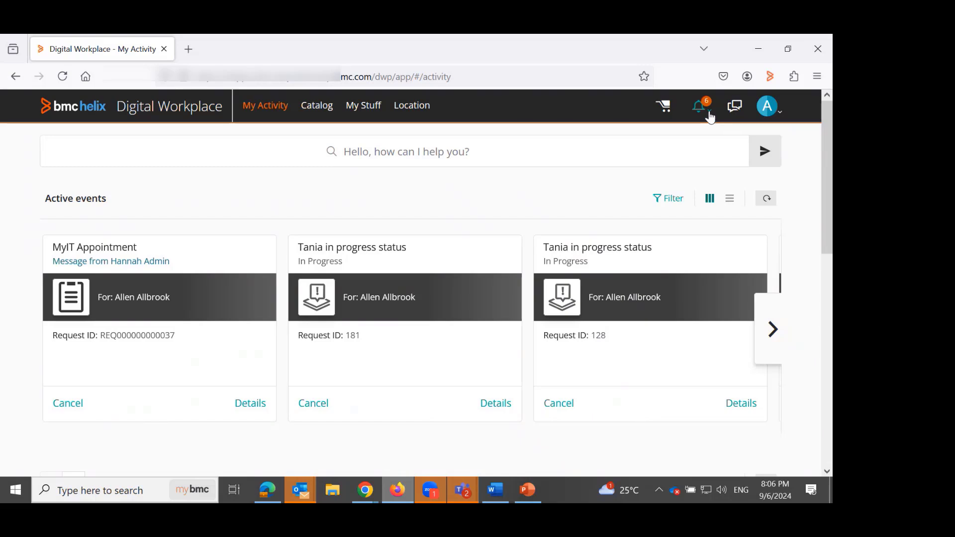
{"action": "left_click", "coordinate": [710, 117]}
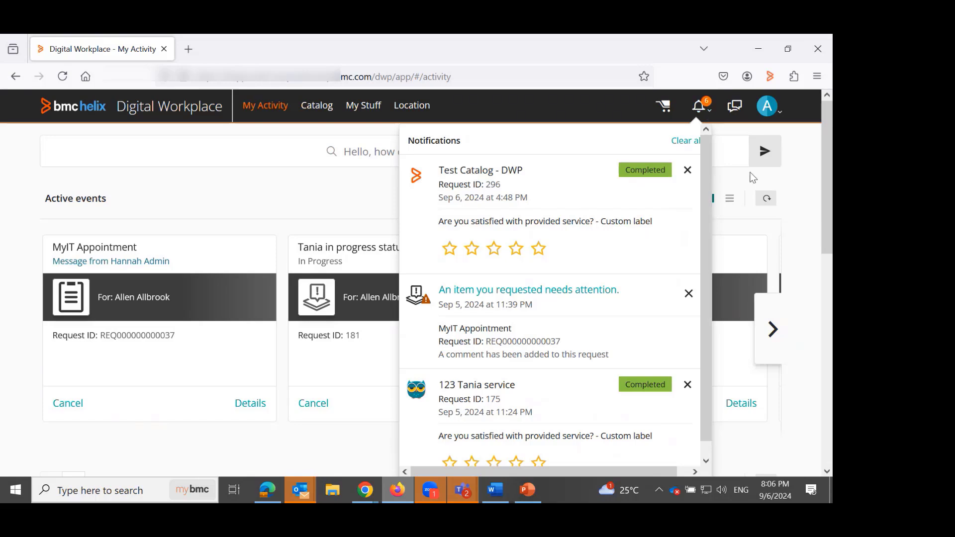
{"action": "left_click", "coordinate": [803, 192]}
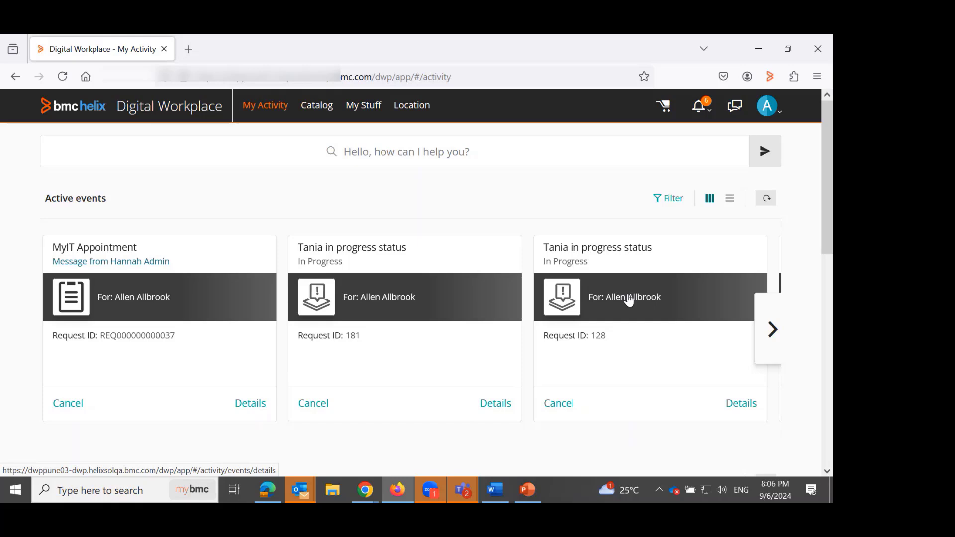
Switch to the admin session in Chrome, check the notification settings in the profile preferences and return to the presentation
{"action": "mouse_move", "coordinate": [366, 490]}
{"action": "left_click", "coordinate": [315, 440]}
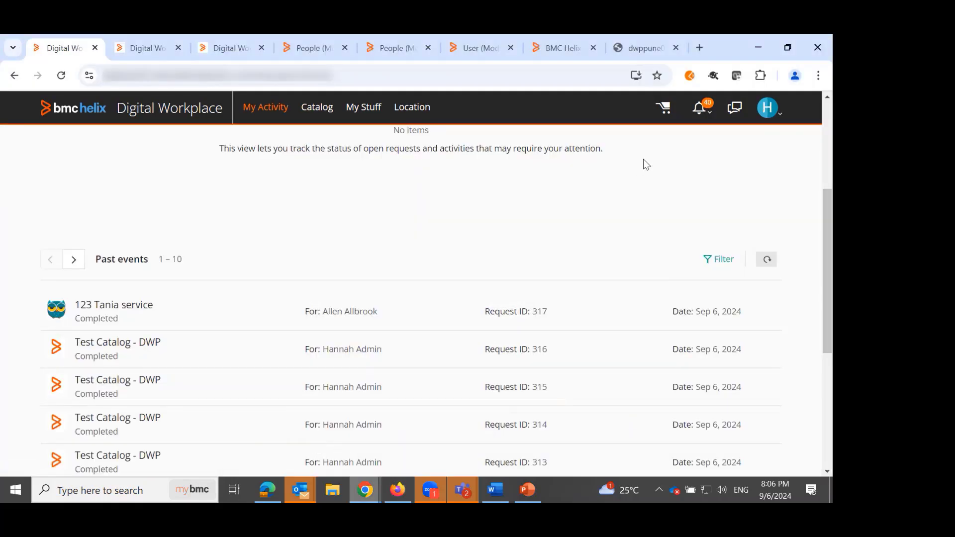
{"action": "left_click", "coordinate": [769, 109]}
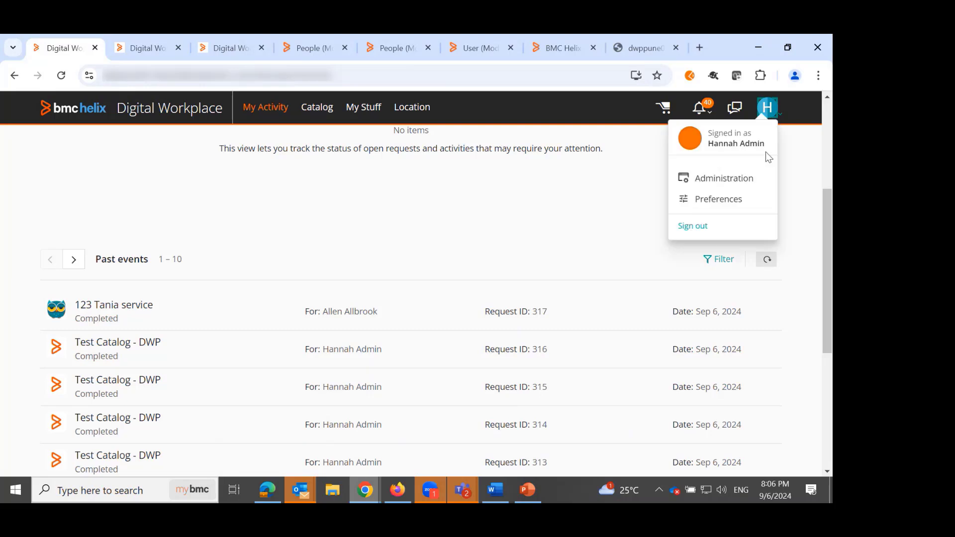
{"action": "left_click", "coordinate": [729, 207]}
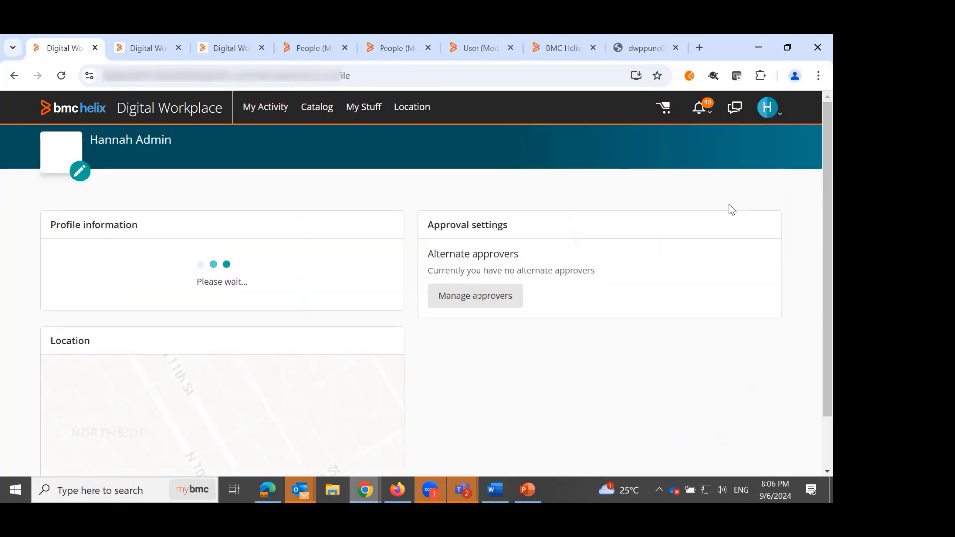
{"action": "left_click_drag", "start_coordinate": [830, 159], "coordinate": [831, 286]}
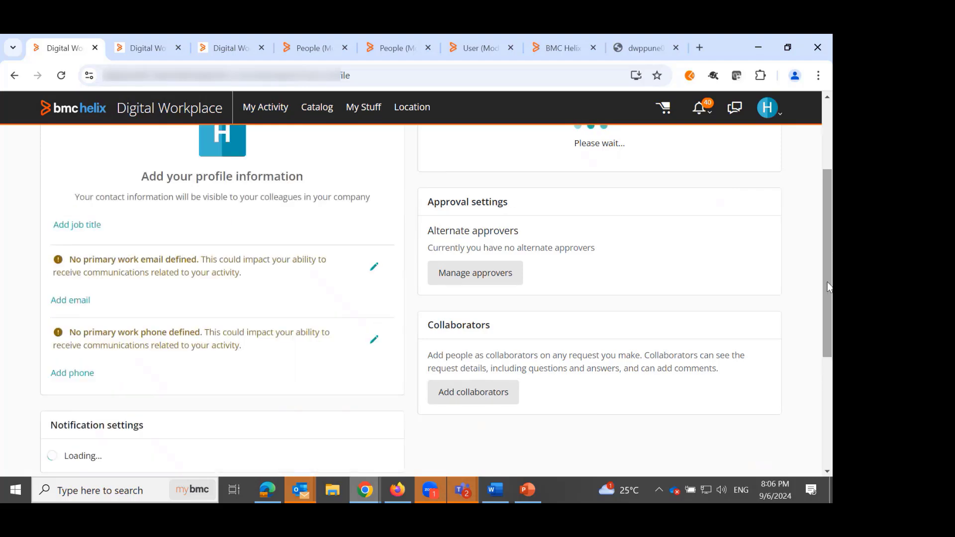
{"action": "left_click_drag", "start_coordinate": [825, 293], "coordinate": [816, 391]}
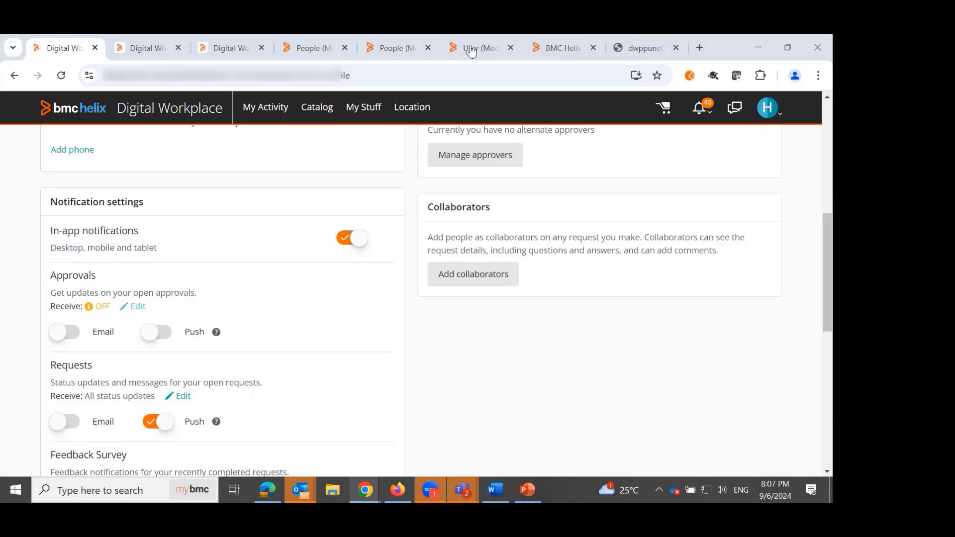
{"action": "key", "text": "alt+Tab"}
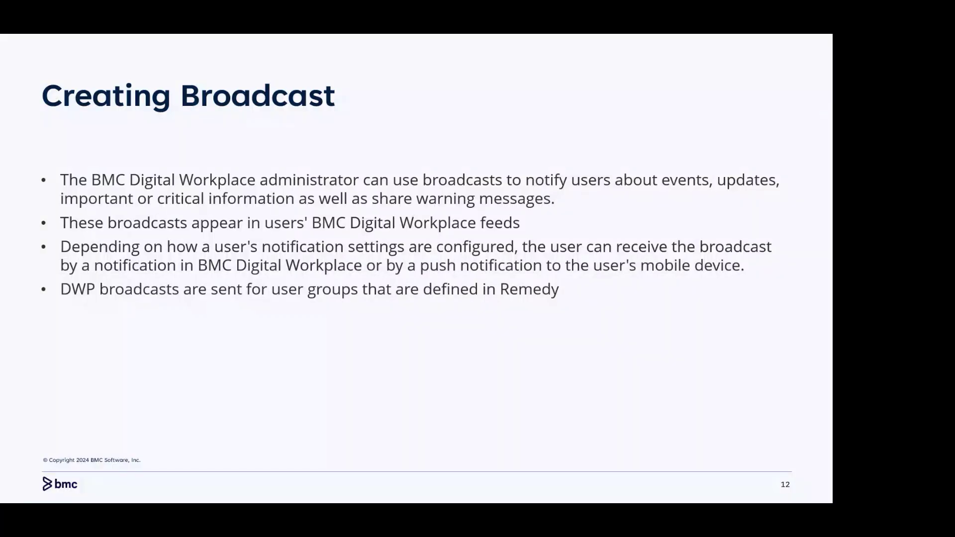
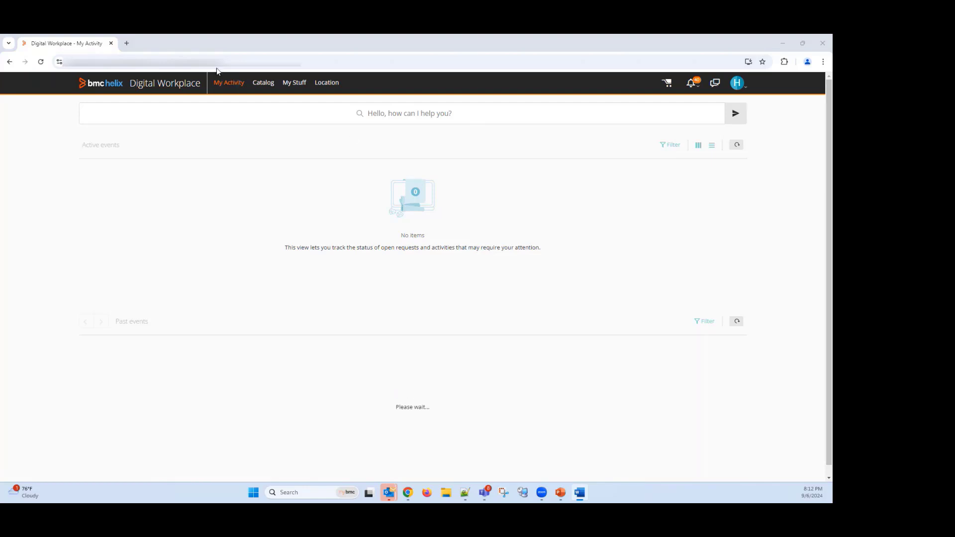
Switch to the Digital Workplace Admin console by changing the page address to admin, and open the broadcast management page
{"action": "left_click_drag", "start_coordinate": [183, 62], "coordinate": [471, 91]}
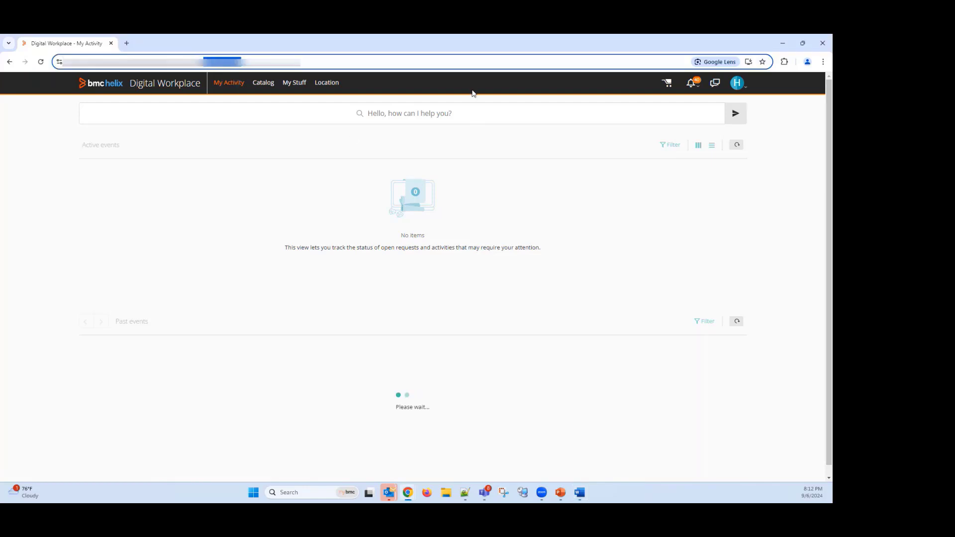
{"action": "type", "text": "admin"}
{"action": "key", "text": "Return"}
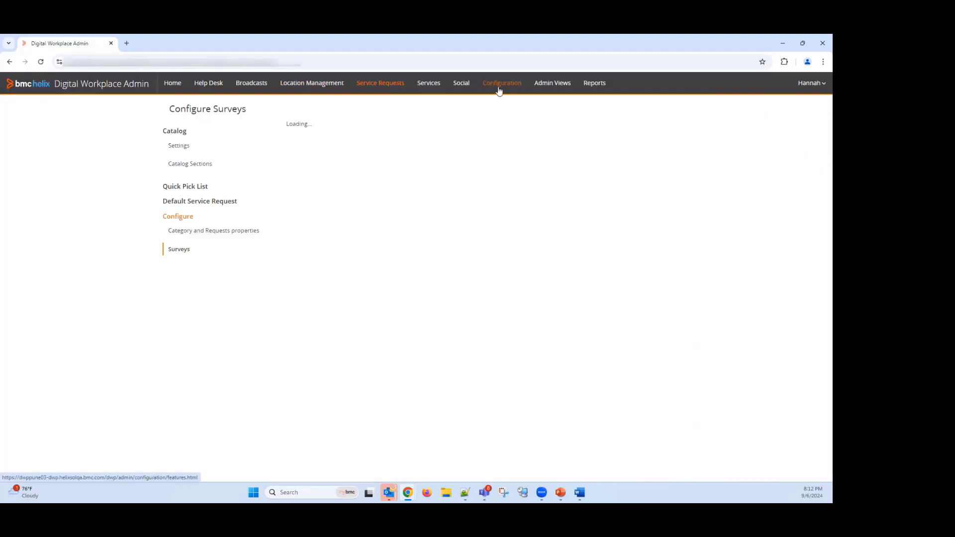
{"action": "left_click", "coordinate": [255, 85]}
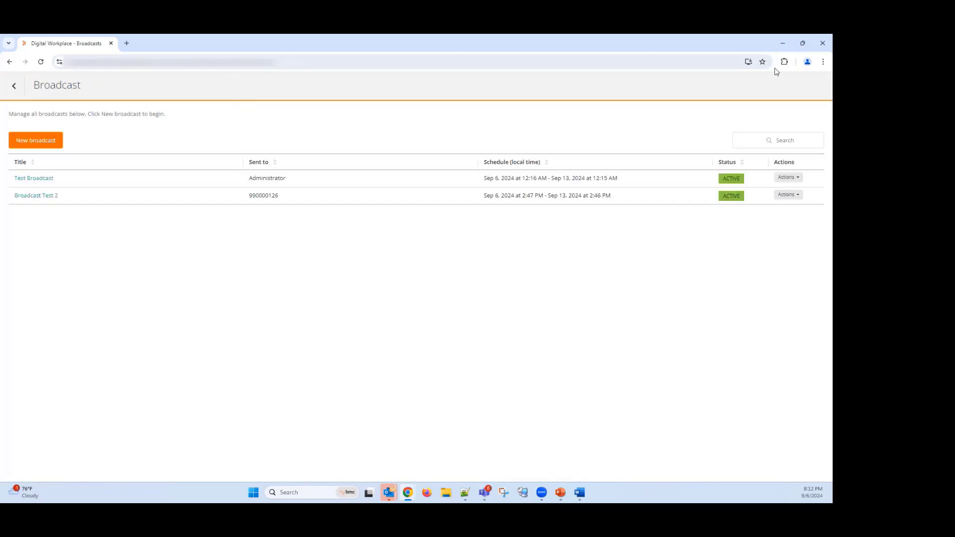
Start a new broadcast and give it the title "Broadcast test 3"
{"action": "left_click", "coordinate": [27, 143]}
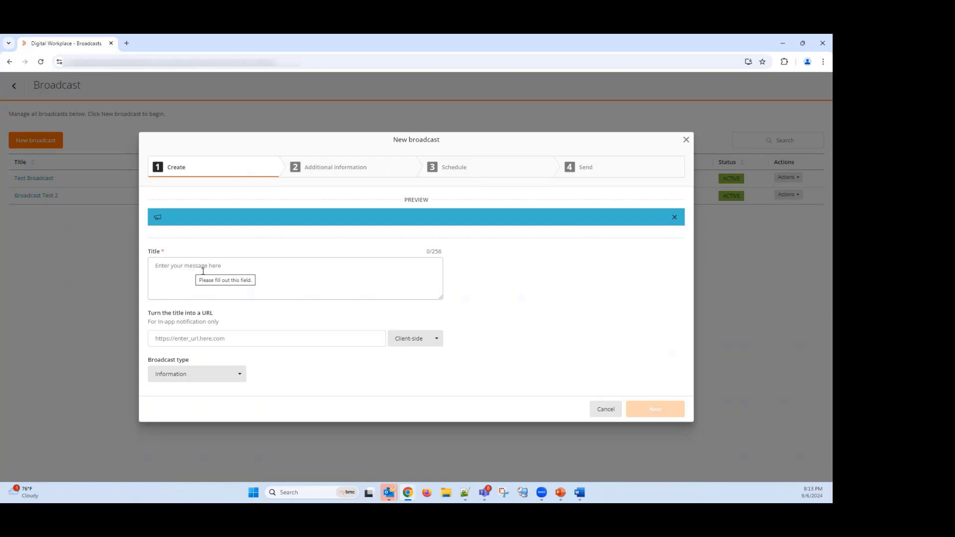
{"action": "left_click", "coordinate": [231, 278]}
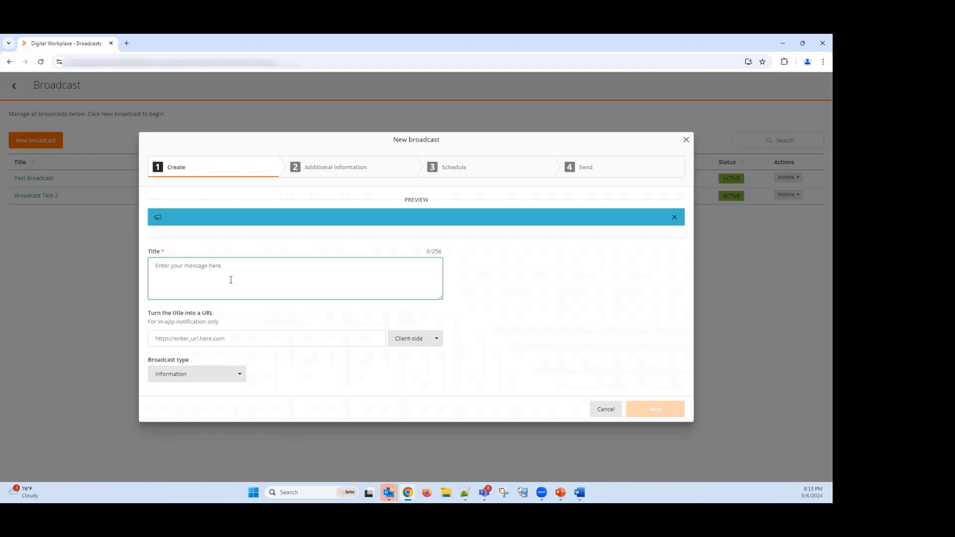
{"action": "type", "text": "Broadcas"}
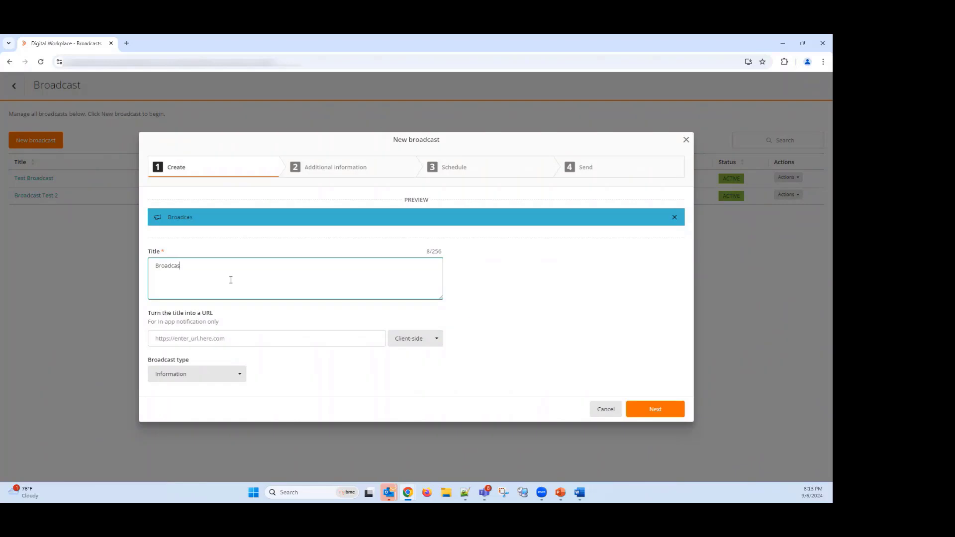
{"action": "type", "text": "t test3"}
{"action": "key", "text": "Left"}
{"action": "left_click_drag", "start_coordinate": [213, 313], "coordinate": [152, 319]}
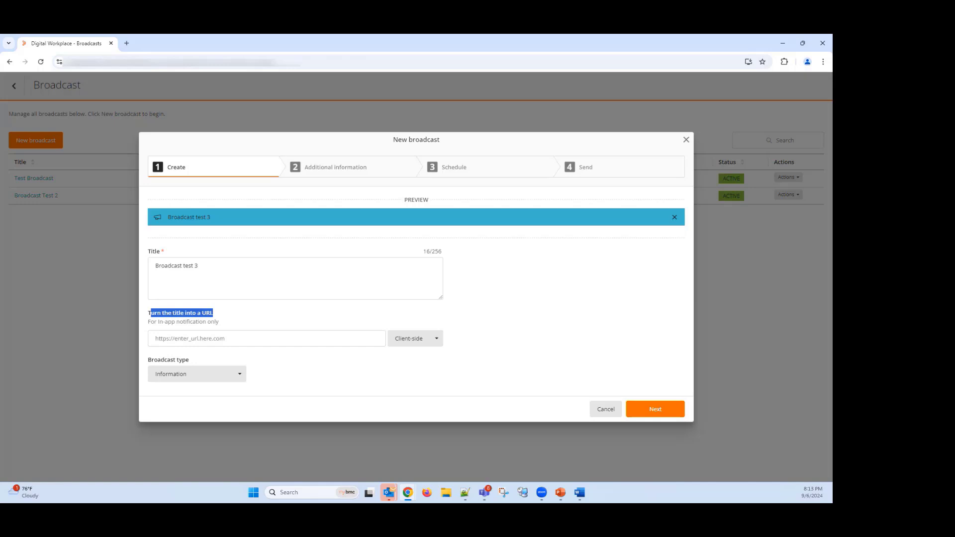
{"action": "key", "text": "alt+Tab"}
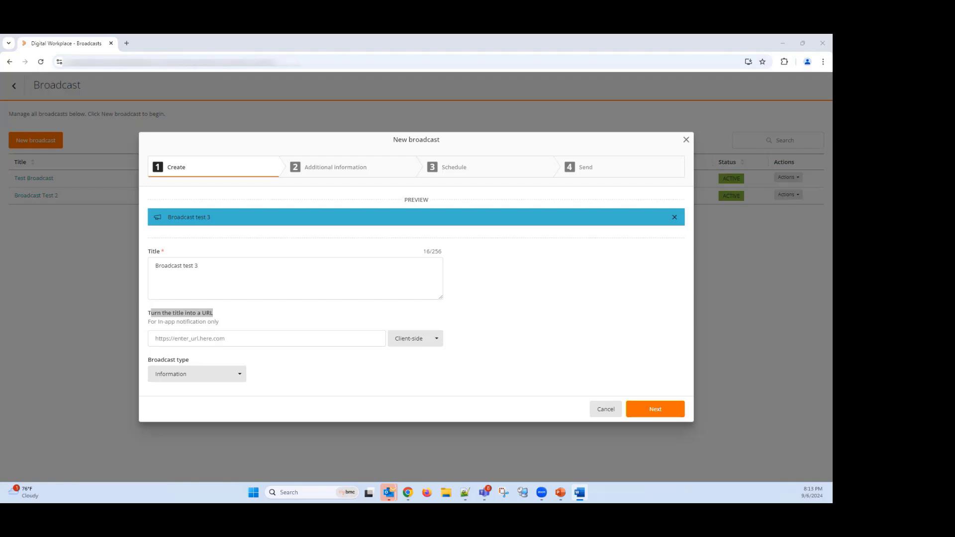
{"action": "left_click", "coordinate": [185, 325]}
{"action": "left_click_drag", "start_coordinate": [215, 323], "coordinate": [125, 321]}
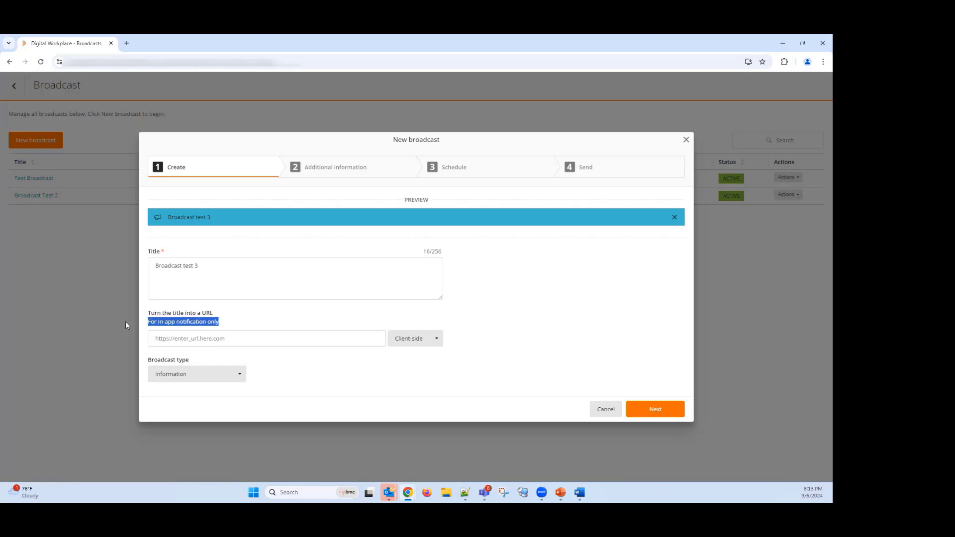
{"action": "left_click", "coordinate": [233, 324]}
Preview the Success, Warning and Critical broadcast types and set the type back to Information
{"action": "left_click", "coordinate": [215, 377]}
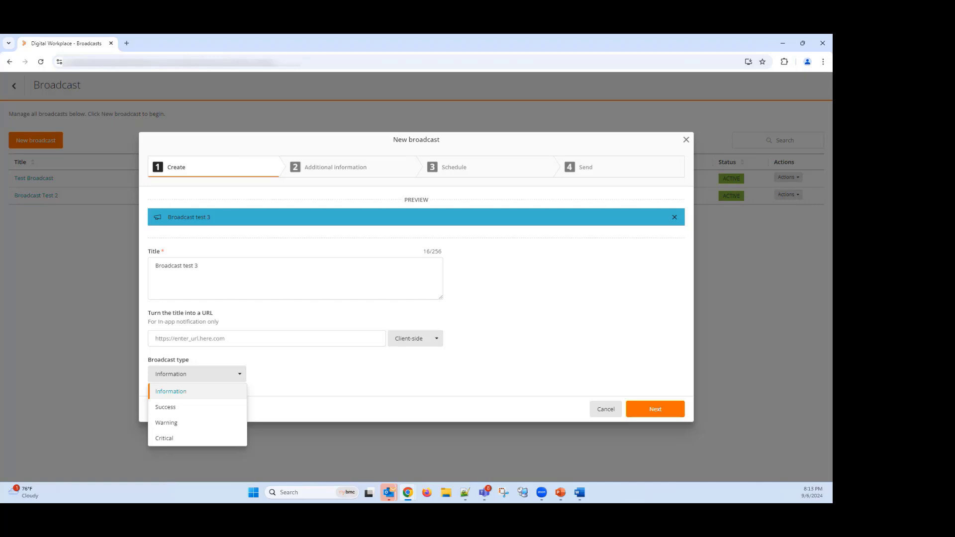
{"action": "left_click", "coordinate": [176, 393]}
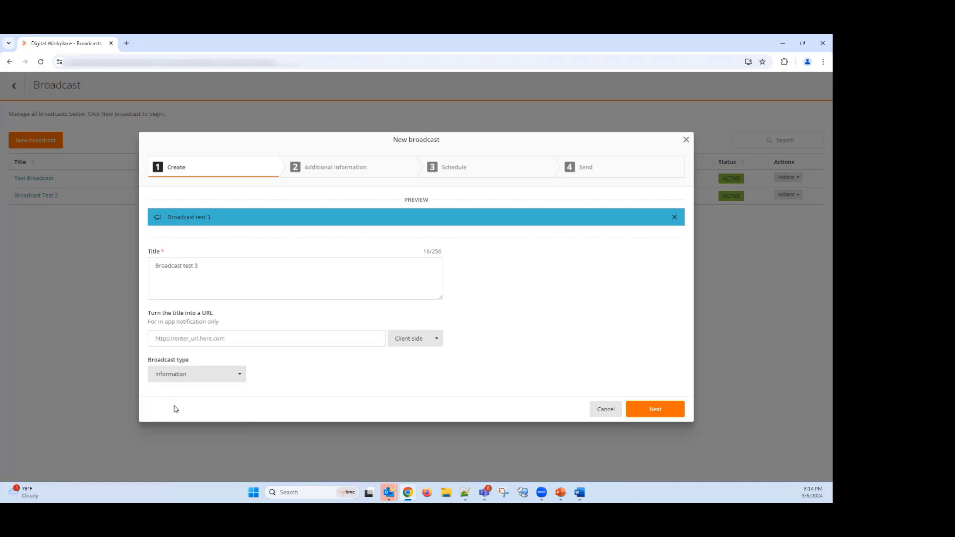
{"action": "left_click", "coordinate": [187, 374]}
{"action": "left_click", "coordinate": [179, 408]}
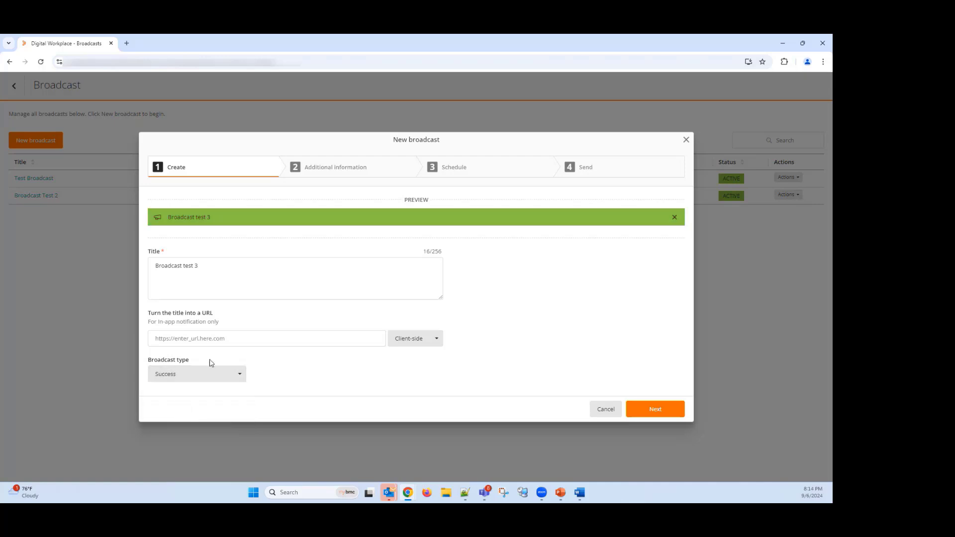
{"action": "left_click", "coordinate": [208, 375]}
{"action": "left_click", "coordinate": [195, 421]}
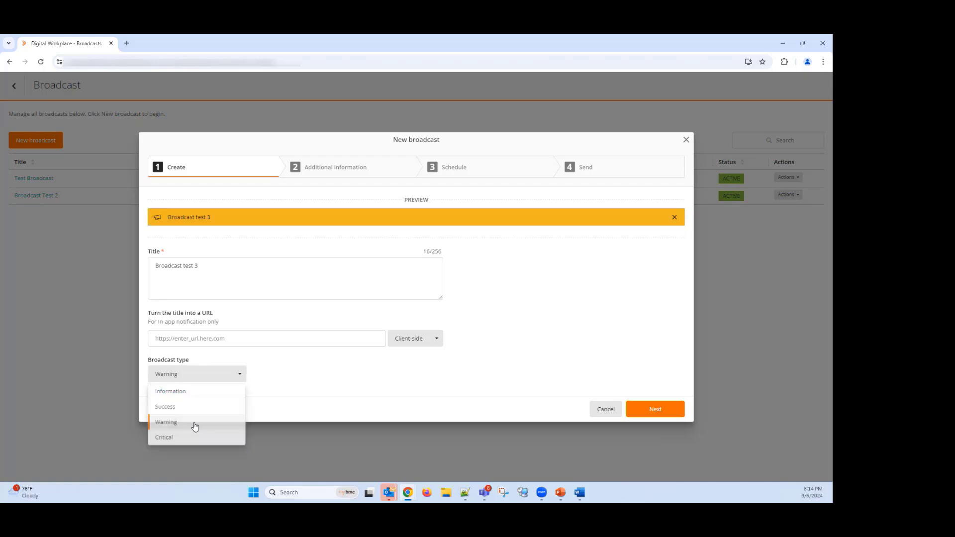
{"action": "left_click", "coordinate": [181, 378]}
{"action": "left_click", "coordinate": [186, 435]}
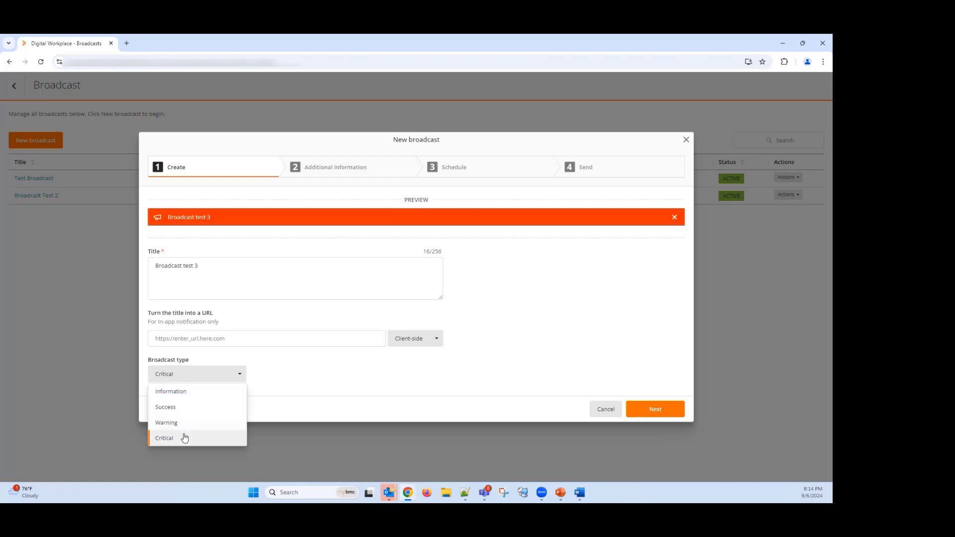
{"action": "left_click", "coordinate": [196, 379]}
{"action": "left_click", "coordinate": [196, 392]}
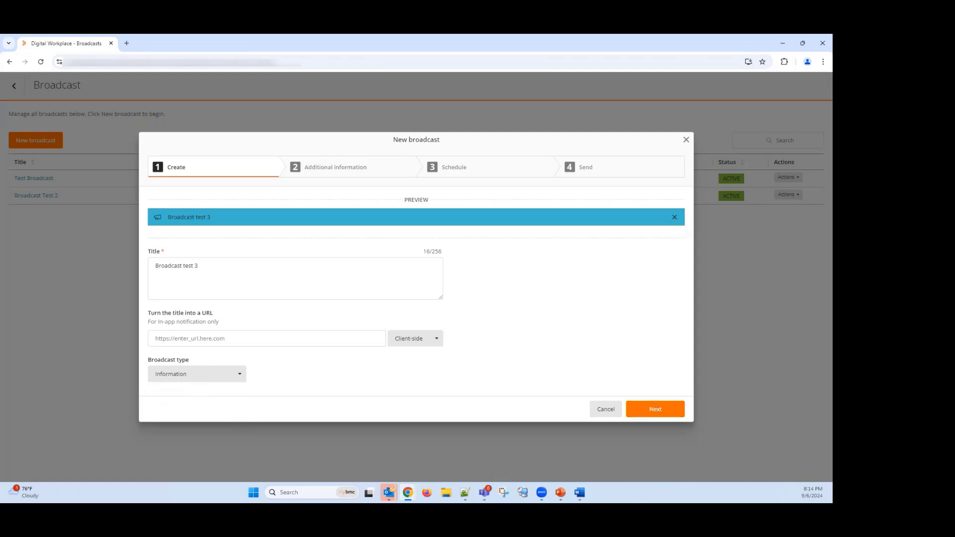
Continue to the additional information, enable the Learn more link and enter "test broadcast message" as its text
{"action": "left_click", "coordinate": [649, 410]}
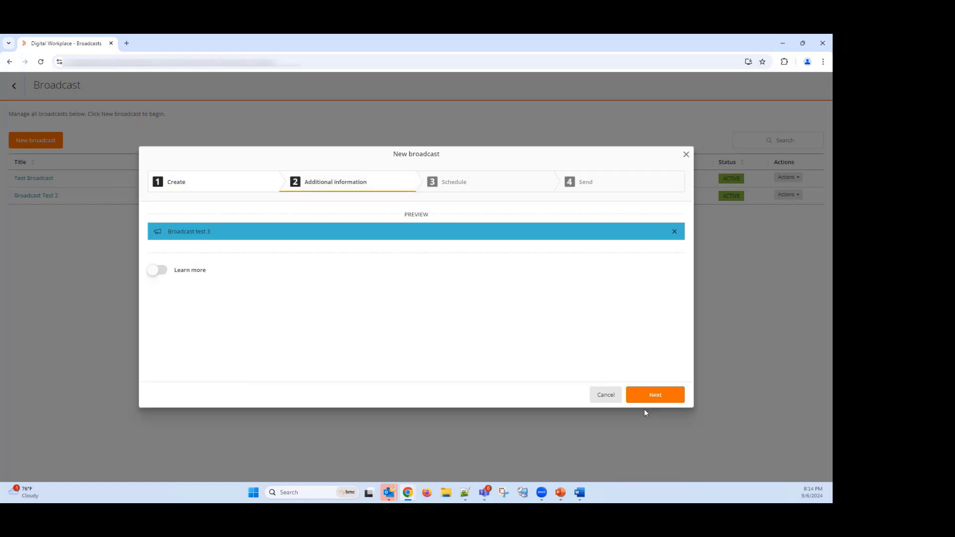
{"action": "left_click", "coordinate": [154, 271]}
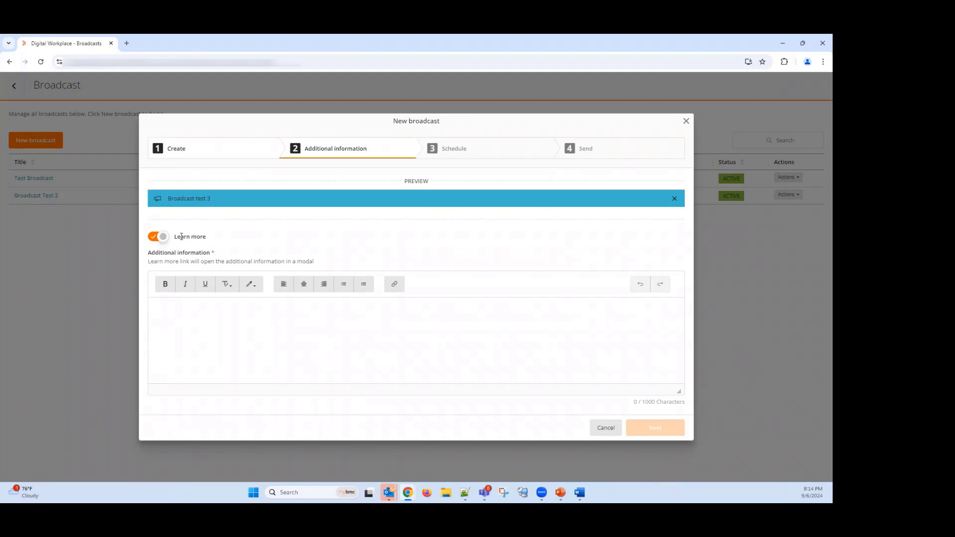
{"action": "left_click_drag", "start_coordinate": [181, 237], "coordinate": [207, 238]}
{"action": "left_click", "coordinate": [360, 324]}
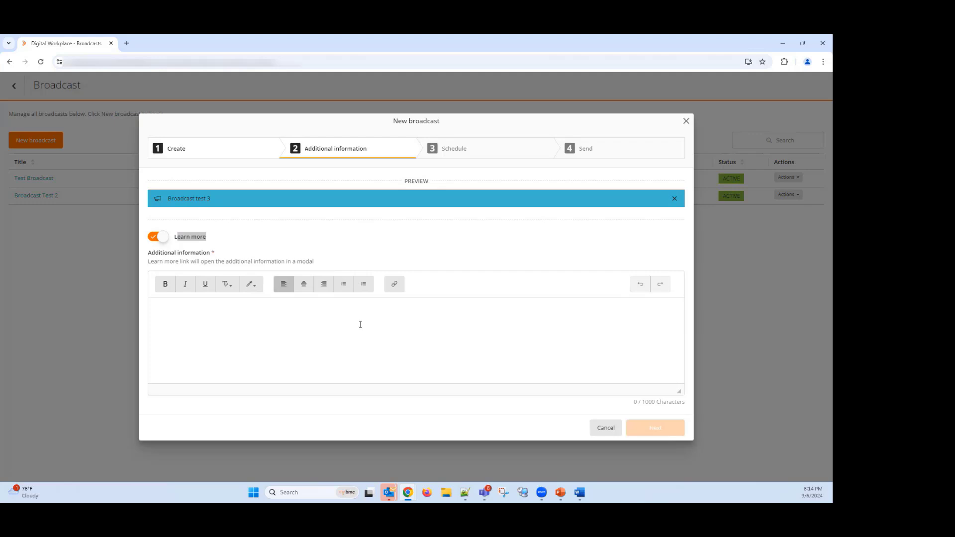
{"action": "type", "text": "test"}
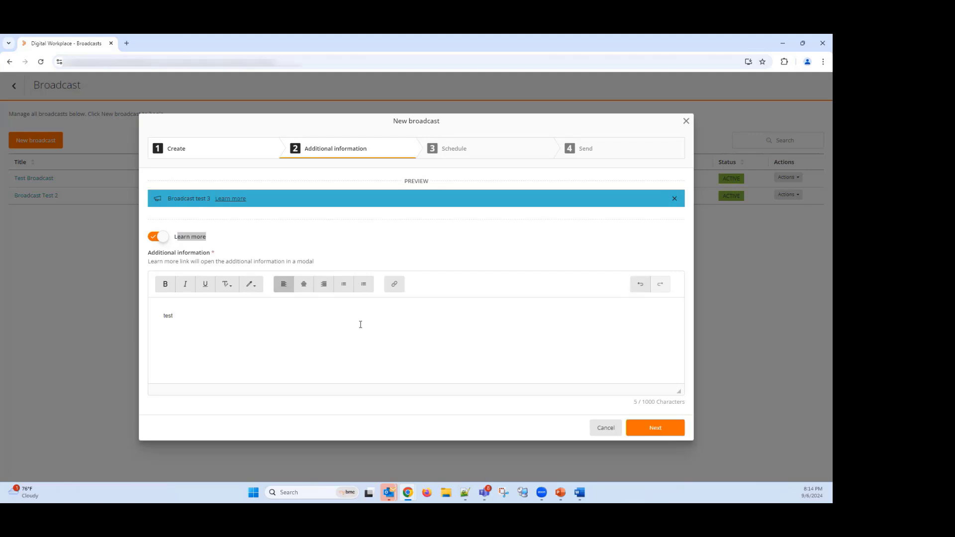
{"action": "type", "text": " d"}
{"action": "key", "text": "BackSpace"}
{"action": "type", "text": "broadcast message"}
Format the additional information text in bold italic and colour the word "message" blue
{"action": "left_click_drag", "start_coordinate": [263, 320], "coordinate": [160, 316]}
{"action": "left_click", "coordinate": [165, 284]}
{"action": "left_click", "coordinate": [224, 342]}
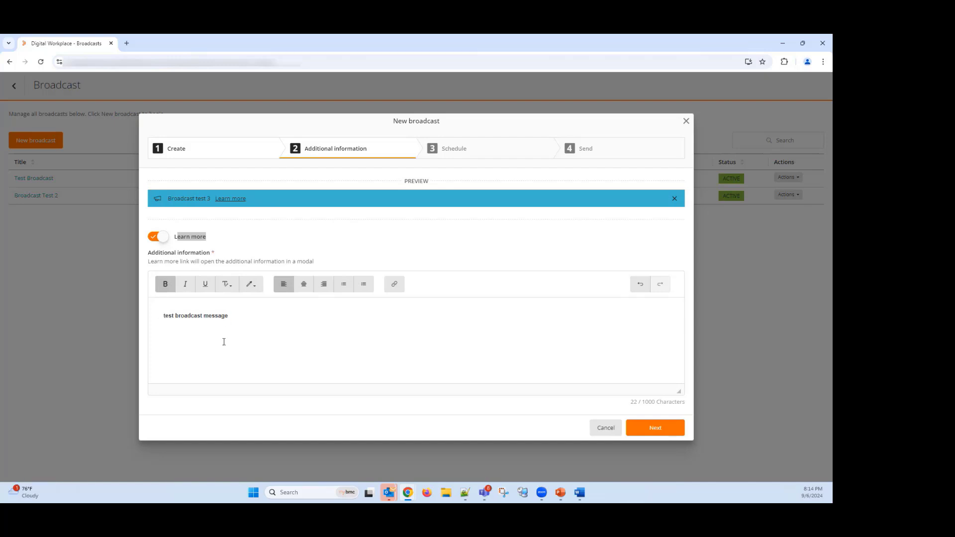
{"action": "left_click_drag", "start_coordinate": [230, 316], "coordinate": [162, 316]}
{"action": "left_click", "coordinate": [185, 284]}
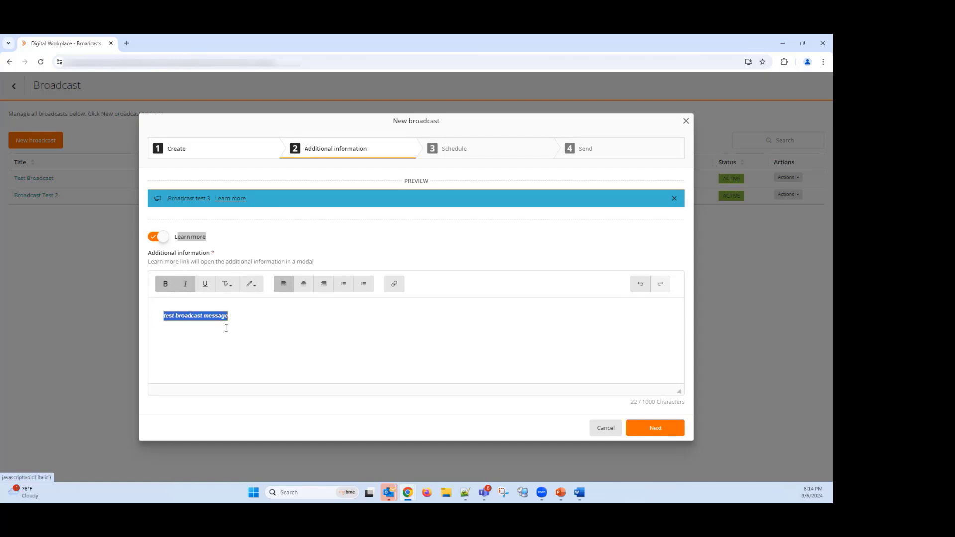
{"action": "left_click", "coordinate": [237, 314]}
{"action": "left_click_drag", "start_coordinate": [230, 316], "coordinate": [205, 316]}
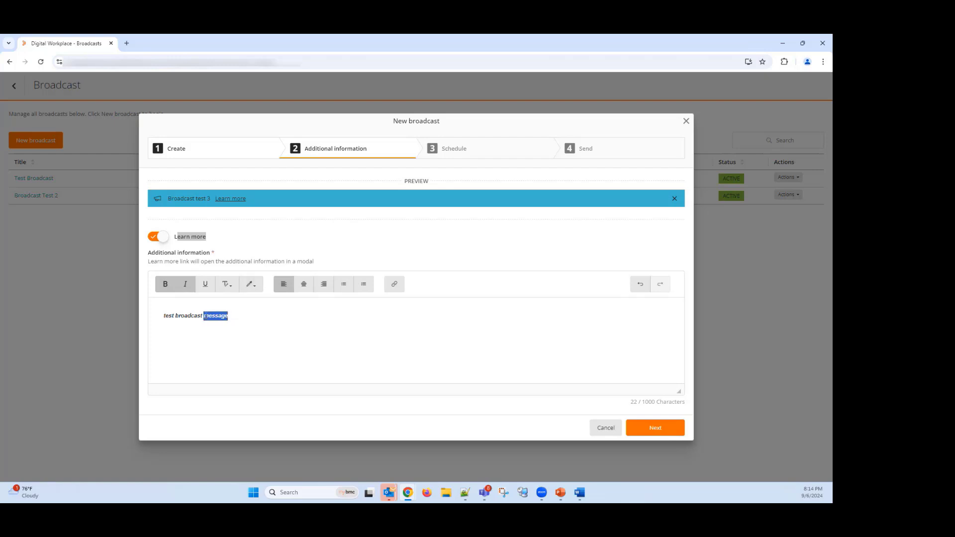
{"action": "left_click", "coordinate": [229, 287]}
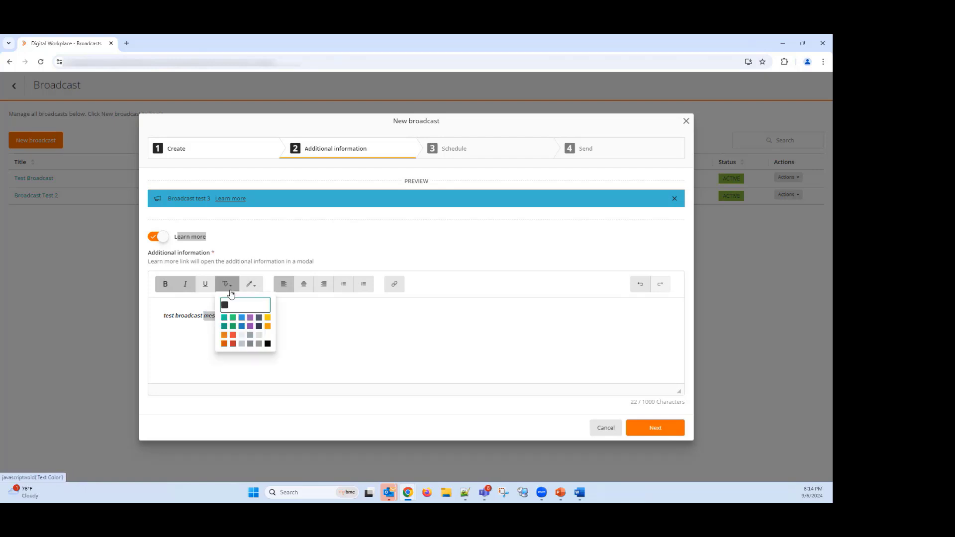
{"action": "left_click", "coordinate": [241, 318]}
{"action": "left_click", "coordinate": [295, 351]}
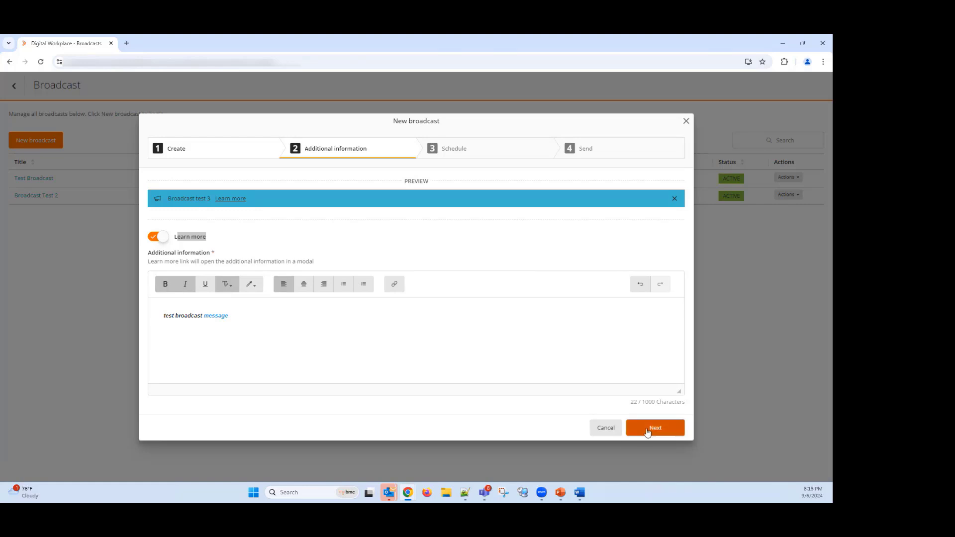
Continue to the schedule stage and choose the Administrator user group as the broadcast's recipient
{"action": "left_click", "coordinate": [647, 432]}
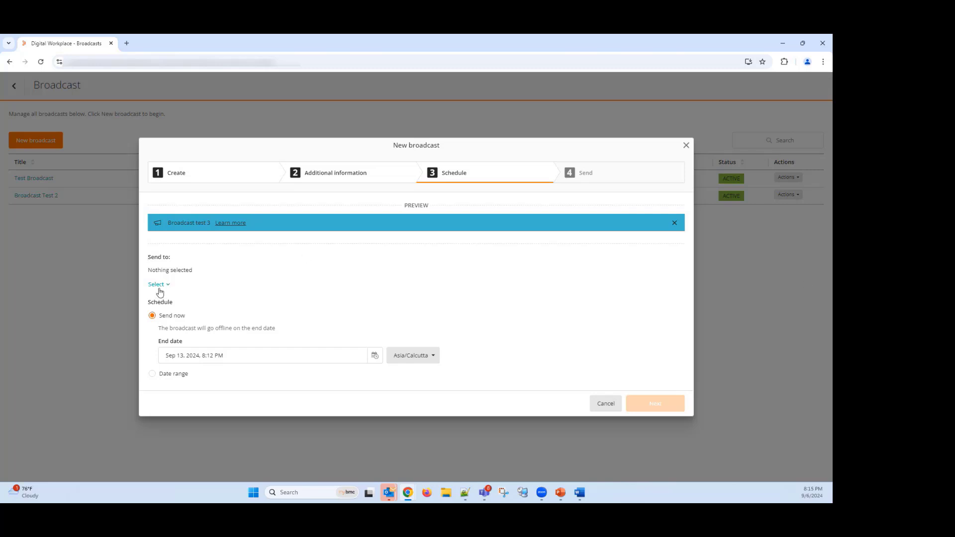
{"action": "left_click", "coordinate": [159, 291]}
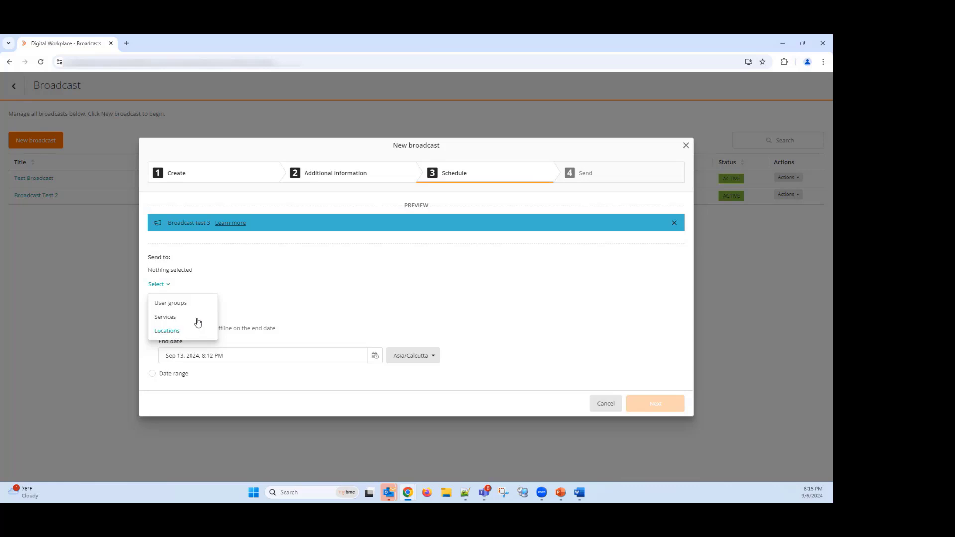
{"action": "left_click", "coordinate": [170, 303]}
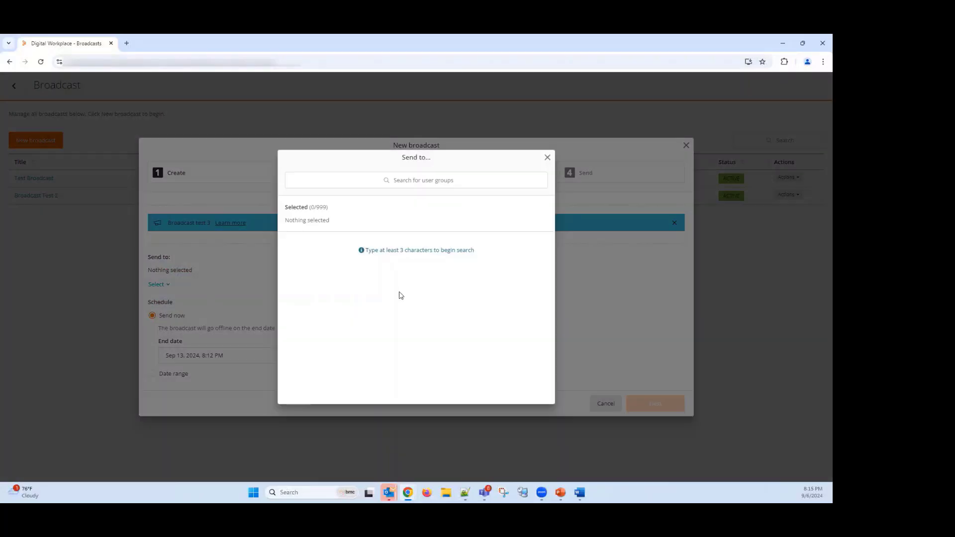
{"action": "left_click", "coordinate": [344, 181]}
{"action": "type", "text": "admini"}
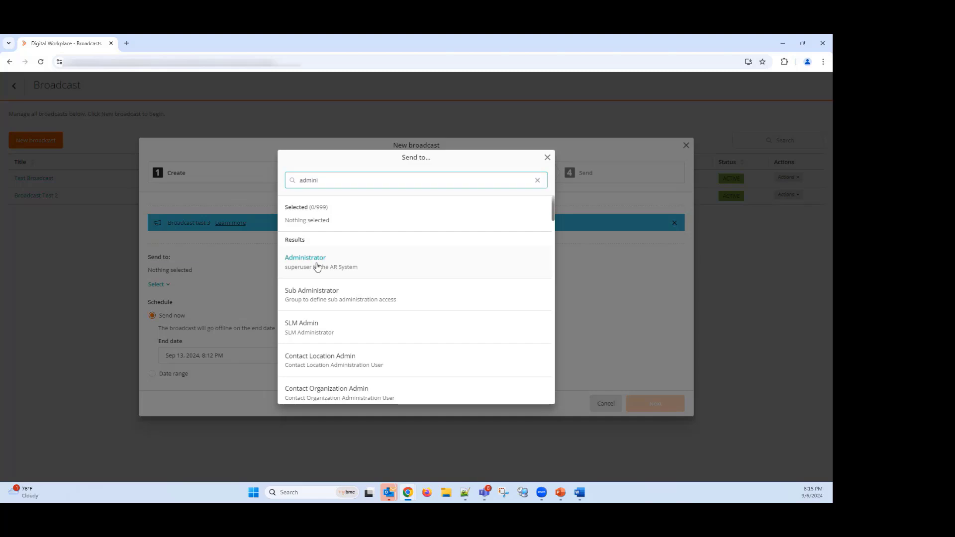
{"action": "left_click", "coordinate": [317, 267]}
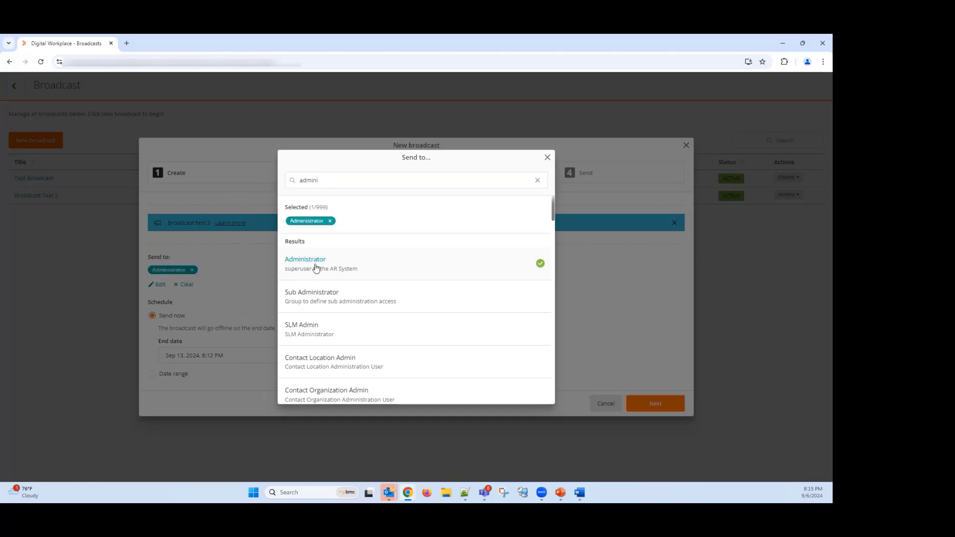
{"action": "left_click", "coordinate": [547, 160]}
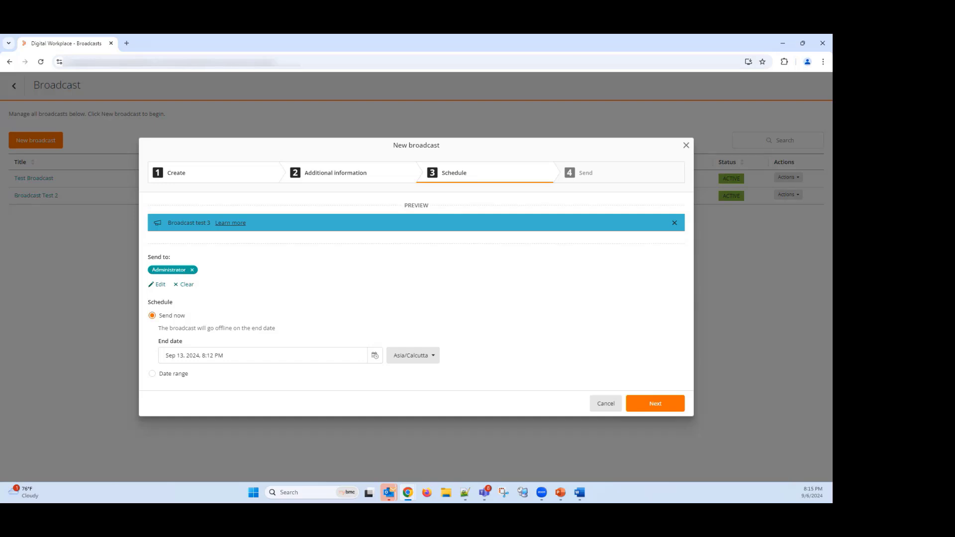
Review the user group selected as recipient and the end date setting of the broadcast schedule
{"action": "left_click", "coordinate": [161, 285]}
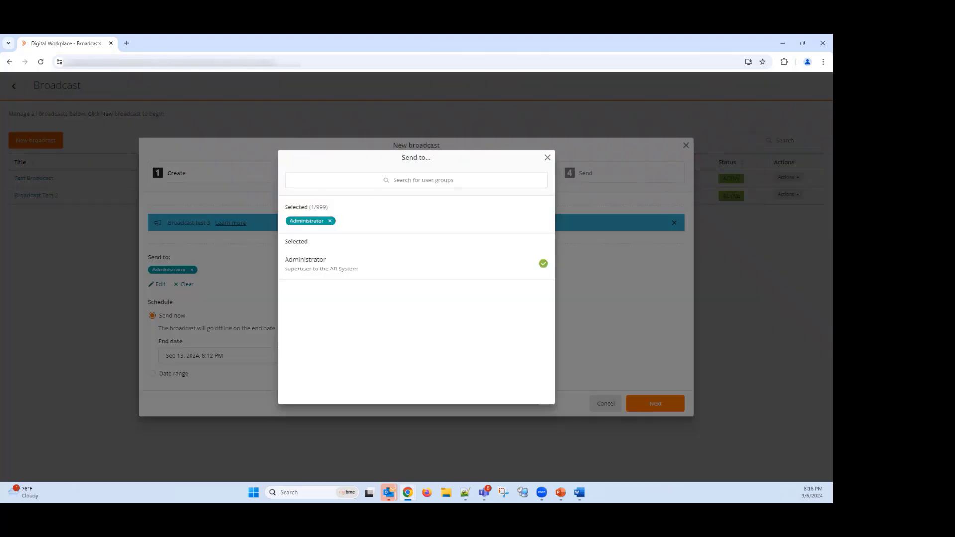
{"action": "key", "text": "alt+Tab"}
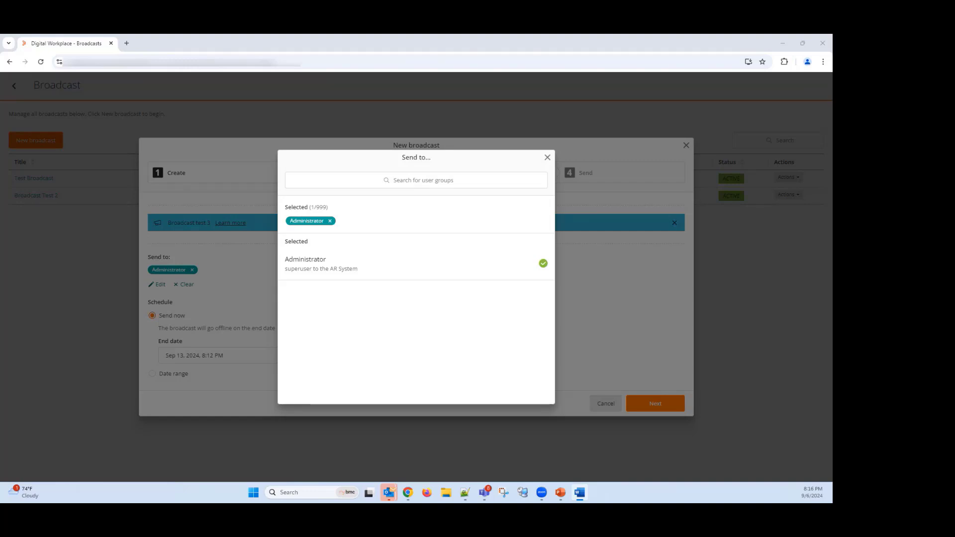
{"action": "left_click", "coordinate": [224, 299]}
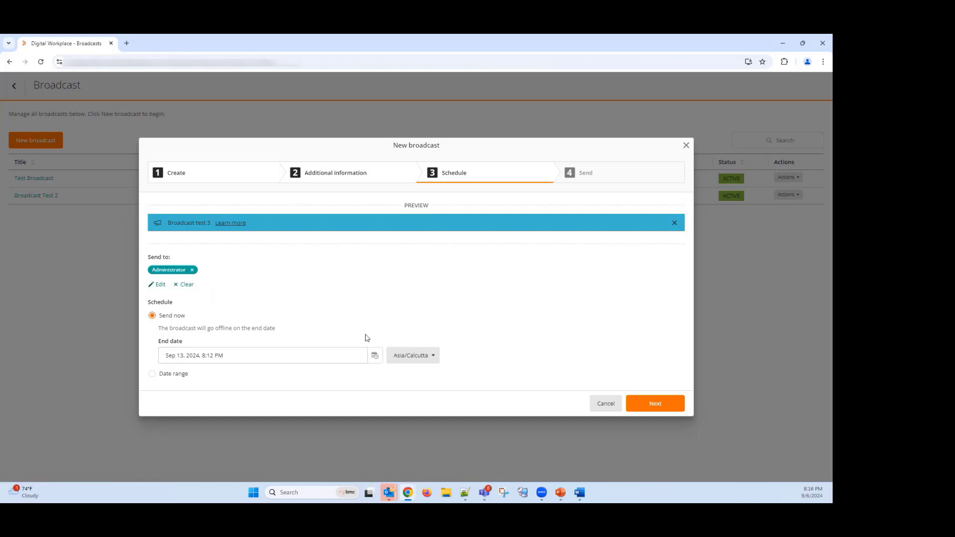
{"action": "left_click_drag", "start_coordinate": [157, 341], "coordinate": [186, 341]}
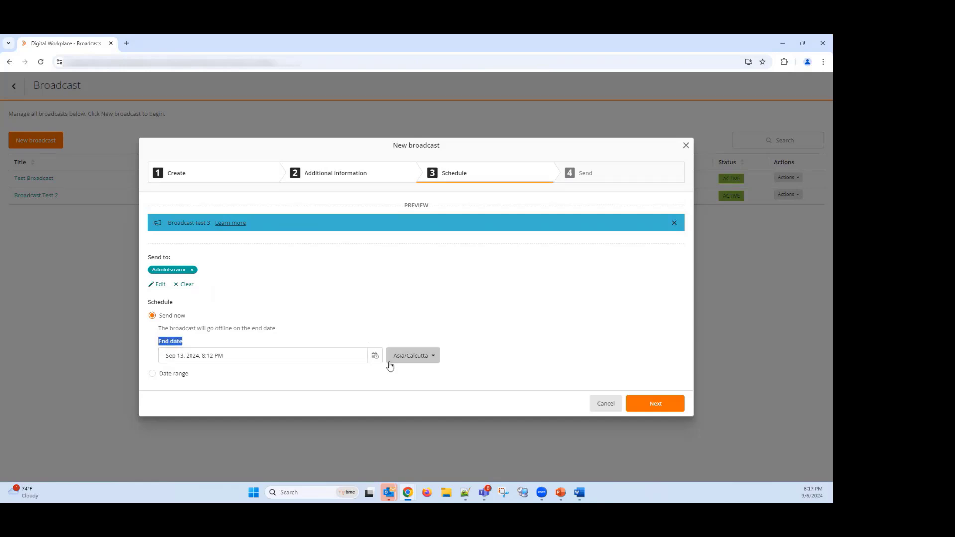
Confirm Sep 13, 2024, 8:12 PM as the end date of the Send now schedule
{"action": "left_click", "coordinate": [375, 355]}
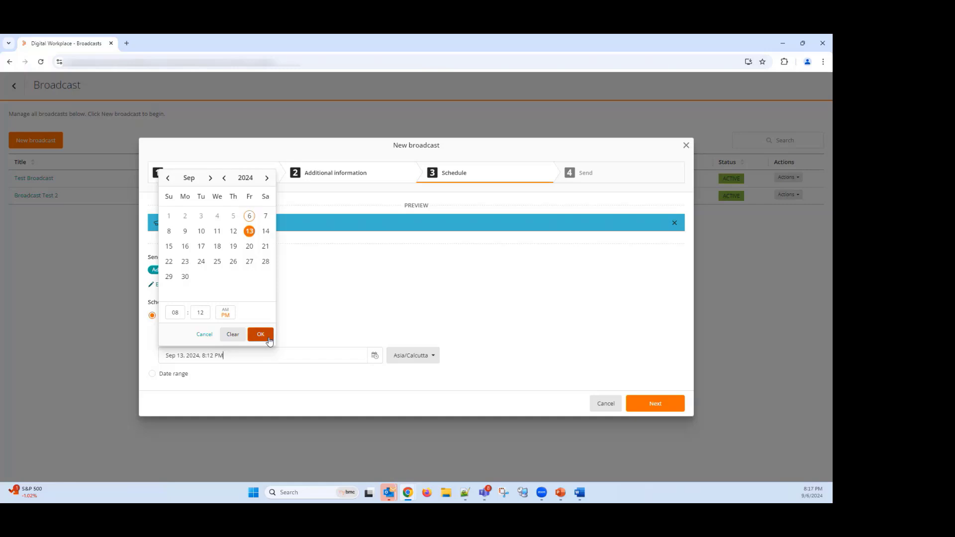
{"action": "left_click", "coordinate": [268, 338]}
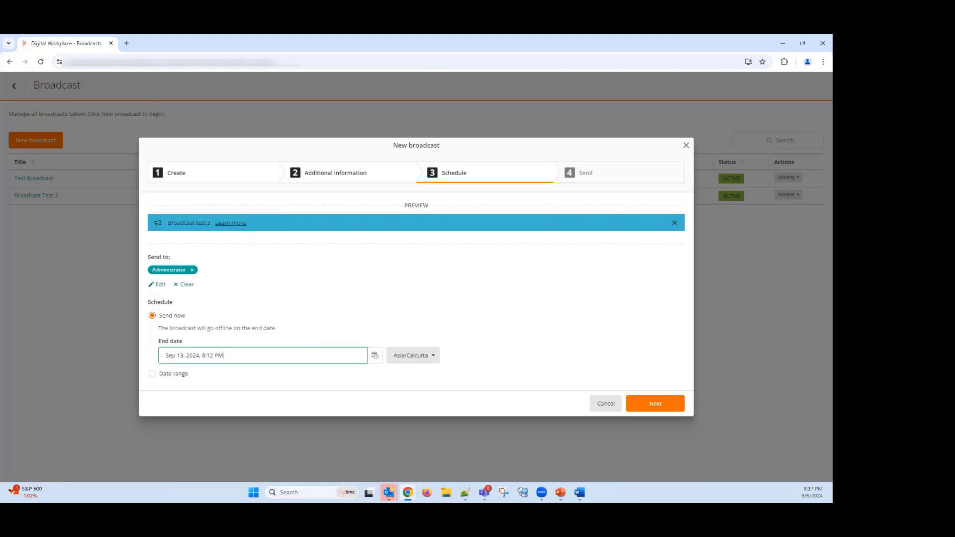
Try the date range schedule option, view its start and end calendar, and switch back to Send now
{"action": "left_click", "coordinate": [174, 373]}
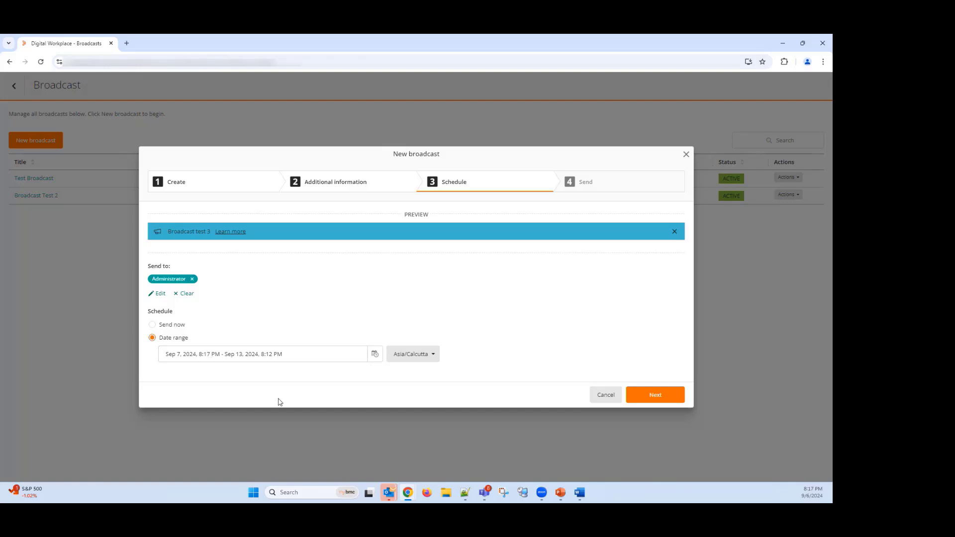
{"action": "left_click", "coordinate": [326, 353]}
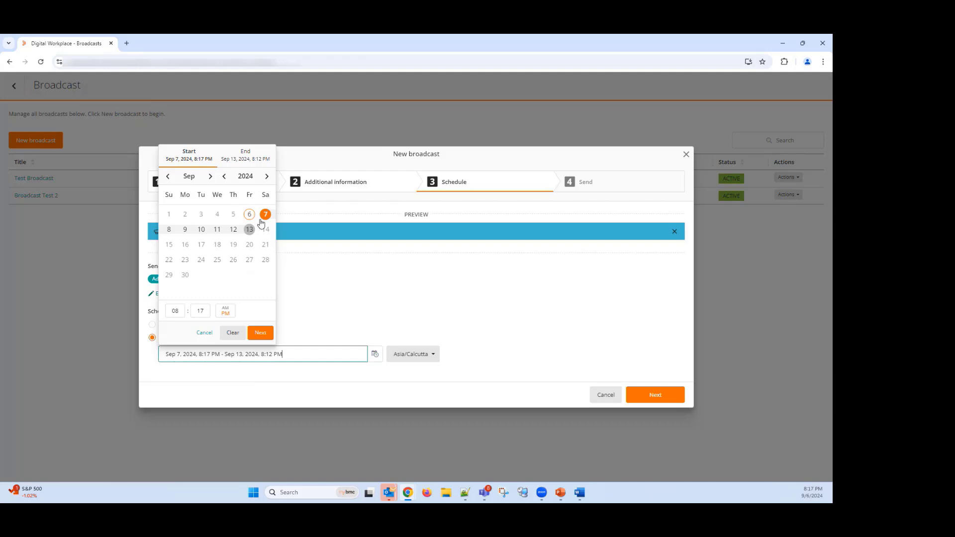
{"action": "left_click", "coordinate": [321, 277]}
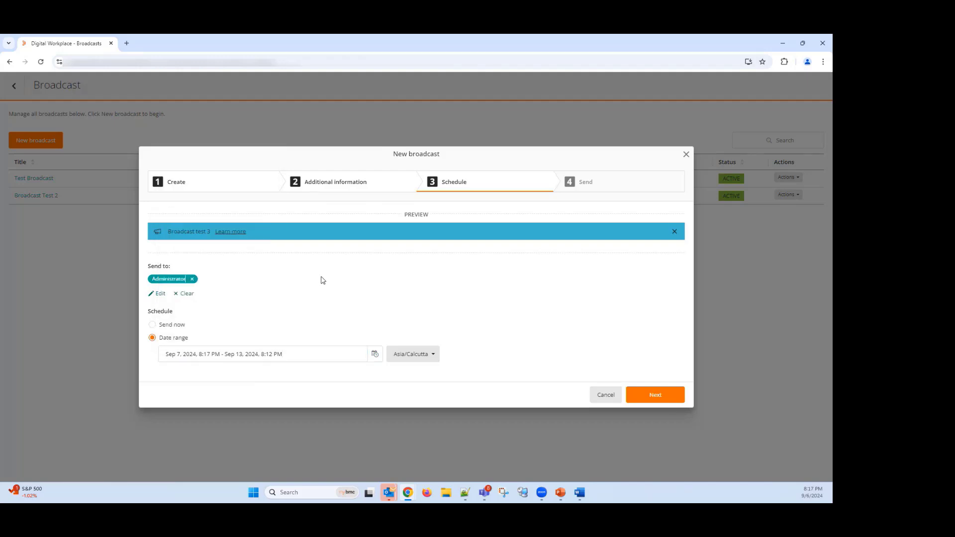
{"action": "left_click", "coordinate": [166, 327]}
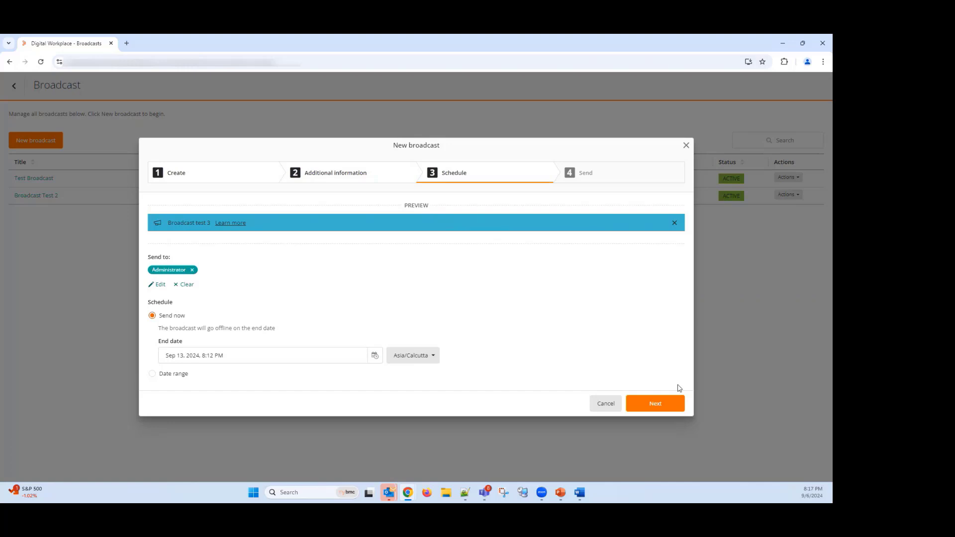
Continue to the send stage, review the broadcast summary and schedule Broadcast test 3
{"action": "left_click", "coordinate": [667, 405]}
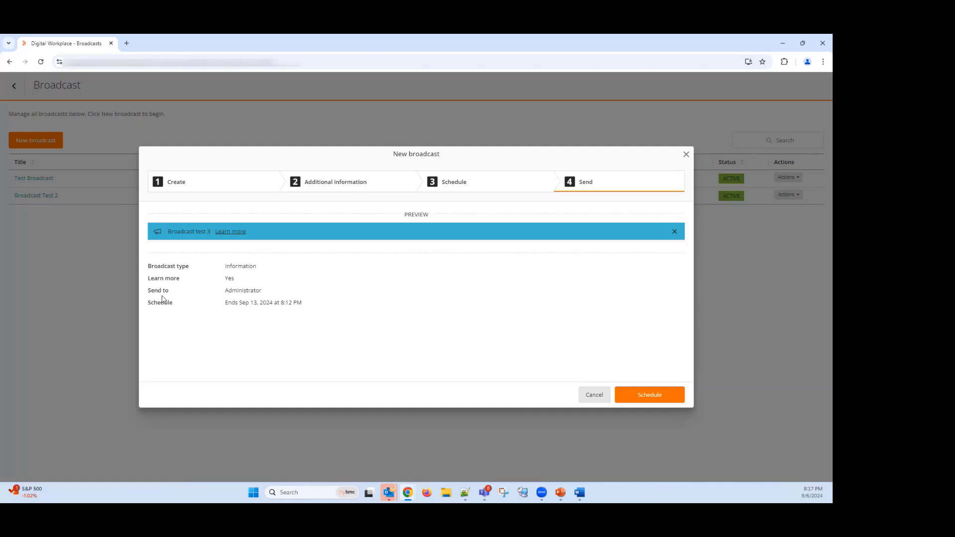
{"action": "left_click", "coordinate": [269, 328]}
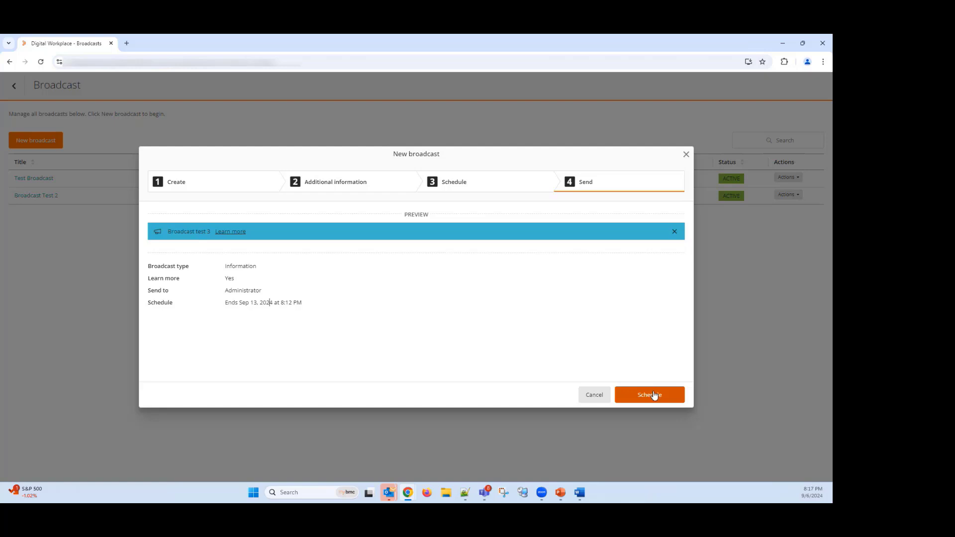
{"action": "left_click", "coordinate": [654, 395]}
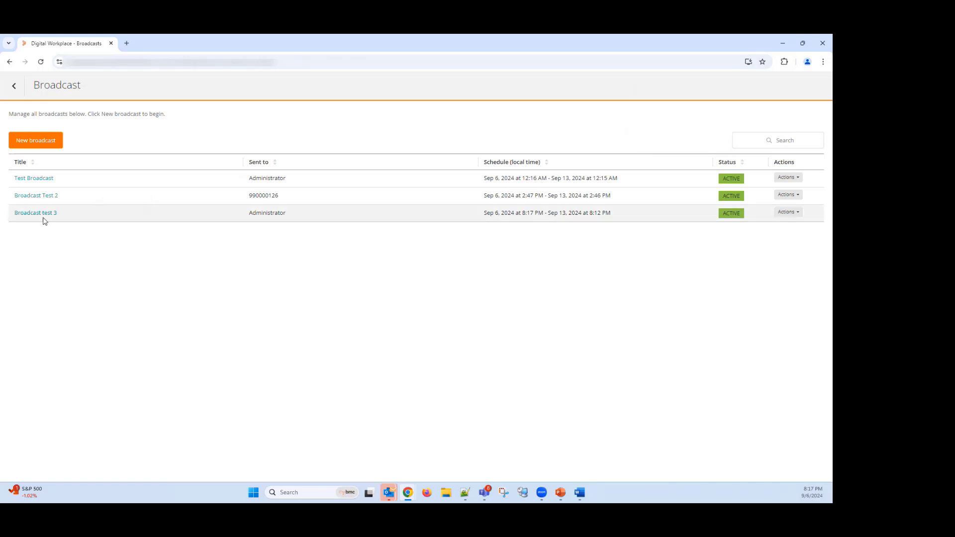
View the details of Broadcast test 3 through its available actions and its title, closing the details each time
{"action": "left_click", "coordinate": [791, 212]}
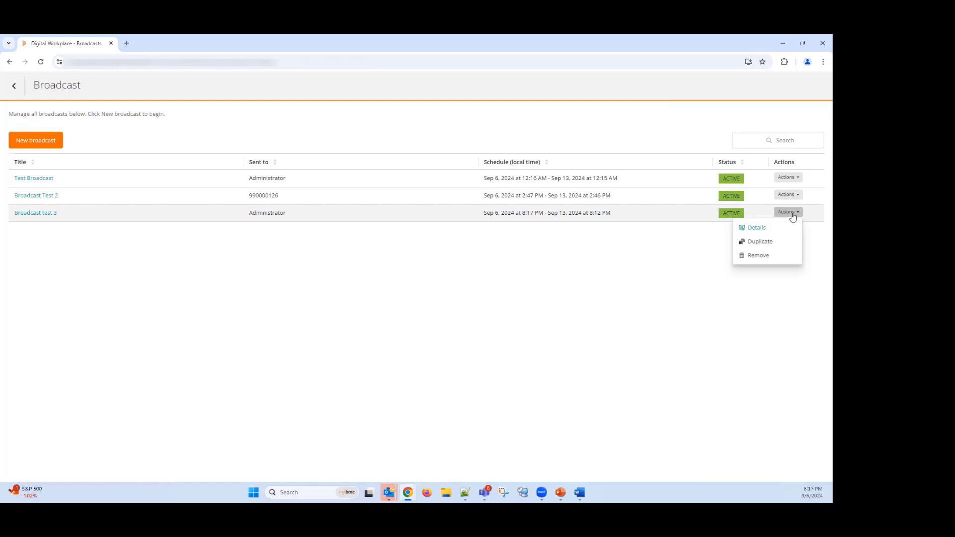
{"action": "left_click", "coordinate": [756, 228]}
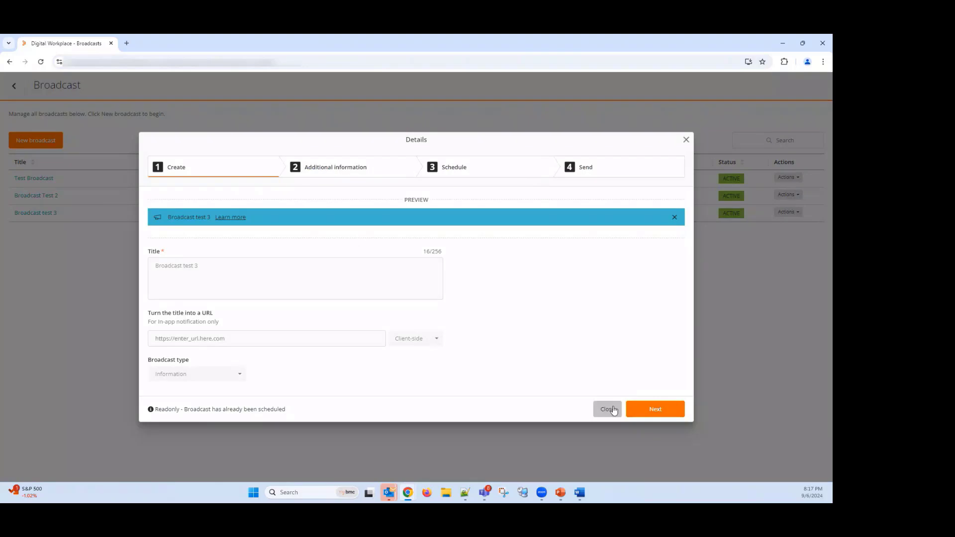
{"action": "left_click", "coordinate": [609, 408]}
{"action": "left_click", "coordinate": [34, 214]}
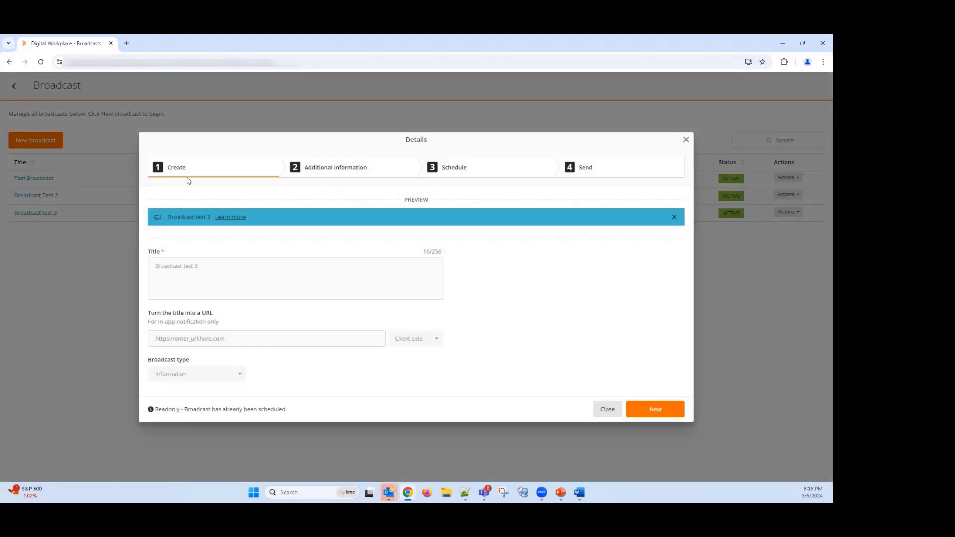
{"action": "left_click", "coordinate": [609, 410]}
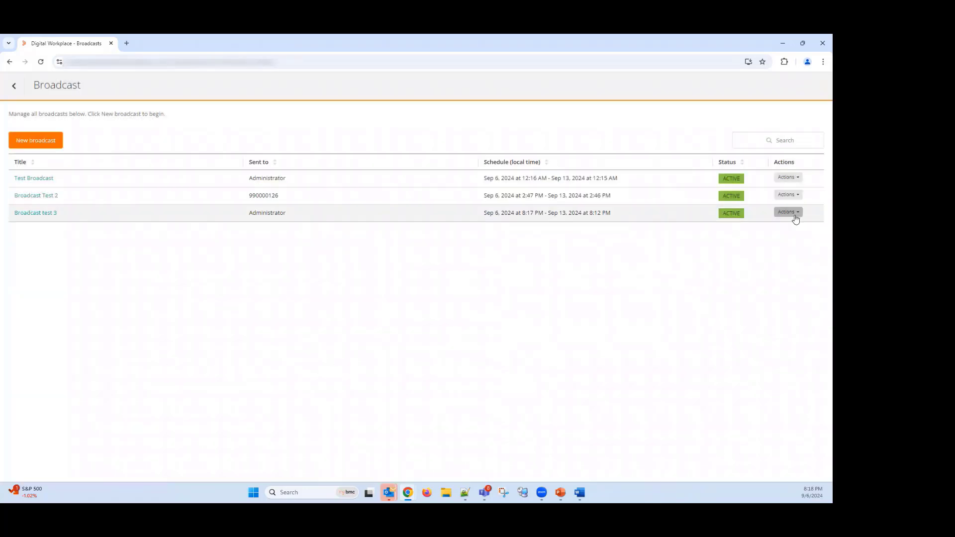
Try duplicating Broadcast test 3, examine the title of the copy, and discard the duplicate
{"action": "left_click", "coordinate": [790, 213]}
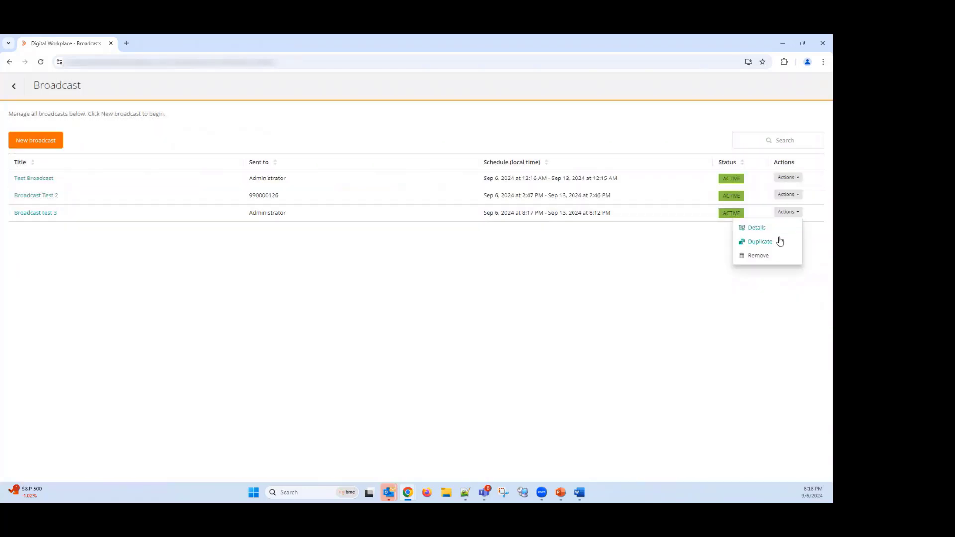
{"action": "left_click", "coordinate": [754, 247]}
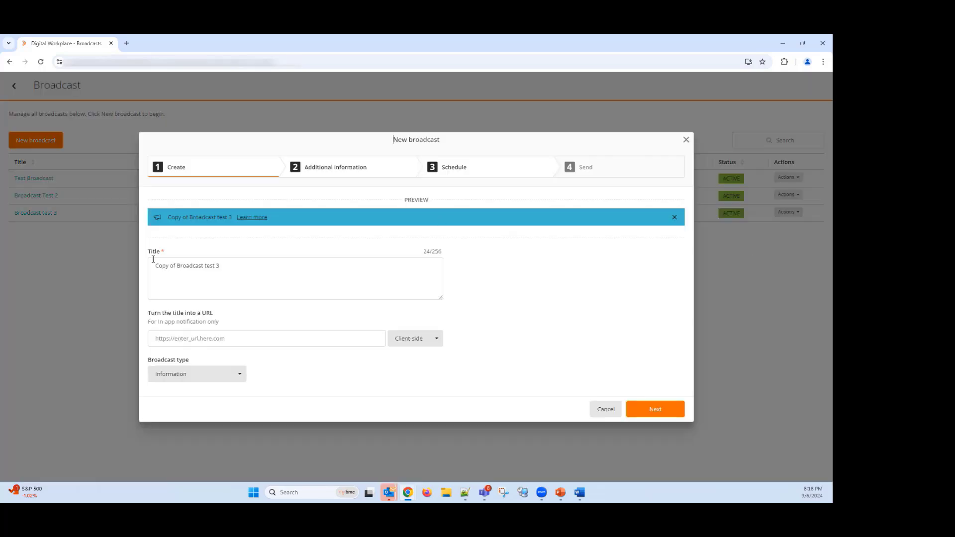
{"action": "left_click_drag", "start_coordinate": [219, 266], "coordinate": [207, 264]}
{"action": "triple_click", "coordinate": [188, 273]}
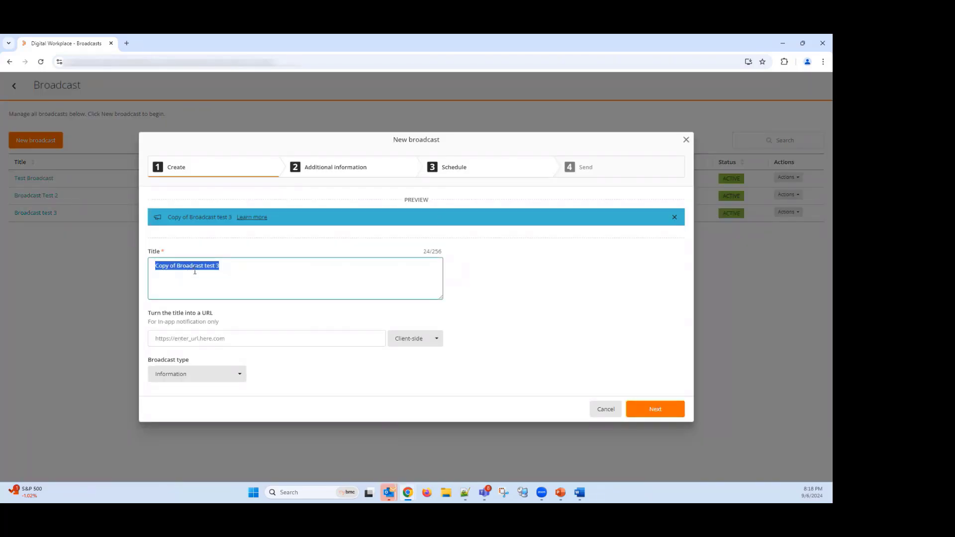
{"action": "left_click", "coordinate": [220, 271]}
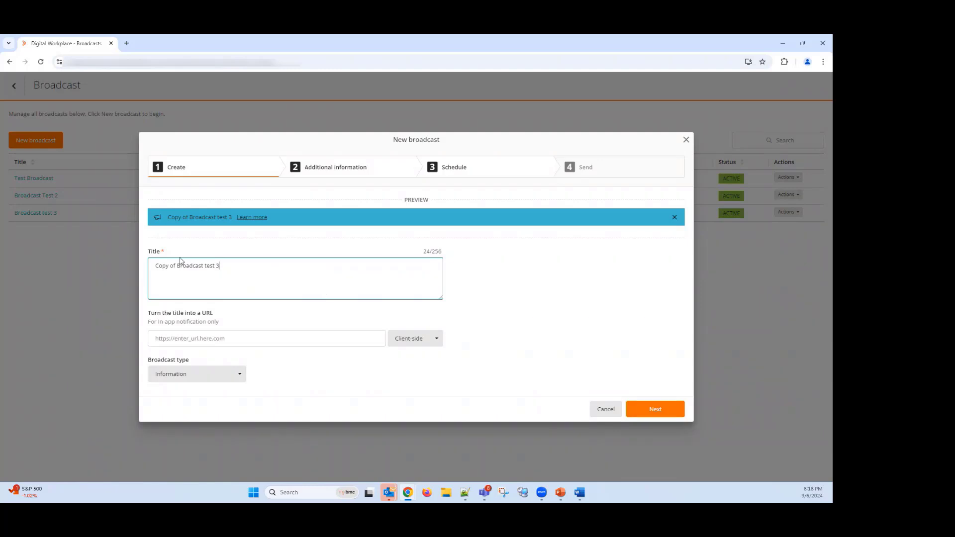
{"action": "left_click_drag", "start_coordinate": [176, 265], "coordinate": [153, 265]}
{"action": "key", "text": "Escape"}
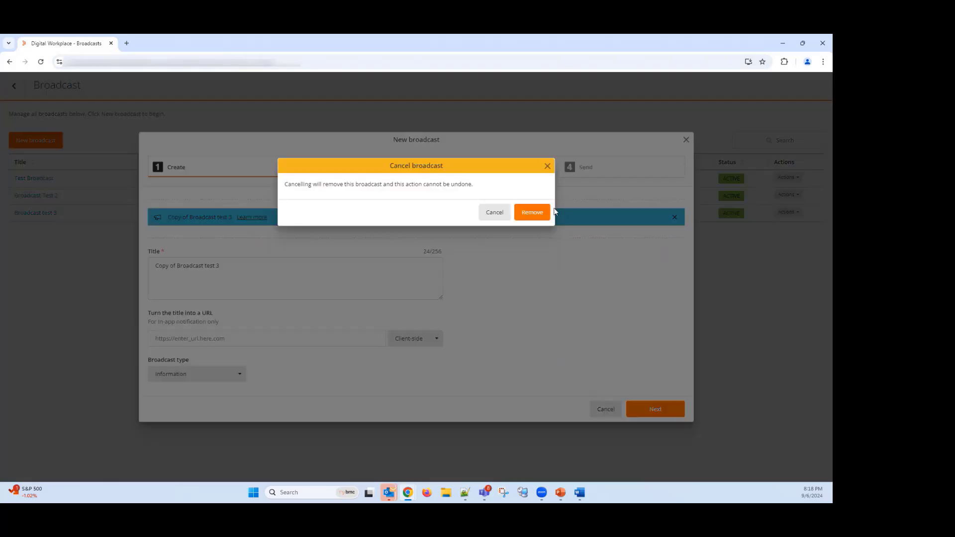
{"action": "left_click", "coordinate": [525, 218]}
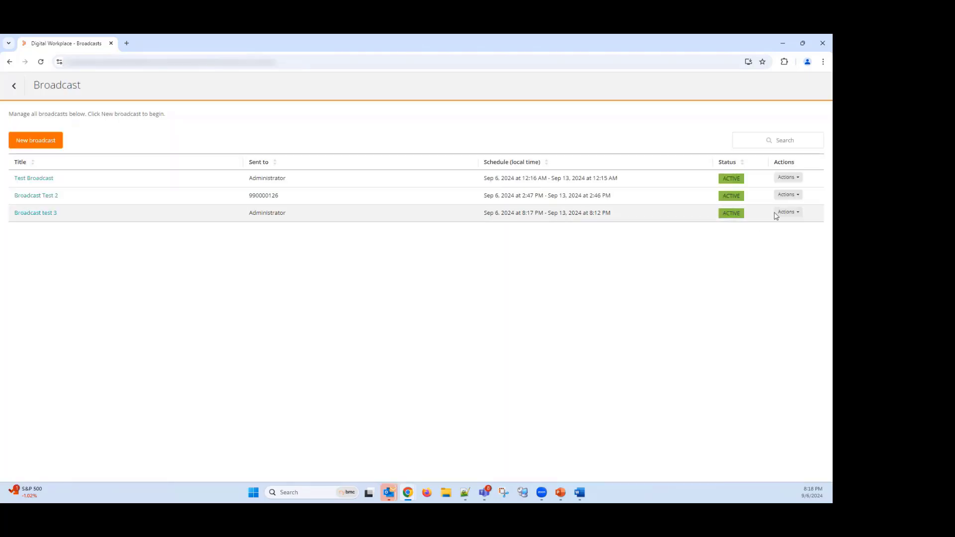
Check the actions available for Broadcast test 3 and remove the broadcast named Test Broadcast
{"action": "left_click", "coordinate": [787, 212]}
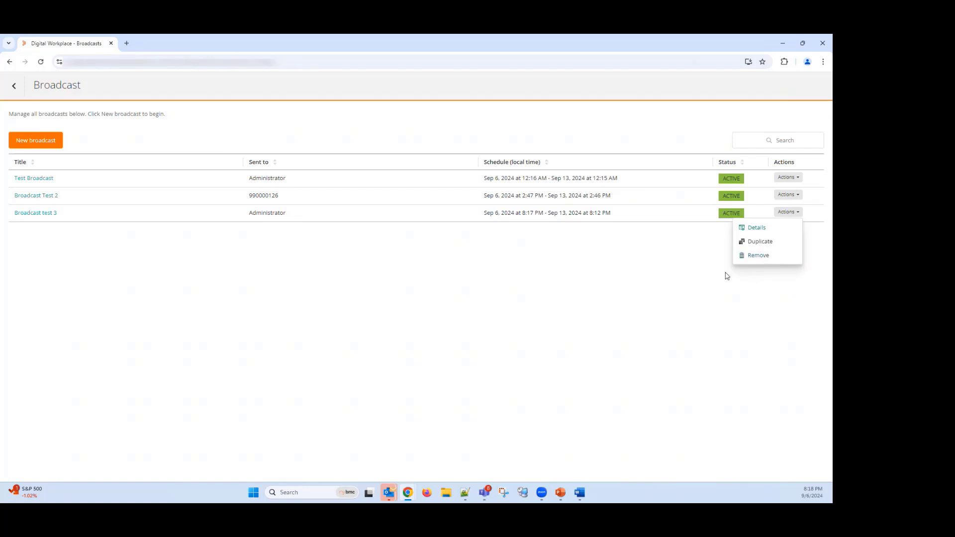
{"action": "left_click", "coordinate": [546, 247]}
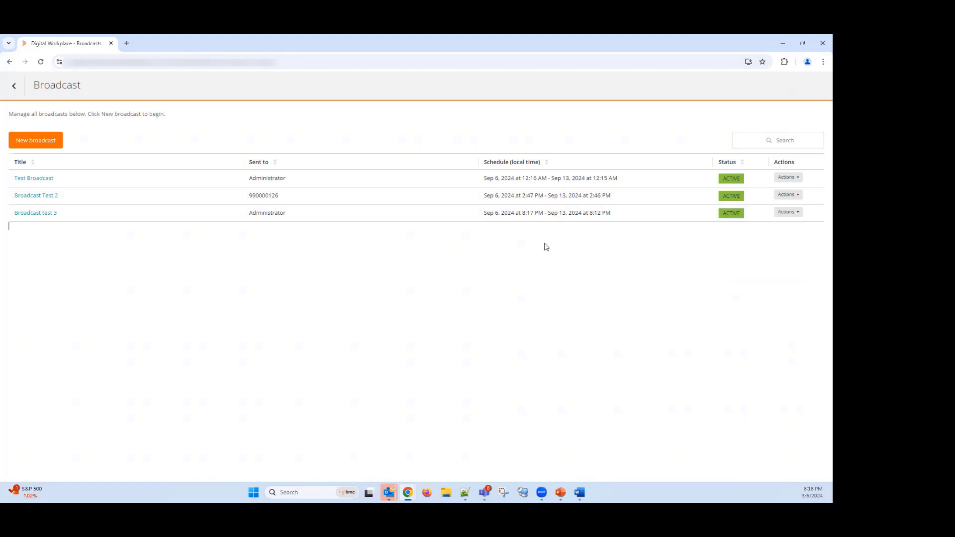
{"action": "left_click", "coordinate": [783, 179]}
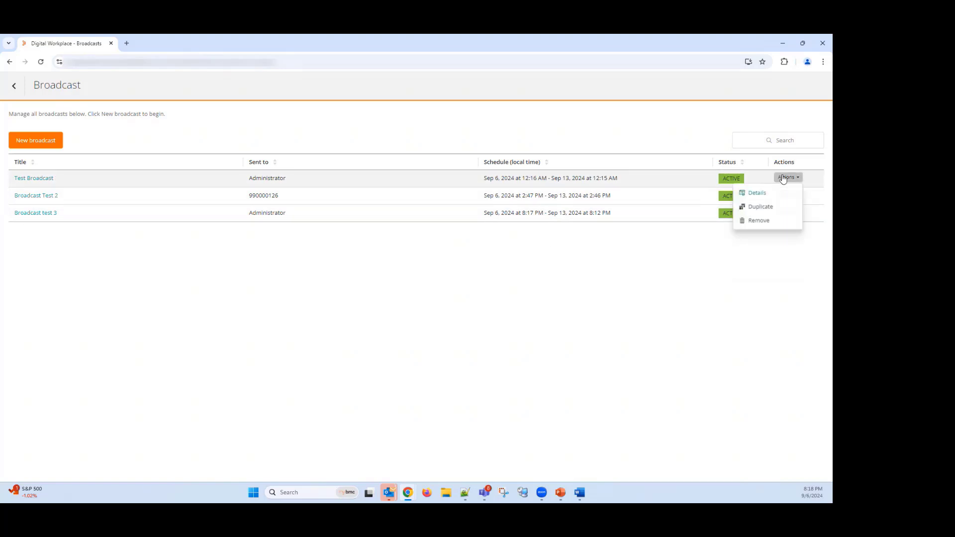
{"action": "left_click", "coordinate": [764, 220]}
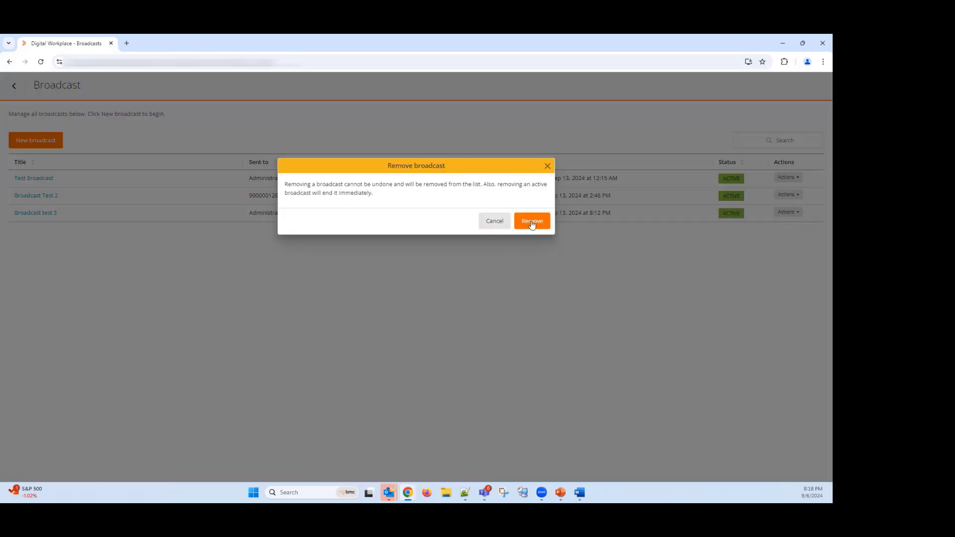
{"action": "left_click", "coordinate": [531, 220]}
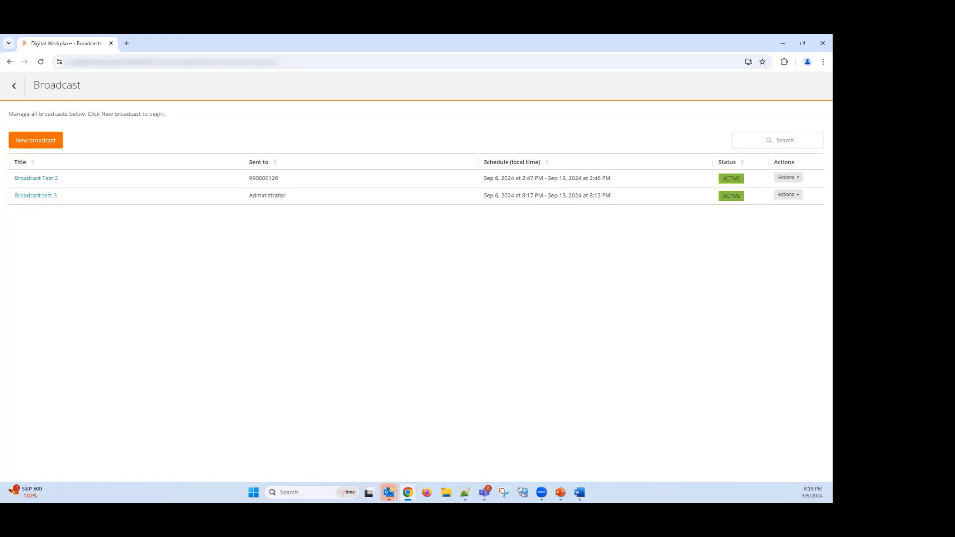
Bring the incognito Digital Workplace window onto the main screen, maximize it and reload its My Activity page
{"action": "key", "text": "super+d"}
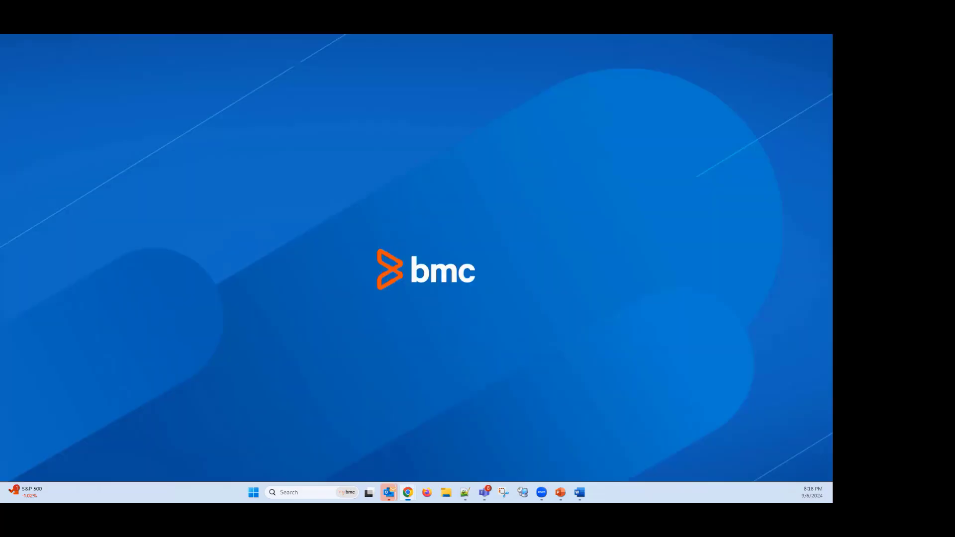
{"action": "left_click_drag", "start_coordinate": [832, 181], "coordinate": [598, 175]}
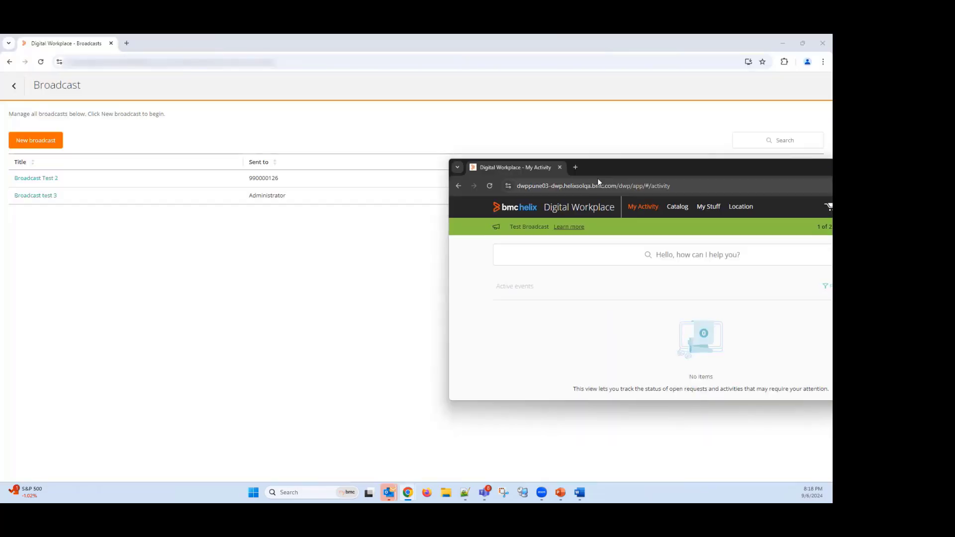
{"action": "double_click", "coordinate": [610, 171]}
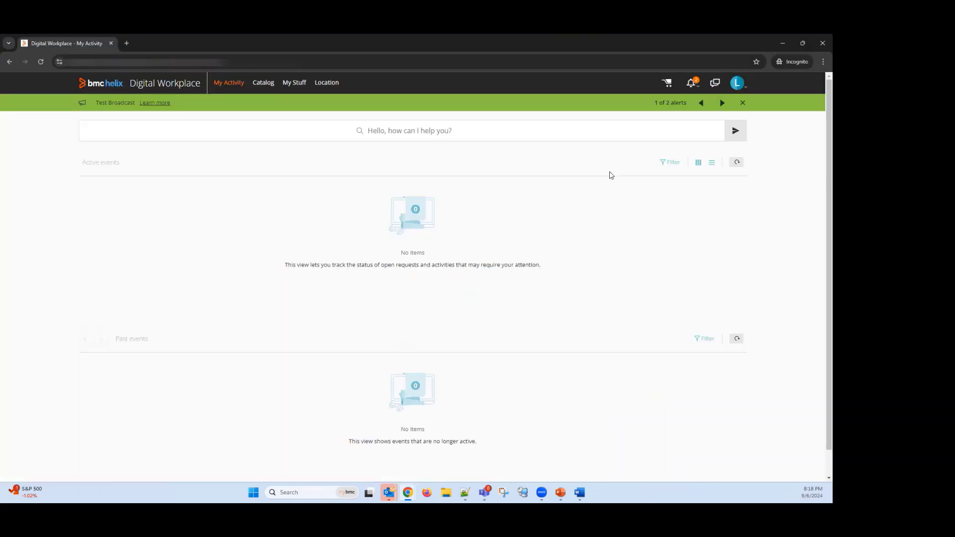
{"action": "left_click", "coordinate": [39, 62]}
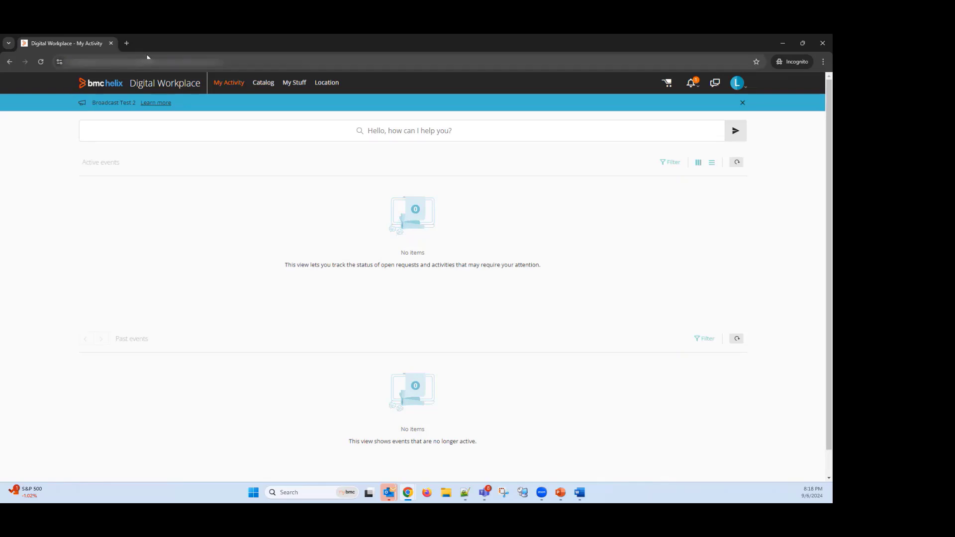
Check the broadcast banner on the My Activity page and reload the page to look for new broadcasts
{"action": "left_click_drag", "start_coordinate": [93, 103], "coordinate": [136, 104]}
{"action": "left_click", "coordinate": [121, 101]}
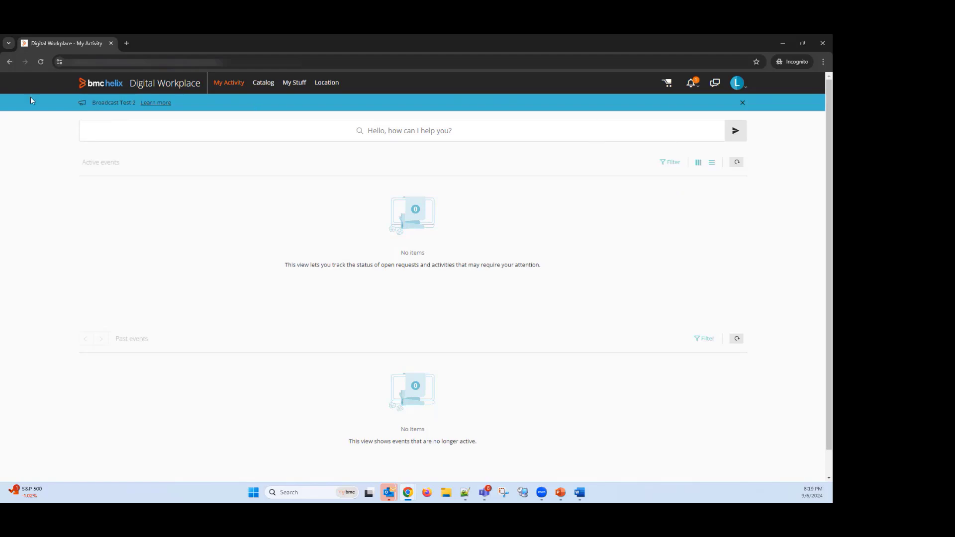
{"action": "left_click", "coordinate": [42, 61]}
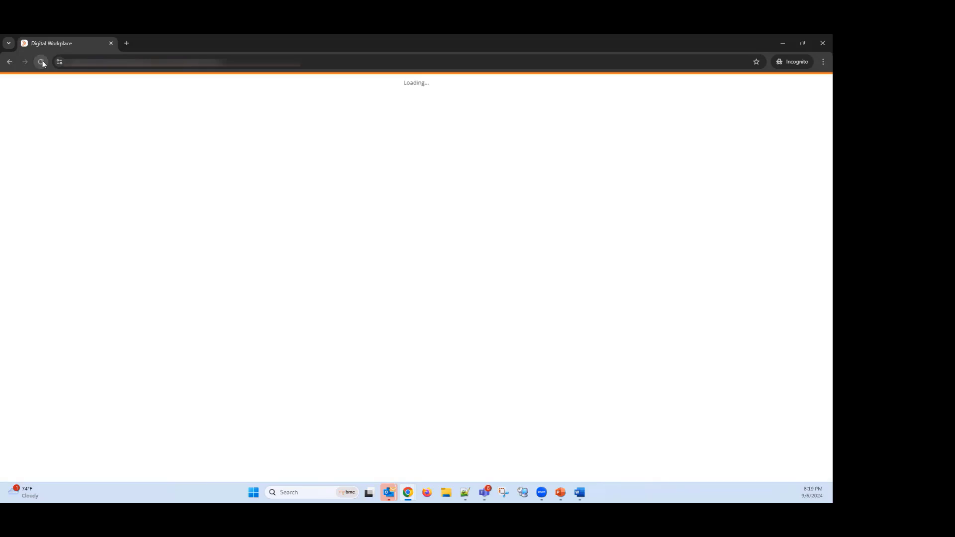
{"action": "left_click", "coordinate": [41, 61]}
{"action": "left_click", "coordinate": [42, 60]}
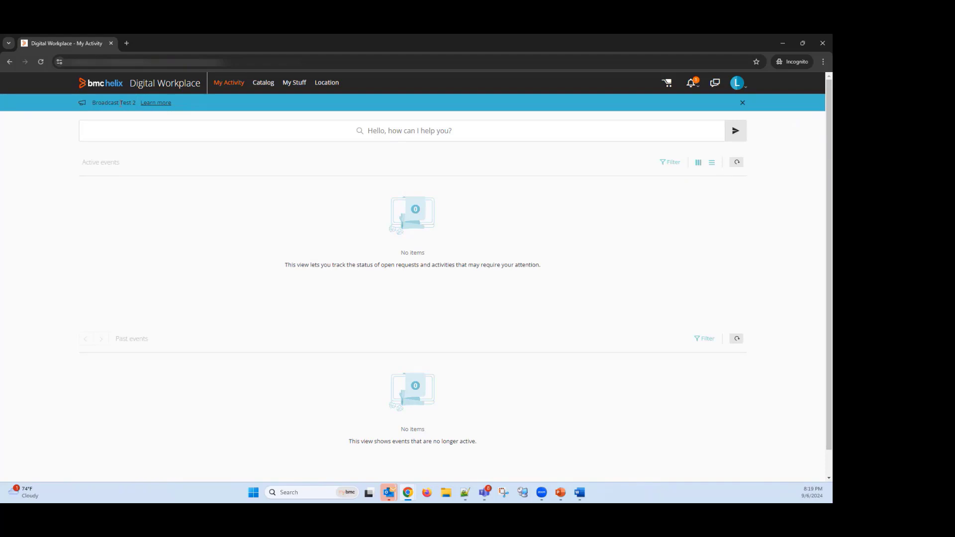
Open the Learn more link of the Broadcast Test 2 banner and read its additional information
{"action": "left_click_drag", "start_coordinate": [91, 102], "coordinate": [133, 103]}
{"action": "left_click", "coordinate": [151, 103]}
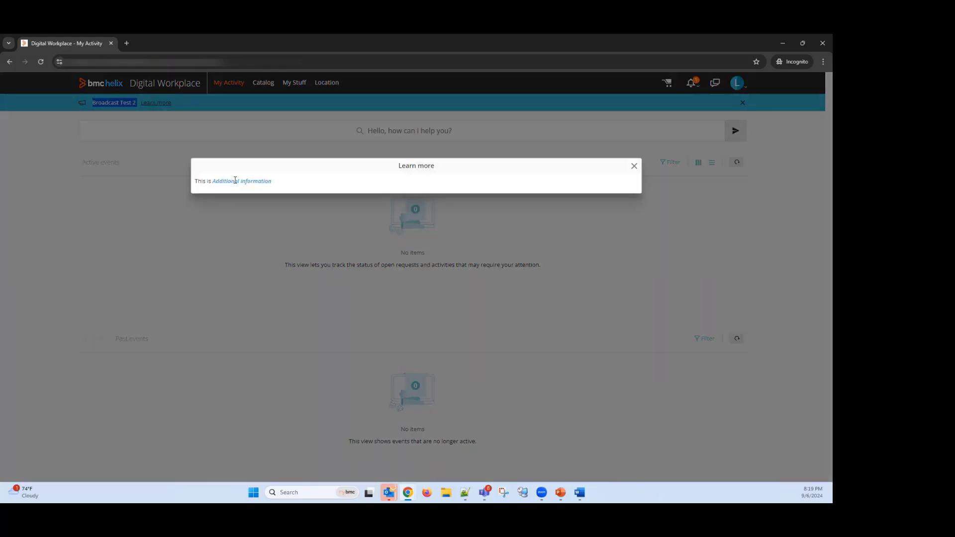
{"action": "left_click", "coordinate": [156, 105]}
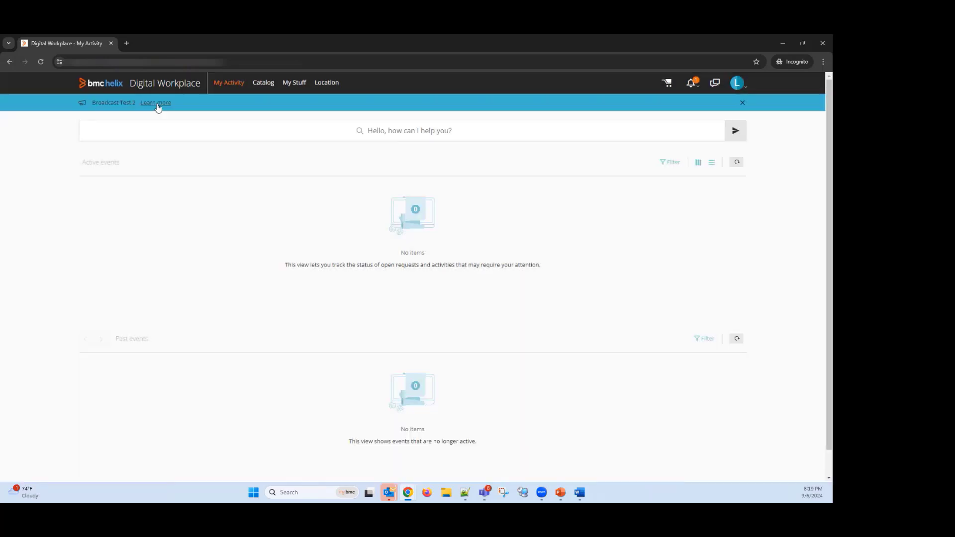
{"action": "left_click", "coordinate": [156, 105]}
{"action": "left_click_drag", "start_coordinate": [282, 183], "coordinate": [194, 181]}
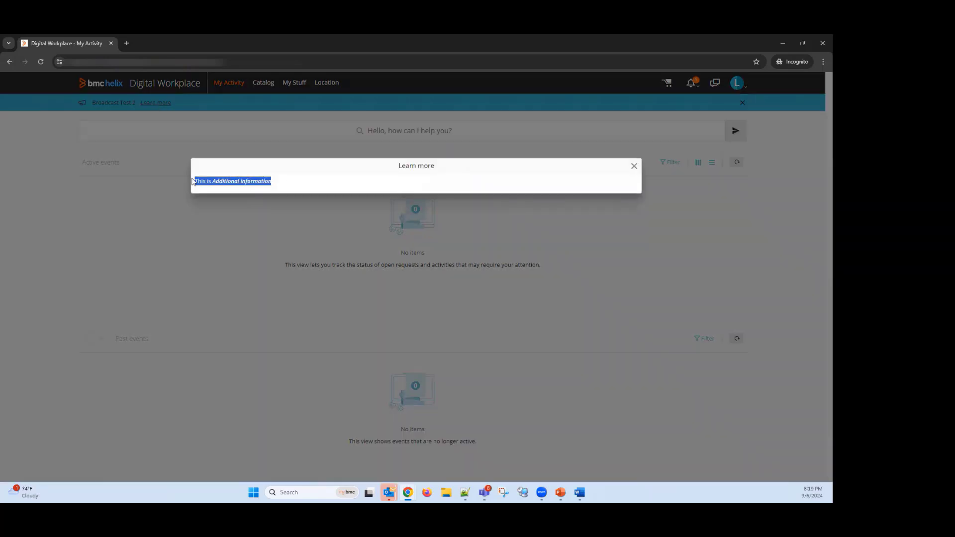
{"action": "left_click", "coordinate": [219, 180]}
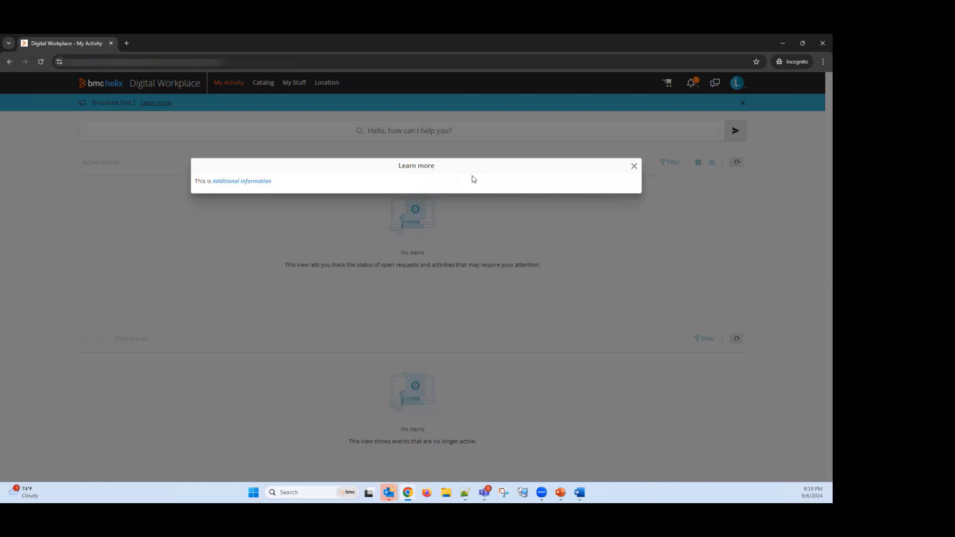
Close the Learn more information, reload My Activity, check the notifications for the broadcast and reload the page again
{"action": "left_click", "coordinate": [634, 166]}
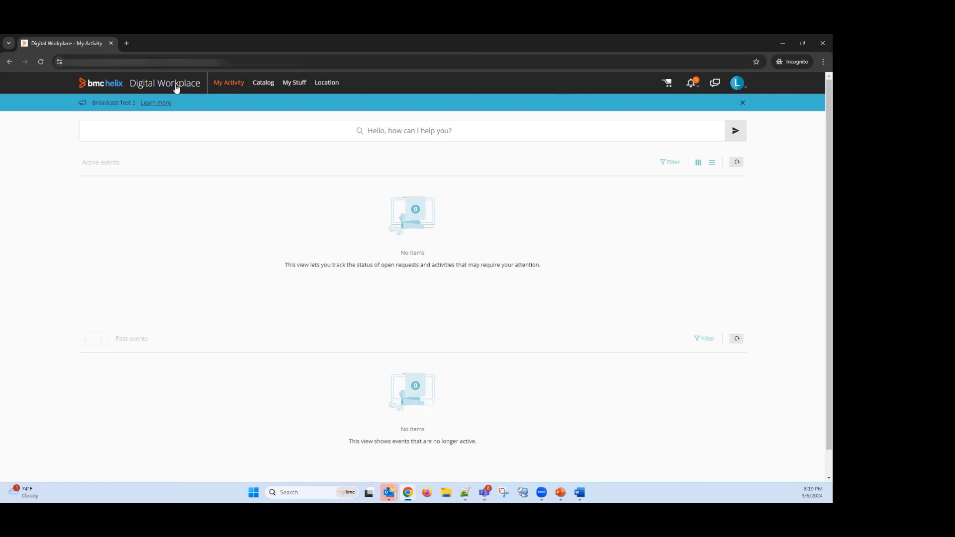
{"action": "left_click", "coordinate": [41, 61]}
{"action": "left_click", "coordinate": [41, 62]}
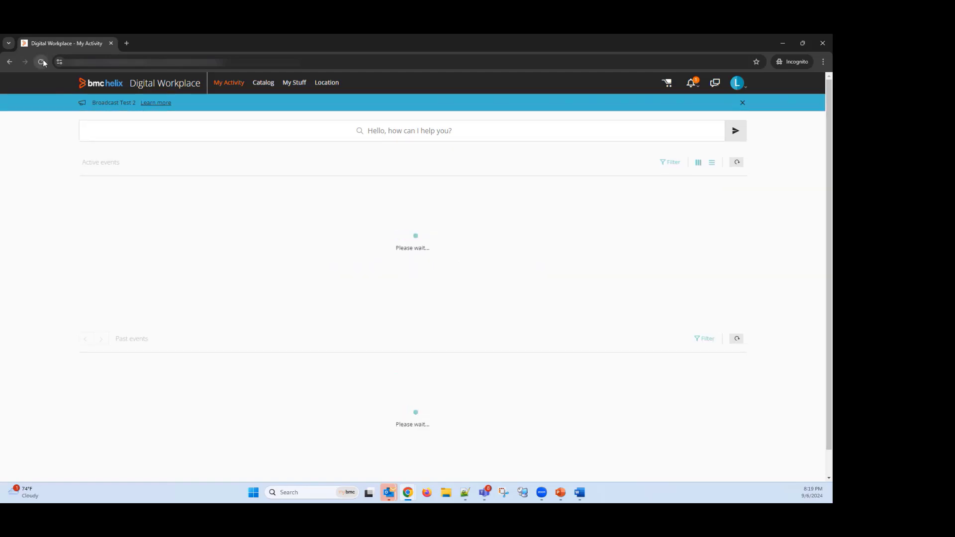
{"action": "left_click", "coordinate": [692, 83]}
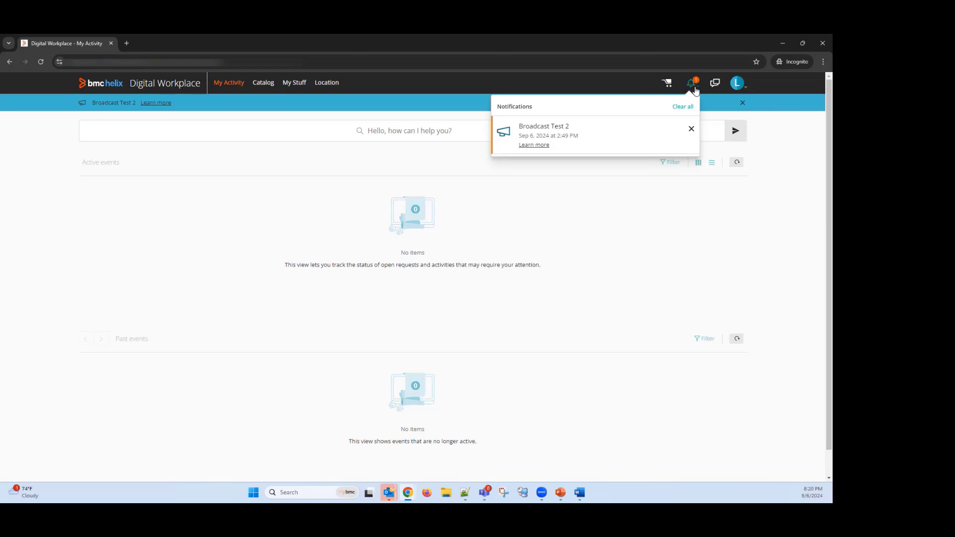
{"action": "left_click", "coordinate": [652, 228]}
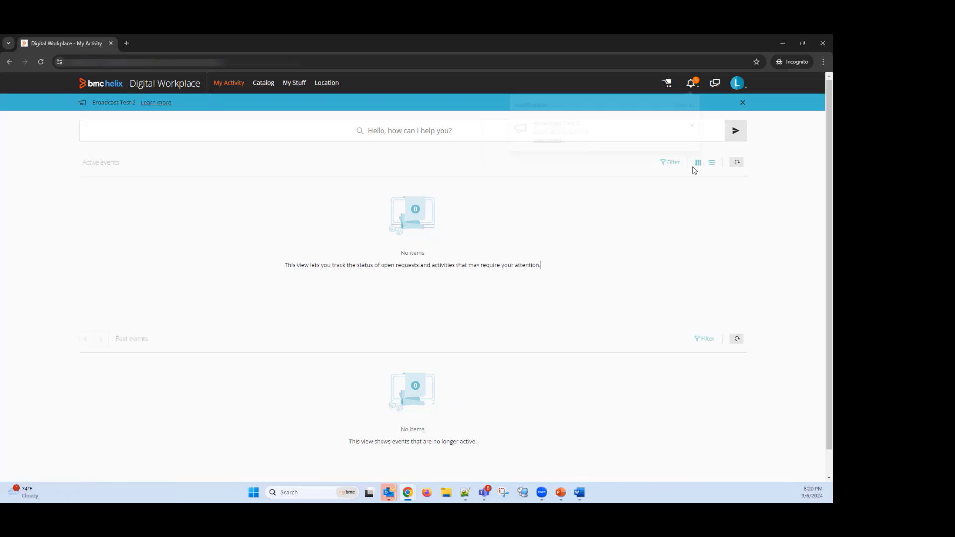
{"action": "left_click", "coordinate": [41, 62]}
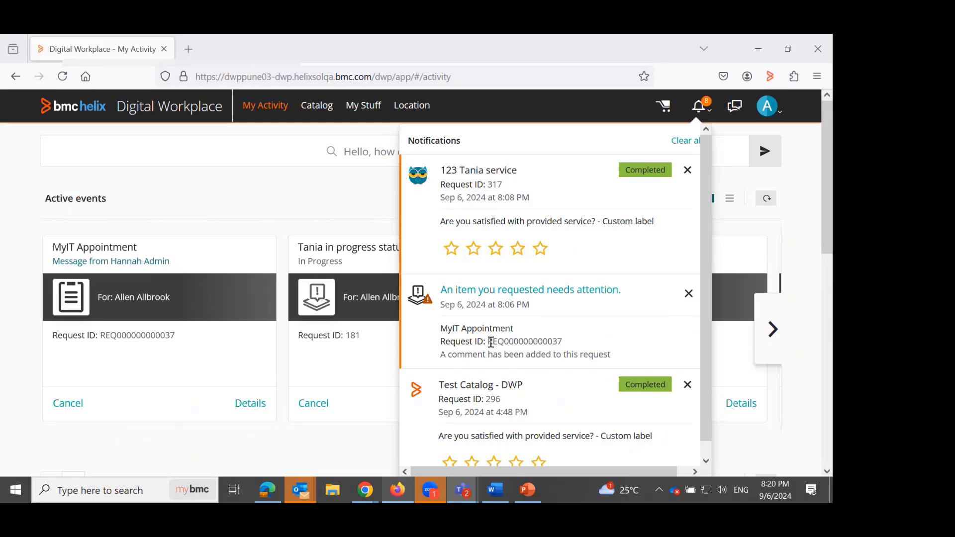
Switch to Firefox and examine the notification about the comment added to the MyIT Appointment request, along with the other notifications
{"action": "left_click_drag", "start_coordinate": [490, 342], "coordinate": [557, 343]}
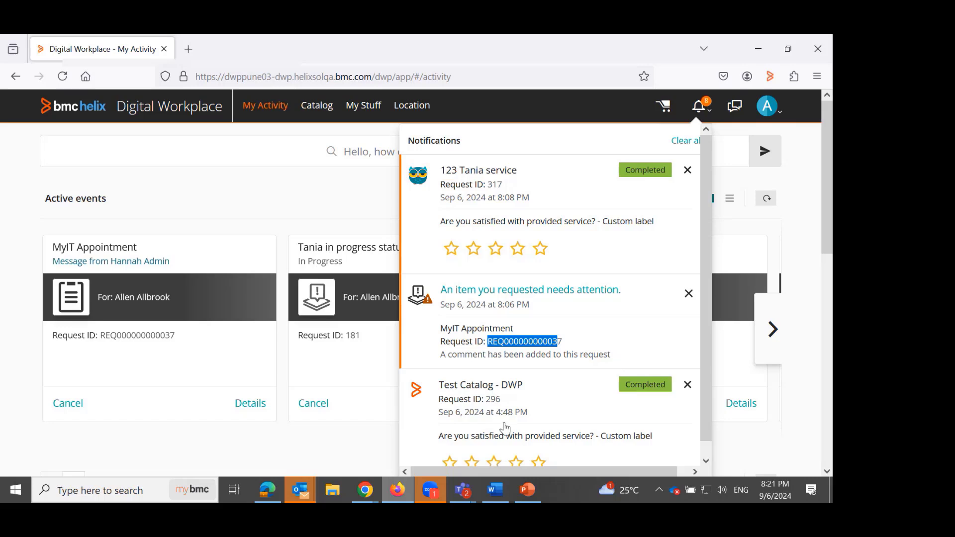
{"action": "left_click", "coordinate": [529, 491]}
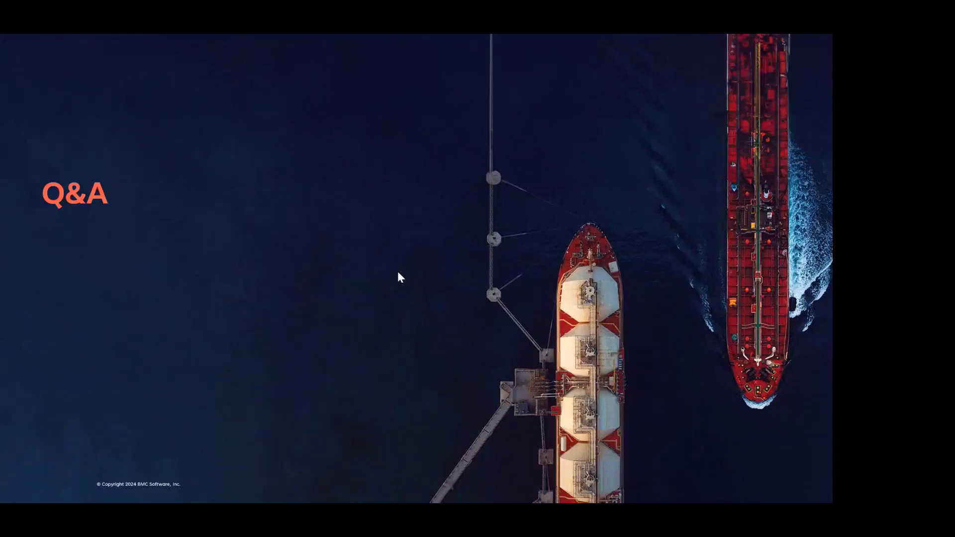
{"action": "key", "text": "Escape"}
{"action": "key", "text": "alt+Tab"}
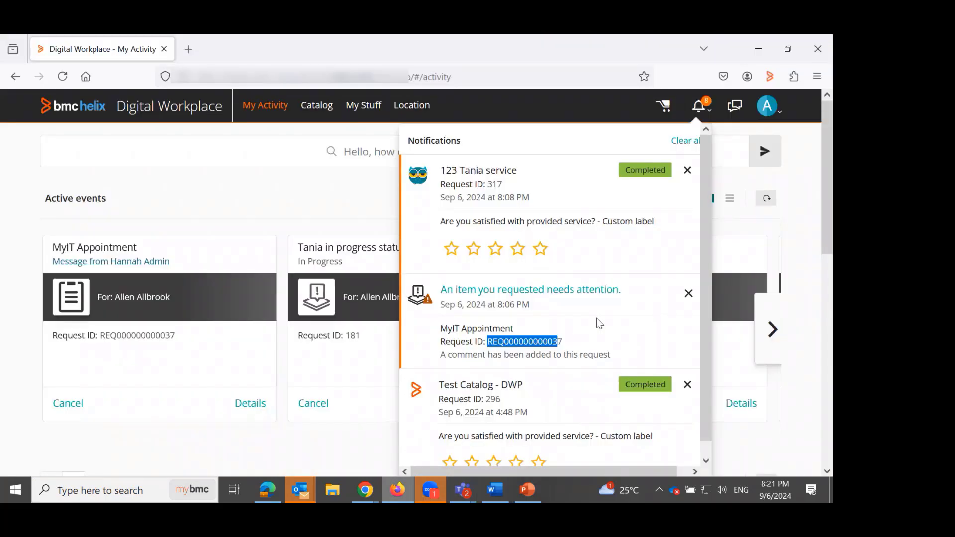
{"action": "left_click_drag", "start_coordinate": [705, 268], "coordinate": [712, 313]}
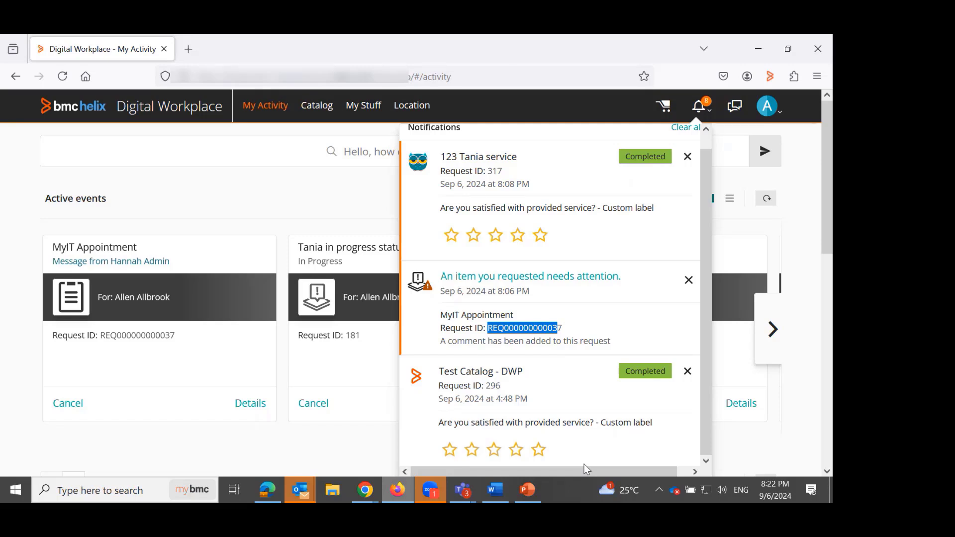
In the administrator's Chrome profile page, enable email notifications for Requests and review the available request notification types
{"action": "left_click", "coordinate": [371, 490]}
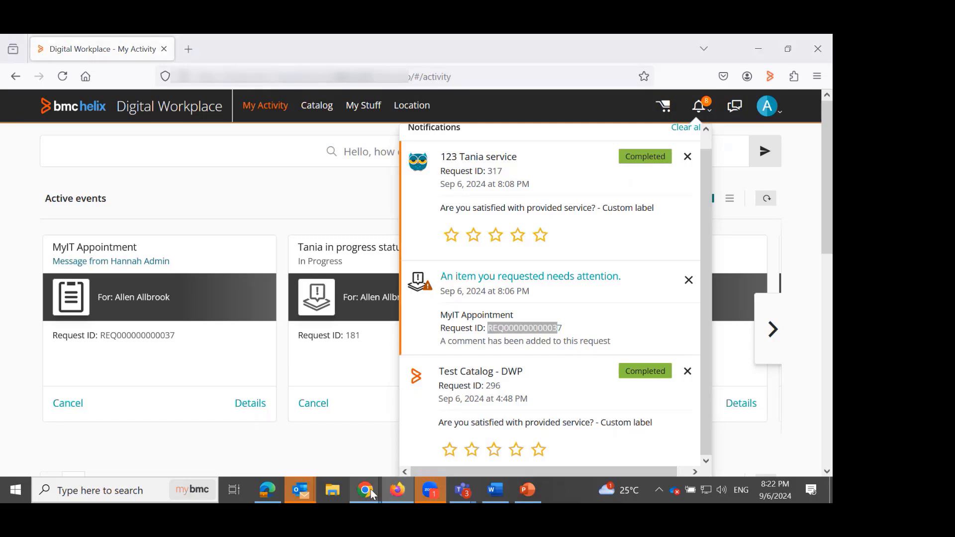
{"action": "left_click", "coordinate": [329, 452]}
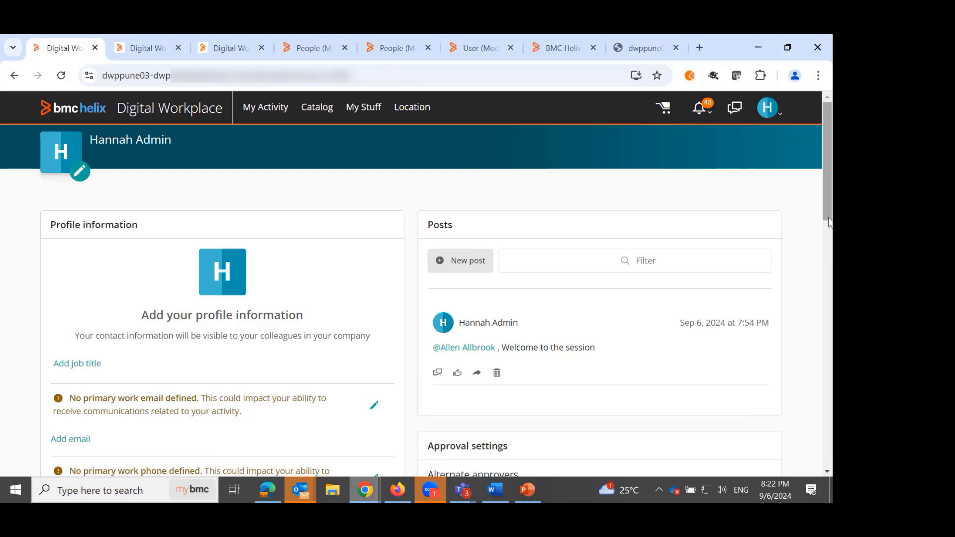
{"action": "scroll", "coordinate": [829, 222], "scroll_direction": "down", "scroll_amount": 8}
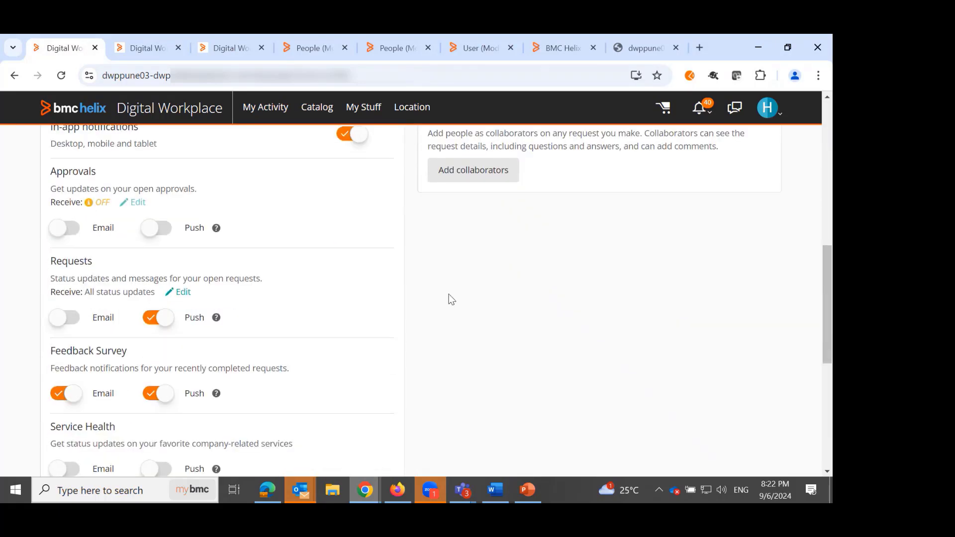
{"action": "left_click", "coordinate": [63, 318]}
{"action": "left_click", "coordinate": [179, 293]}
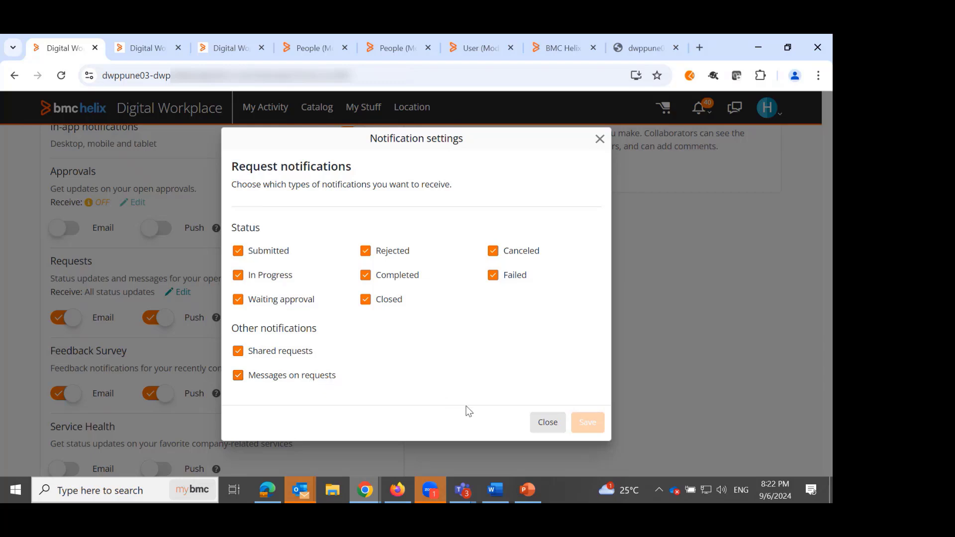
{"action": "left_click", "coordinate": [546, 424]}
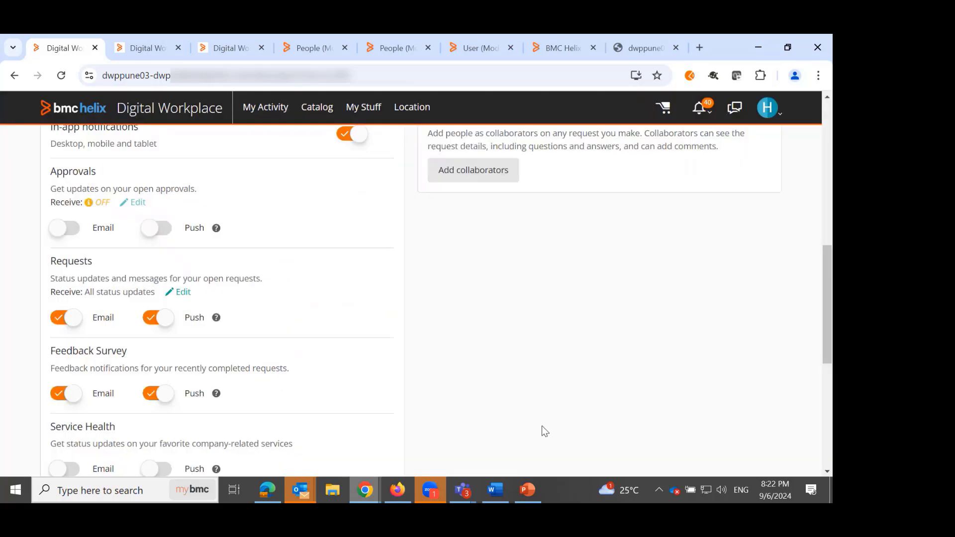
Open the admin console's Email & Notifications configuration and review the user settings for Approvals and Requests
{"action": "left_click", "coordinate": [149, 48]}
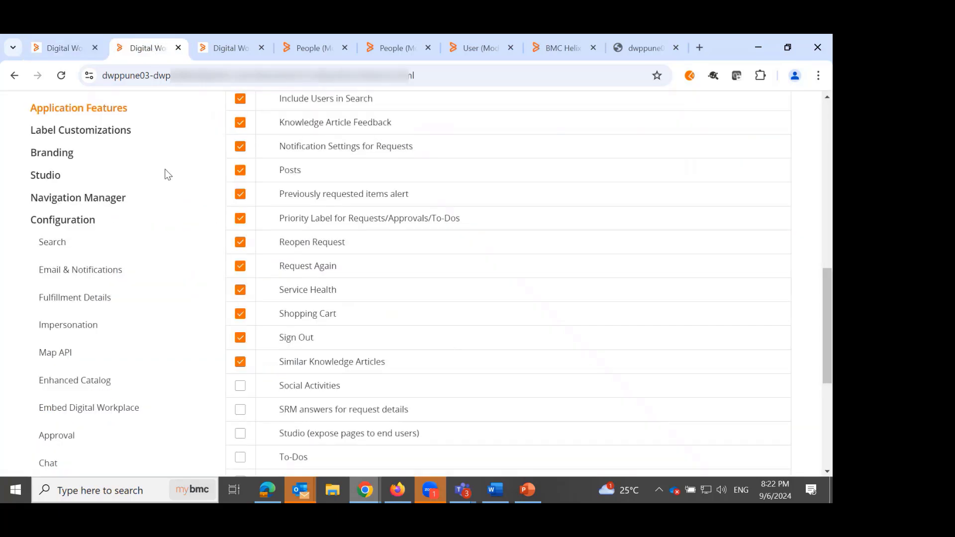
{"action": "left_click", "coordinate": [100, 274]}
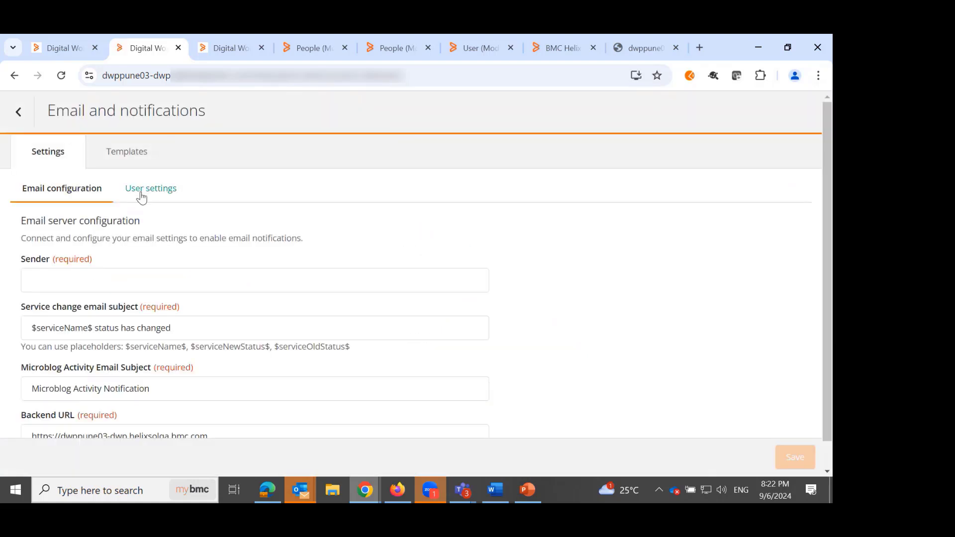
{"action": "left_click", "coordinate": [144, 194]}
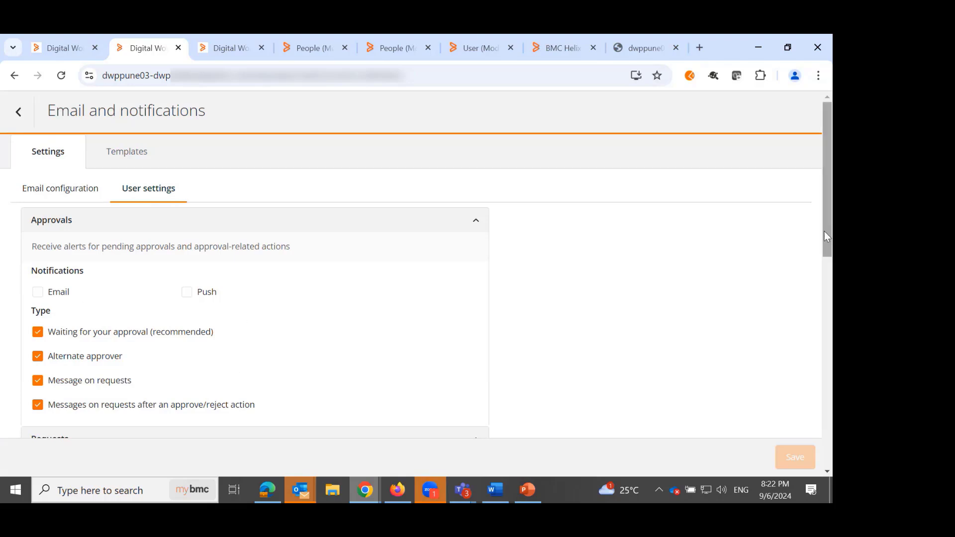
{"action": "left_click_drag", "start_coordinate": [830, 233], "coordinate": [825, 295]}
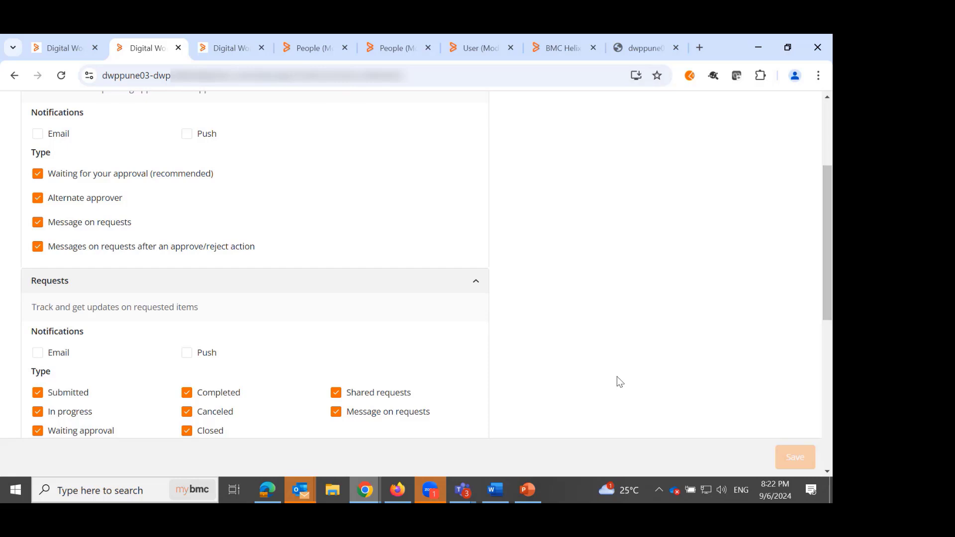
Switch to PowerPoint and present the Q&A slide full screen
{"action": "left_click", "coordinate": [533, 491]}
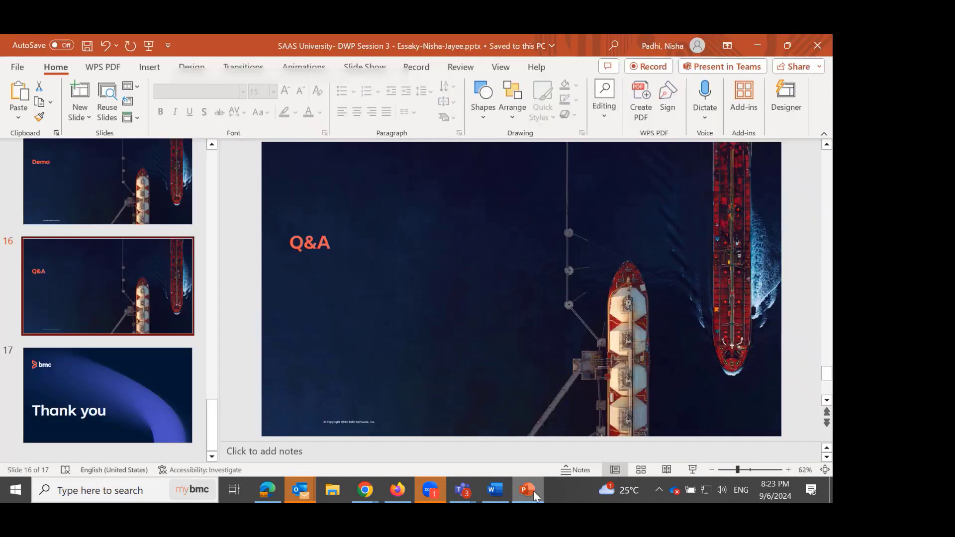
{"action": "left_click", "coordinate": [693, 470]}
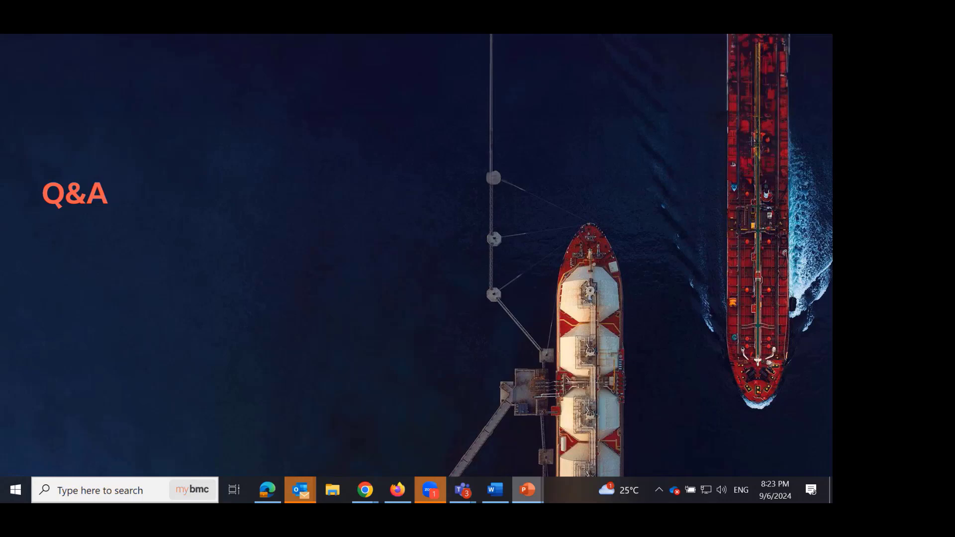
Switch to Firefox, open the MyIT Appointment request details, read who added the latest comment and return to My Activity
{"action": "left_click", "coordinate": [398, 491]}
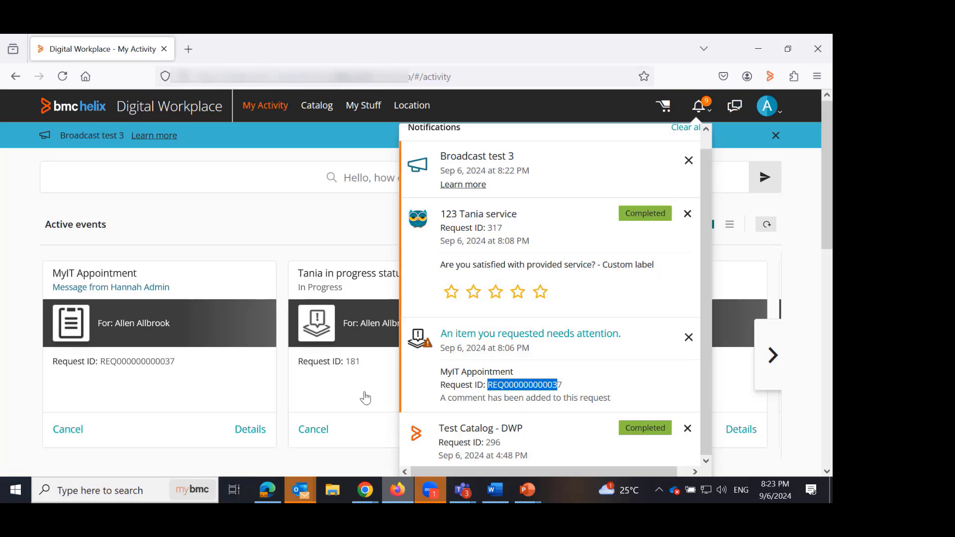
{"action": "left_click", "coordinate": [227, 389]}
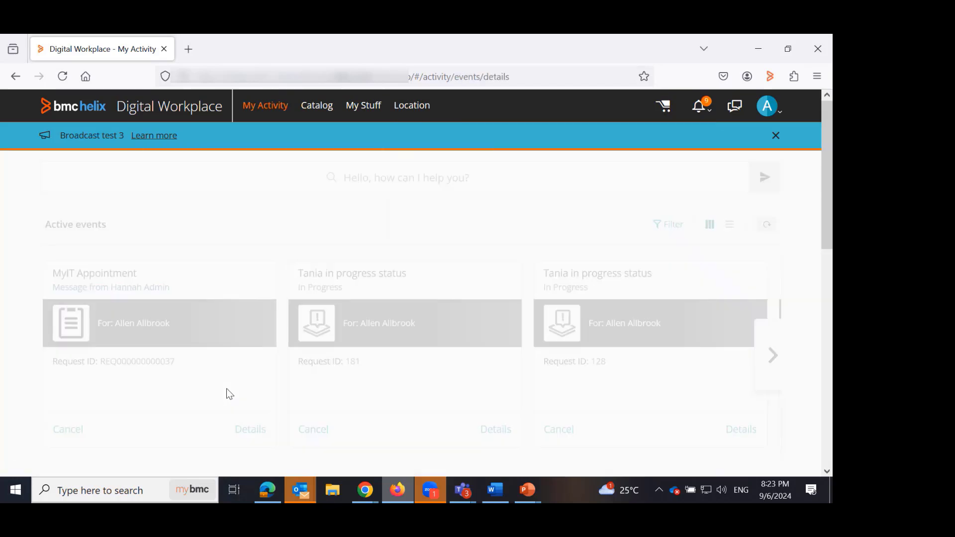
{"action": "left_click_drag", "start_coordinate": [826, 182], "coordinate": [825, 293]}
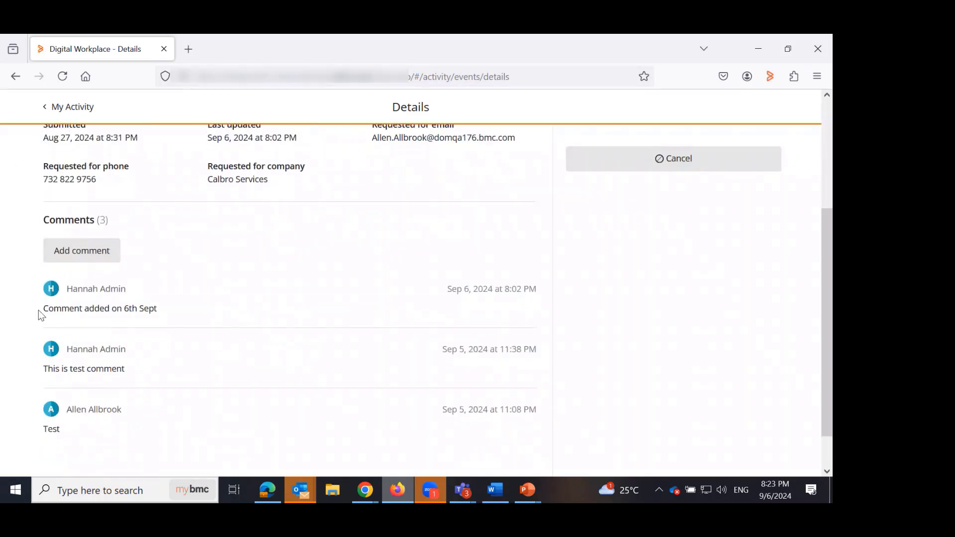
{"action": "left_click_drag", "start_coordinate": [39, 310], "coordinate": [67, 289]}
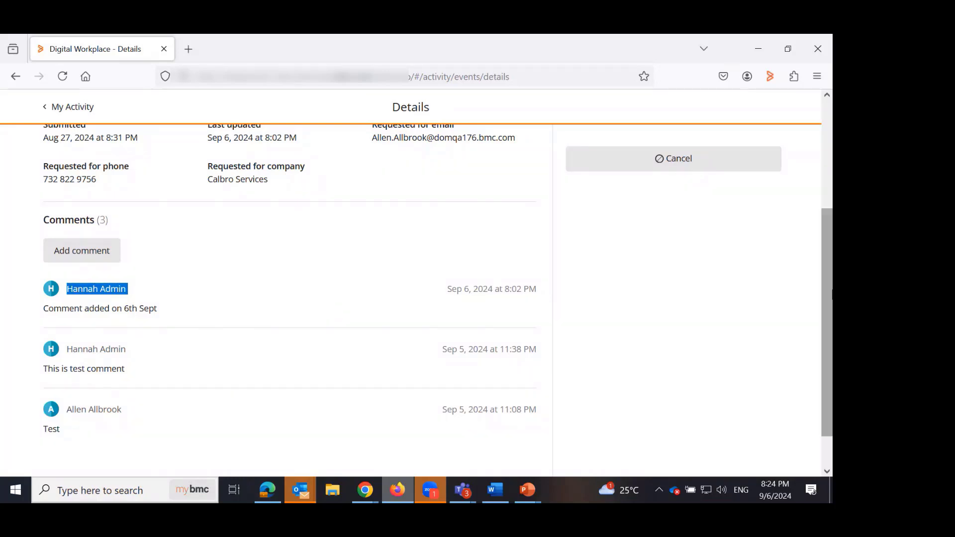
{"action": "left_click_drag", "start_coordinate": [832, 295], "coordinate": [830, 189]}
{"action": "left_click", "coordinate": [69, 107]}
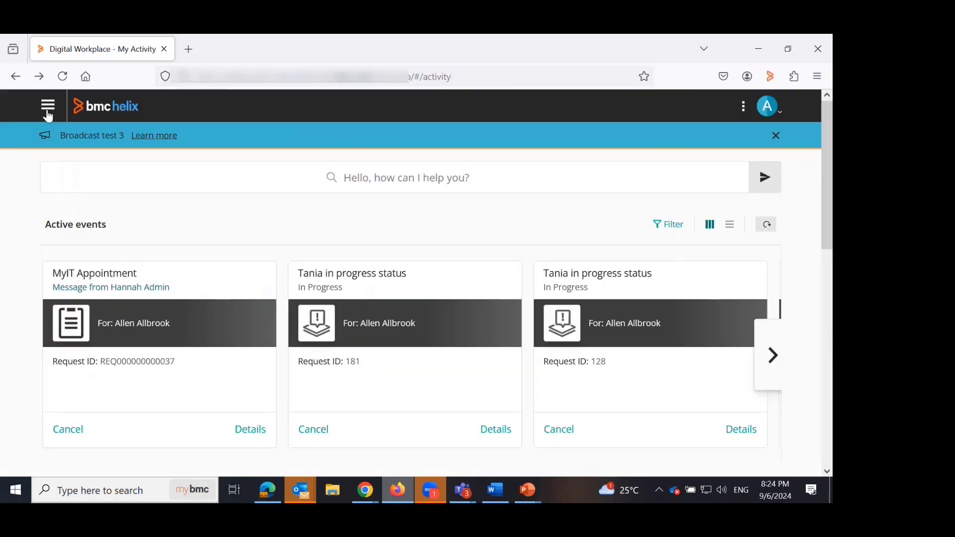
Open the MyIT Appointment details from its attention notification twice, check the comments and return to My Activity
{"action": "left_click", "coordinate": [707, 110]}
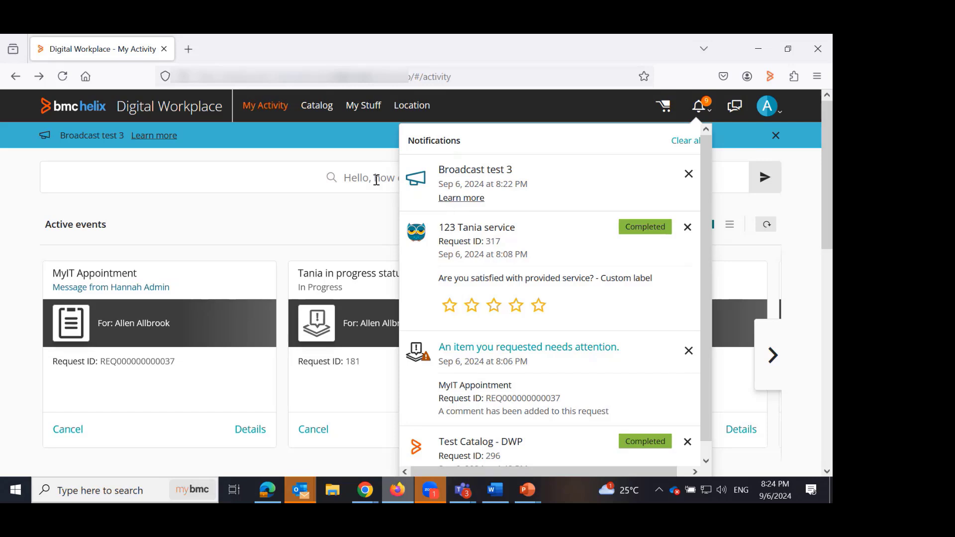
{"action": "left_click", "coordinate": [498, 356]}
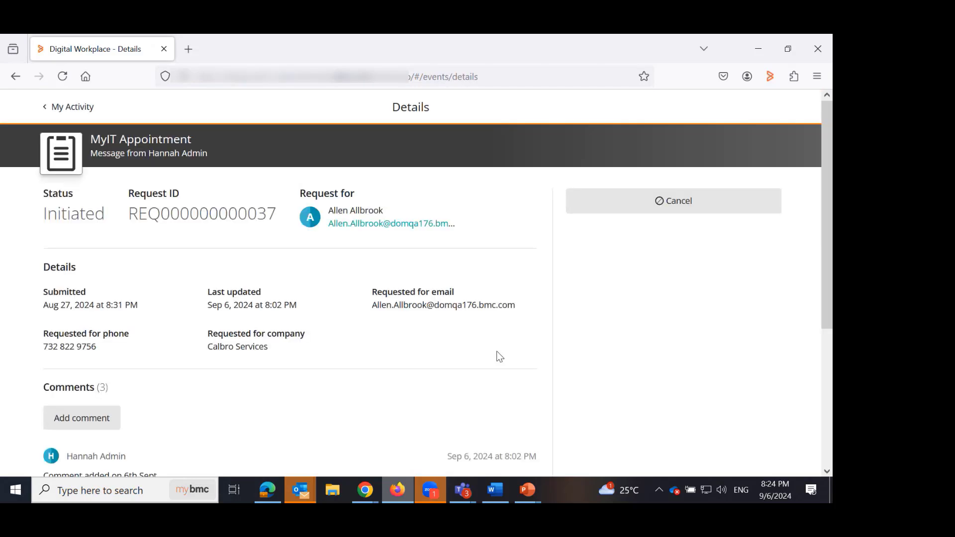
{"action": "left_click", "coordinate": [50, 108]}
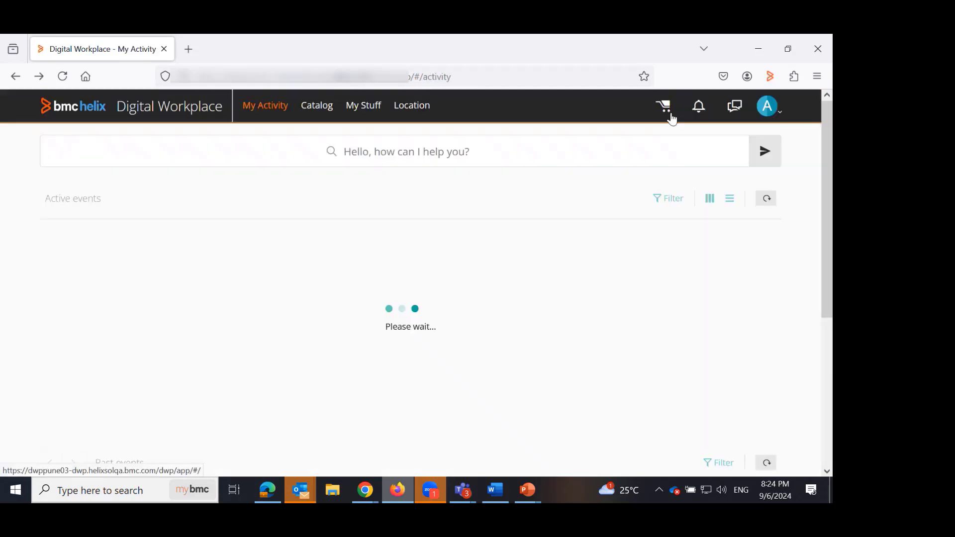
{"action": "left_click", "coordinate": [713, 114]}
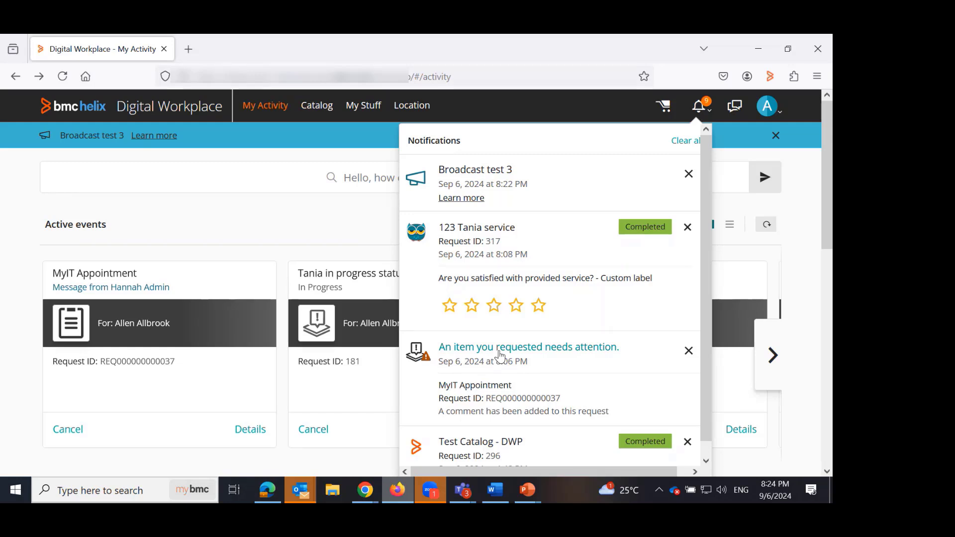
{"action": "left_click", "coordinate": [500, 356]}
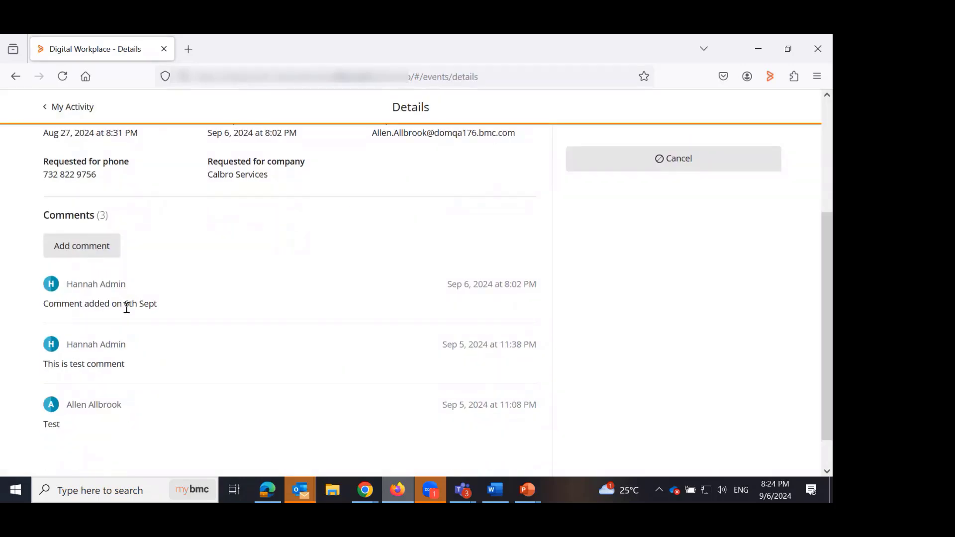
{"action": "left_click", "coordinate": [47, 109]}
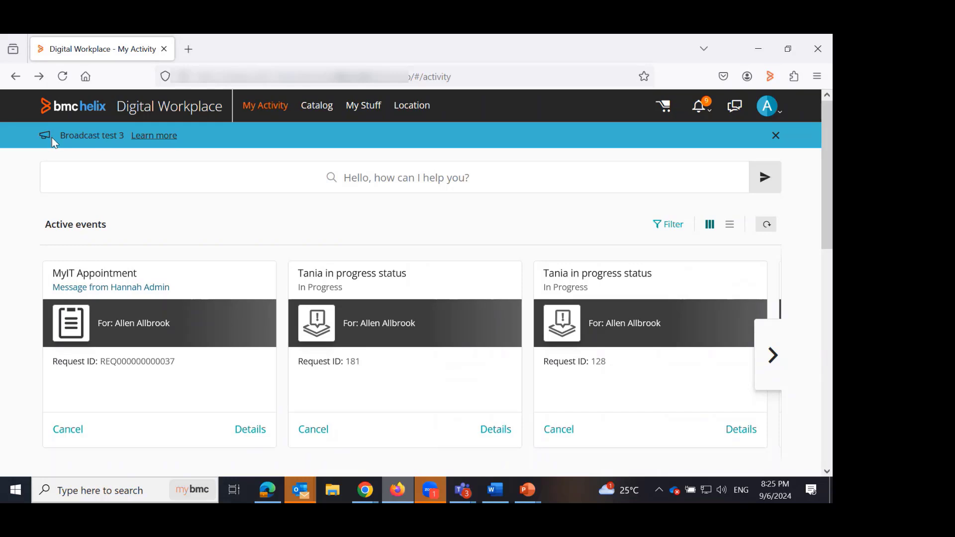
Read the Learn more information of the Broadcast test 3 banner, close it and check the broadcast's entry in the notifications
{"action": "left_click", "coordinate": [150, 139]}
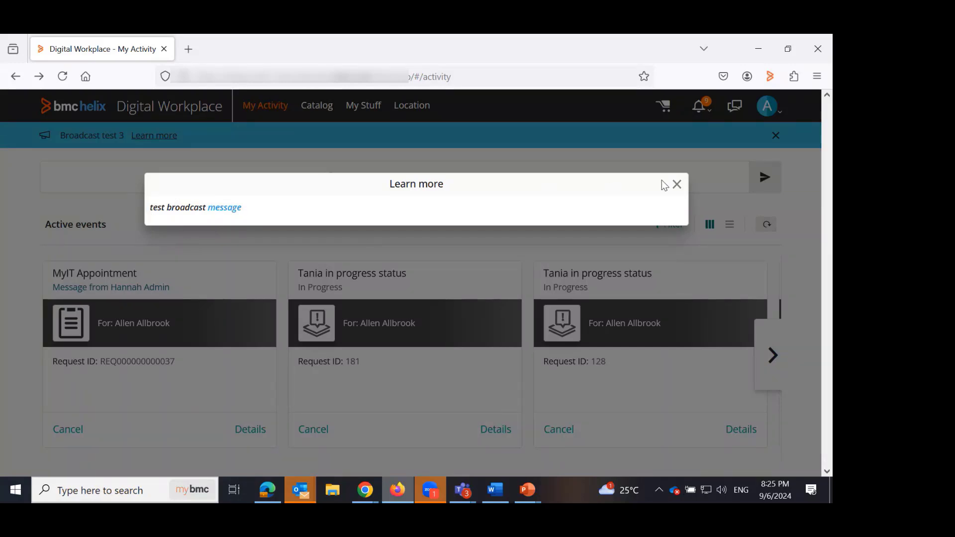
{"action": "left_click", "coordinate": [676, 184]}
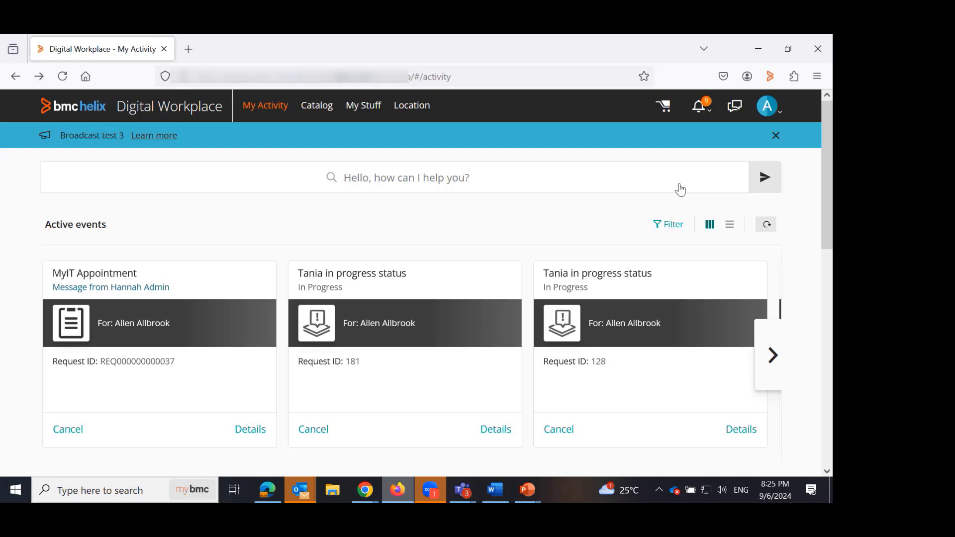
{"action": "left_click", "coordinate": [710, 118]}
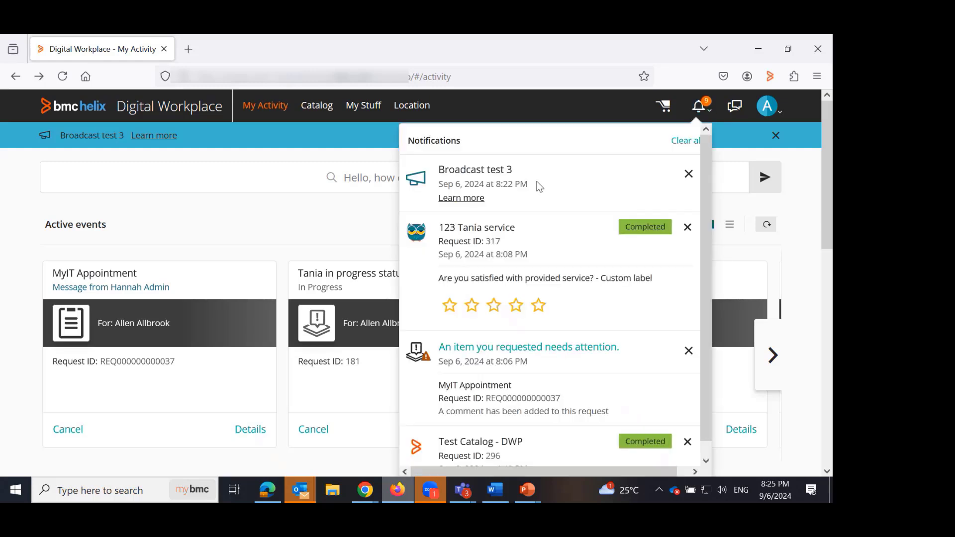